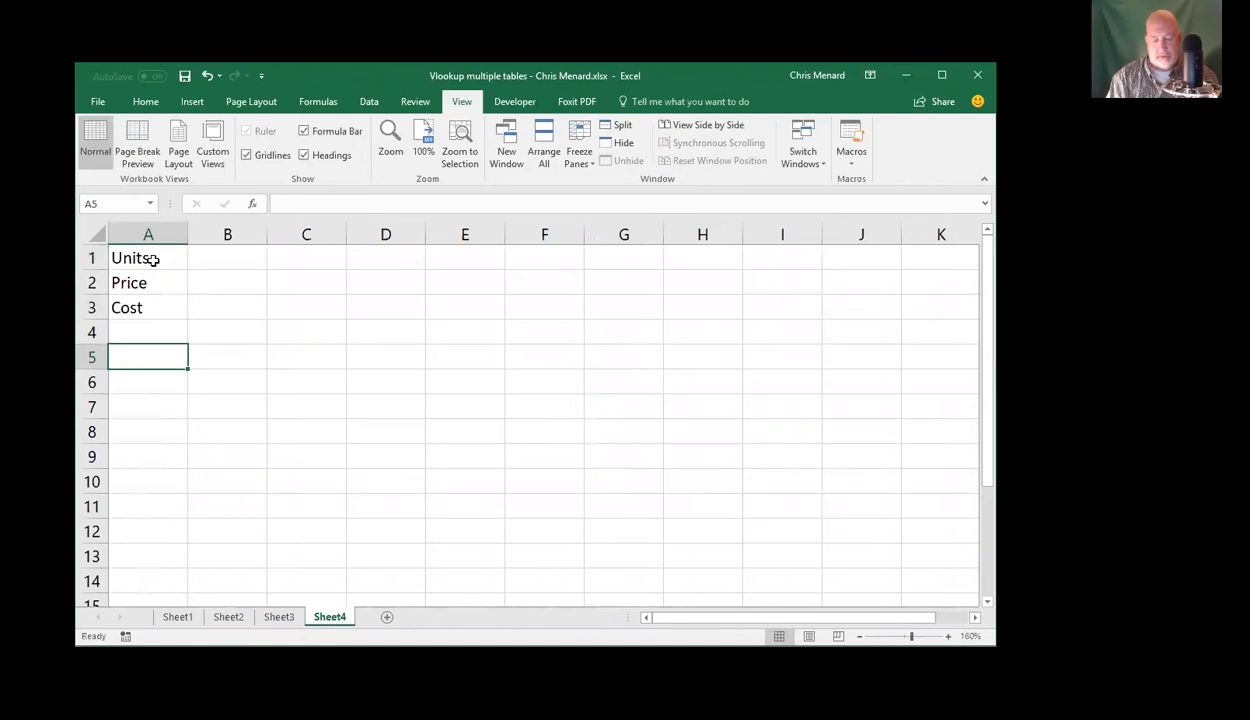
Enter the labels Rev, Exp, Profit and Profit Perc in cells A5 to A8
{"action": "key", "text": "Return"}
{"action": "type", "text": "Exp"}
{"action": "key", "text": "Return"}
{"action": "type", "text": "Pro"}
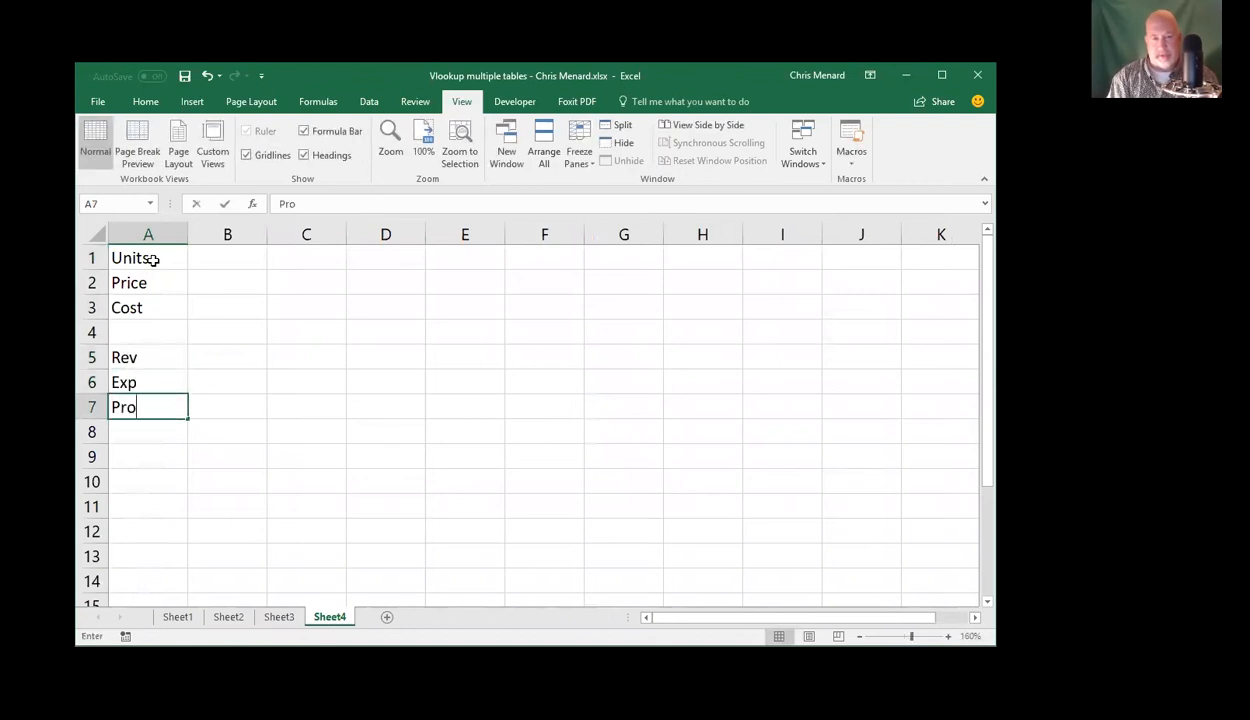
{"action": "type", "text": "fit"}
{"action": "key", "text": "Return"}
{"action": "type", "text": "Profit"}
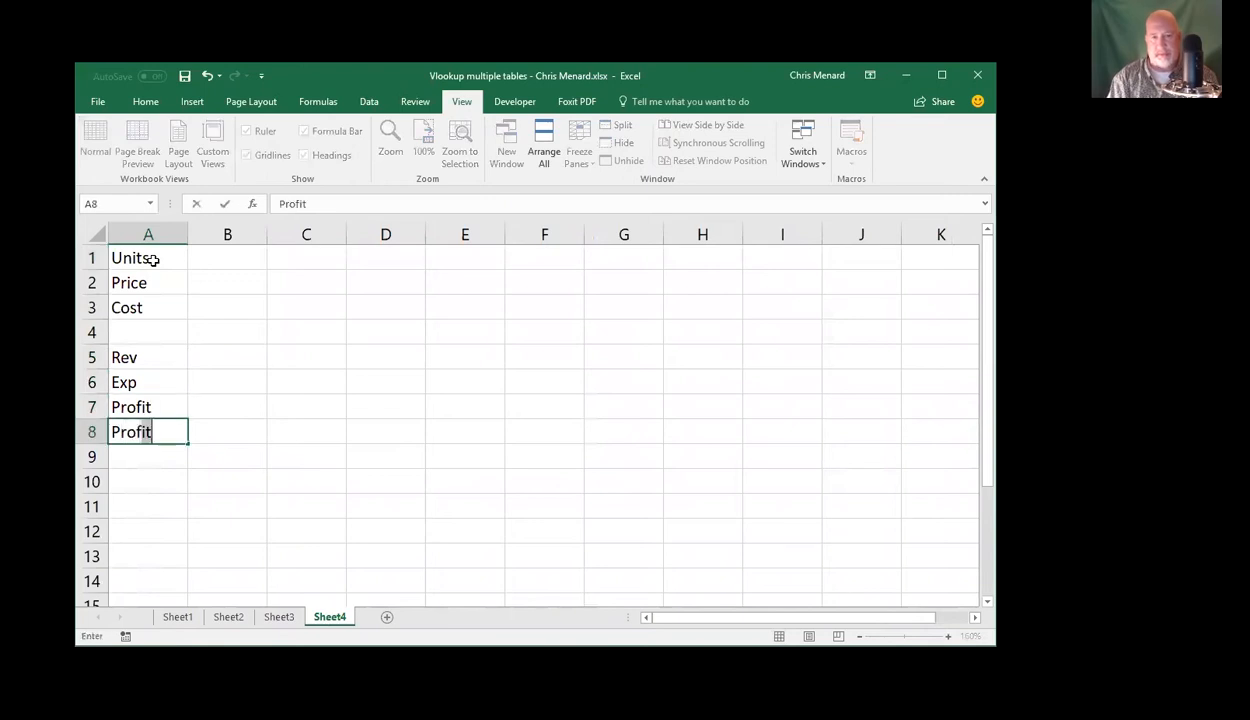
{"action": "type", "text": " PEr"}
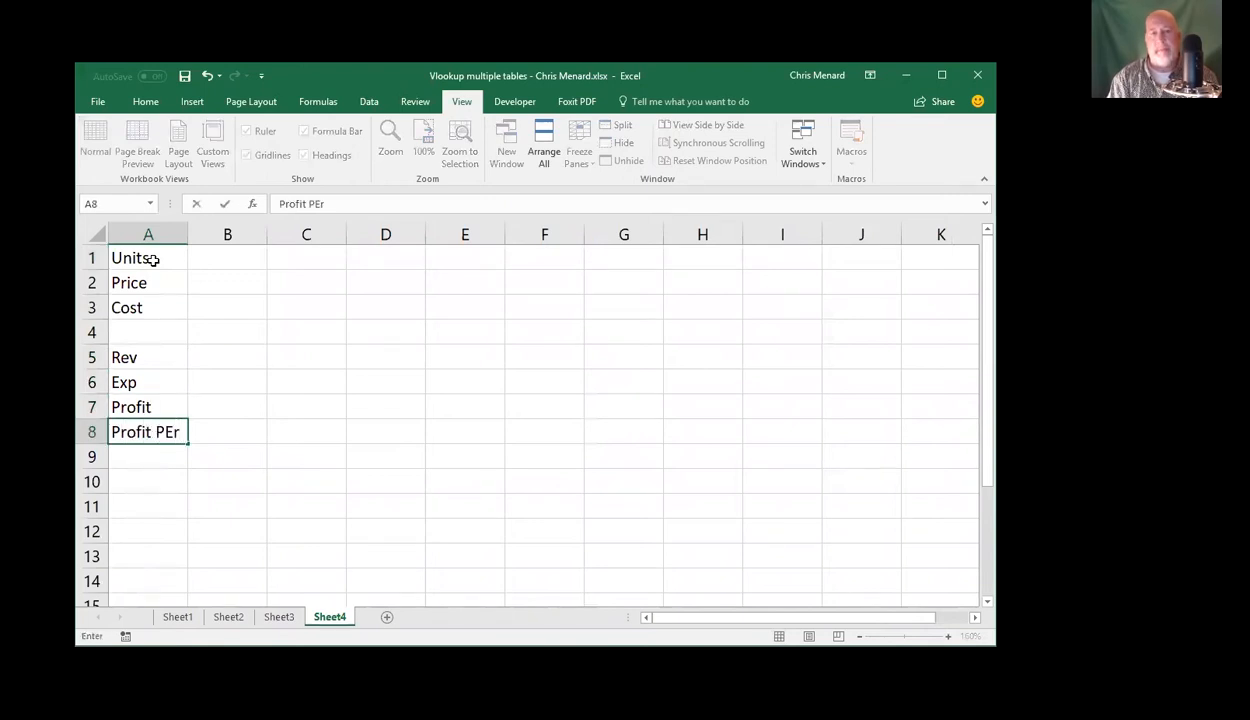
{"action": "type", "text": "c"}
{"action": "key", "text": "Return"}
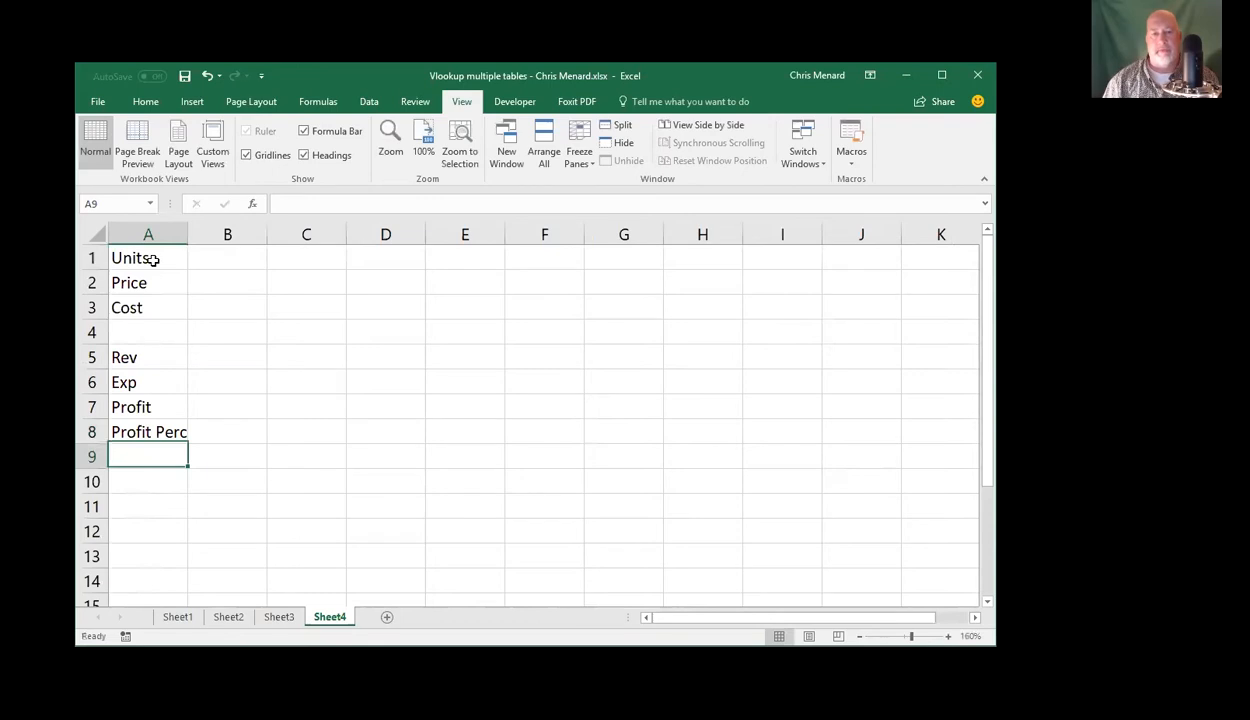
Enter 2000 units, a price of 20 and a cost of 8 in cells B1 to B3
{"action": "right_click", "coordinate": [153, 259]}
{"action": "left_click", "coordinate": [243, 258]}
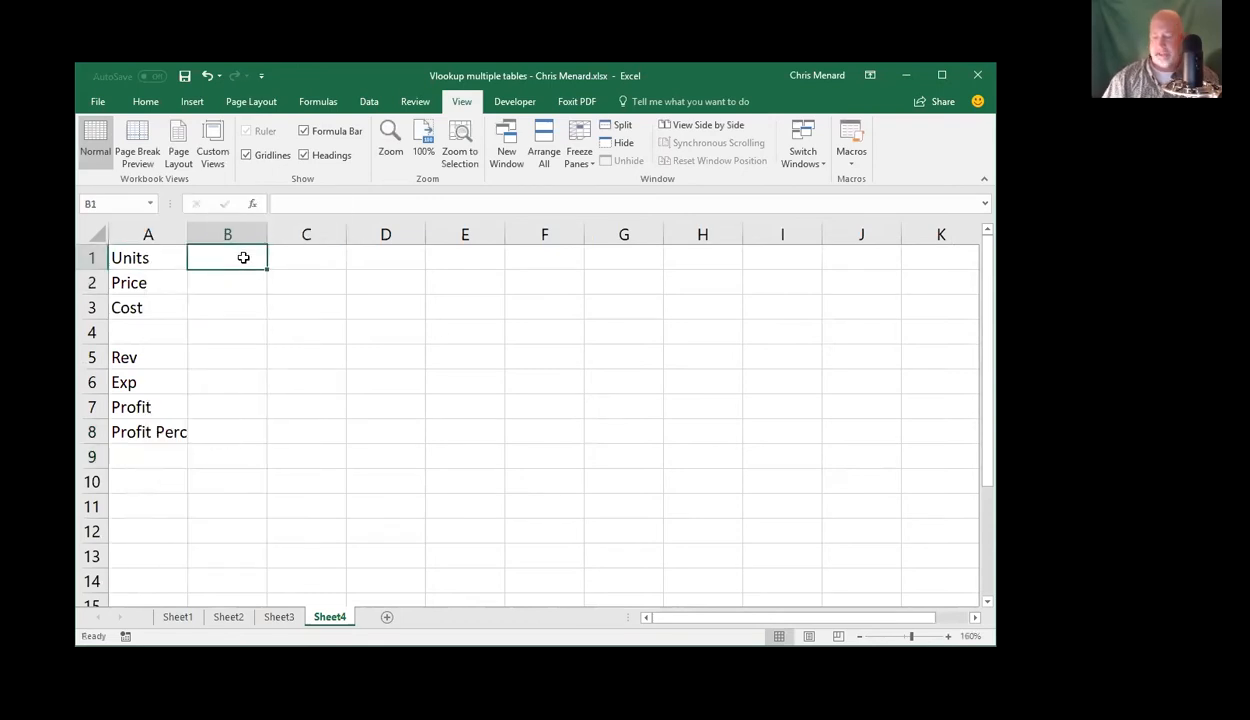
{"action": "type", "text": "2000"}
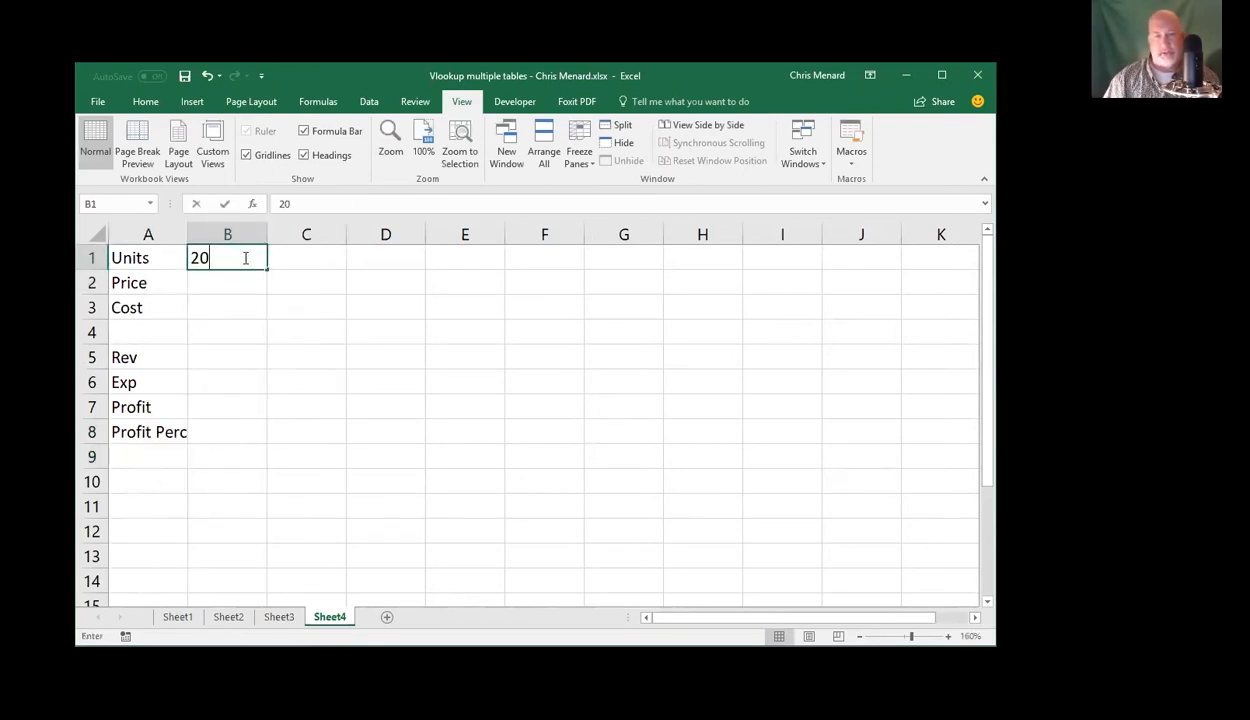
{"action": "key", "text": "Return"}
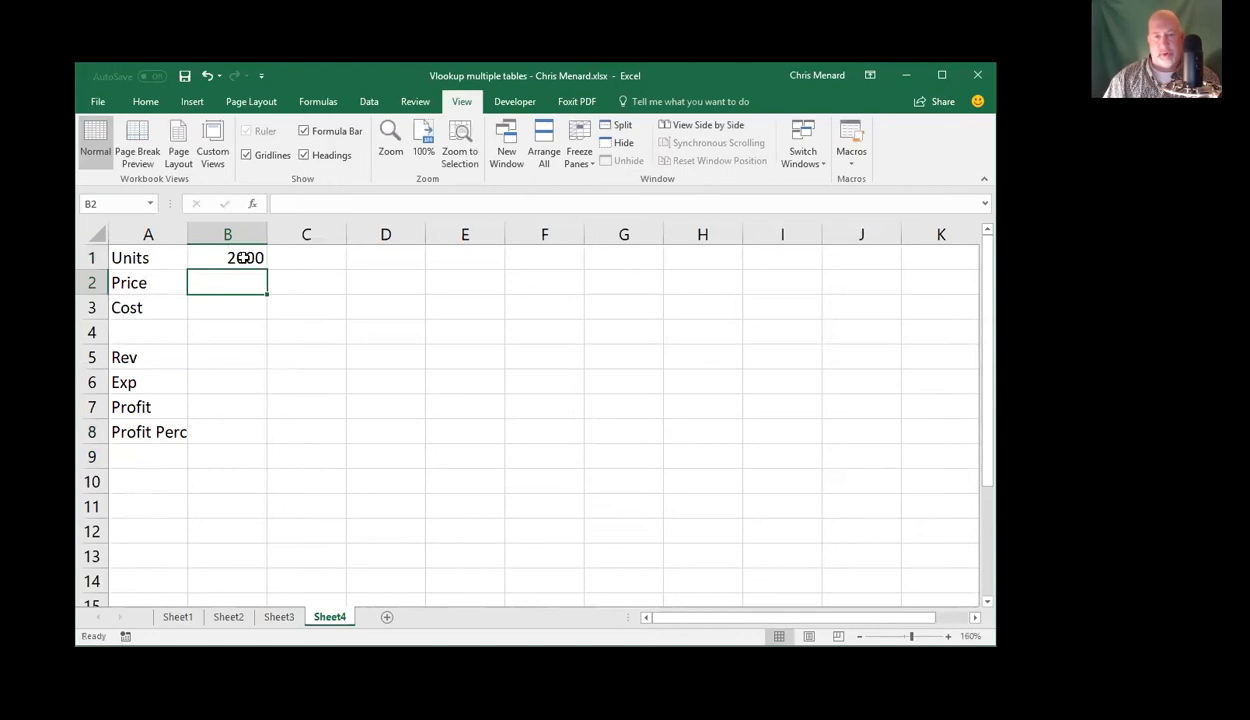
{"action": "type", "text": "20"}
{"action": "key", "text": "Return"}
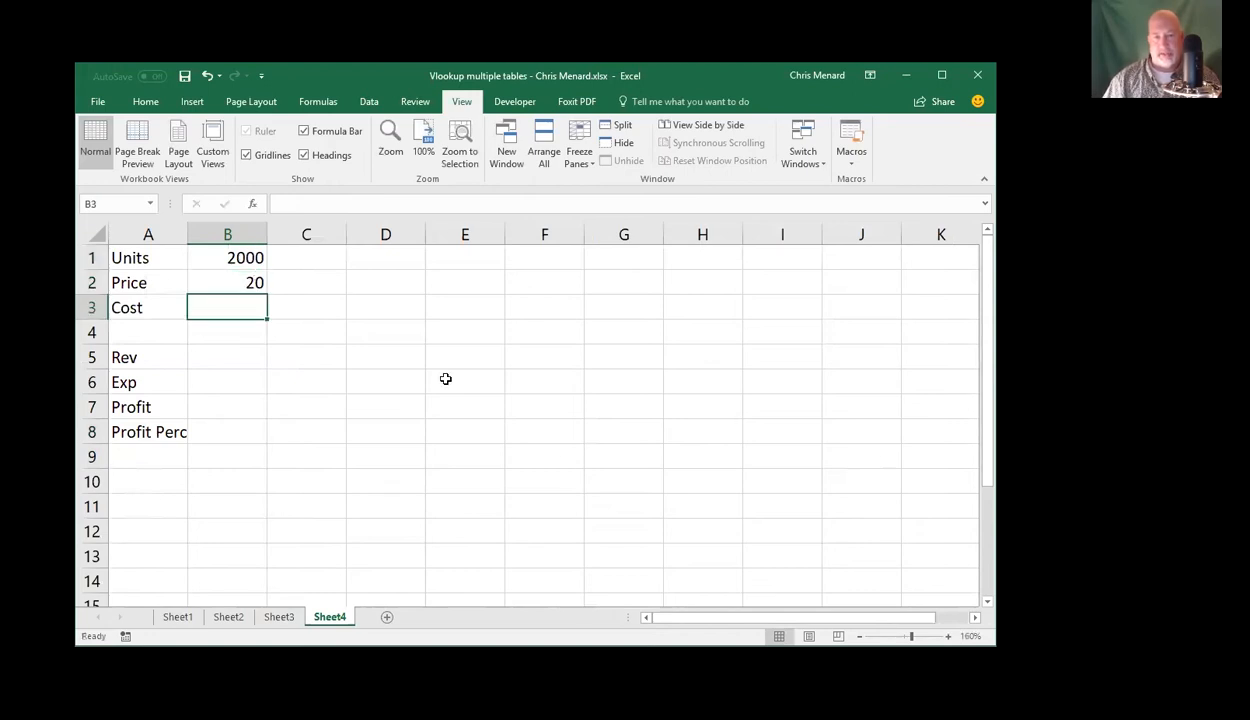
{"action": "type", "text": "8"}
{"action": "key", "text": "Return"}
Calculate the revenue in B5 as units times price with the formula =B1*B2
{"action": "key", "text": "Down"}
{"action": "key", "text": "Down"}
{"action": "key", "text": "Up"}
{"action": "type", "text": "="}
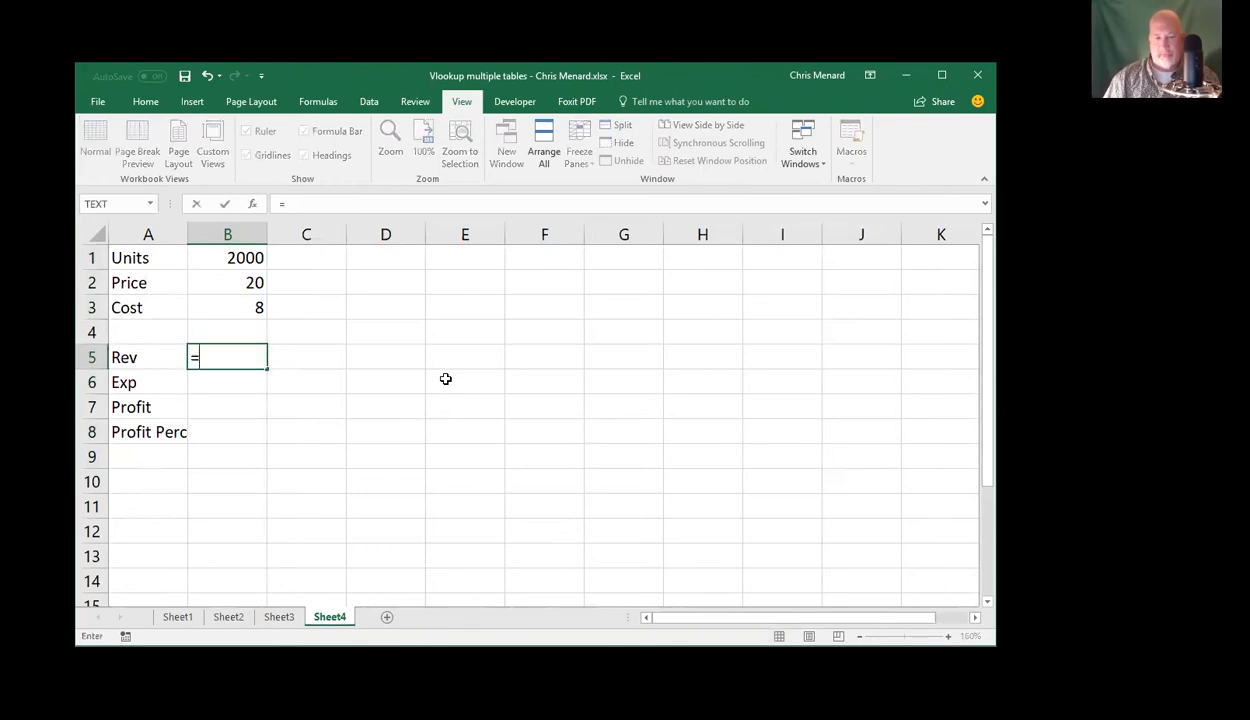
{"action": "left_click", "coordinate": [250, 258]}
{"action": "type", "text": "*"}
{"action": "left_click", "coordinate": [233, 305]}
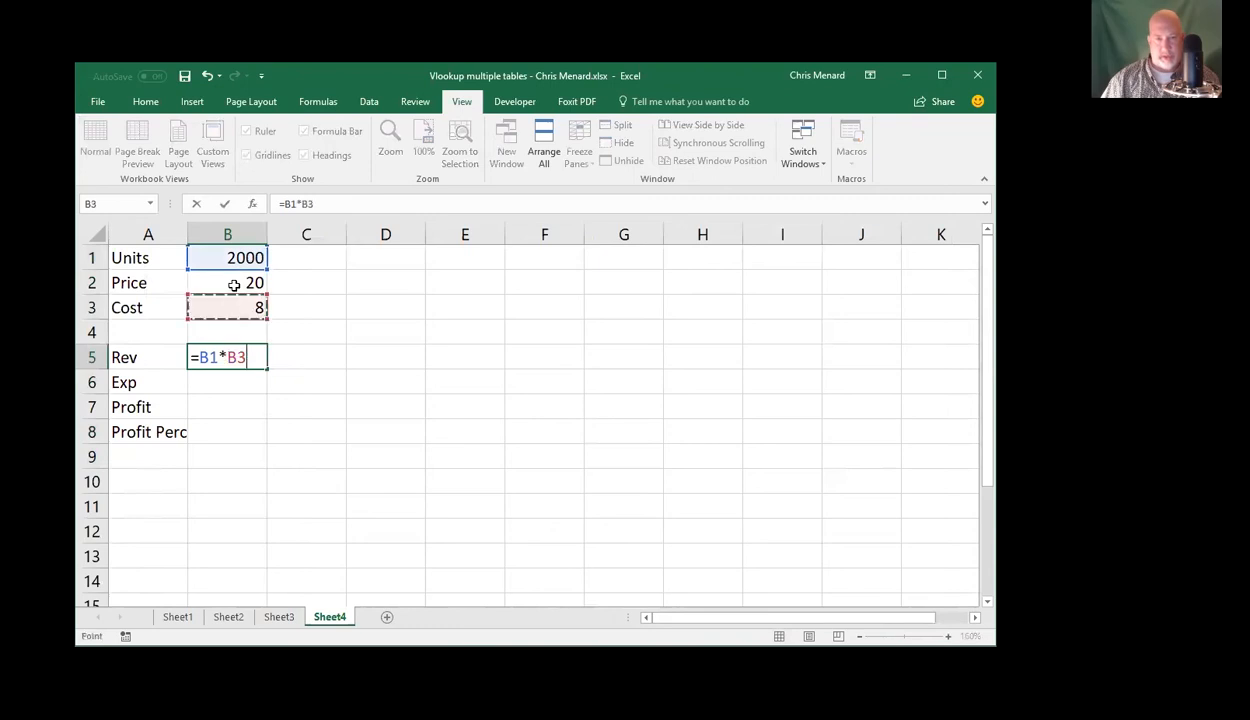
{"action": "left_click", "coordinate": [233, 280]}
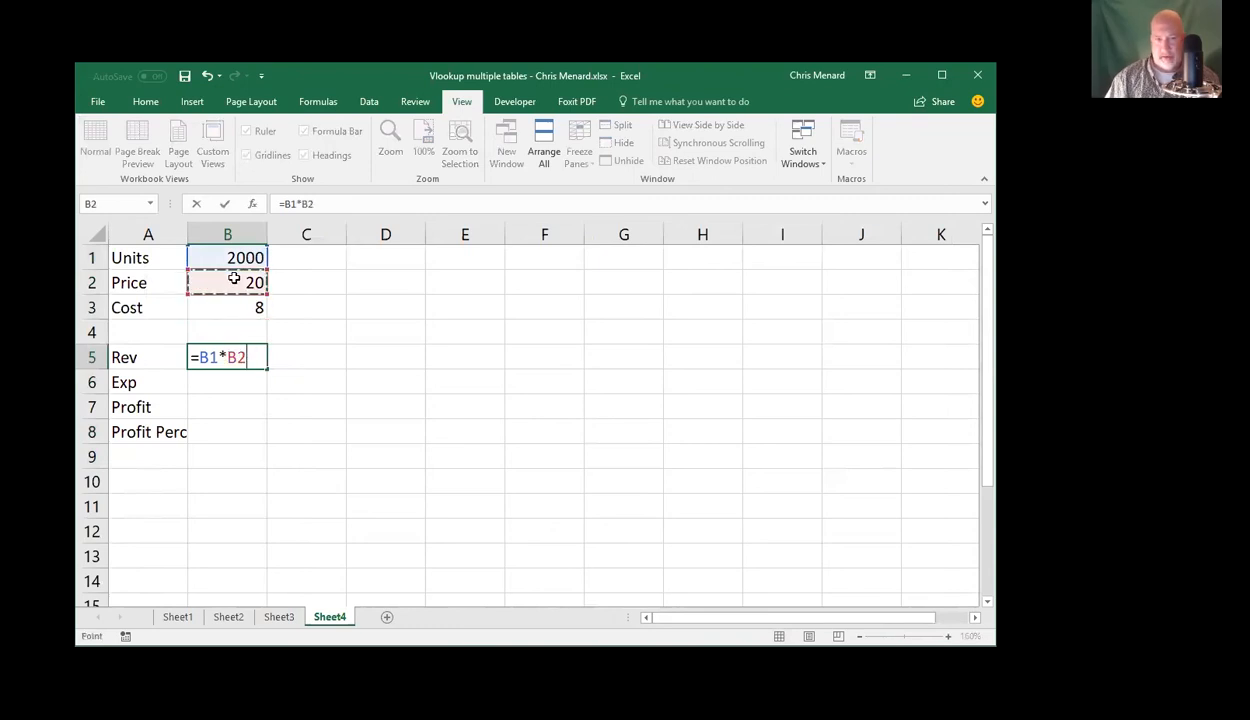
{"action": "key", "text": "Return"}
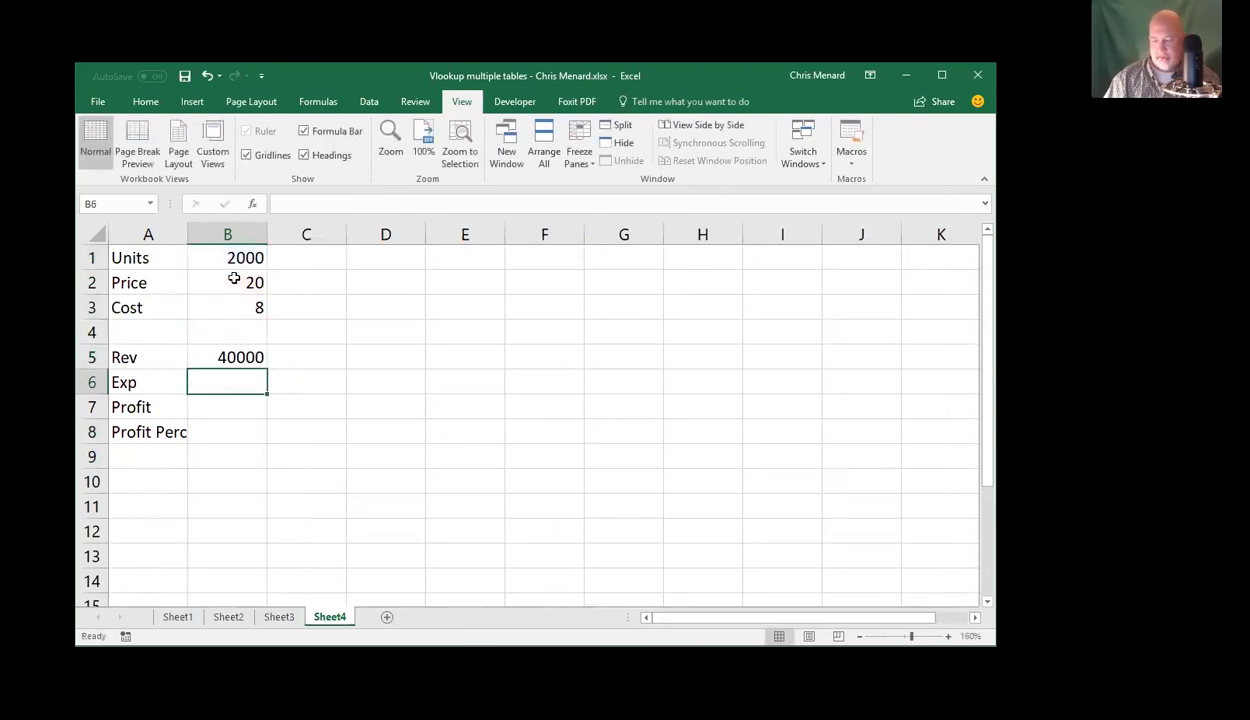
Calculate the expenses in B6 as units times cost with the formula =B1*B3
{"action": "type", "text": "="}
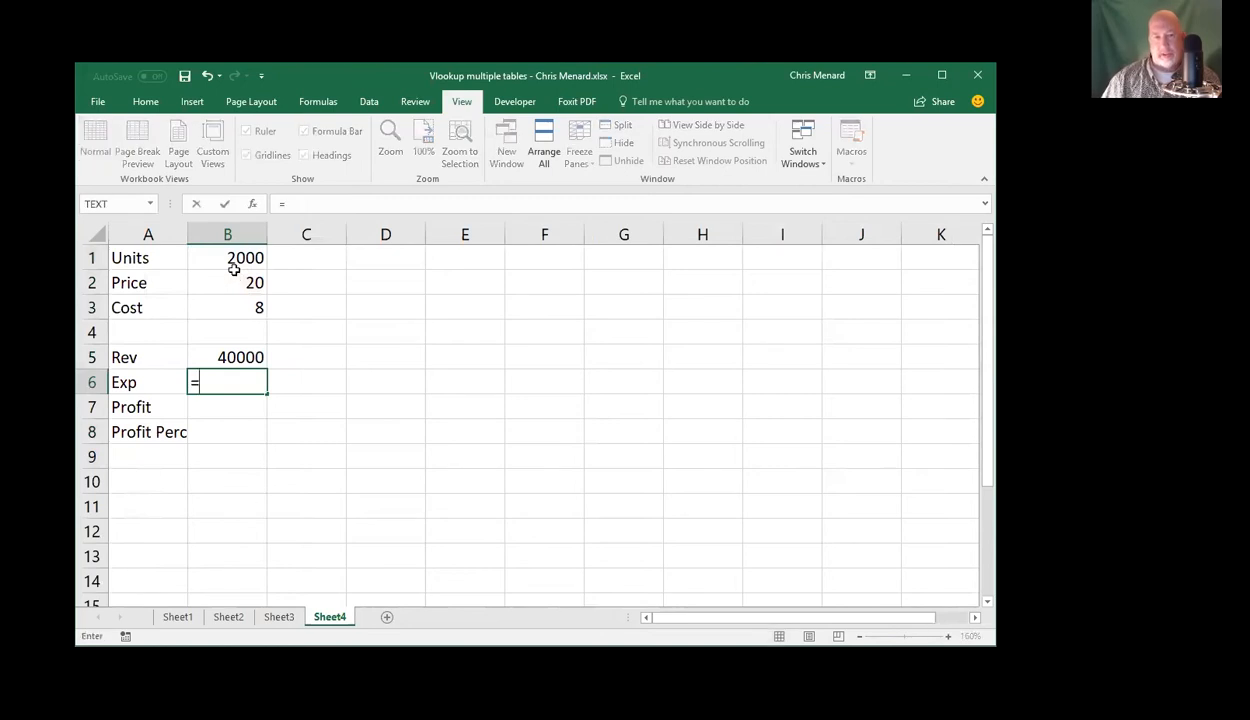
{"action": "left_click", "coordinate": [237, 261]}
{"action": "type", "text": "*"}
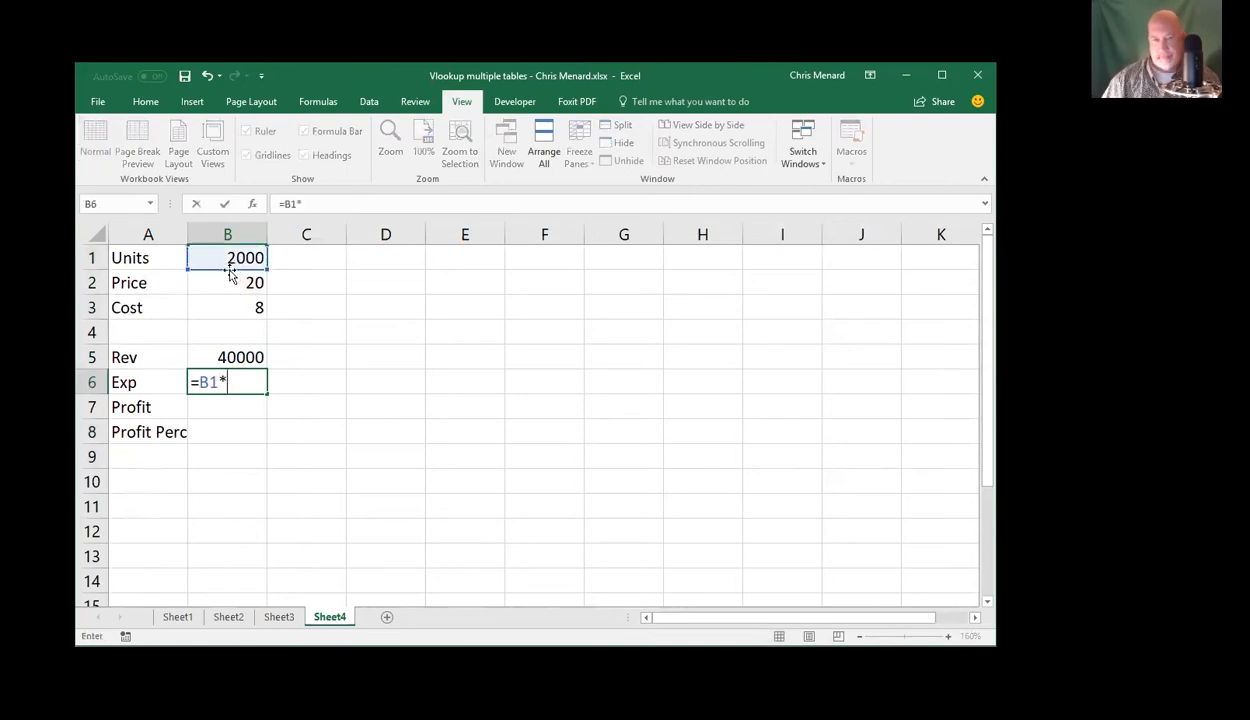
{"action": "left_click", "coordinate": [231, 307]}
{"action": "key", "text": "Return"}
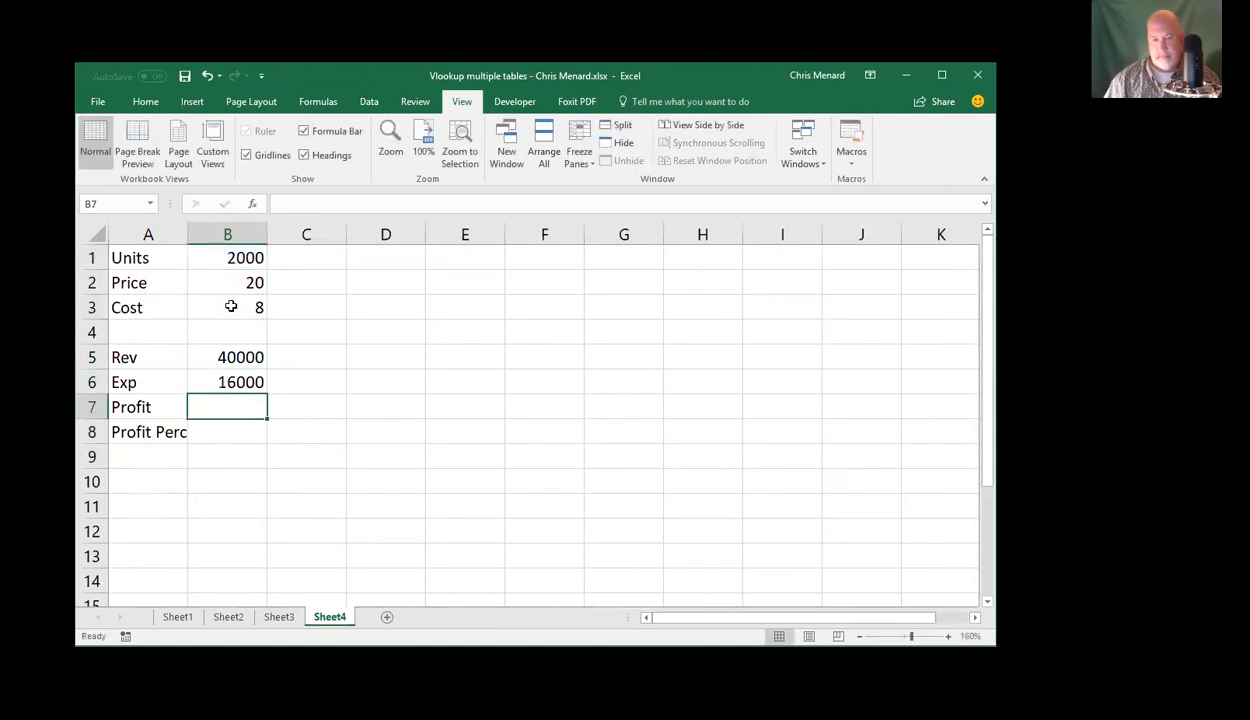
Calculate the profit in B7 as revenue minus expenses with the formula =B5-B6
{"action": "type", "text": "="}
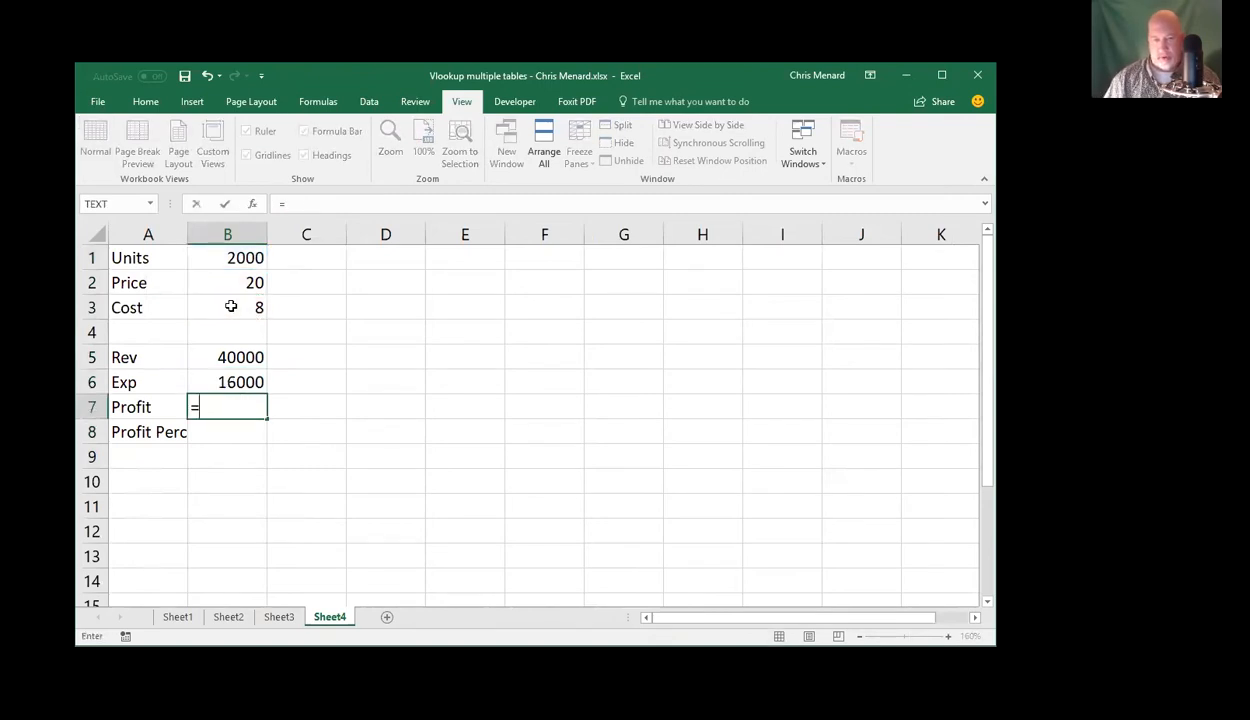
{"action": "key", "text": "Up"}
{"action": "key", "text": "Up"}
{"action": "type", "text": "-"}
{"action": "key", "text": "Up"}
{"action": "key", "text": "Return"}
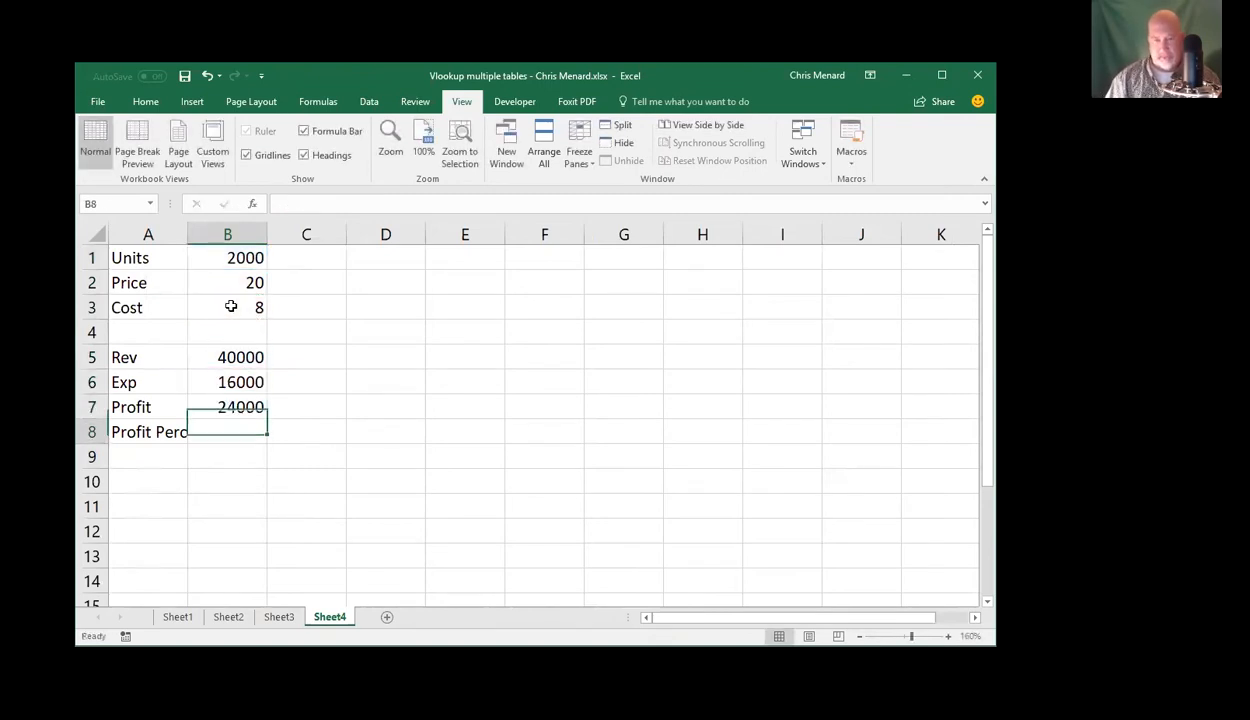
Calculate the profit percentage in B8 as profit divided by revenue with the formula =B7/B5
{"action": "type", "text": "="}
{"action": "key", "text": "Up"}
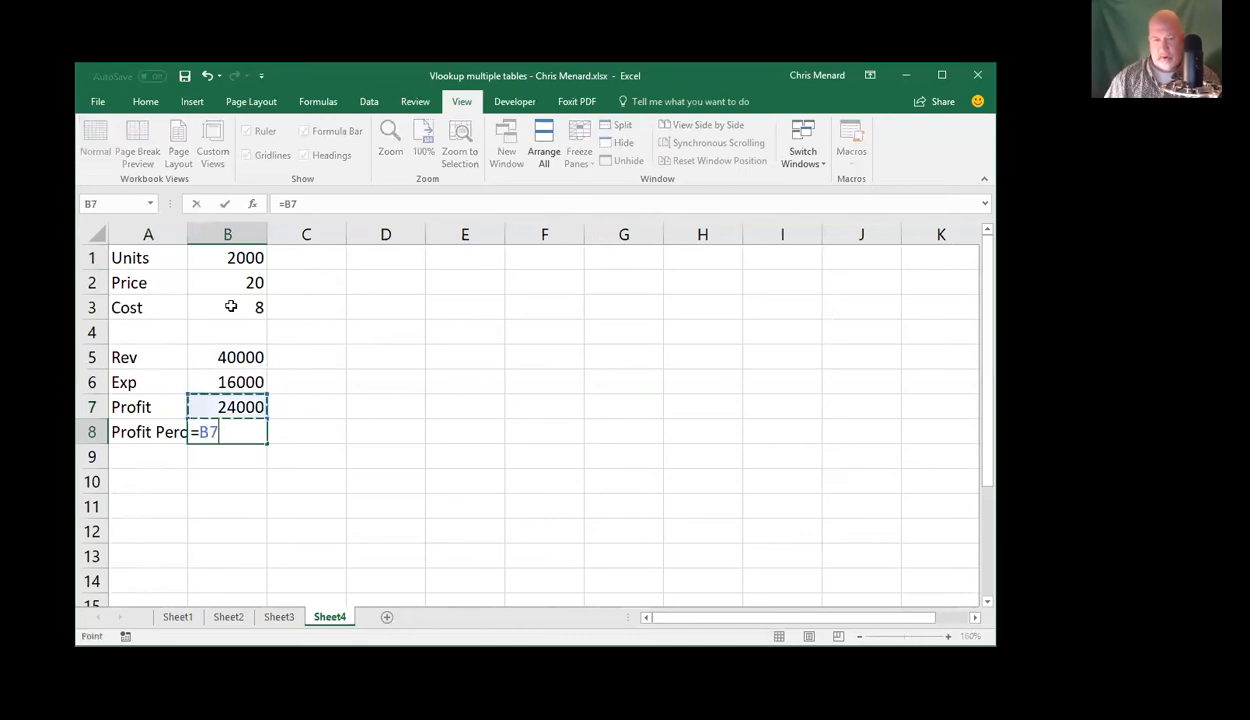
{"action": "type", "text": "/"}
{"action": "left_click", "coordinate": [240, 357]}
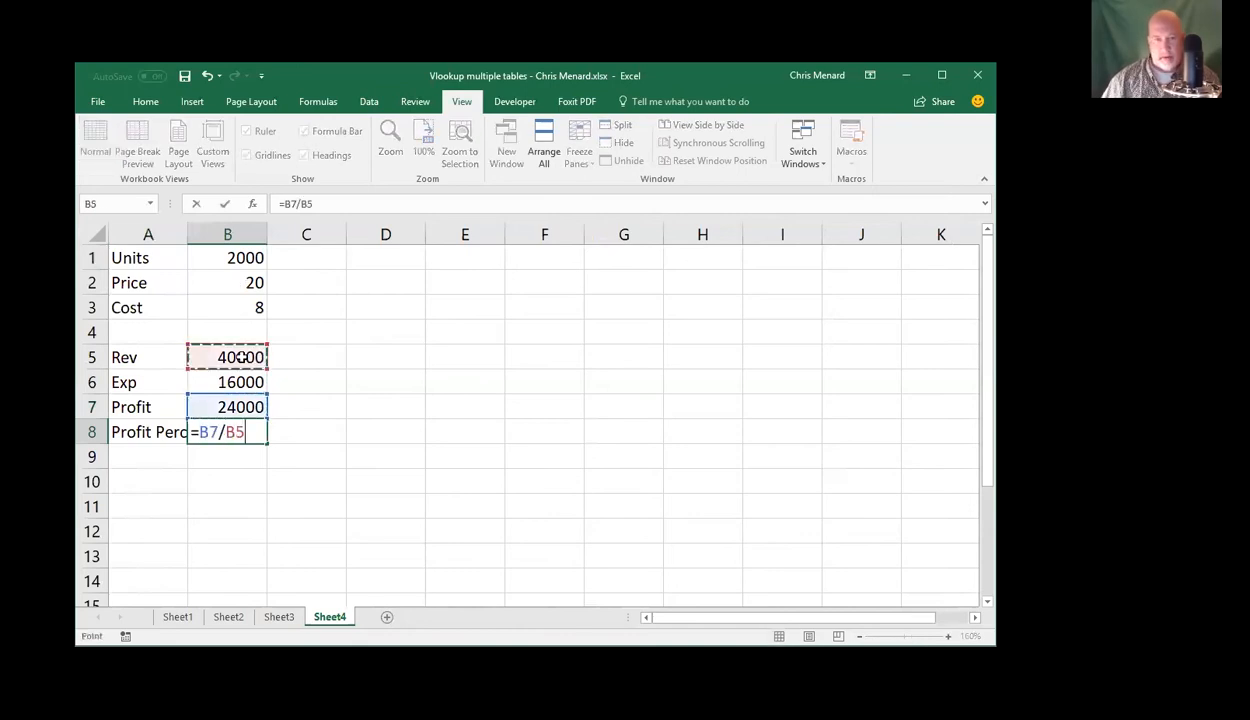
{"action": "key", "text": "ctrl+Return"}
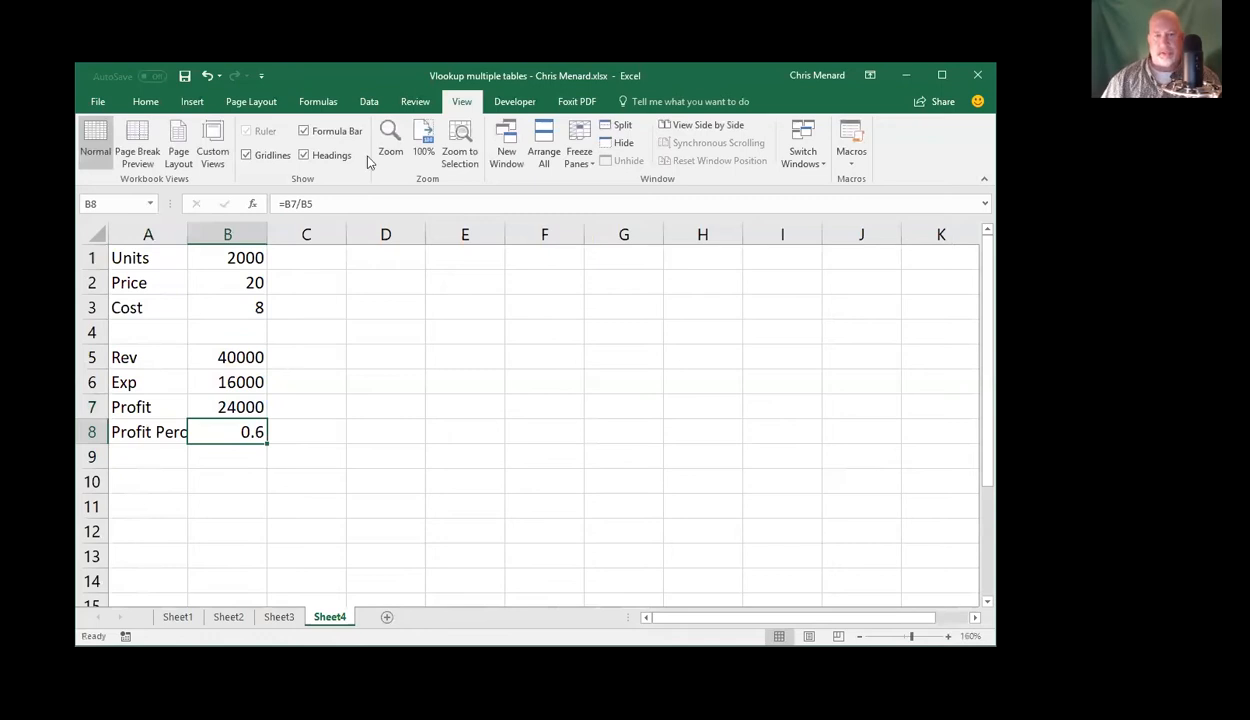
Format the profit percentage in B8 as a percentage and autofit the width of column A
{"action": "left_click", "coordinate": [148, 104]}
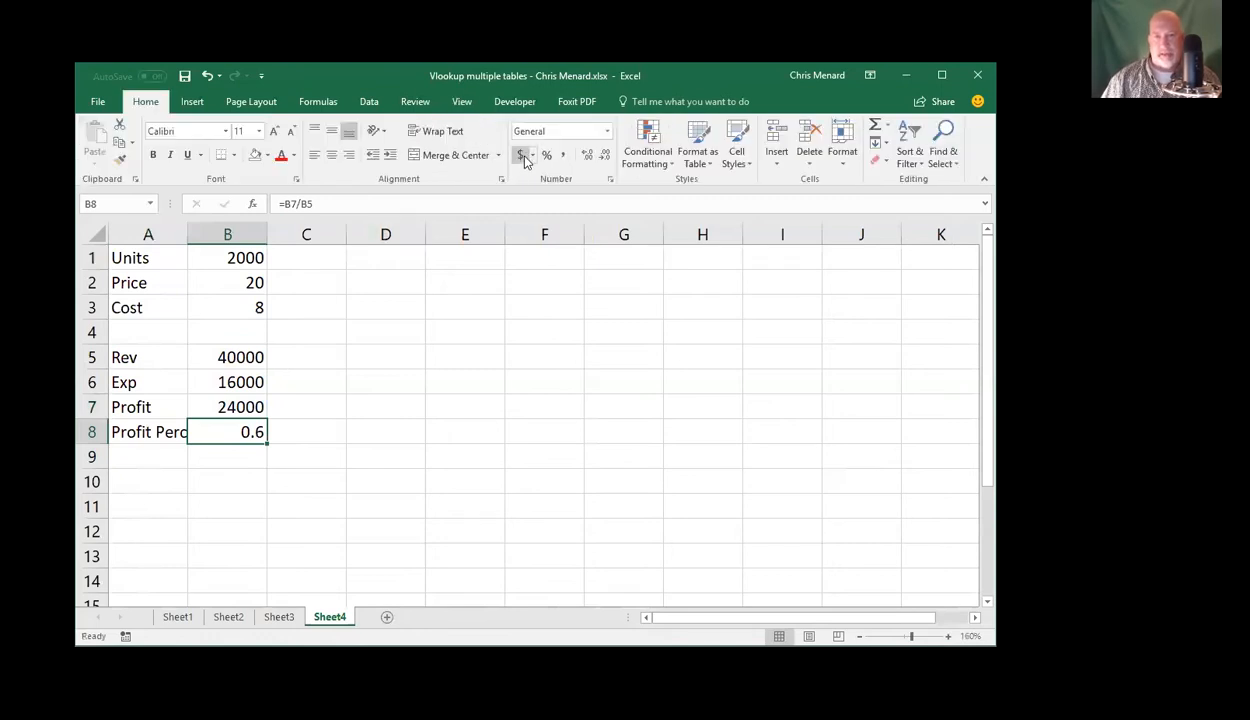
{"action": "left_click", "coordinate": [546, 155]}
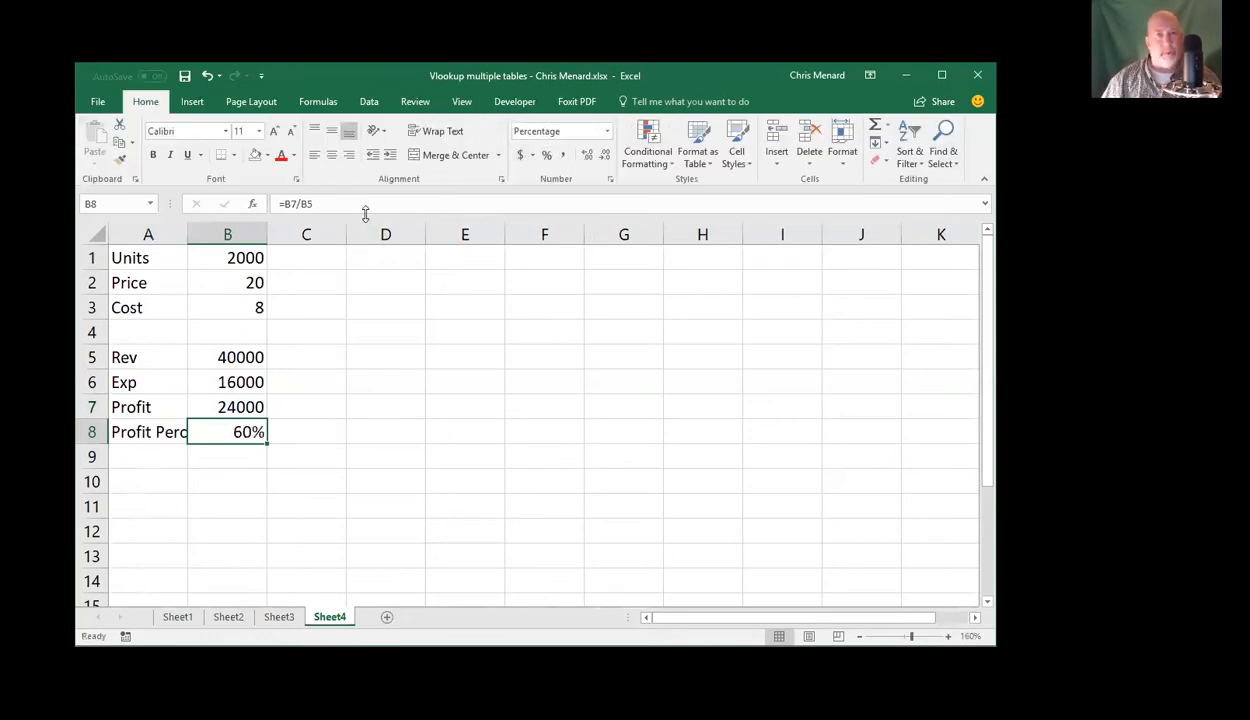
{"action": "double_click", "coordinate": [187, 233]}
Examine the input values in B1:B3 and the formulas in B5:B8, temporarily displaying all formulas in the cells
{"action": "left_click_drag", "start_coordinate": [245, 257], "coordinate": [248, 307]}
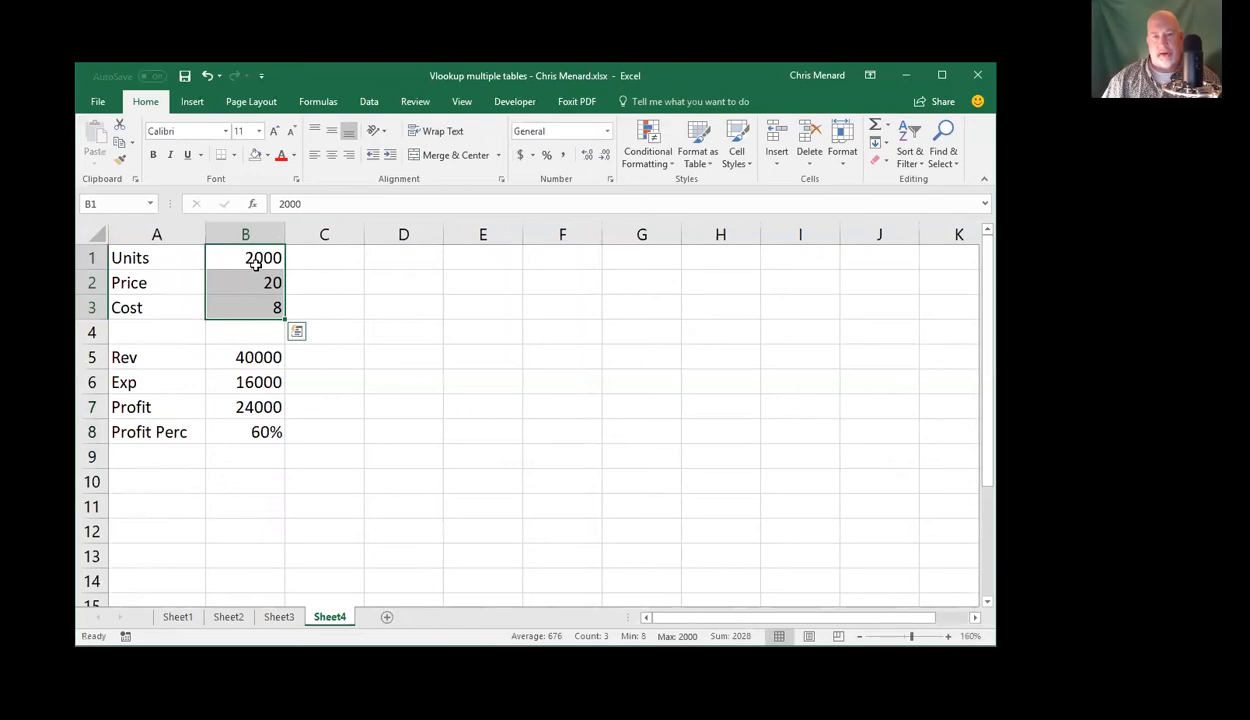
{"action": "left_click_drag", "start_coordinate": [255, 262], "coordinate": [261, 302]}
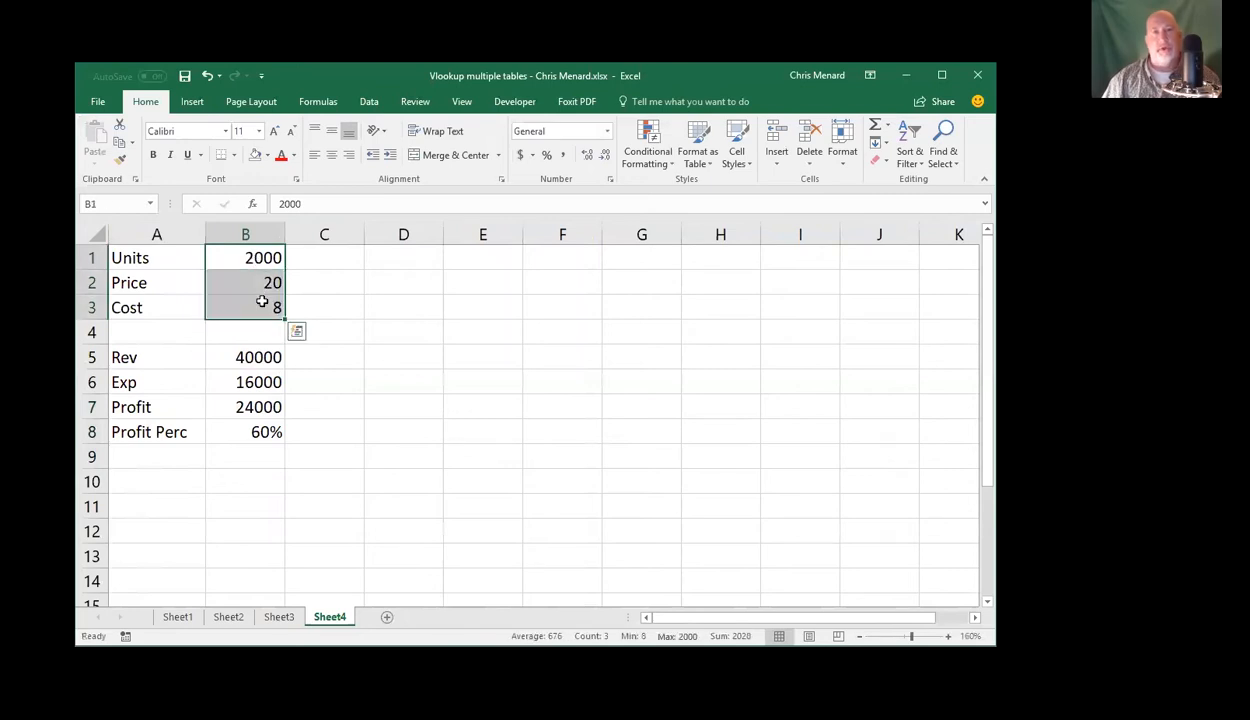
{"action": "left_click", "coordinate": [257, 358]}
{"action": "left_click", "coordinate": [257, 377]}
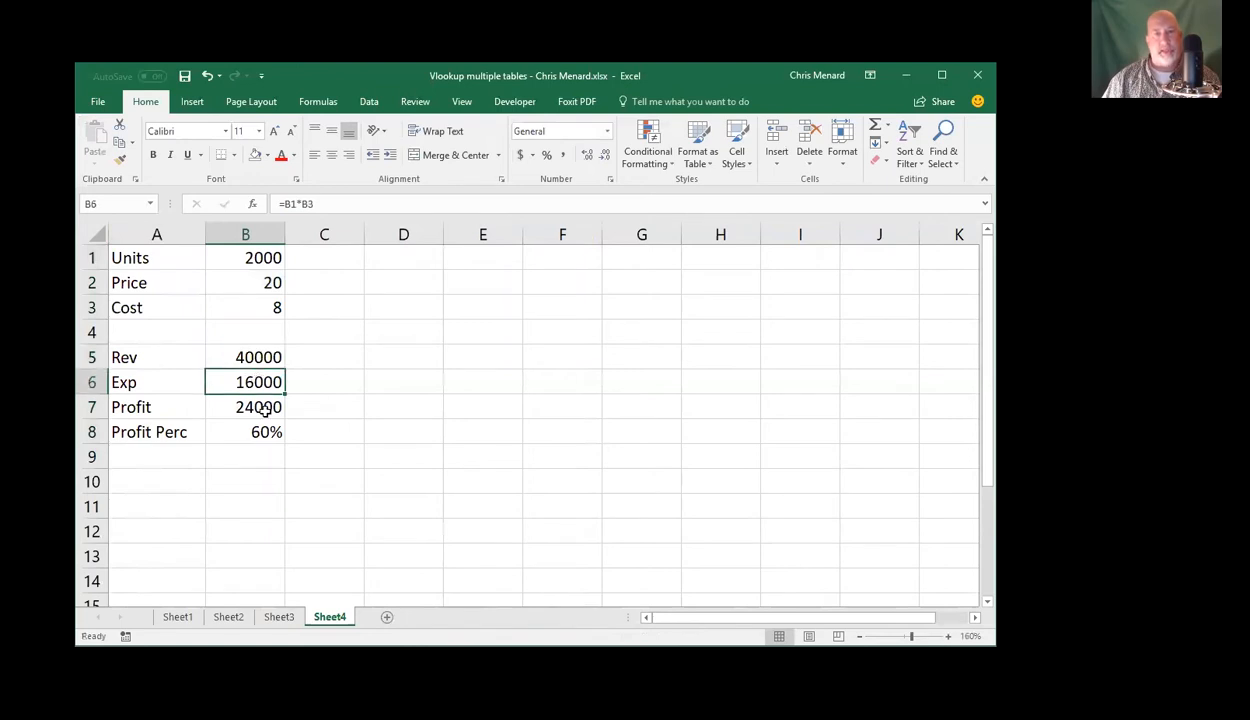
{"action": "left_click", "coordinate": [259, 406]}
{"action": "left_click", "coordinate": [260, 432]}
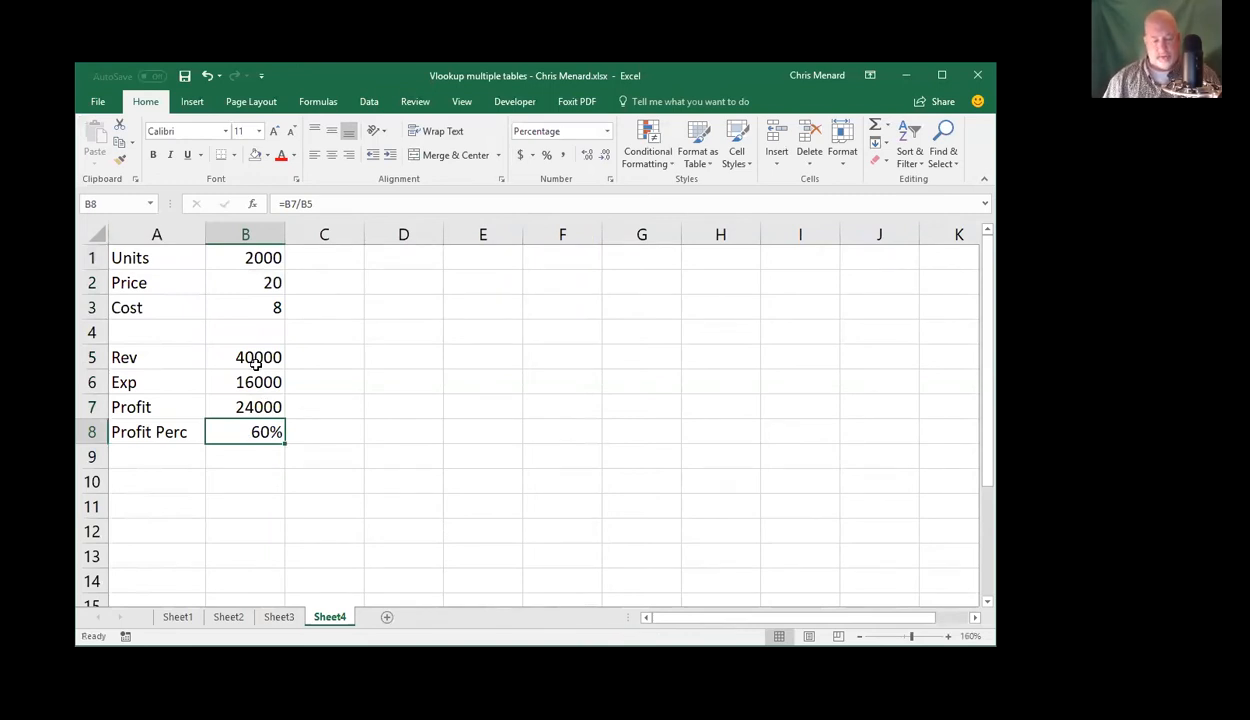
{"action": "key", "text": "ctrl+grave"}
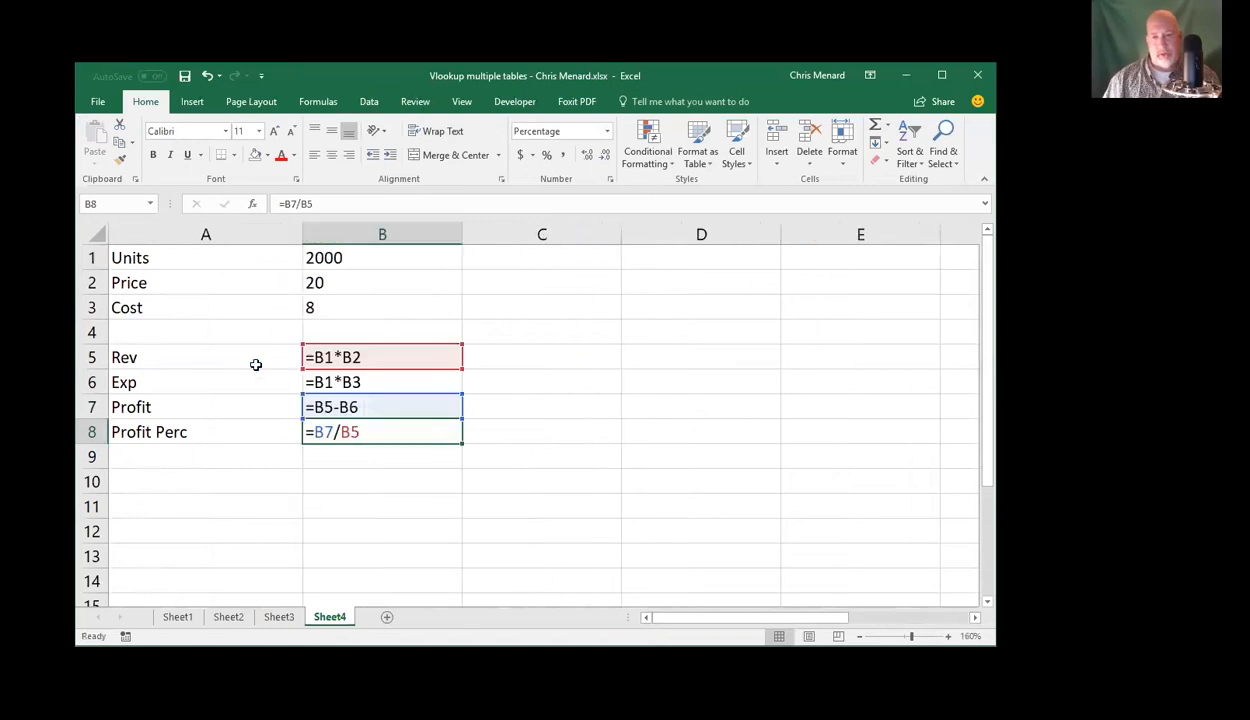
{"action": "key", "text": "ctrl+grave"}
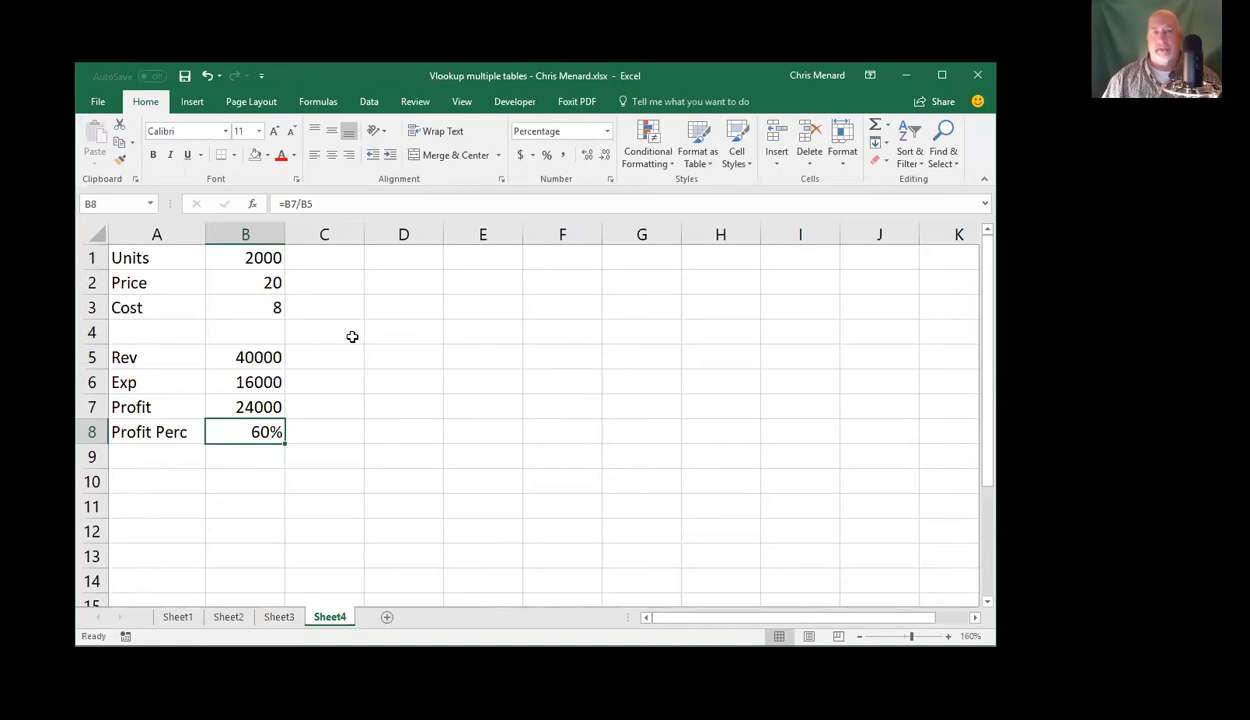
Create range names for the values in A1:B8 from the labels in the left column
{"action": "left_click_drag", "start_coordinate": [195, 258], "coordinate": [250, 425]}
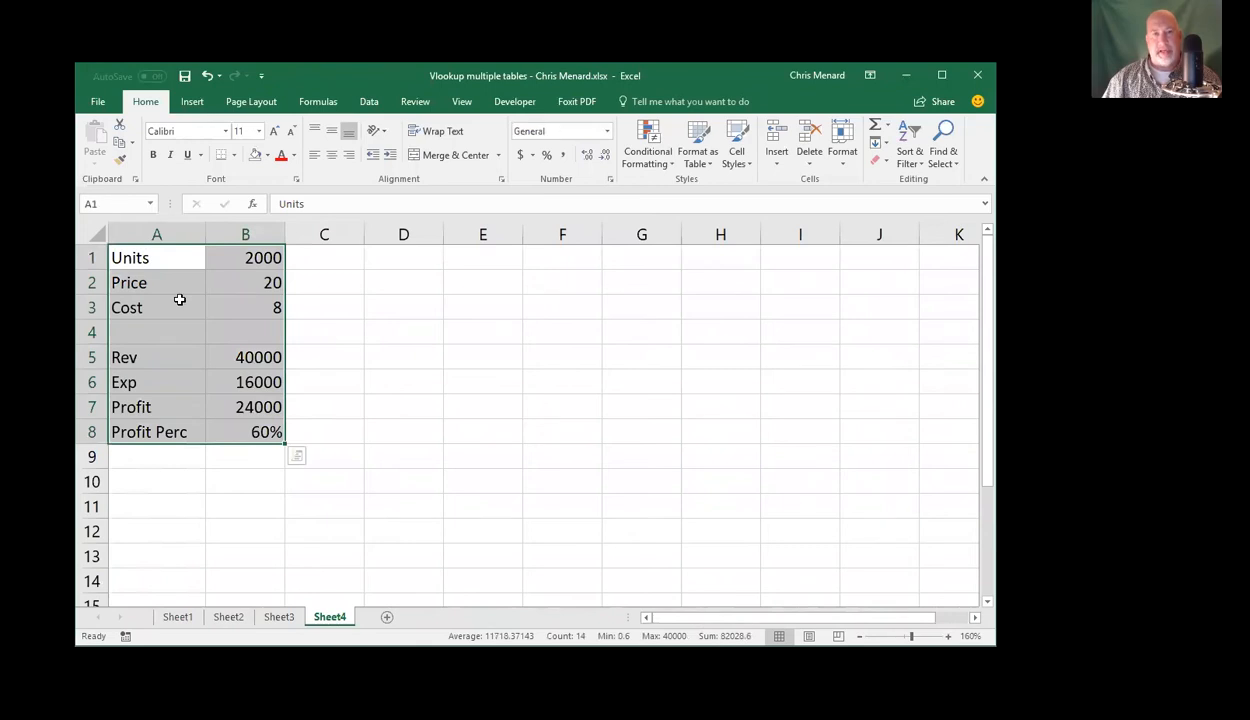
{"action": "left_click", "coordinate": [318, 104]}
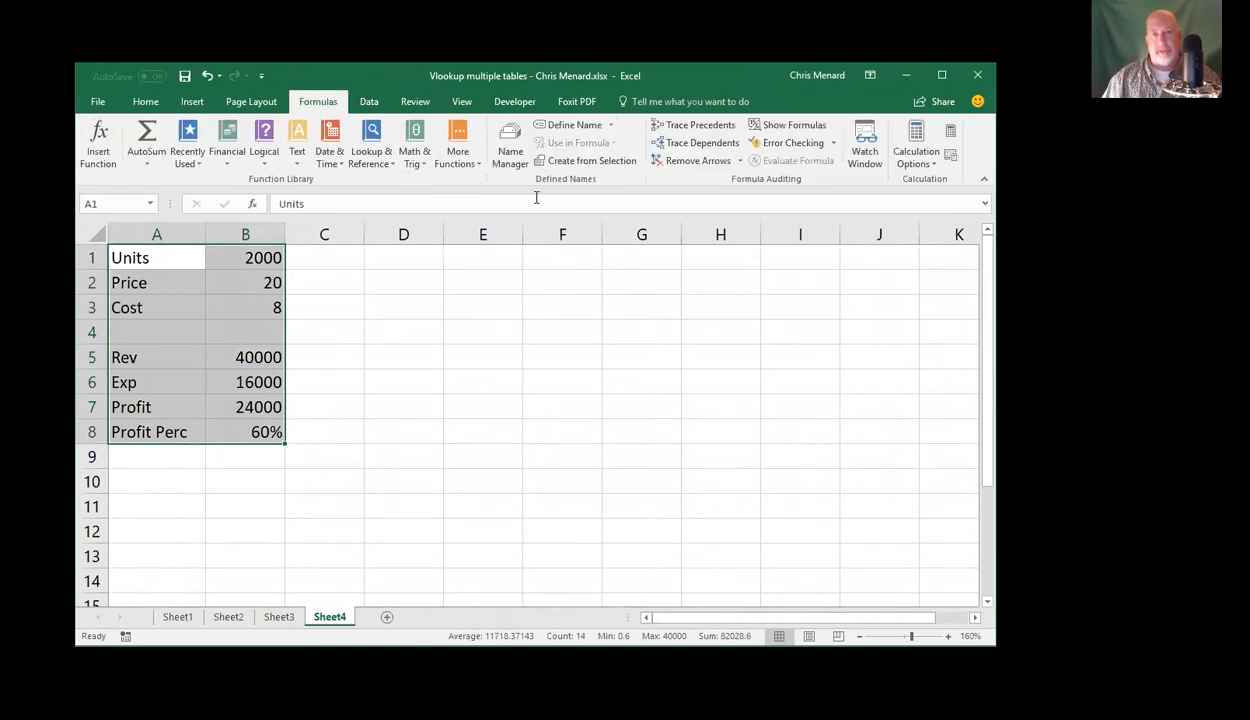
{"action": "left_click", "coordinate": [590, 162]}
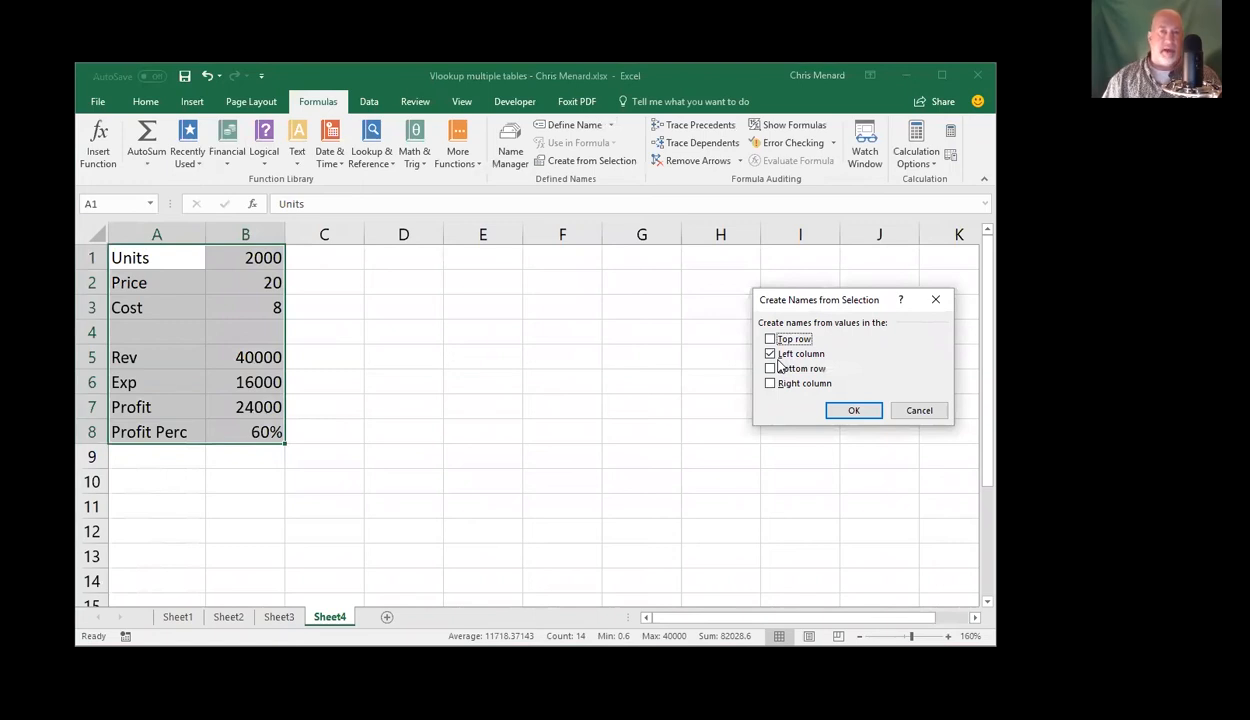
{"action": "left_click", "coordinate": [852, 414]}
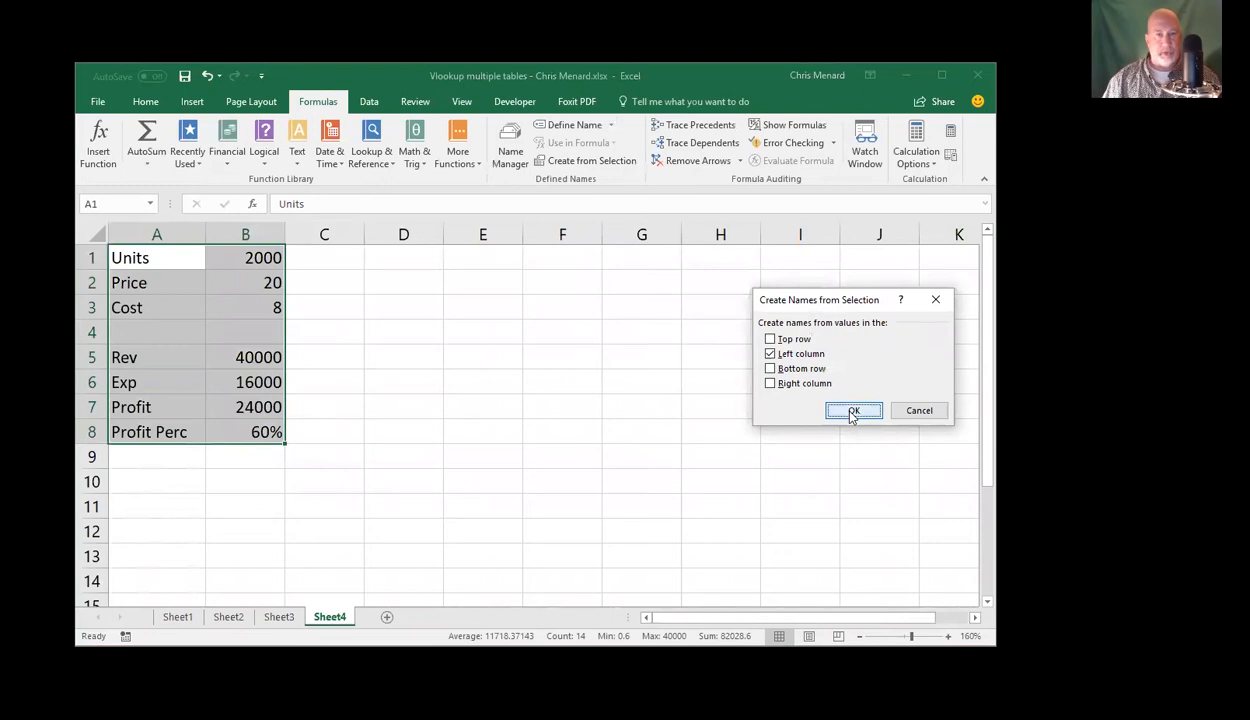
Check the created range names by jumping to Price, Rev and Cost in turn
{"action": "left_click", "coordinate": [332, 278]}
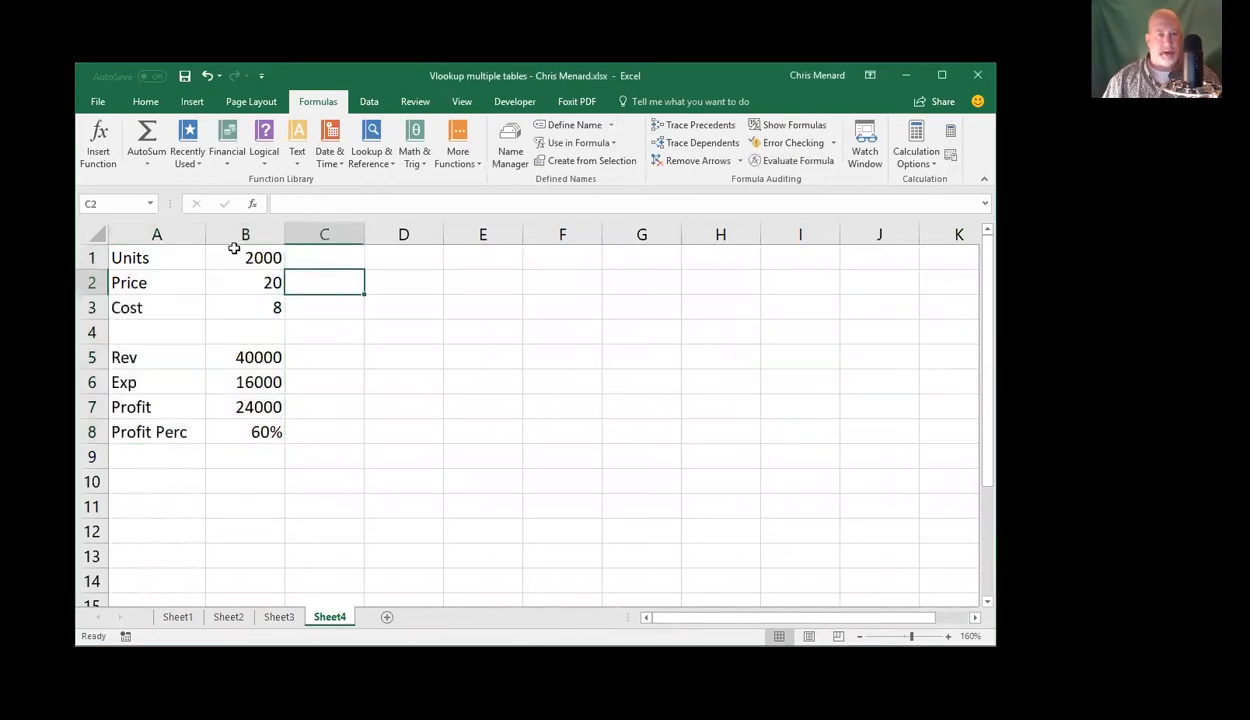
{"action": "left_click", "coordinate": [150, 205]}
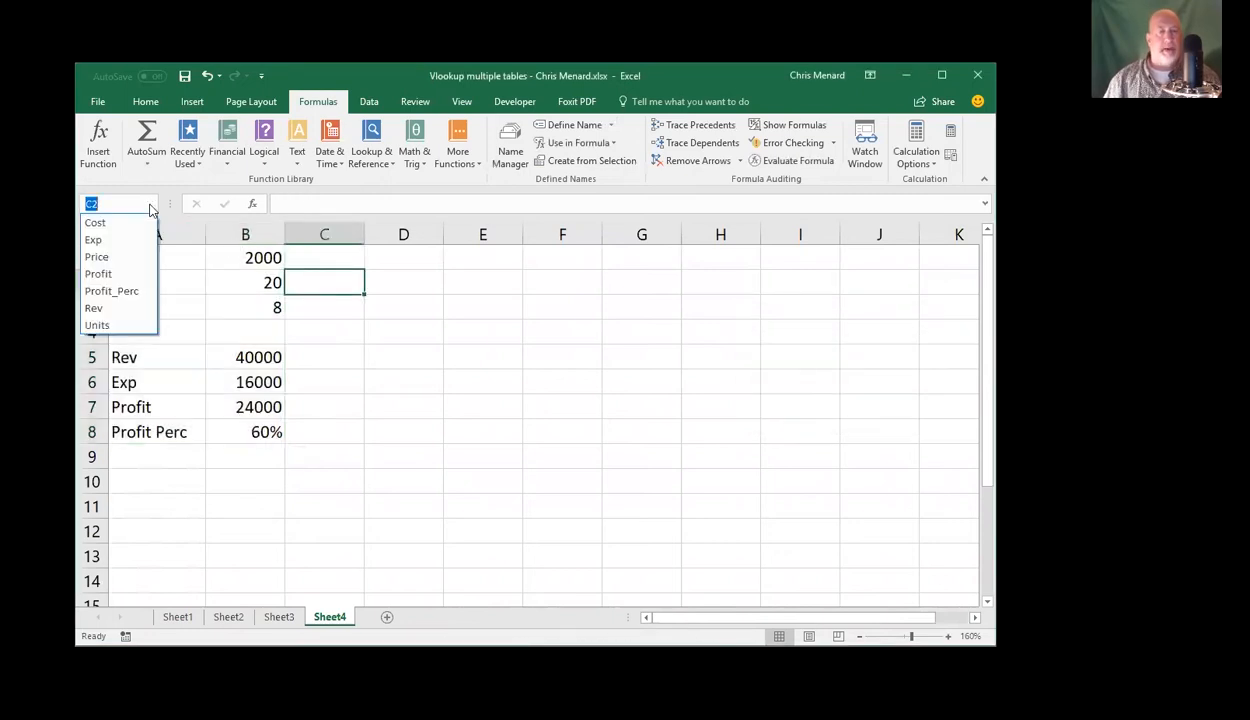
{"action": "left_click", "coordinate": [123, 262]}
{"action": "left_click", "coordinate": [150, 205]}
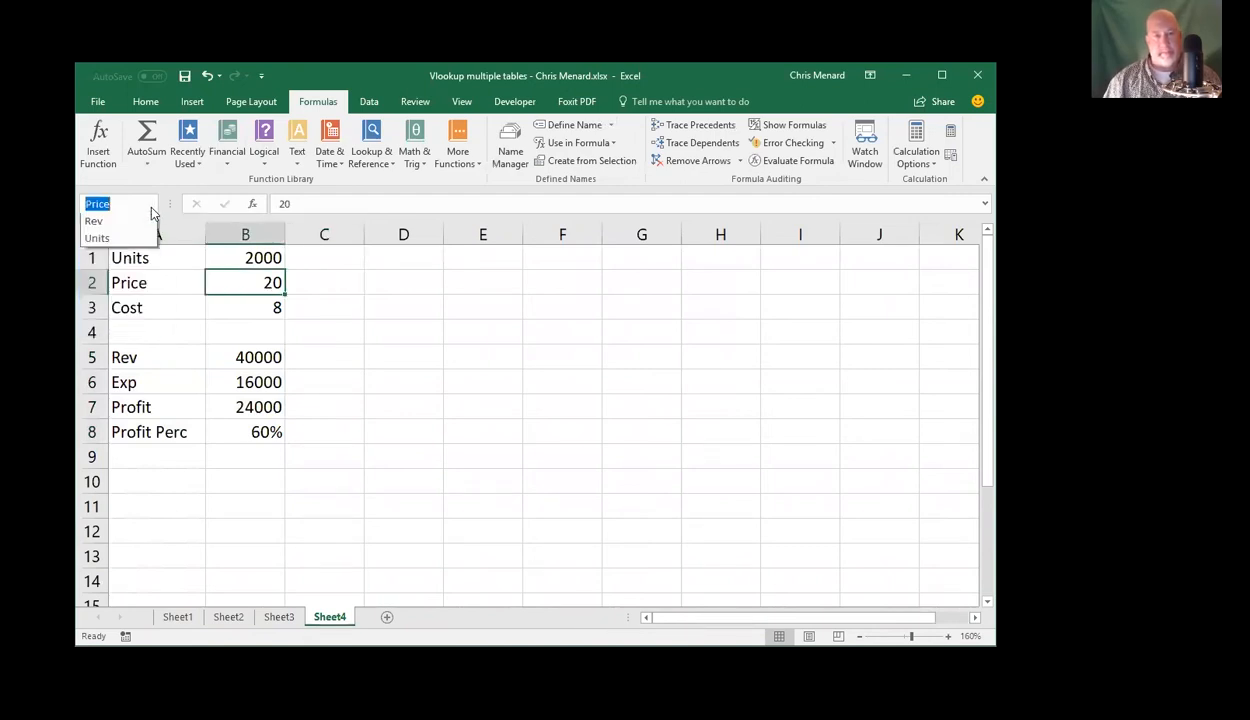
{"action": "left_click", "coordinate": [137, 308]}
{"action": "left_click", "coordinate": [150, 204]}
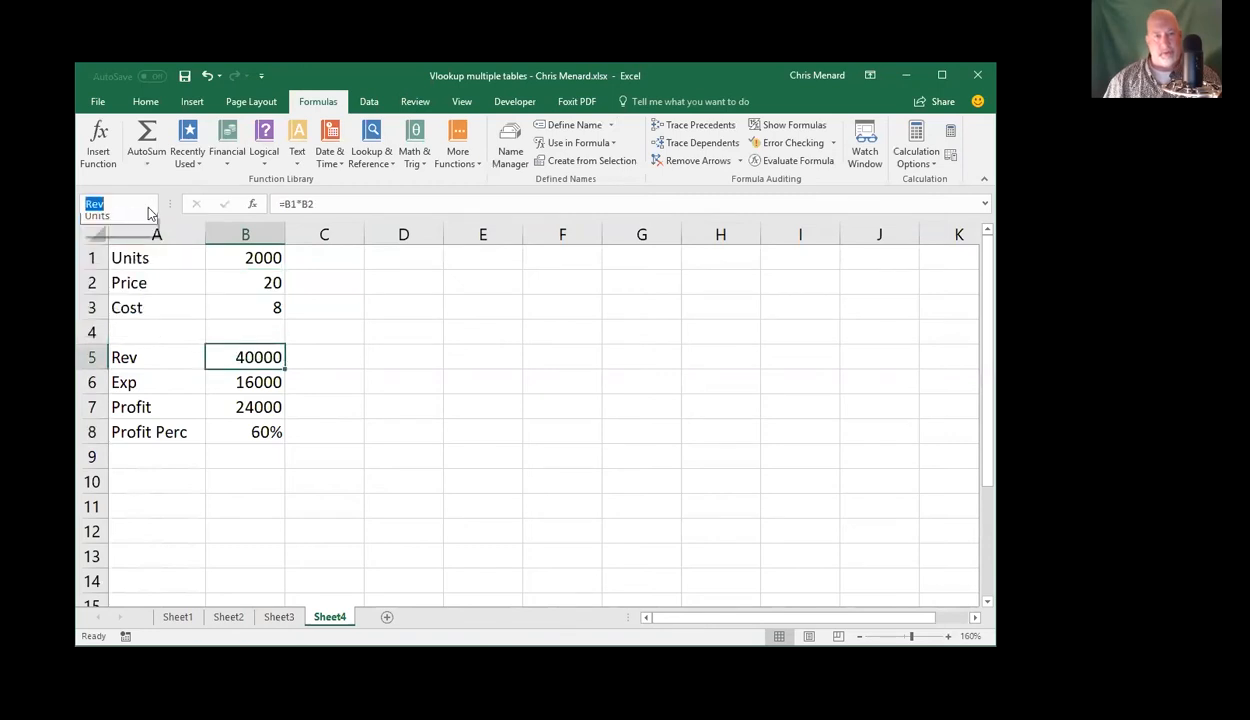
{"action": "left_click", "coordinate": [209, 313]}
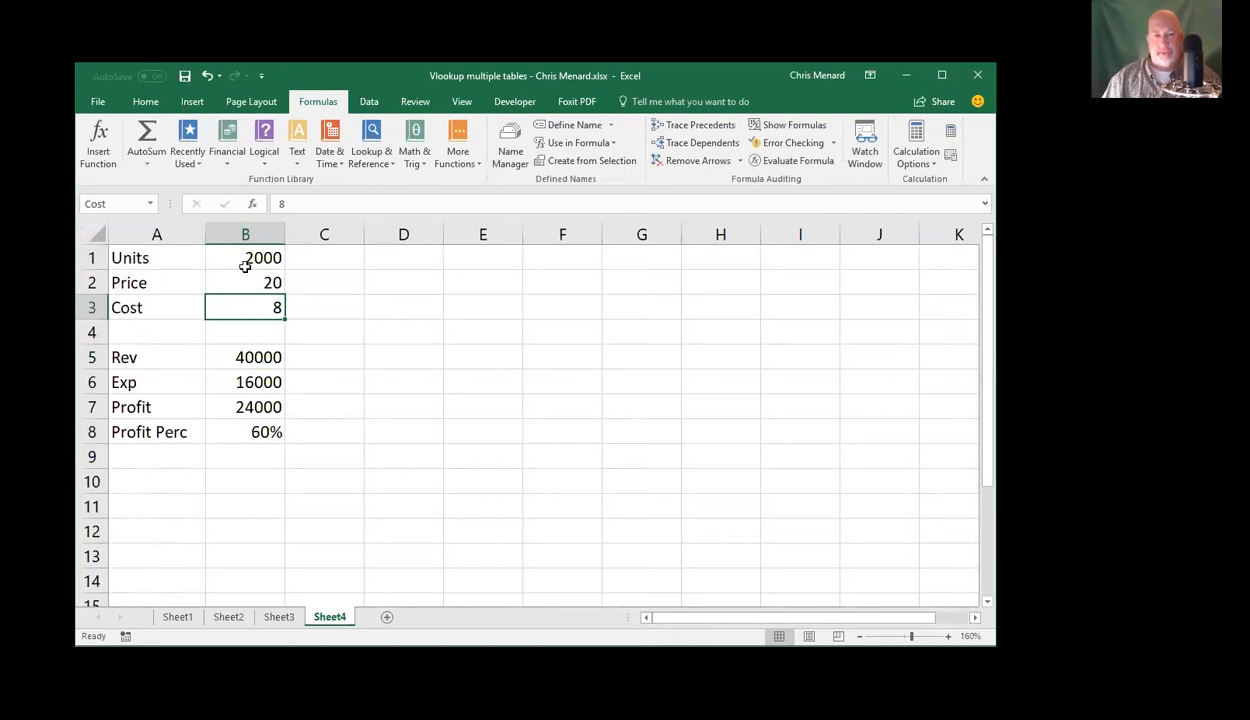
Add a scenario named Original in Scenario Manager with B1:B3 as changing cells, keeping units 2000, price 20 and cost 8
{"action": "left_click_drag", "start_coordinate": [249, 262], "coordinate": [247, 307]}
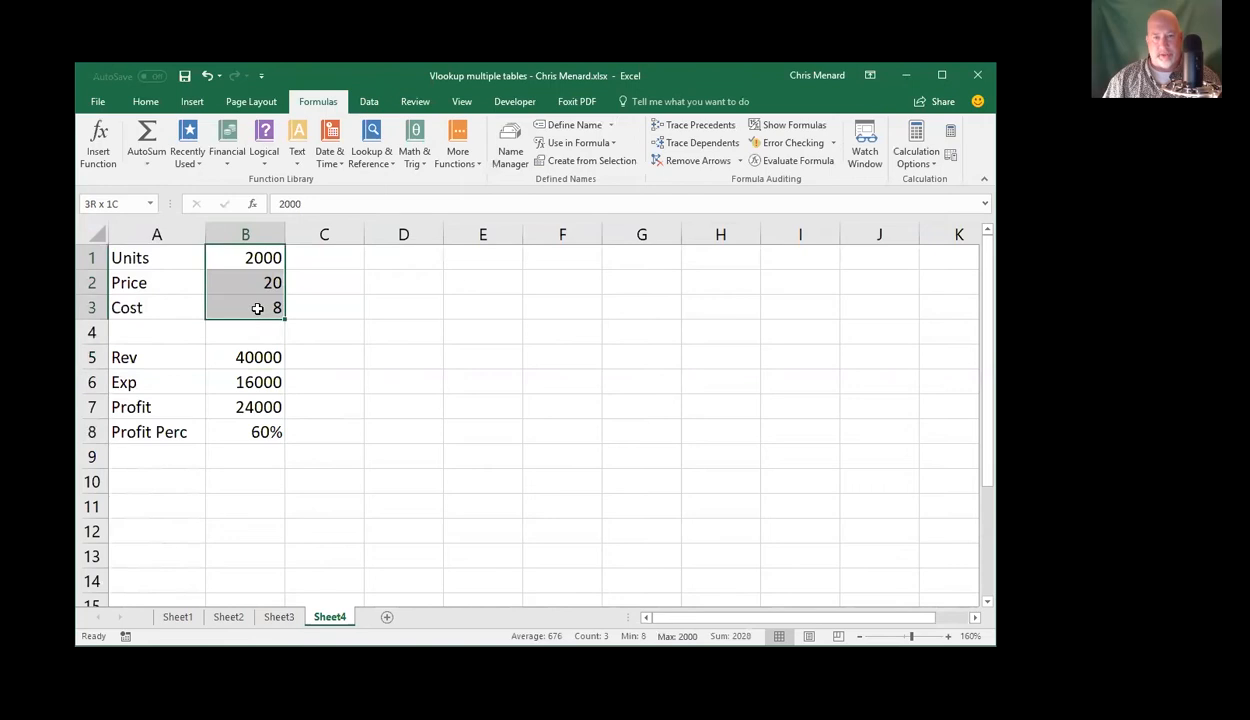
{"action": "left_click", "coordinate": [362, 103]}
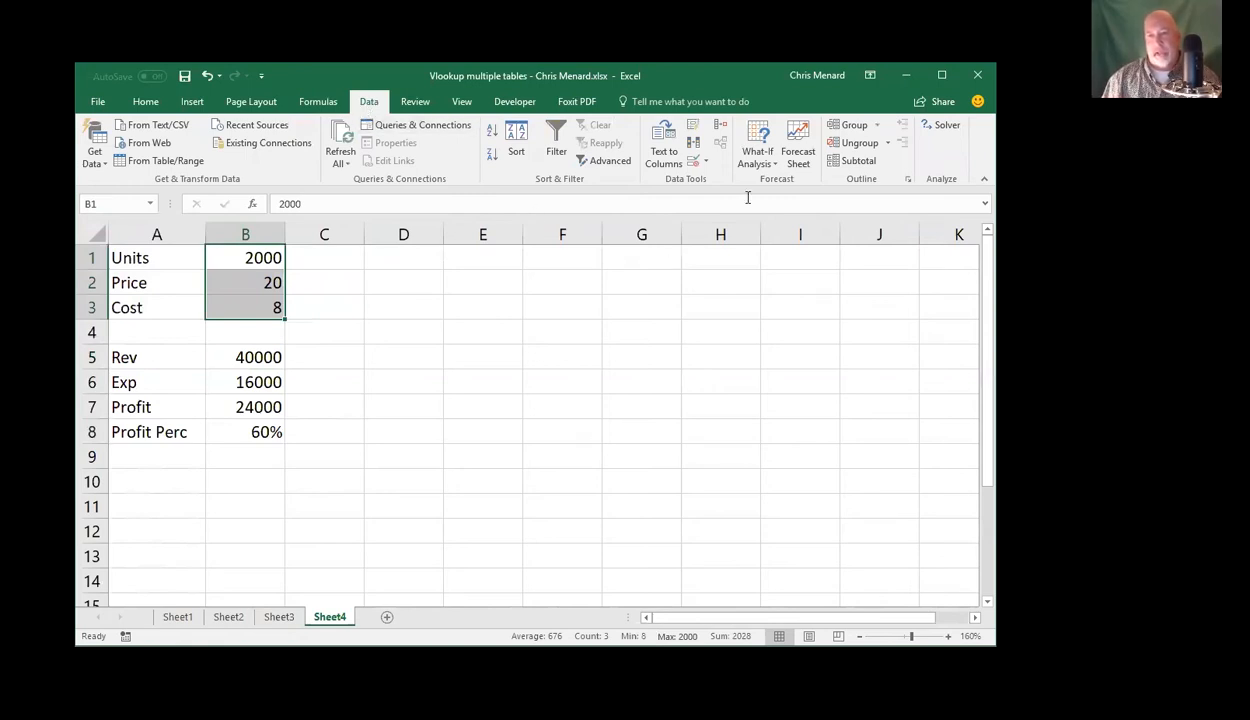
{"action": "left_click", "coordinate": [765, 166]}
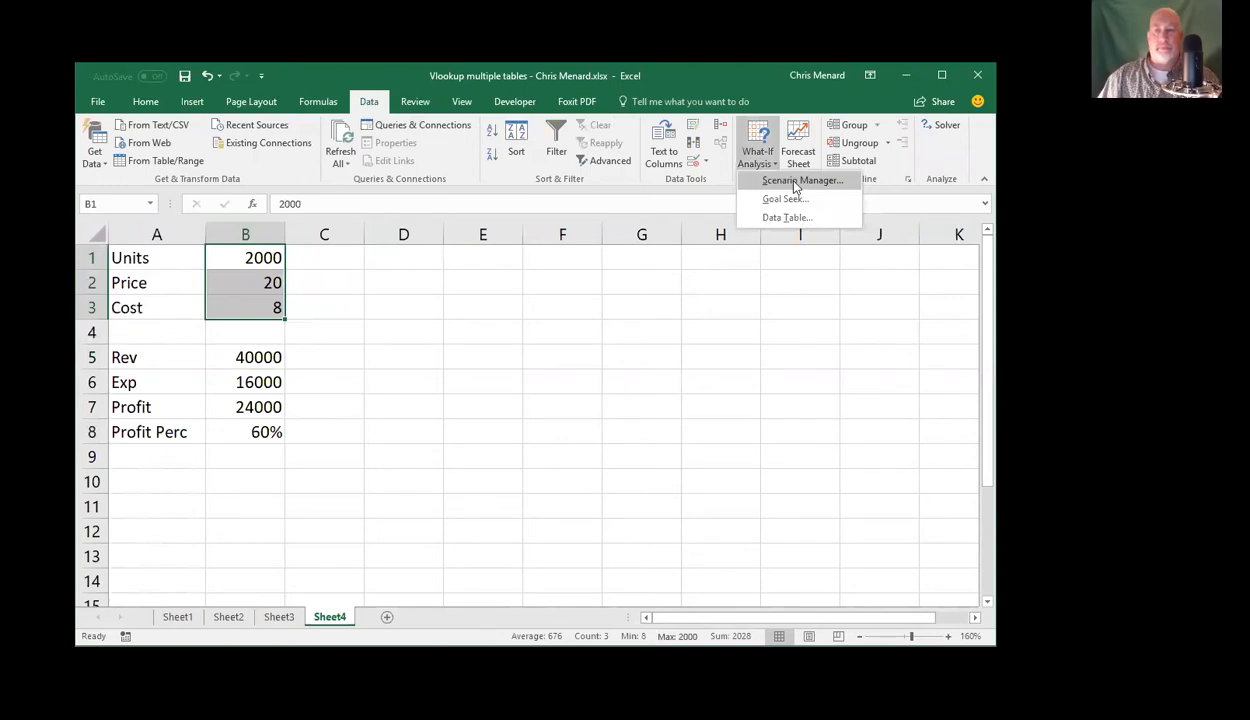
{"action": "left_click", "coordinate": [796, 182]}
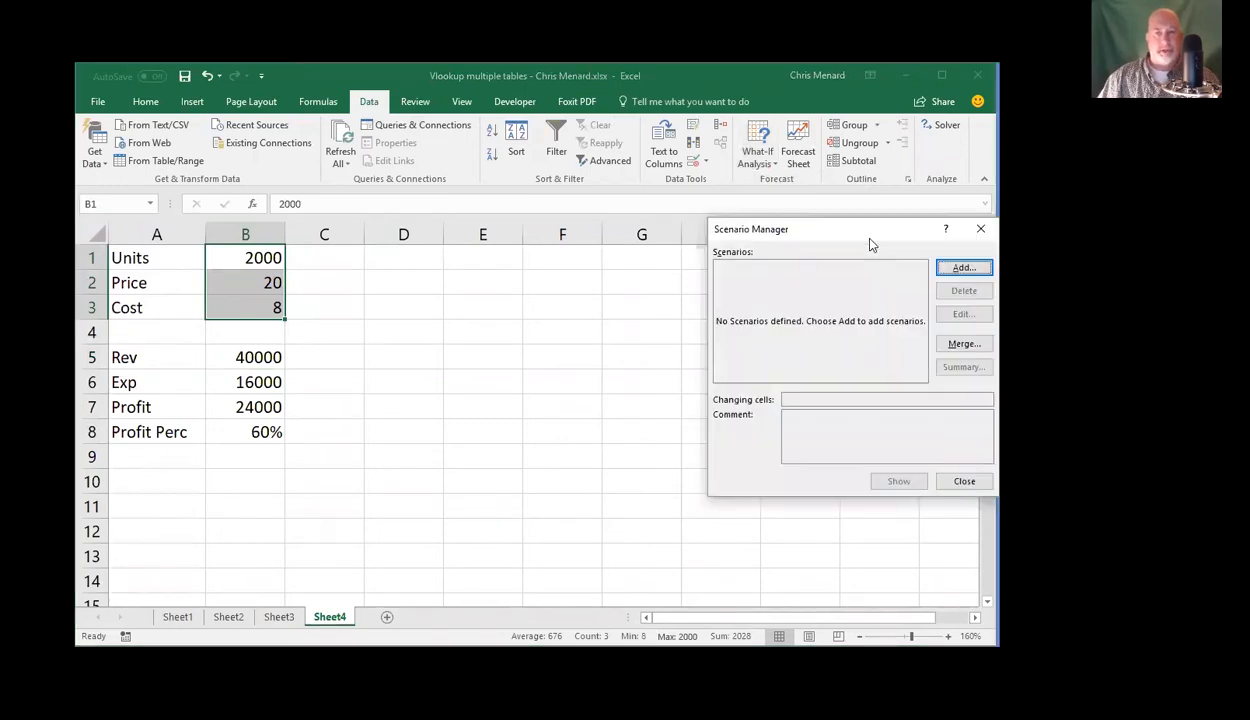
{"action": "left_click_drag", "start_coordinate": [870, 245], "coordinate": [560, 215]}
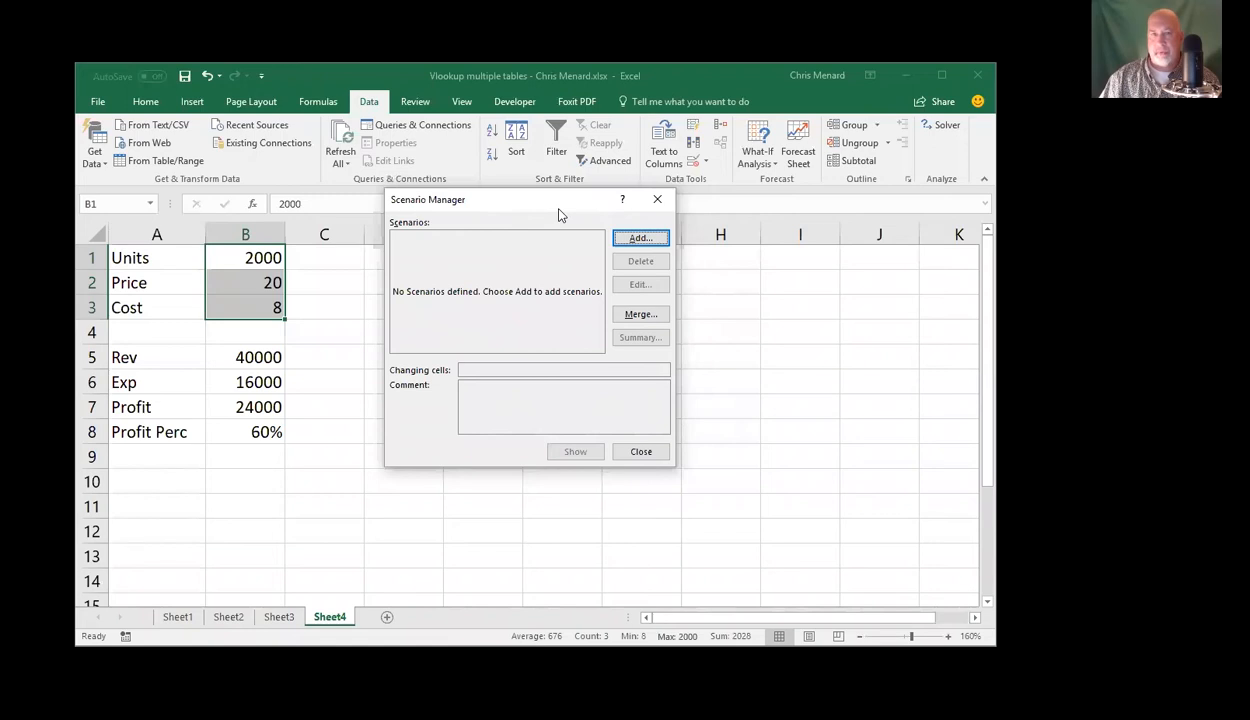
{"action": "left_click", "coordinate": [640, 240]}
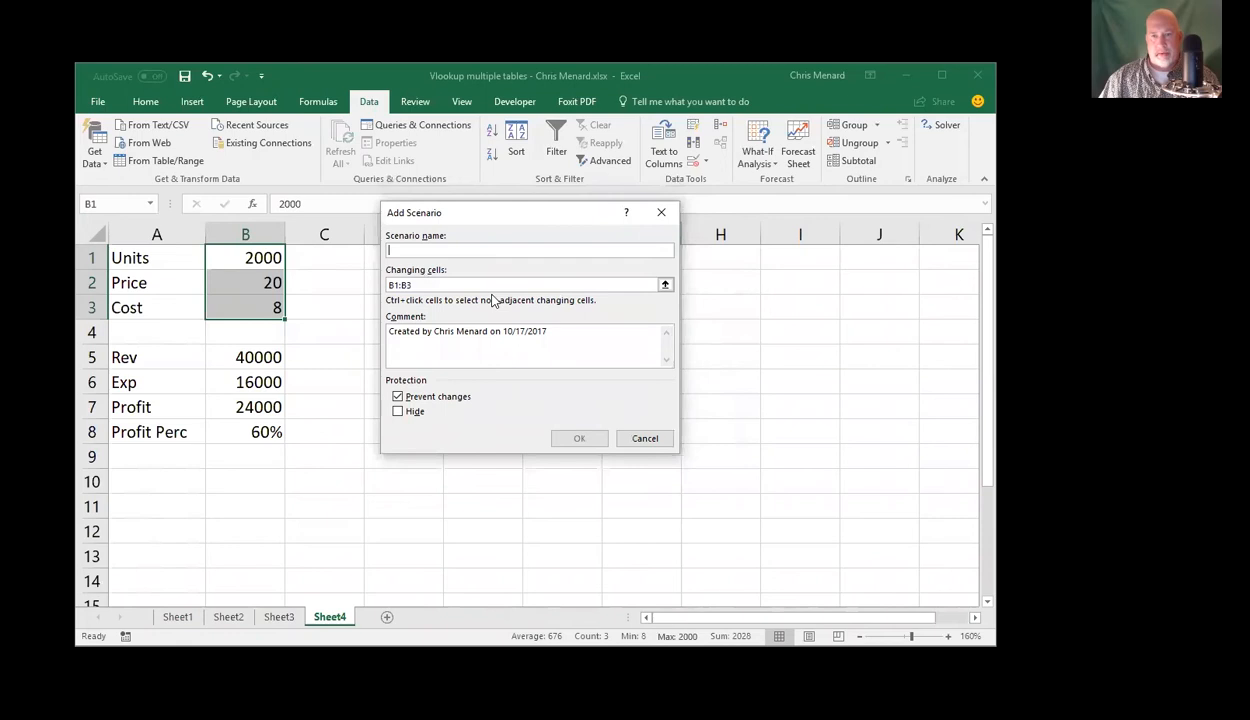
{"action": "type", "text": "Original"}
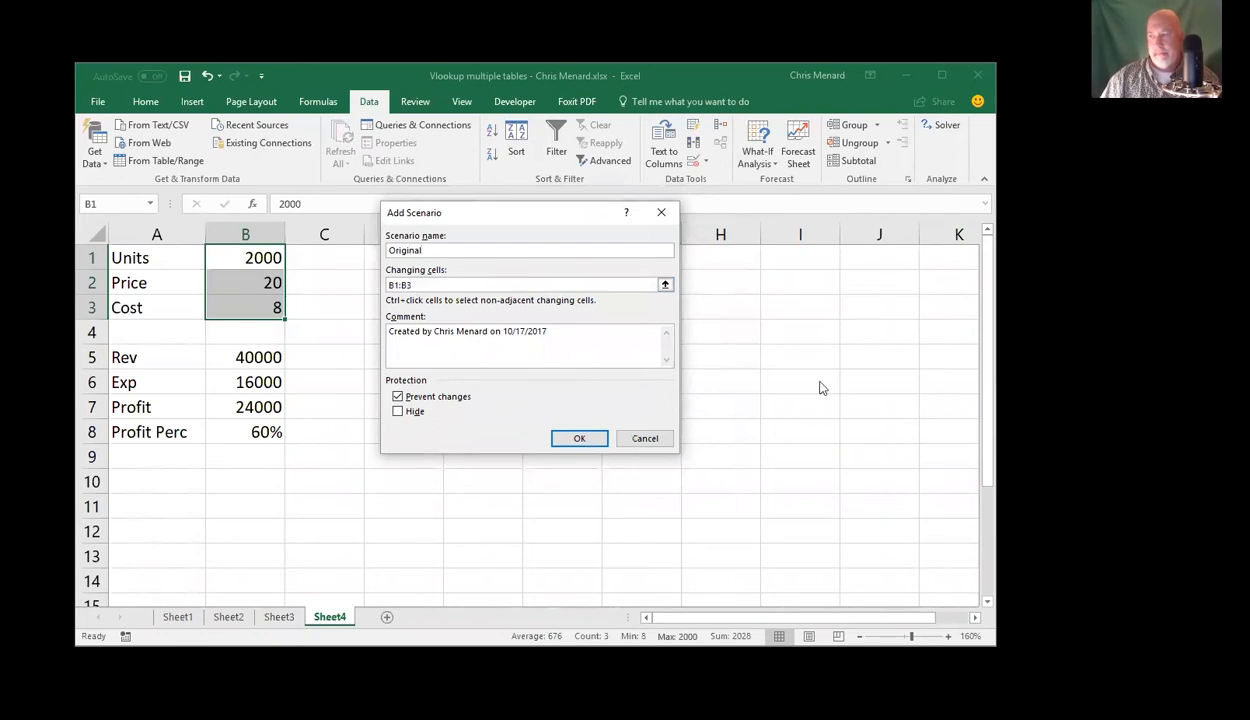
{"action": "left_click", "coordinate": [576, 441]}
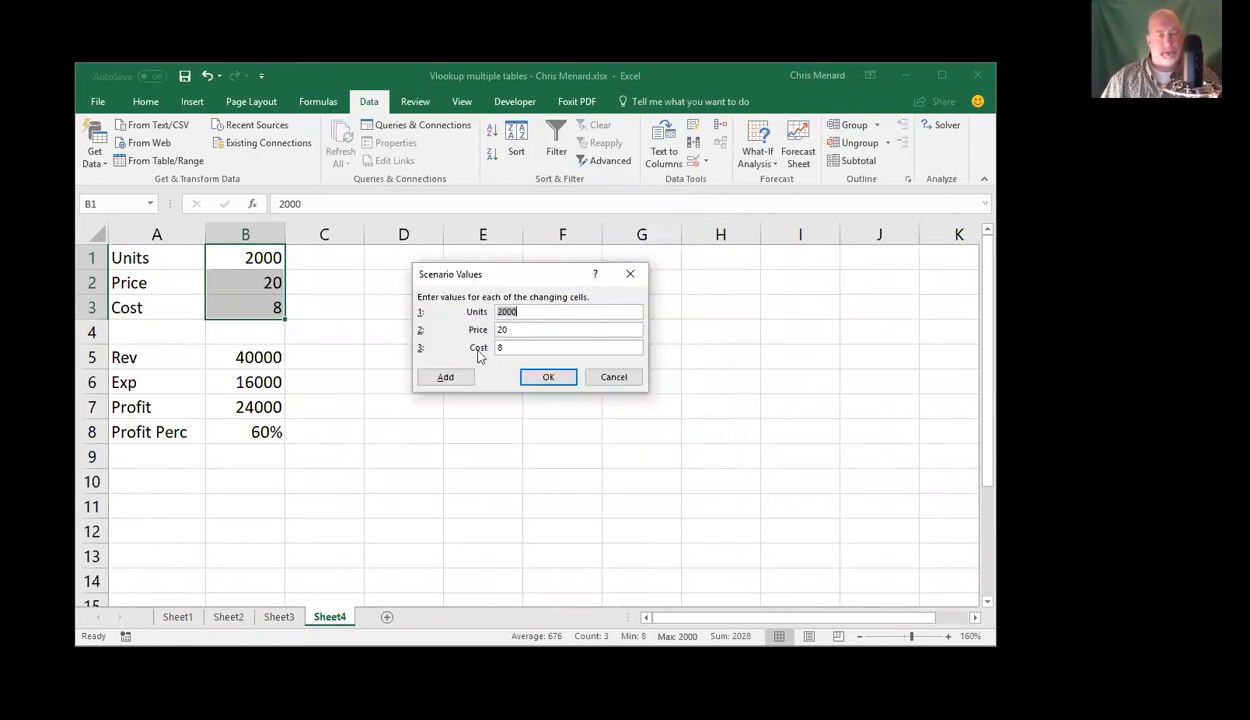
{"action": "left_click", "coordinate": [459, 380]}
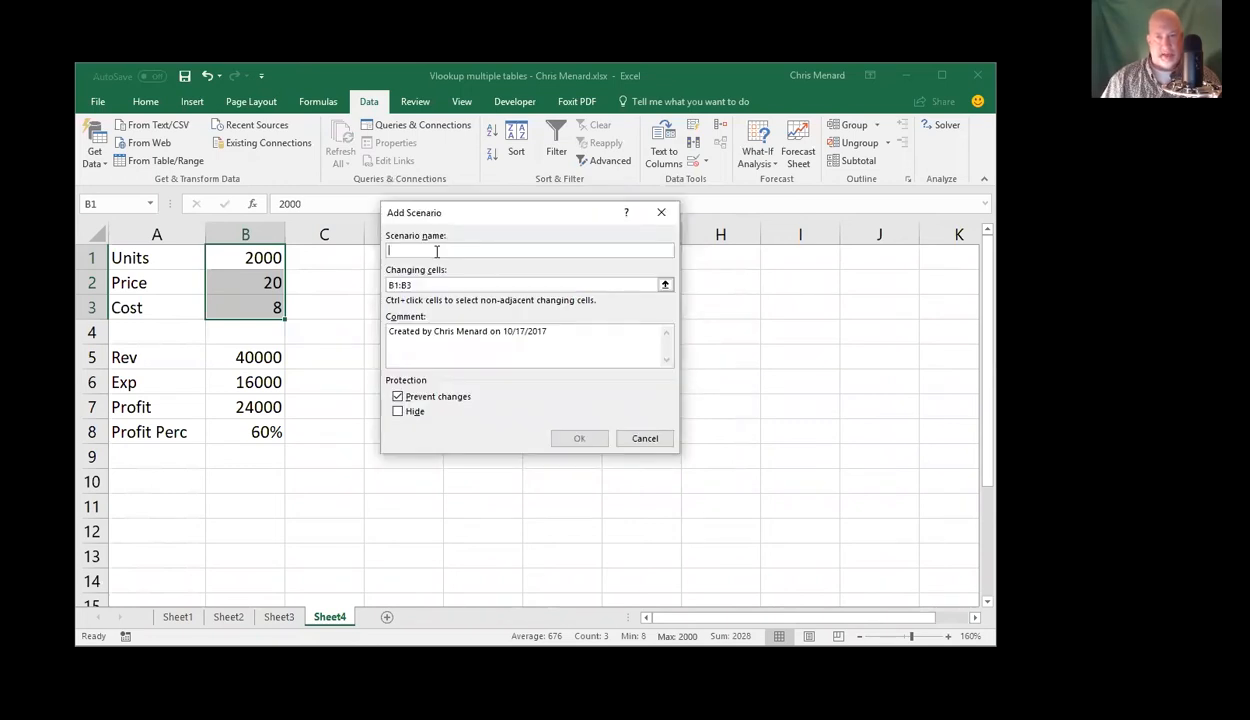
Add a scenario named Higher Price for B1:B3 with the price set to 22
{"action": "type", "text": "Hig"}
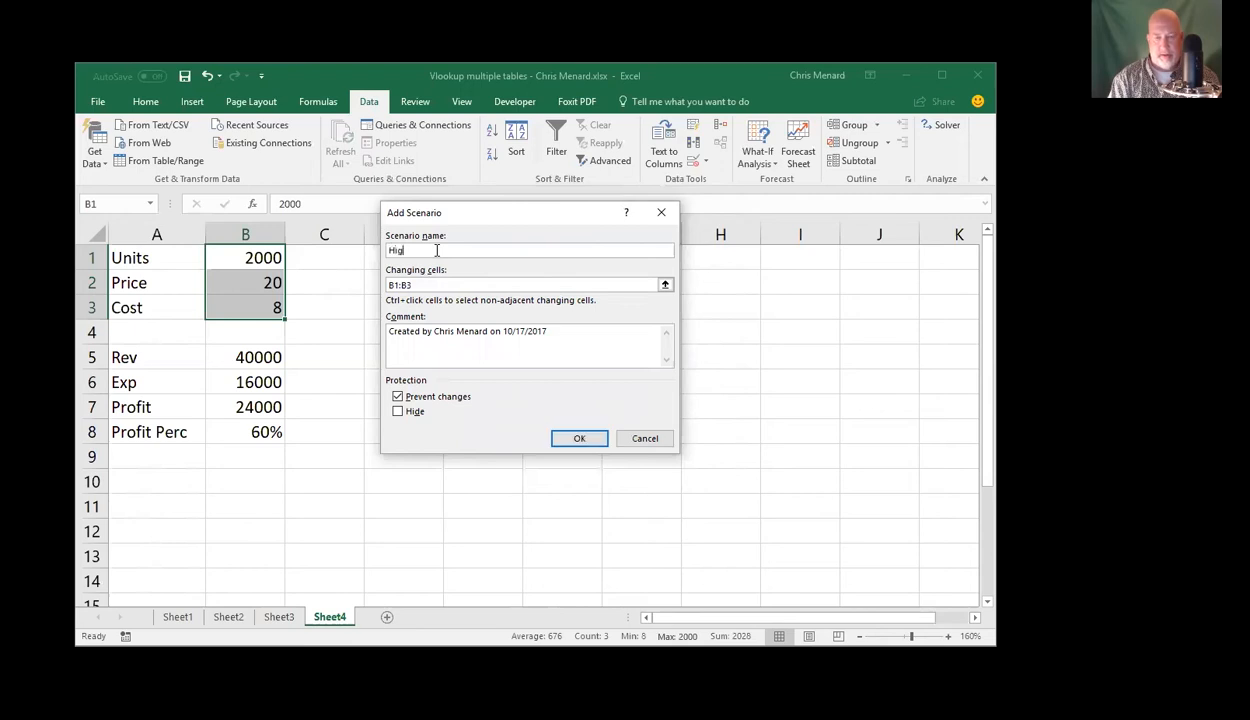
{"action": "type", "text": "her Price"}
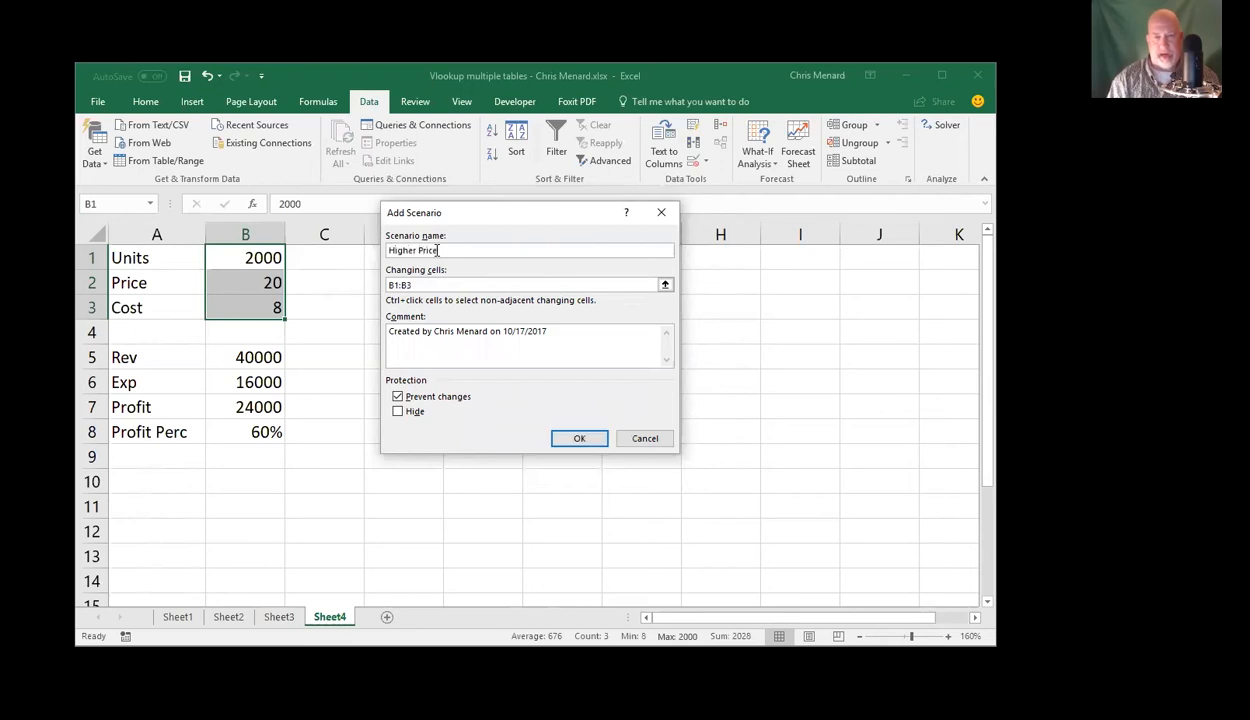
{"action": "left_click", "coordinate": [576, 442]}
{"action": "type", "text": "22"}
{"action": "left_click", "coordinate": [456, 378]}
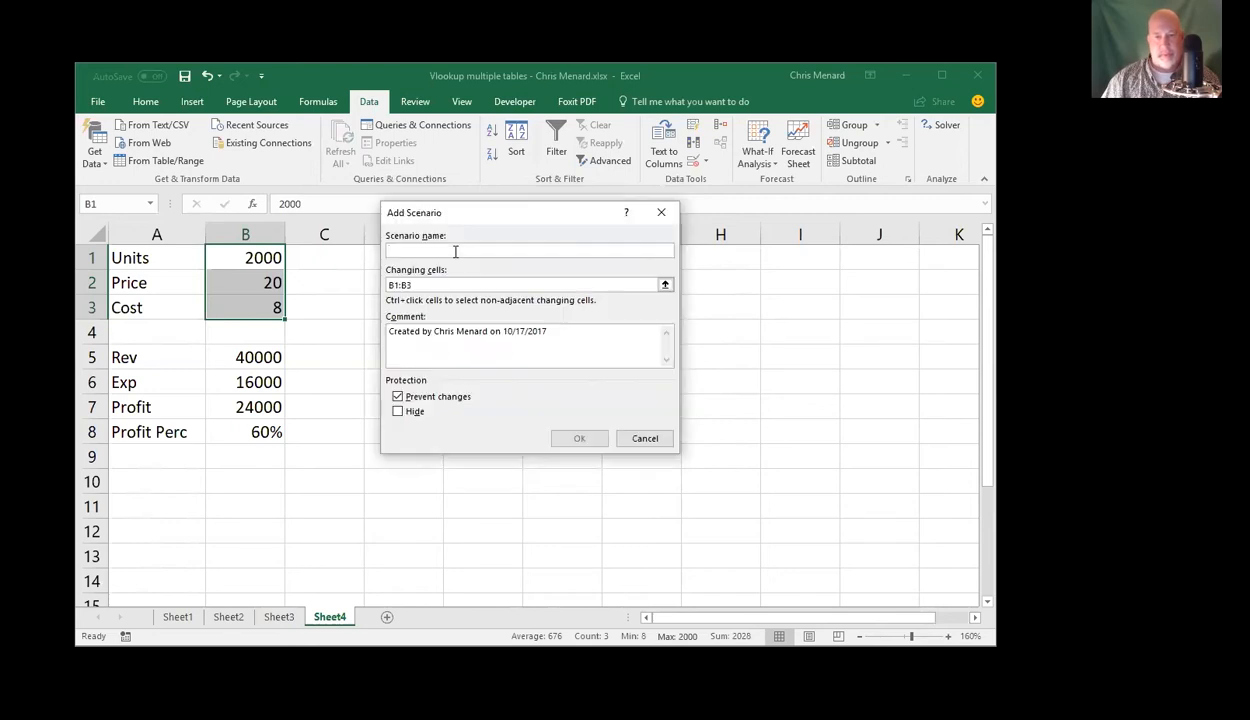
Add a scenario named More Units but Lower Price with units set to 2250 and price set to 17.75
{"action": "type", "text": "More "}
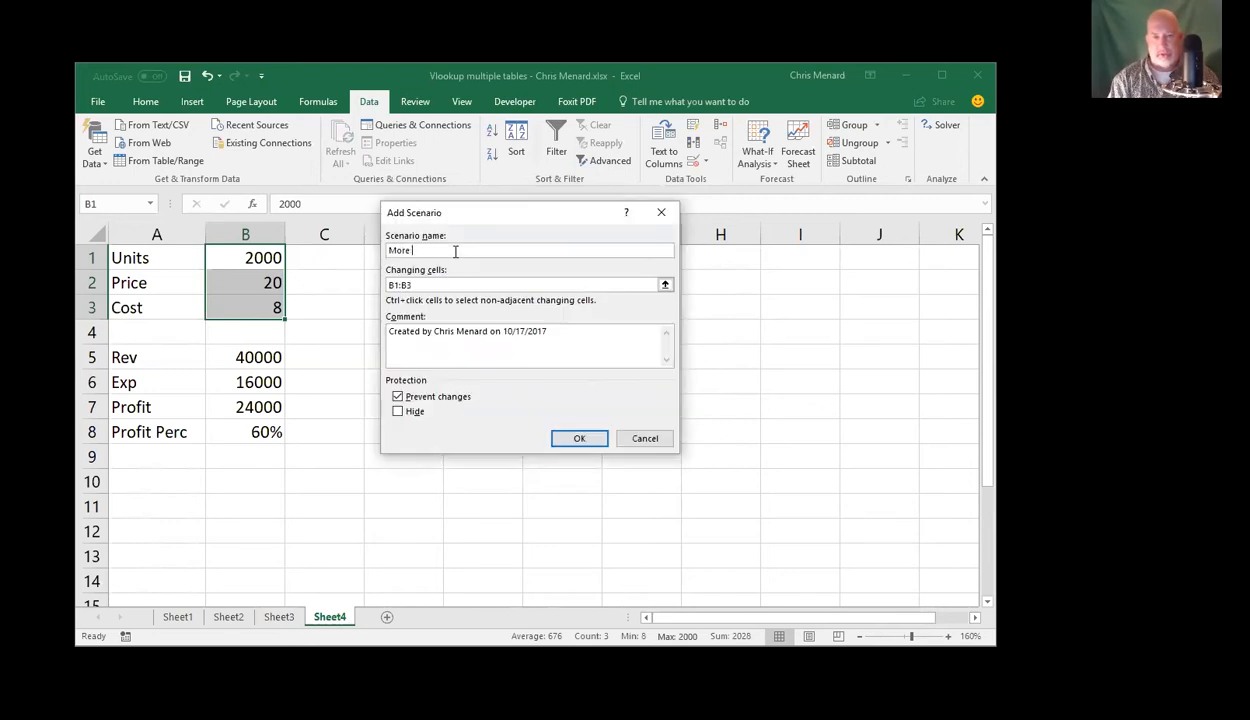
{"action": "type", "text": "Units but Lower Price"}
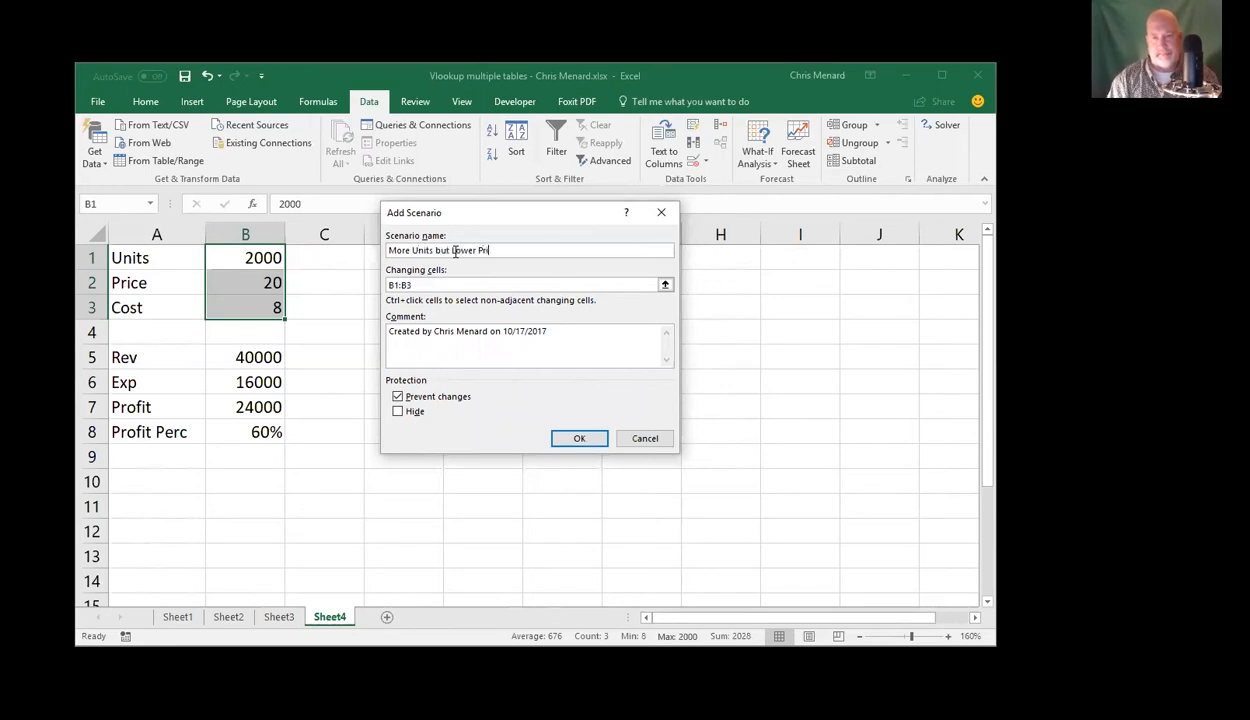
{"action": "left_click", "coordinate": [586, 446]}
{"action": "type", "text": "22"}
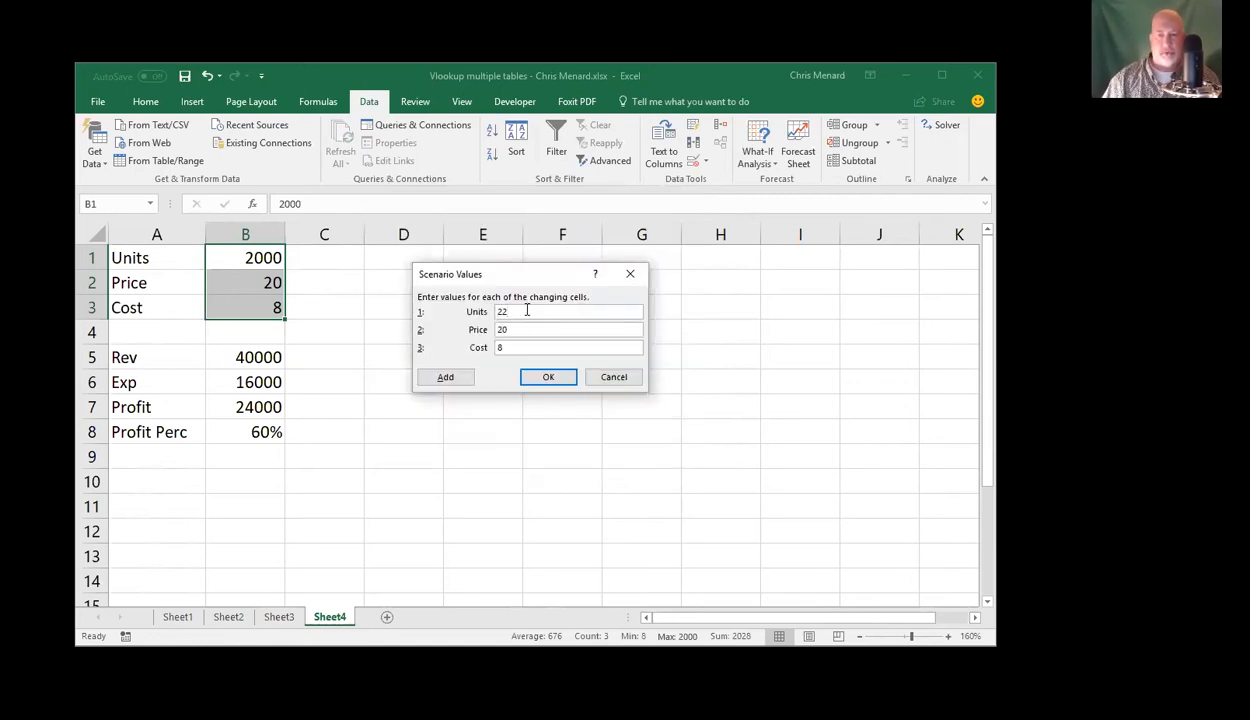
{"action": "type", "text": "50"}
{"action": "type", "text": "17"}
{"action": "type", "text": ".75"}
{"action": "left_click", "coordinate": [459, 380]}
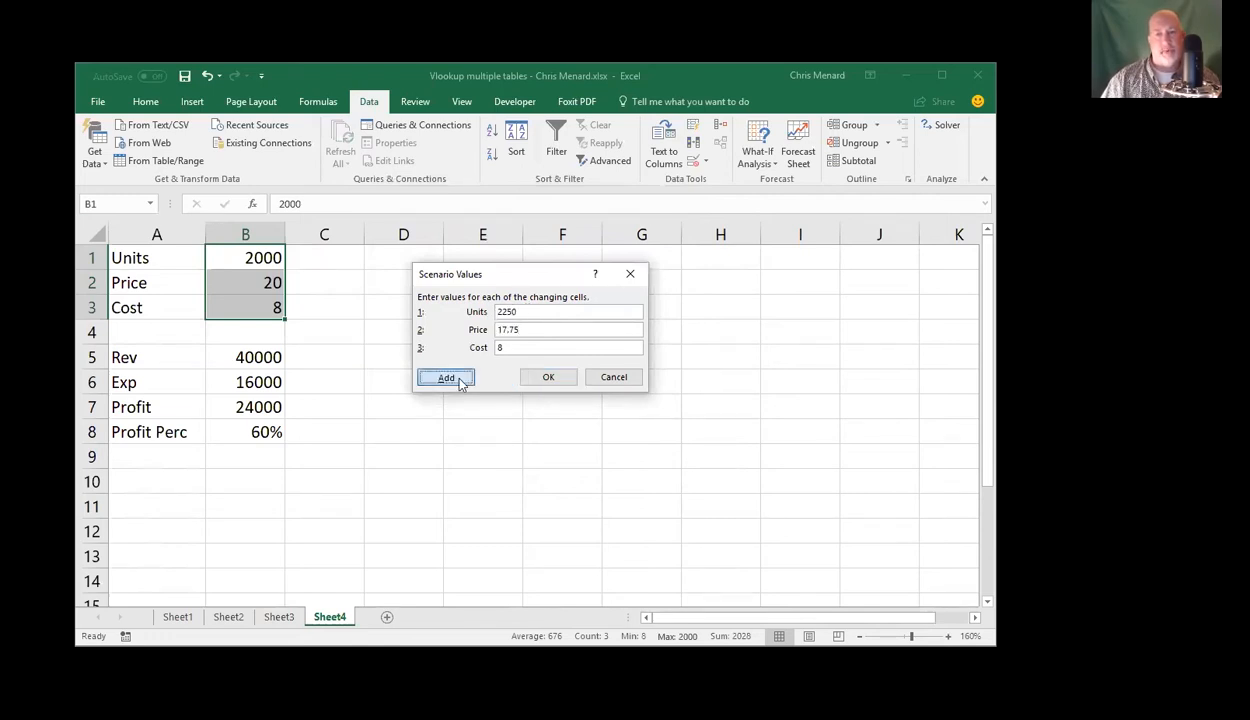
Add a last scenario named Lower Cost and Lower Price with price 18 and cost 7.25, and return to the scenario list
{"action": "type", "text": "Lower Ocst"}
{"action": "key", "text": "BackSpace"}
{"action": "key", "text": "BackSpace"}
{"action": "key", "text": "BackSpace"}
{"action": "key", "text": "BackSpace"}
{"action": "type", "text": "Cost and"}
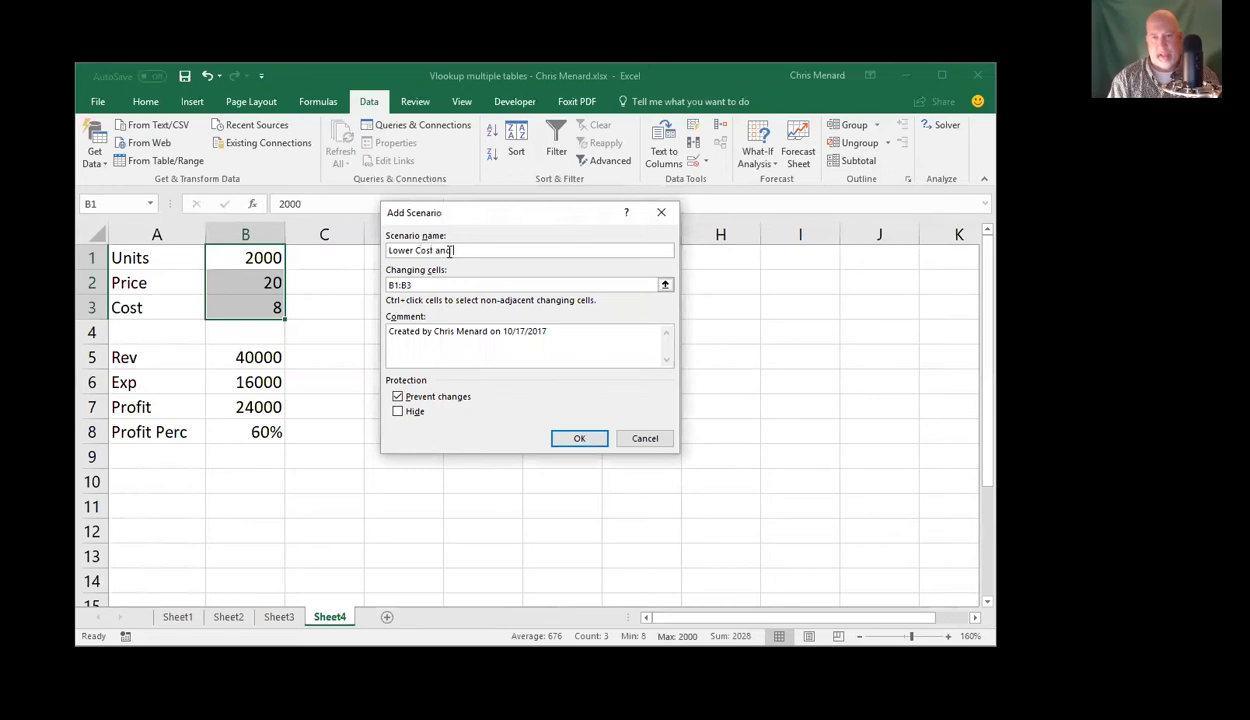
{"action": "type", "text": " Lower Price"}
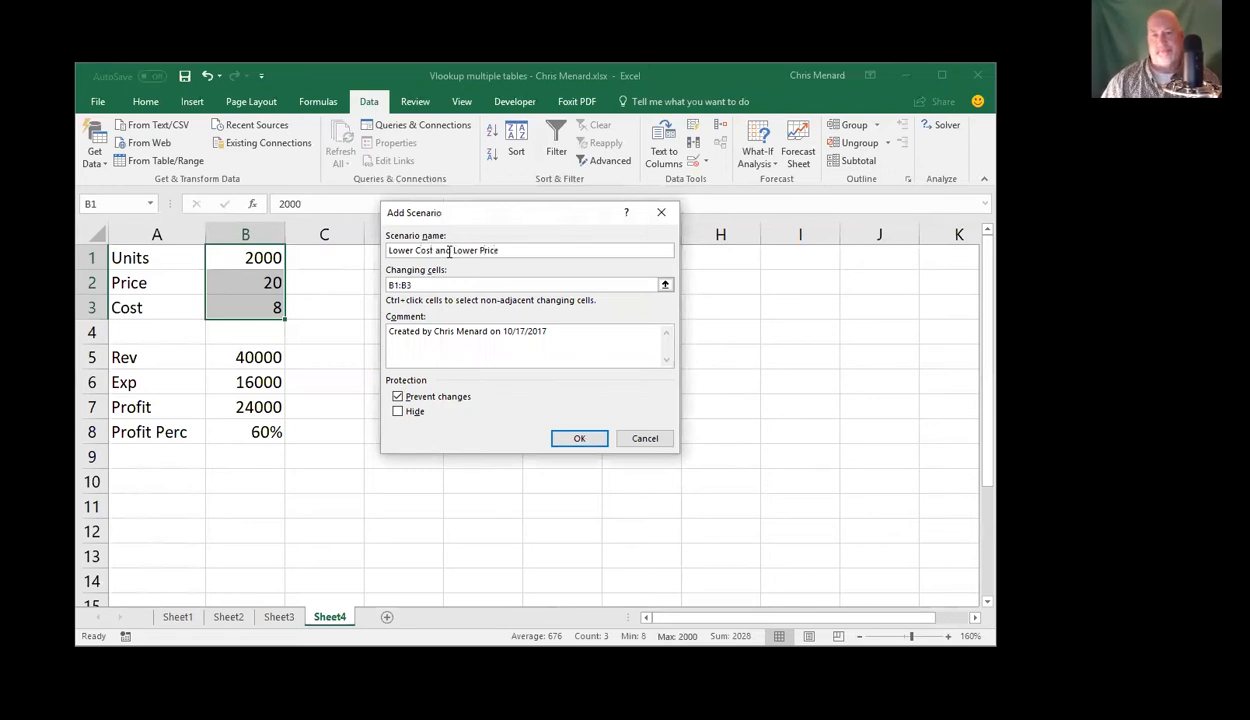
{"action": "left_click", "coordinate": [587, 446]}
{"action": "key", "text": "Tab"}
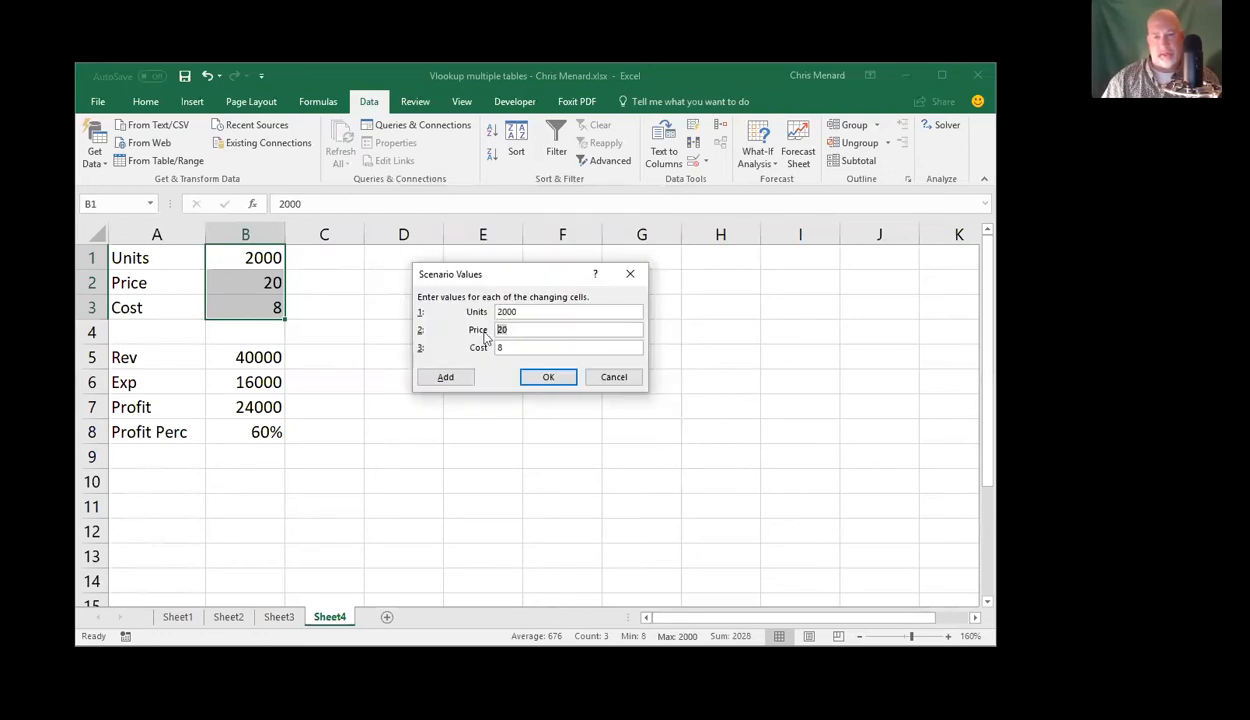
{"action": "type", "text": "18"}
{"action": "key", "text": "Tab"}
{"action": "type", "text": "7.25"}
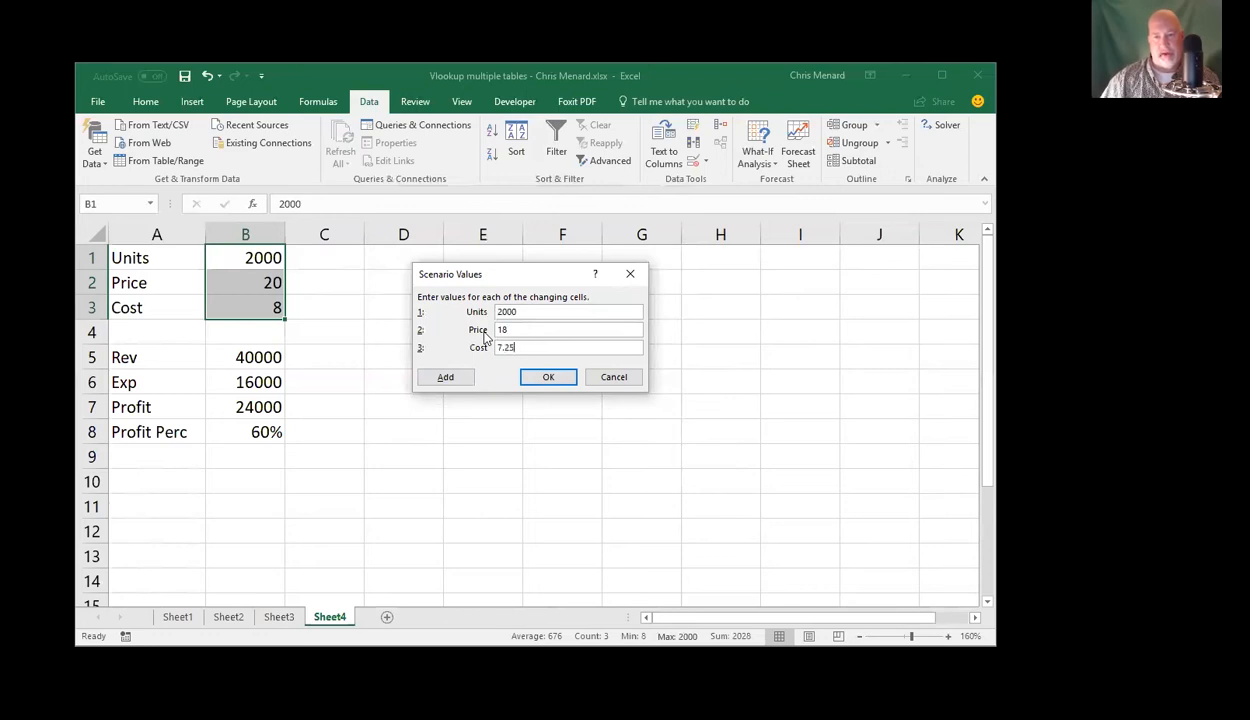
{"action": "left_click", "coordinate": [548, 378]}
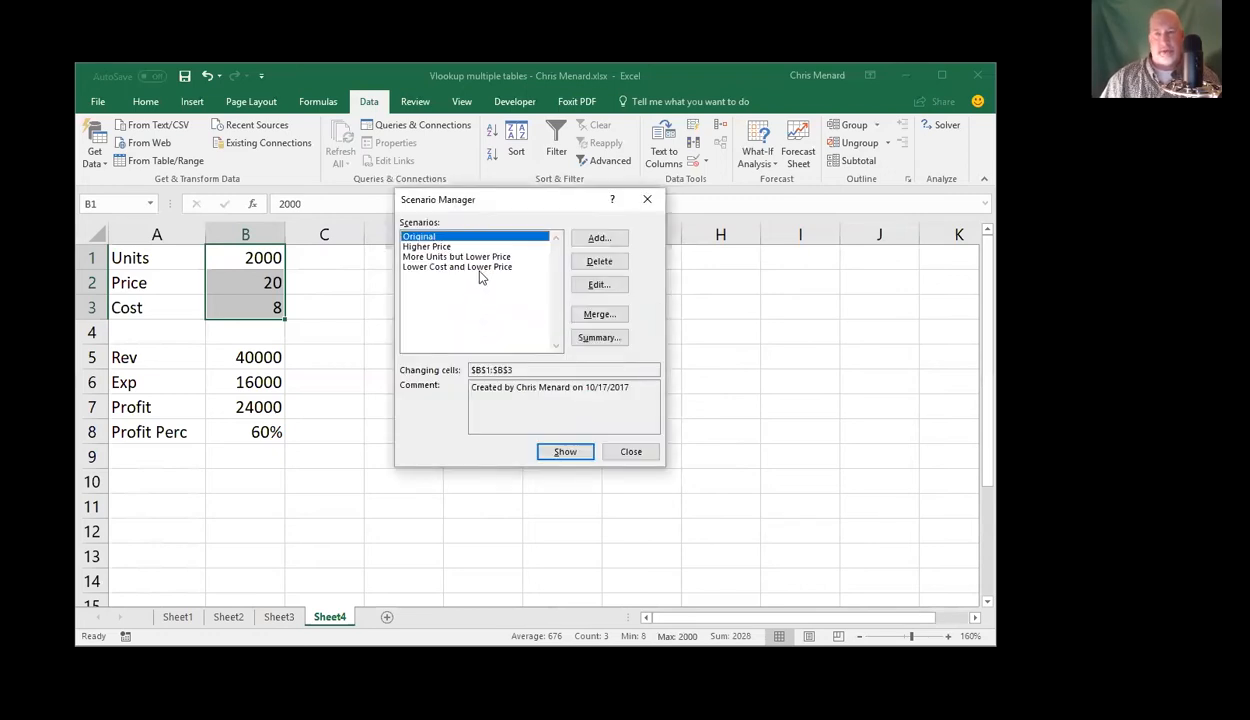
Show the Higher Price, More Units but Lower Price, and Lower Cost and Lower Price scenarios in turn, ending back on Original
{"action": "double_click", "coordinate": [426, 247]}
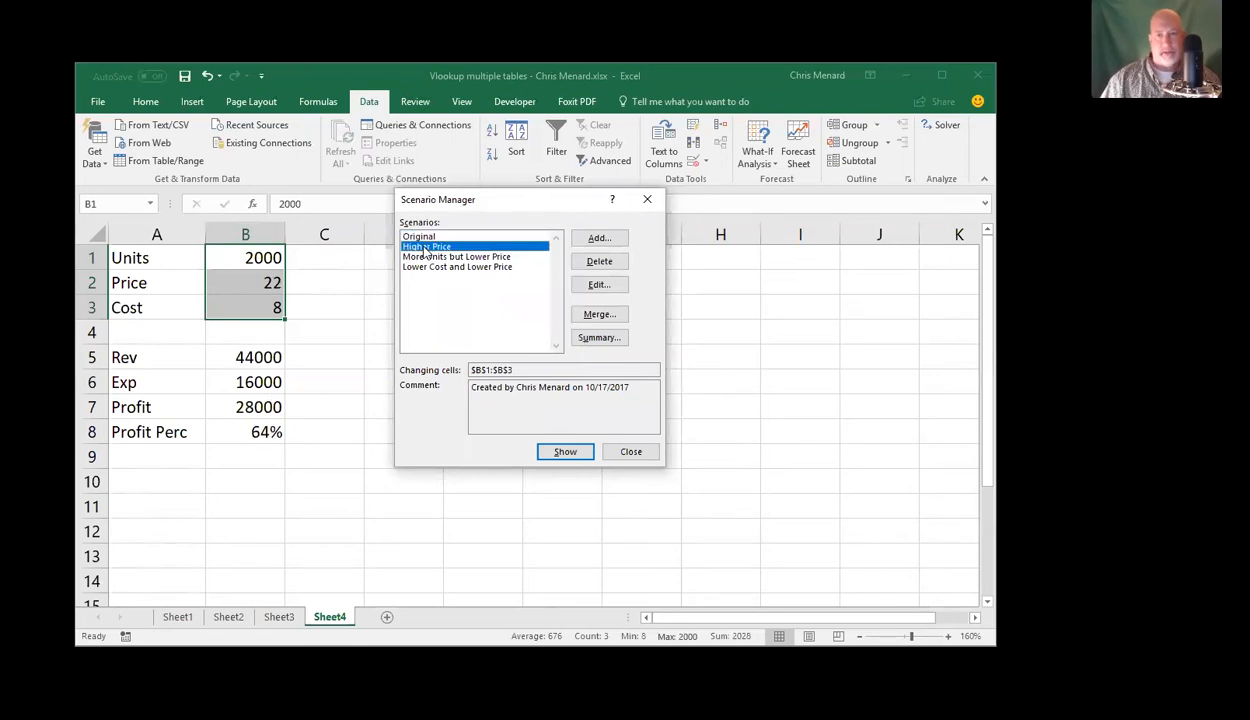
{"action": "double_click", "coordinate": [427, 258]}
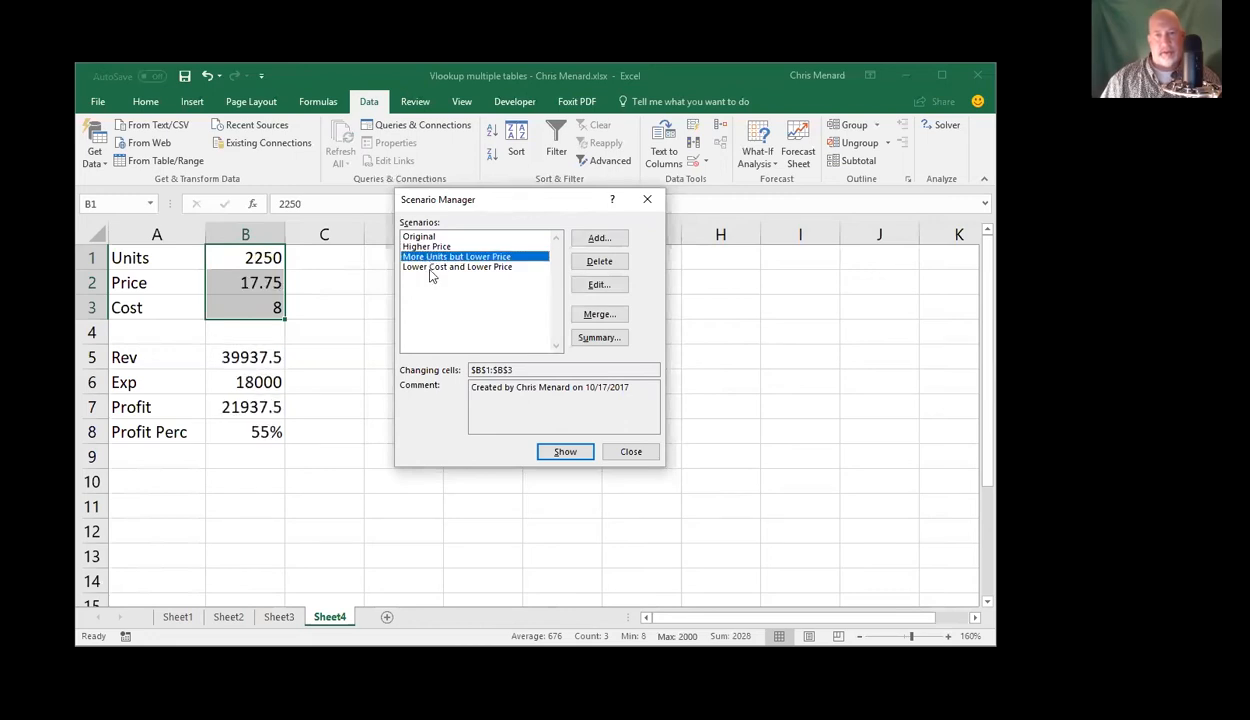
{"action": "double_click", "coordinate": [431, 269]}
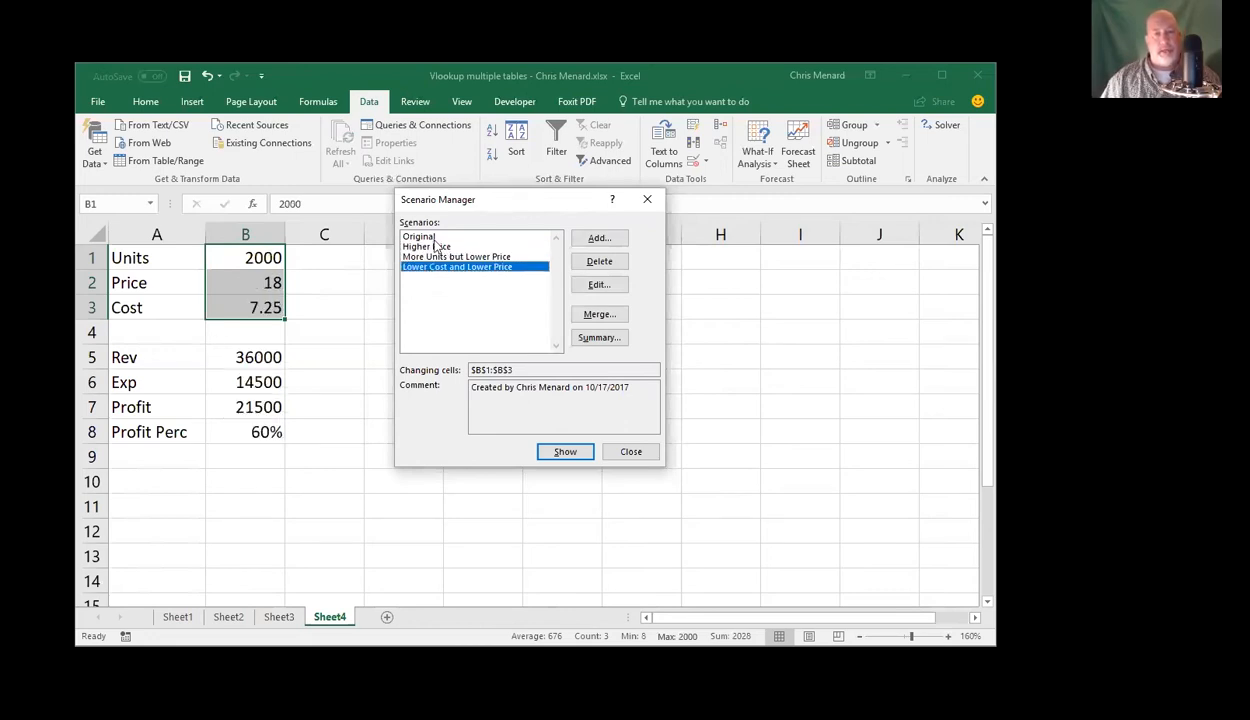
{"action": "double_click", "coordinate": [434, 238]}
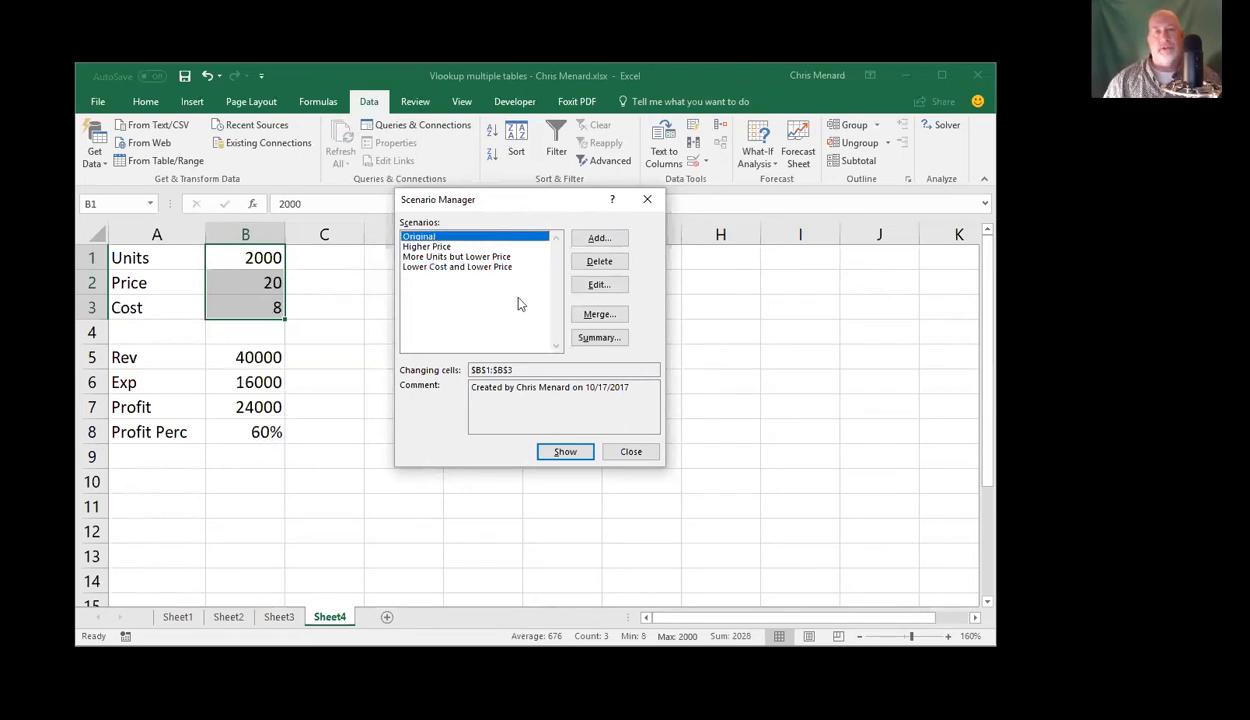
Create a scenario summary report with B5:B8 as the result cells and enlarge it for reading
{"action": "left_click", "coordinate": [602, 349]}
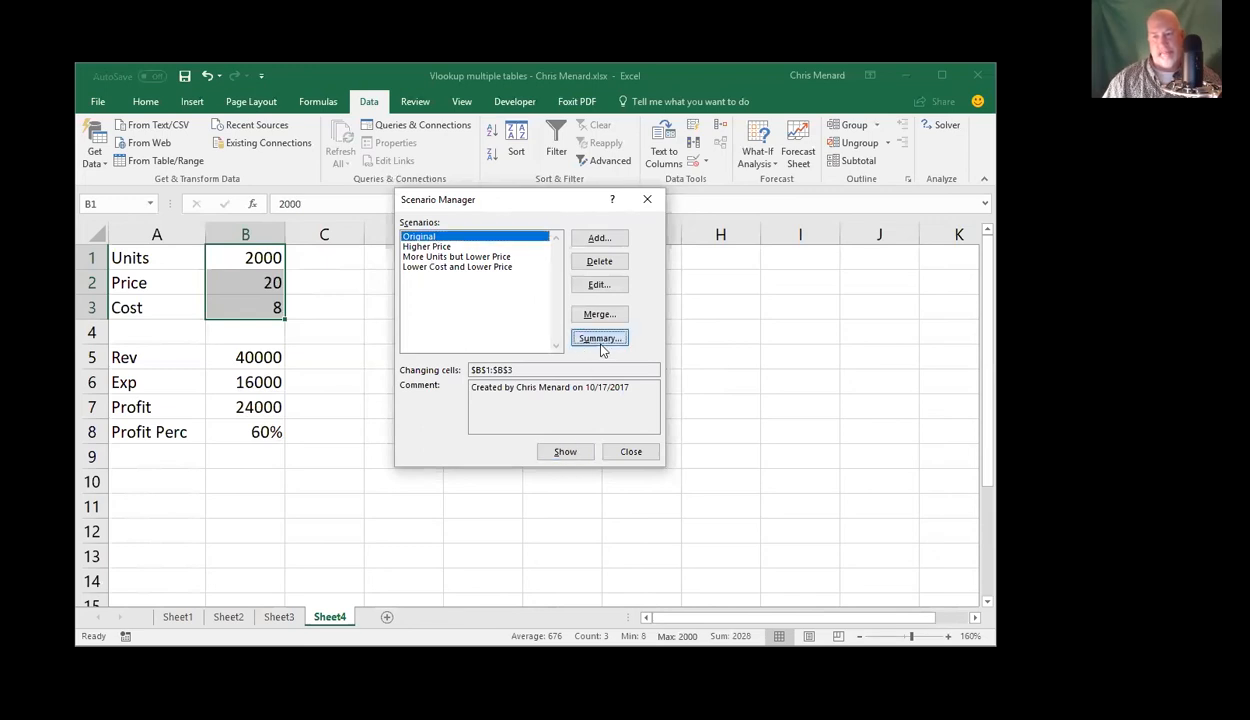
{"action": "left_click", "coordinate": [600, 350]}
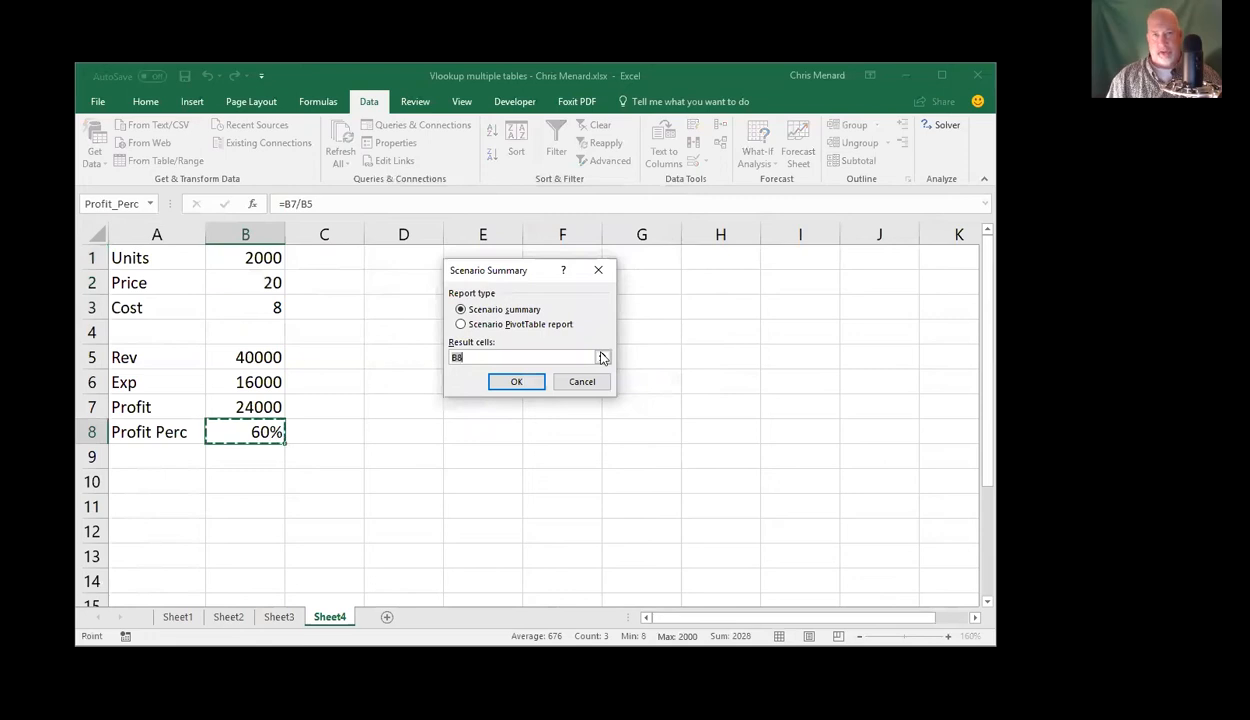
{"action": "left_click", "coordinate": [243, 360], "text": "shift"}
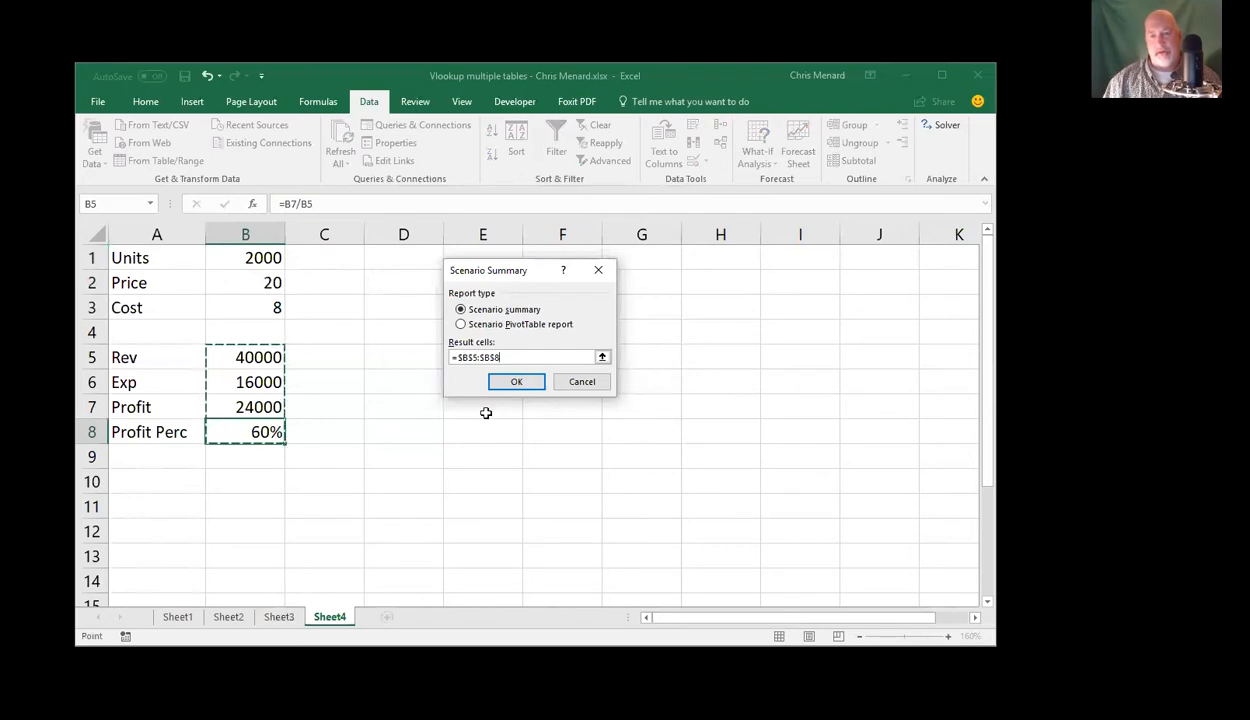
{"action": "left_click", "coordinate": [514, 389]}
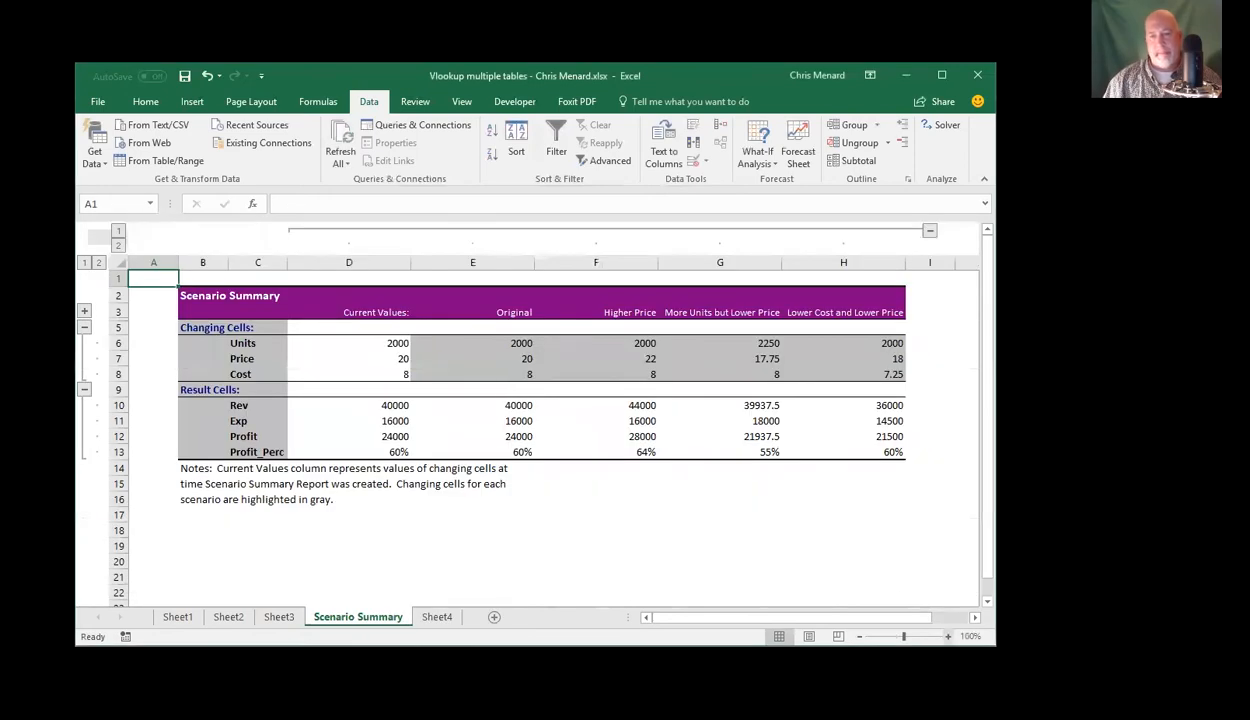
{"action": "scroll", "coordinate": [569, 533], "scroll_direction": "up", "scroll_amount": 2, "text": "ctrl"}
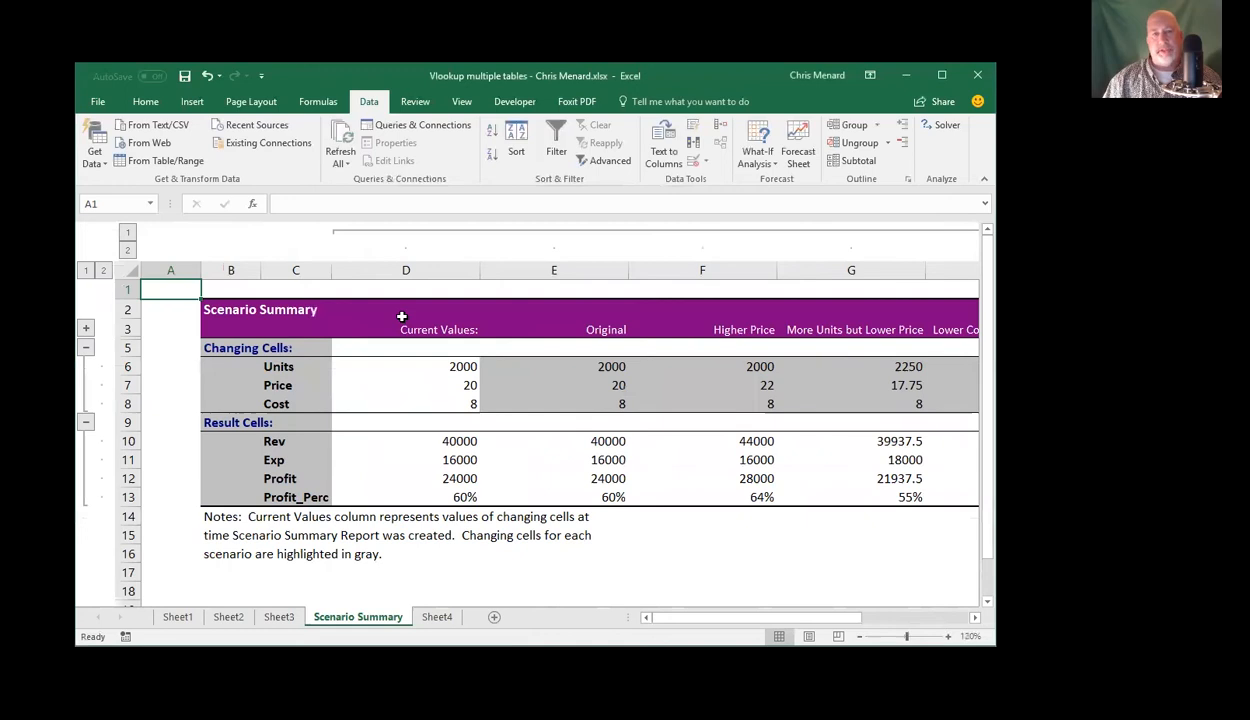
Delete the Current Values column from the scenario summary report
{"action": "left_click", "coordinate": [405, 269]}
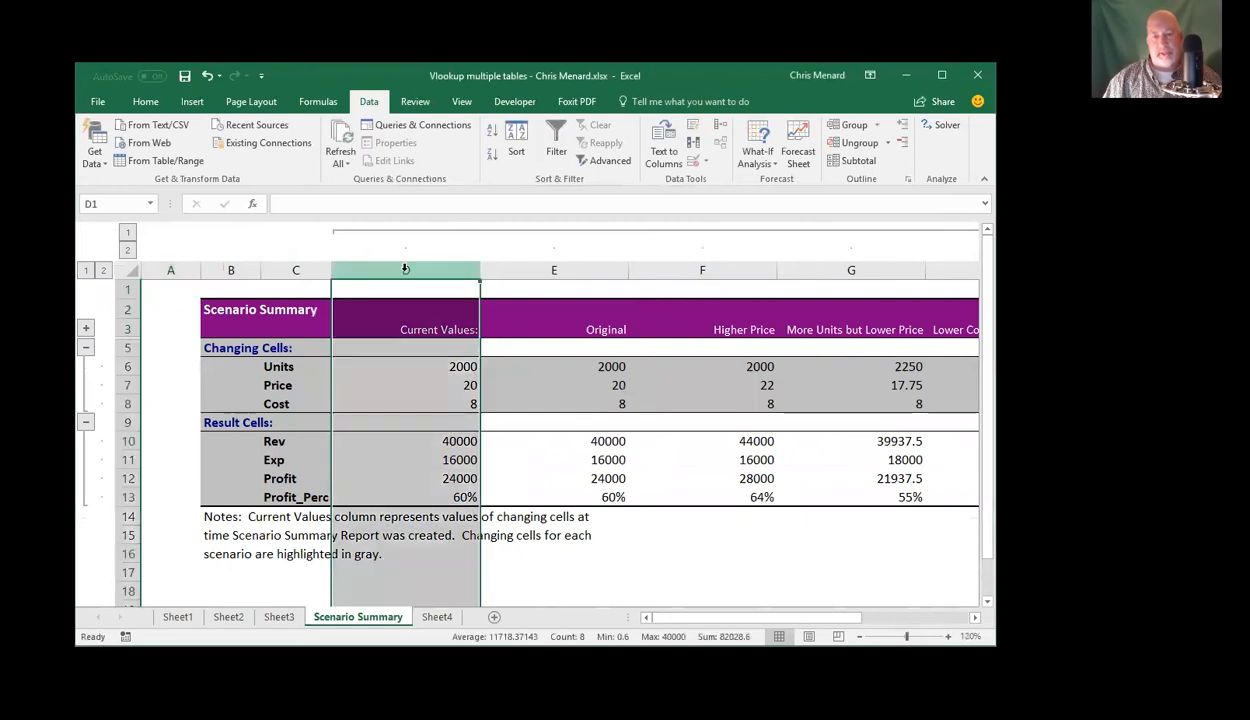
{"action": "right_click", "coordinate": [405, 269]}
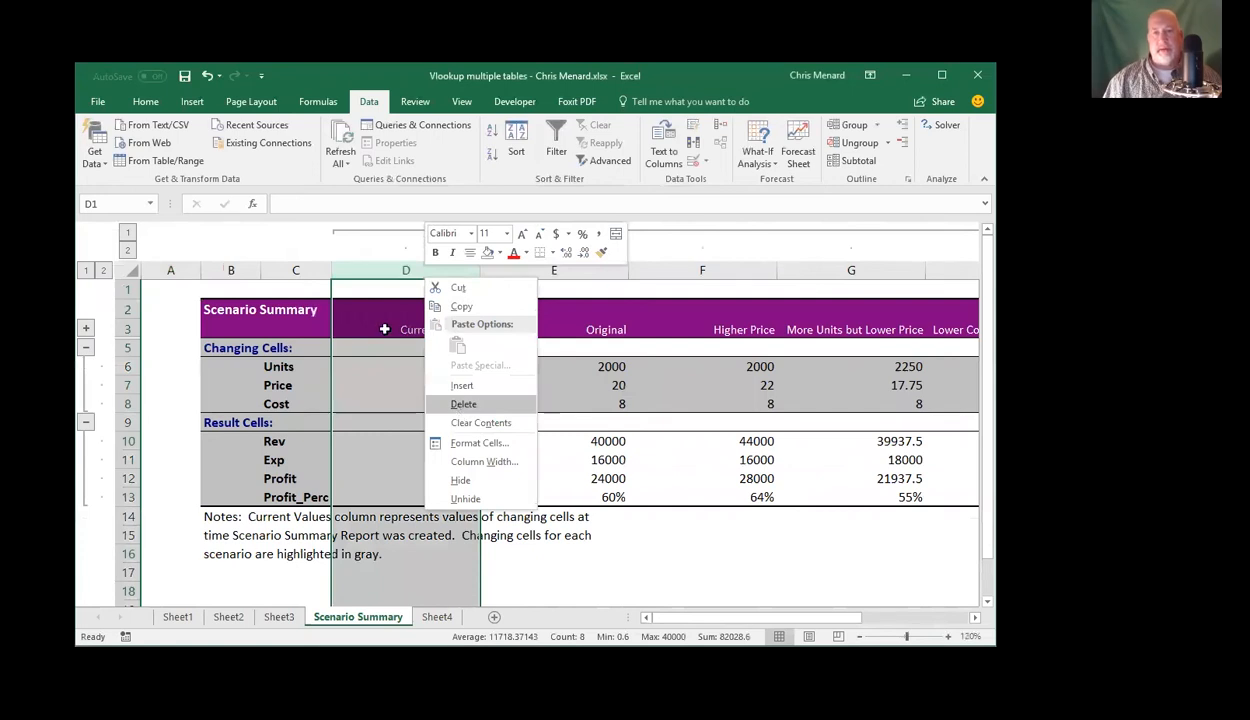
{"action": "left_click", "coordinate": [445, 398]}
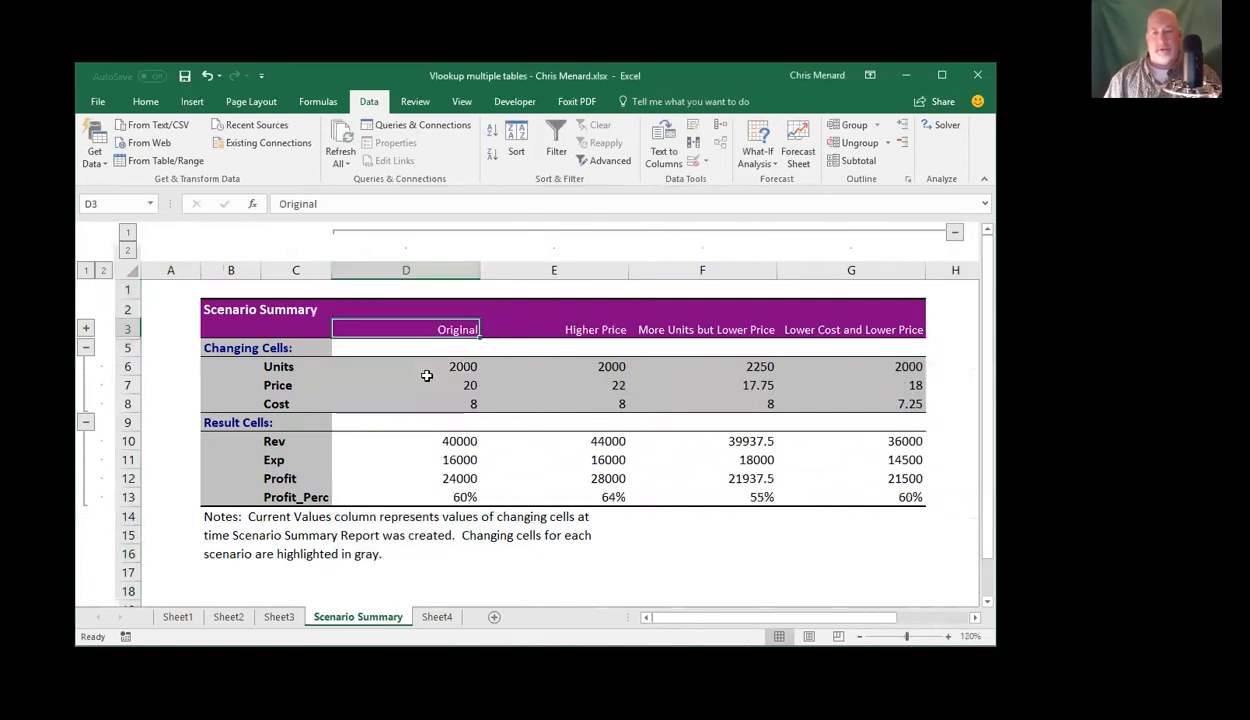
Review the scenario headings and the changing-cell names in the summary report, and return to Sheet4
{"action": "key", "text": "Right"}
{"action": "key", "text": "Right"}
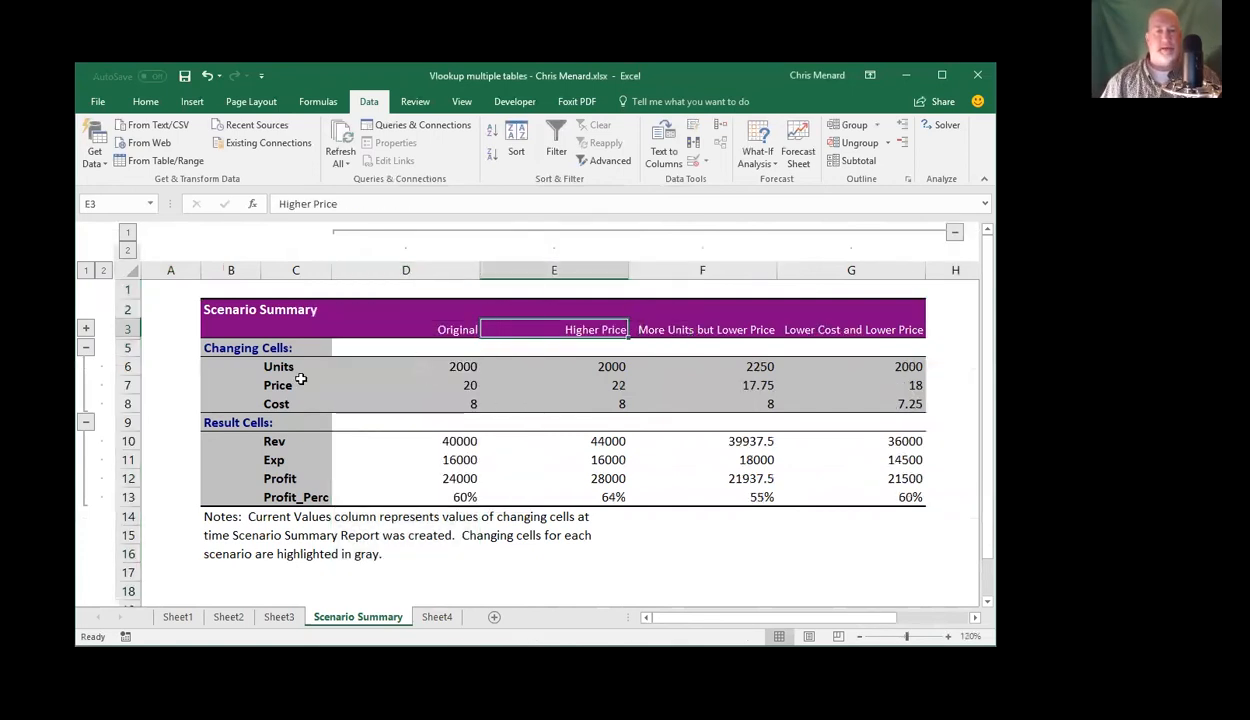
{"action": "left_click_drag", "start_coordinate": [288, 366], "coordinate": [292, 402]}
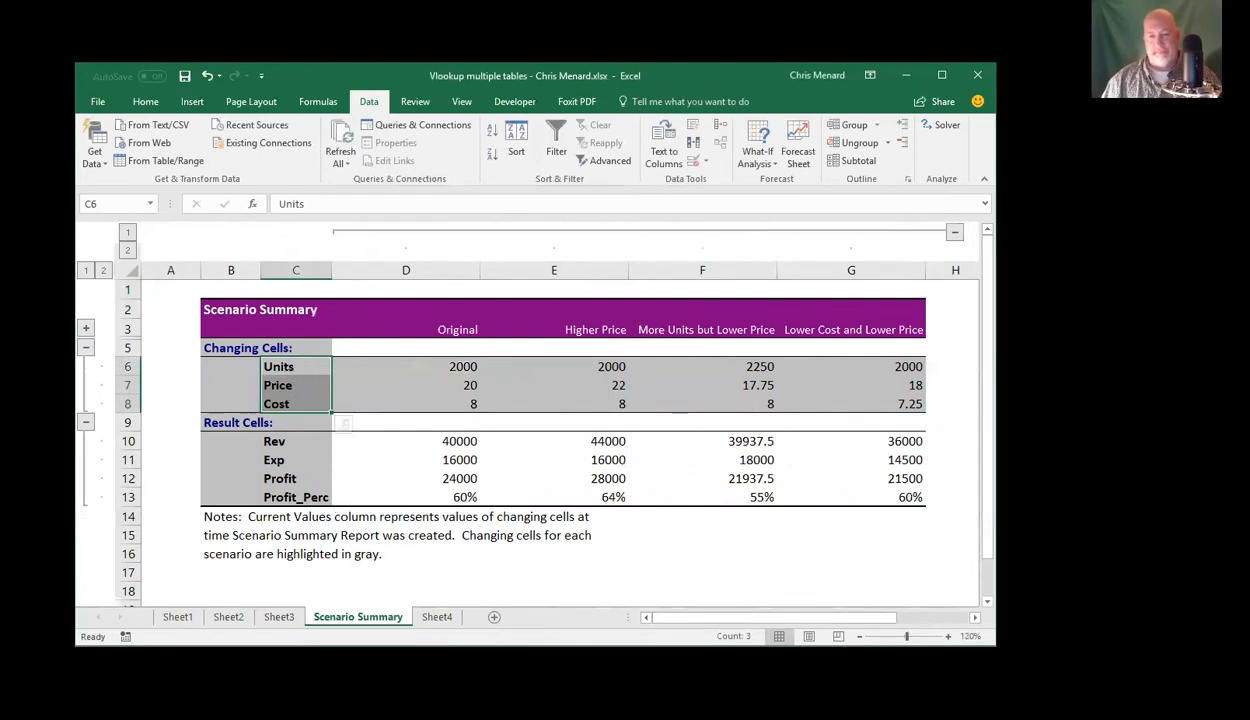
{"action": "left_click", "coordinate": [436, 617]}
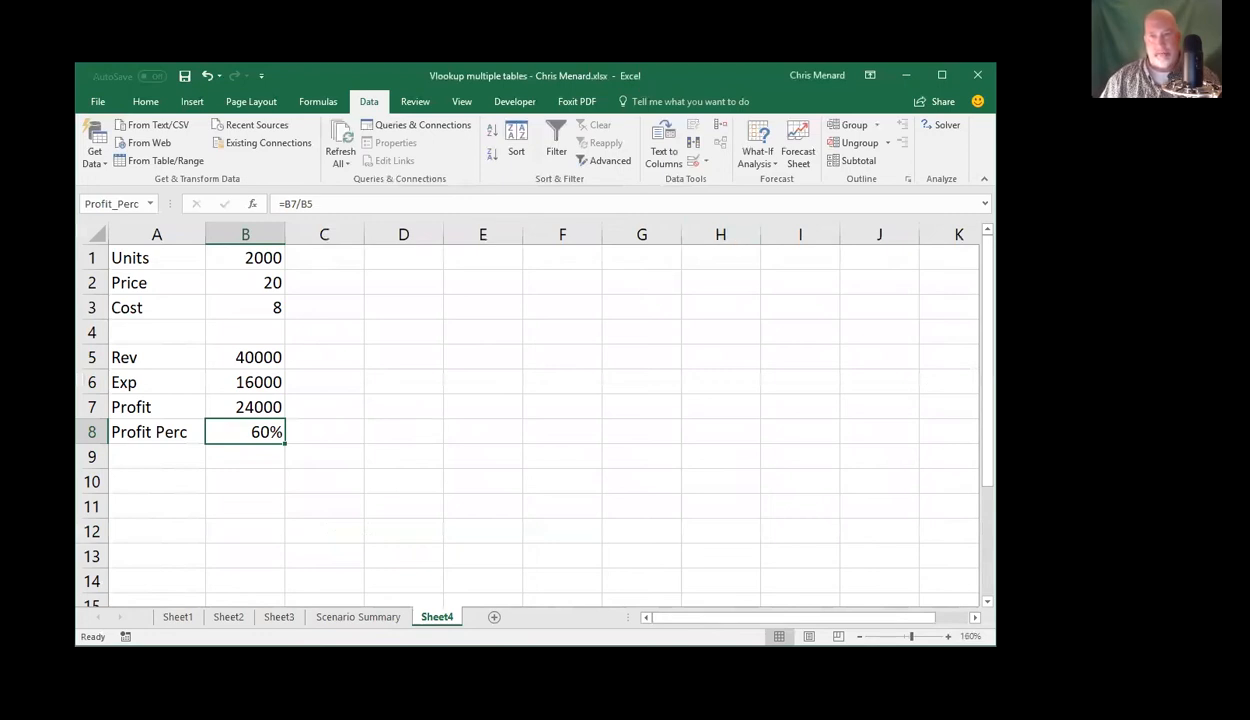
Switch to the blank Word document and show the section number in the status bar
{"action": "key", "text": "alt+Tab"}
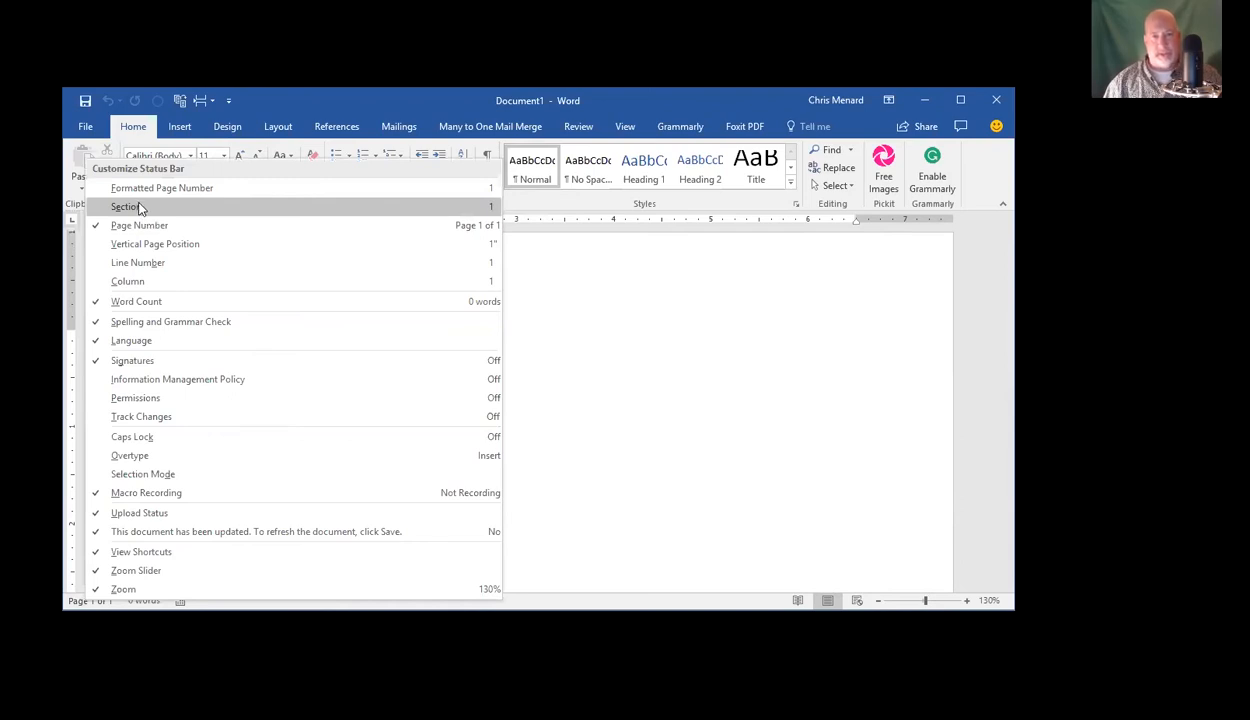
{"action": "left_click", "coordinate": [140, 207]}
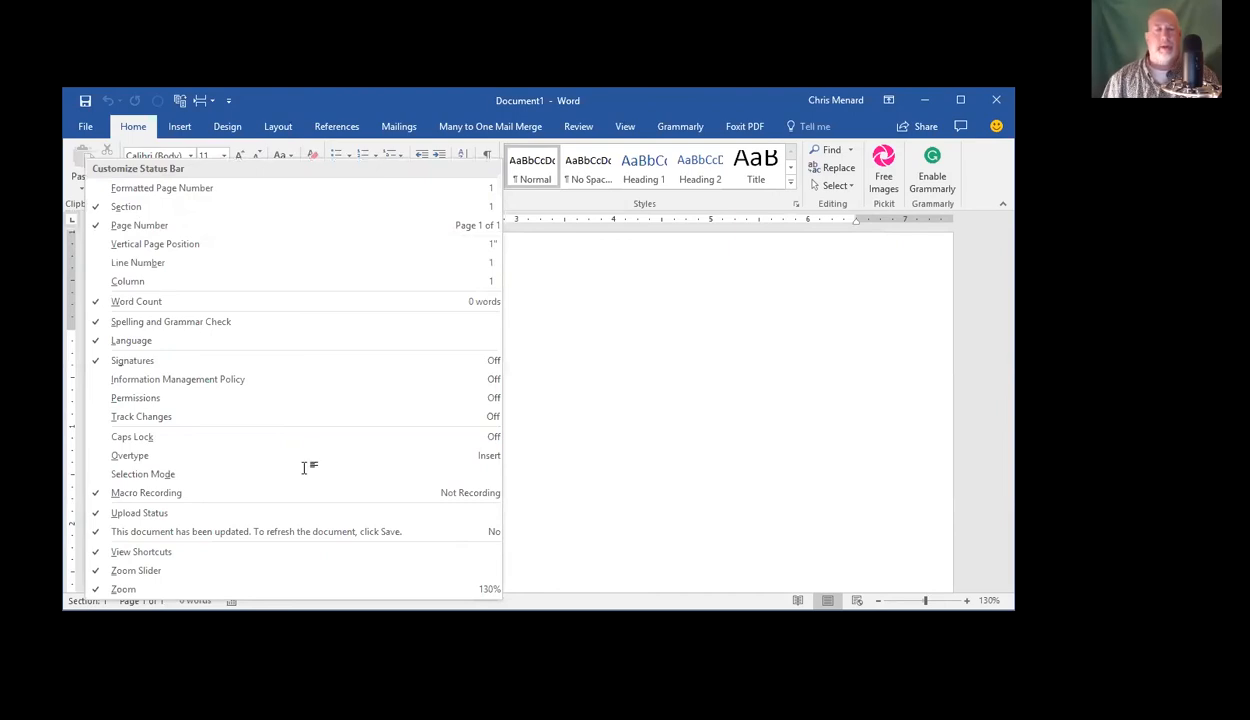
{"action": "key", "text": "Escape"}
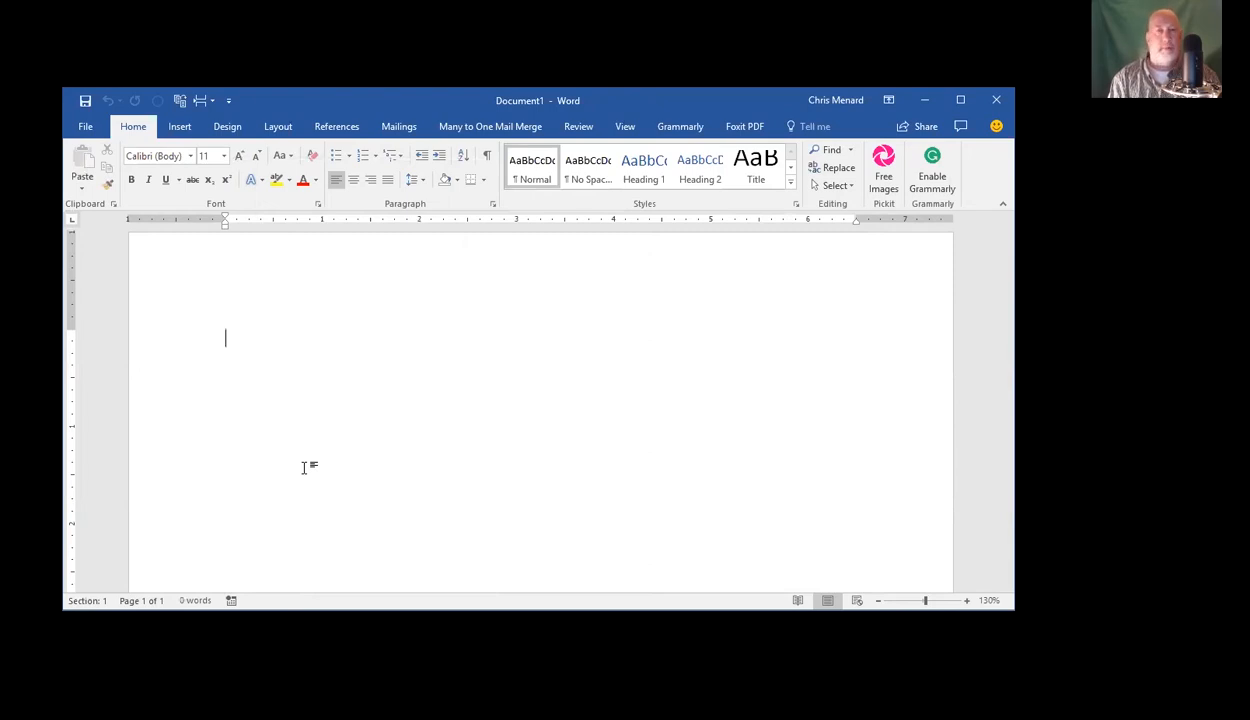
Fill the blank document with sample paragraphs using =rand()
{"action": "type", "text": "=rand(()"}
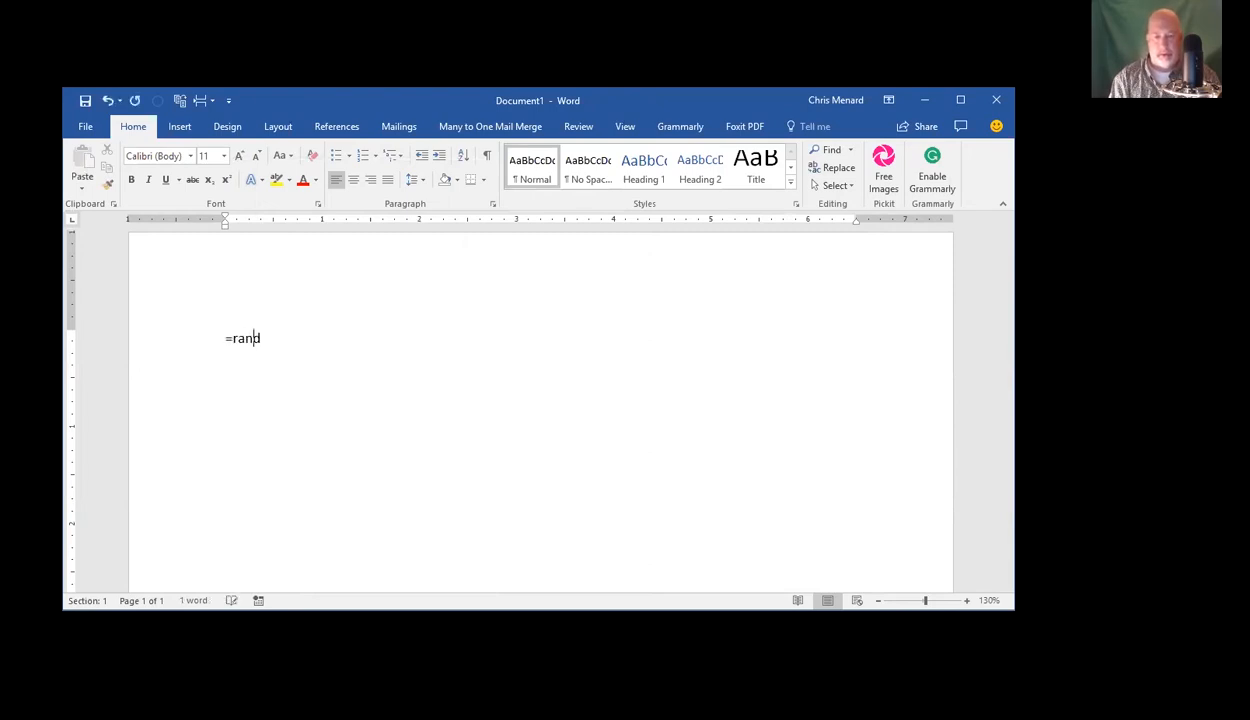
{"action": "key", "text": "BackSpace"}
{"action": "key", "text": "BackSpace"}
{"action": "type", "text": ")"}
{"action": "key", "text": "Return"}
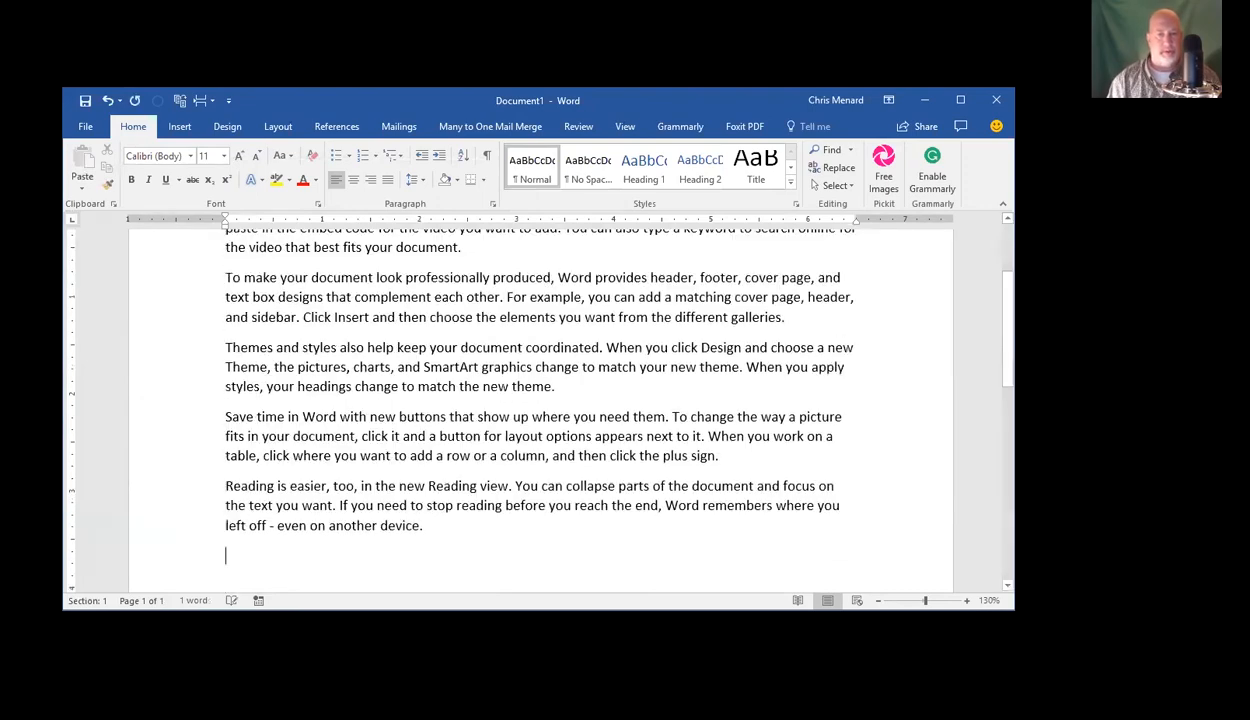
{"action": "scroll", "coordinate": [256, 427], "scroll_direction": "up", "scroll_amount": 3}
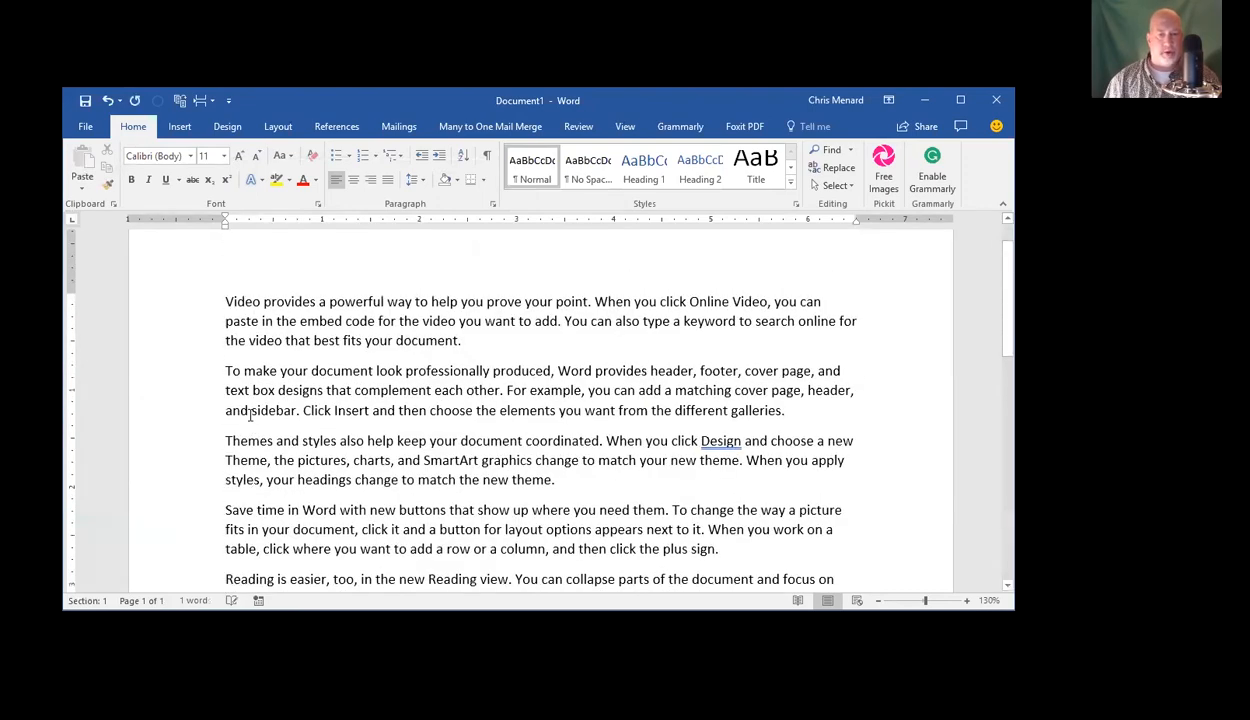
{"action": "scroll", "coordinate": [240, 430], "scroll_direction": "down", "scroll_amount": 3}
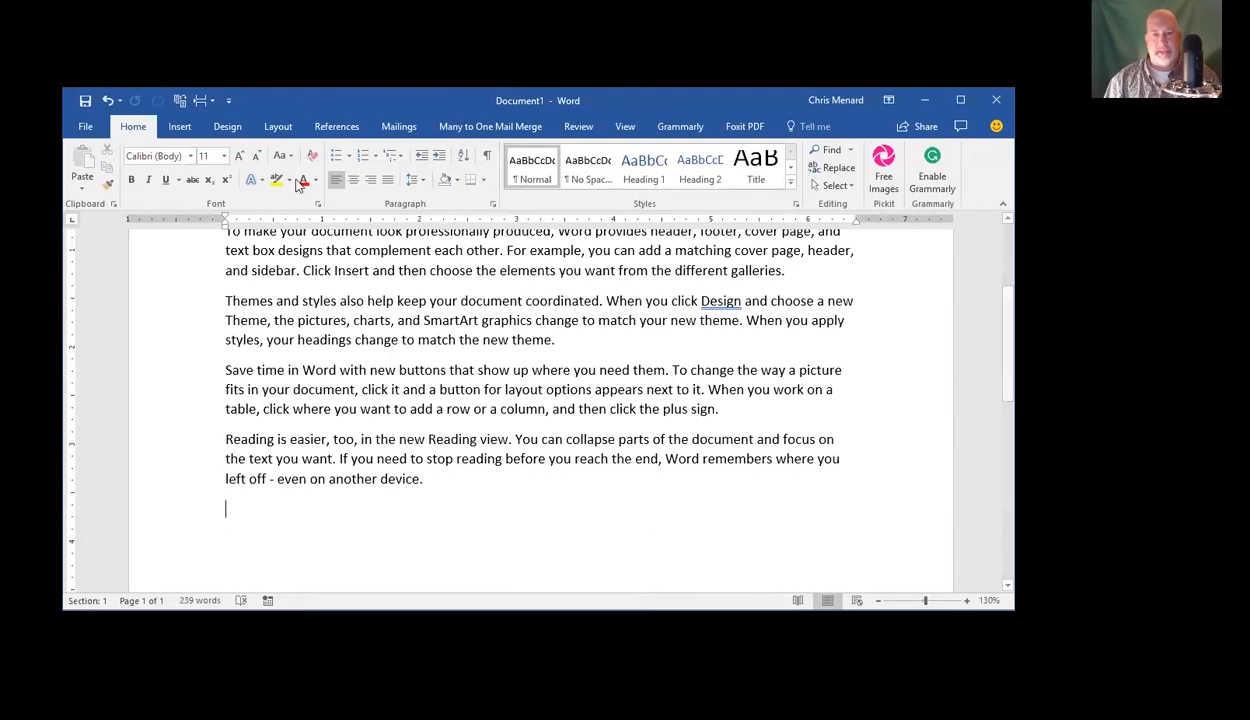
Insert a Next Page section break after the last sample paragraph
{"action": "left_click", "coordinate": [279, 128]}
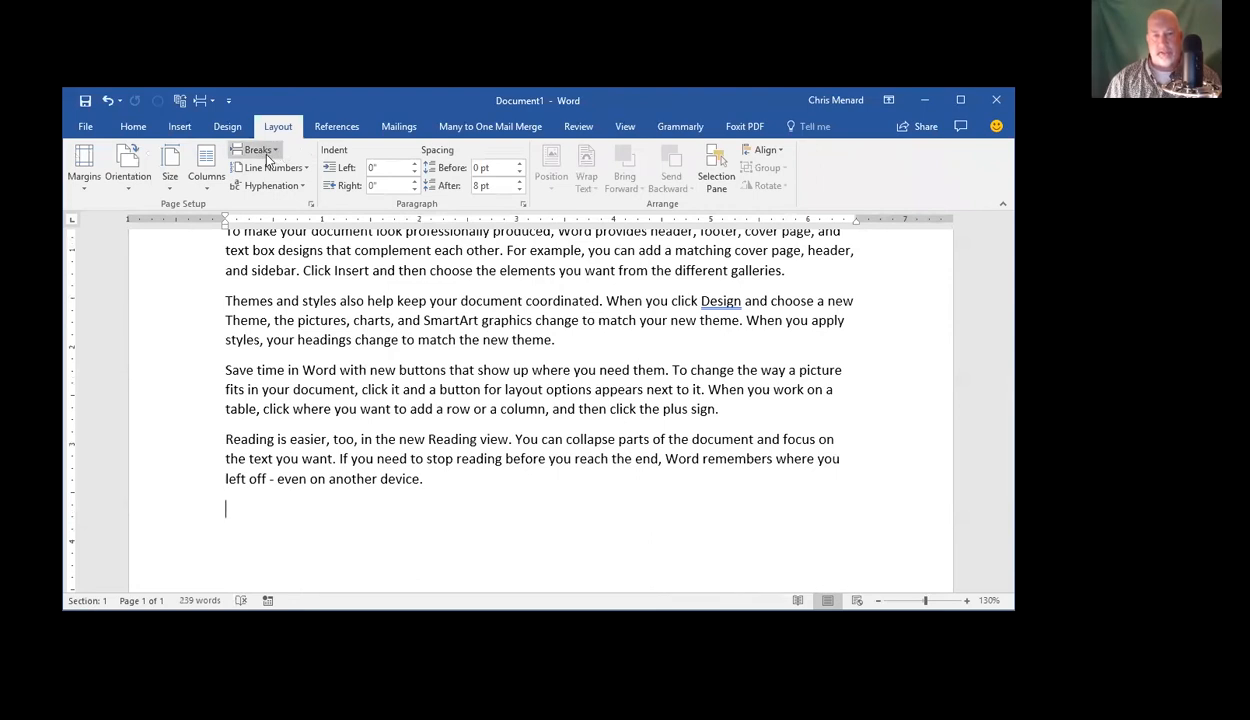
{"action": "left_click", "coordinate": [266, 157]}
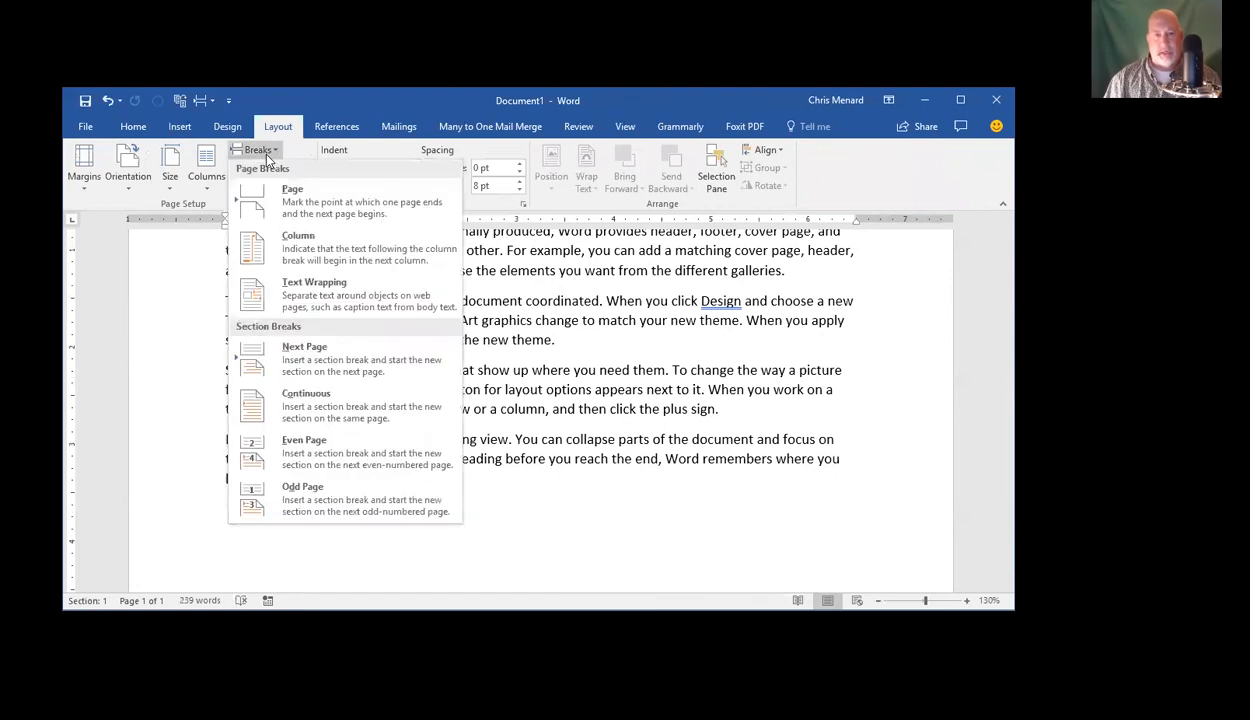
{"action": "left_click", "coordinate": [317, 368]}
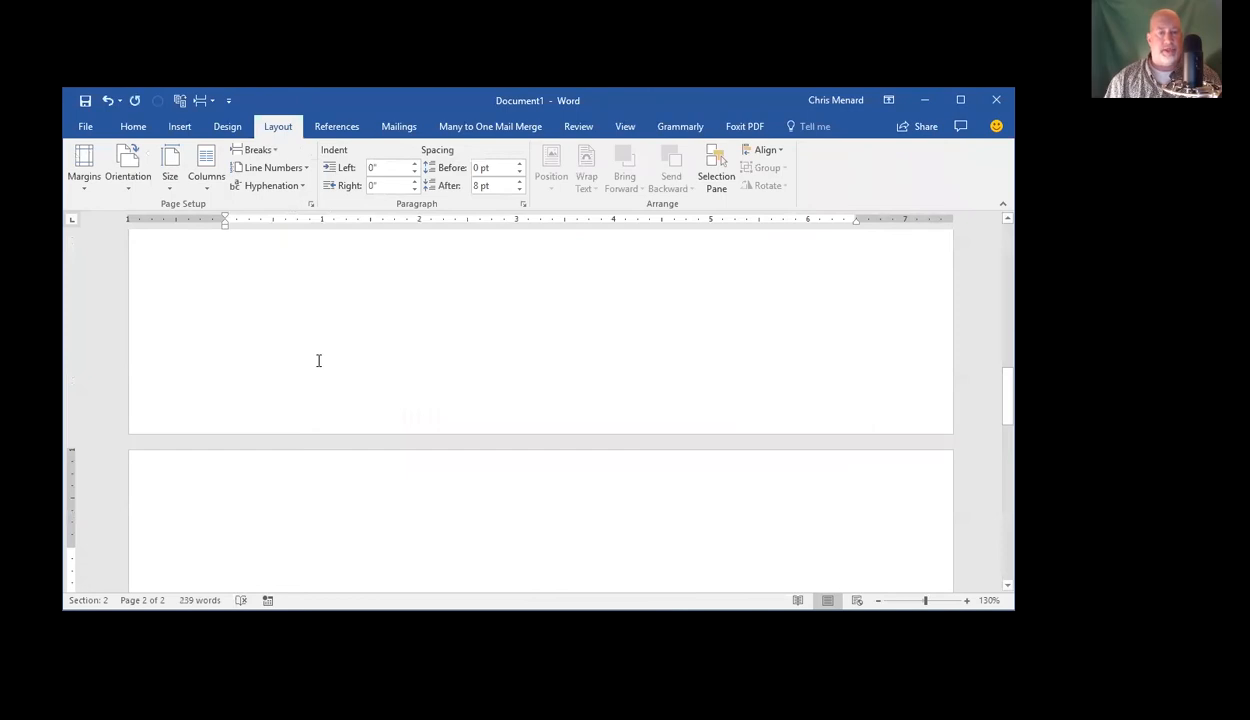
Set the second section's page orientation to landscape and enter filler text on its page
{"action": "left_click", "coordinate": [127, 196]}
{"action": "left_click", "coordinate": [467, 477]}
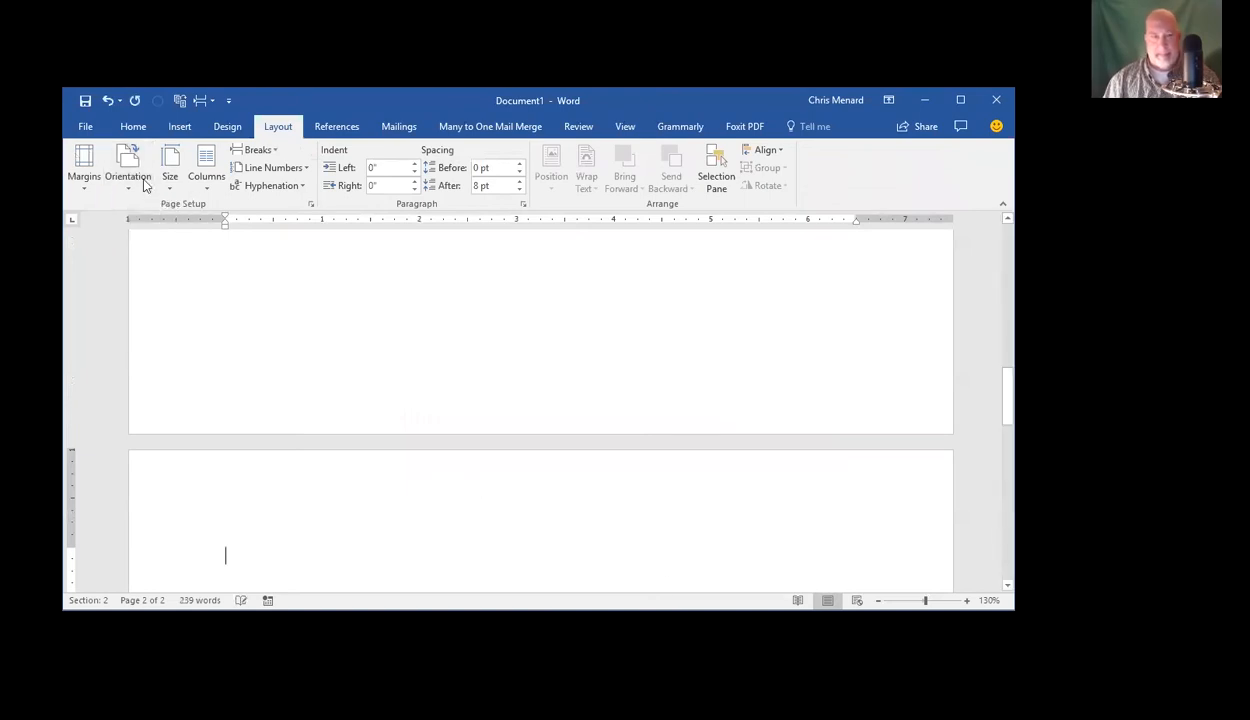
{"action": "type", "text": "a"}
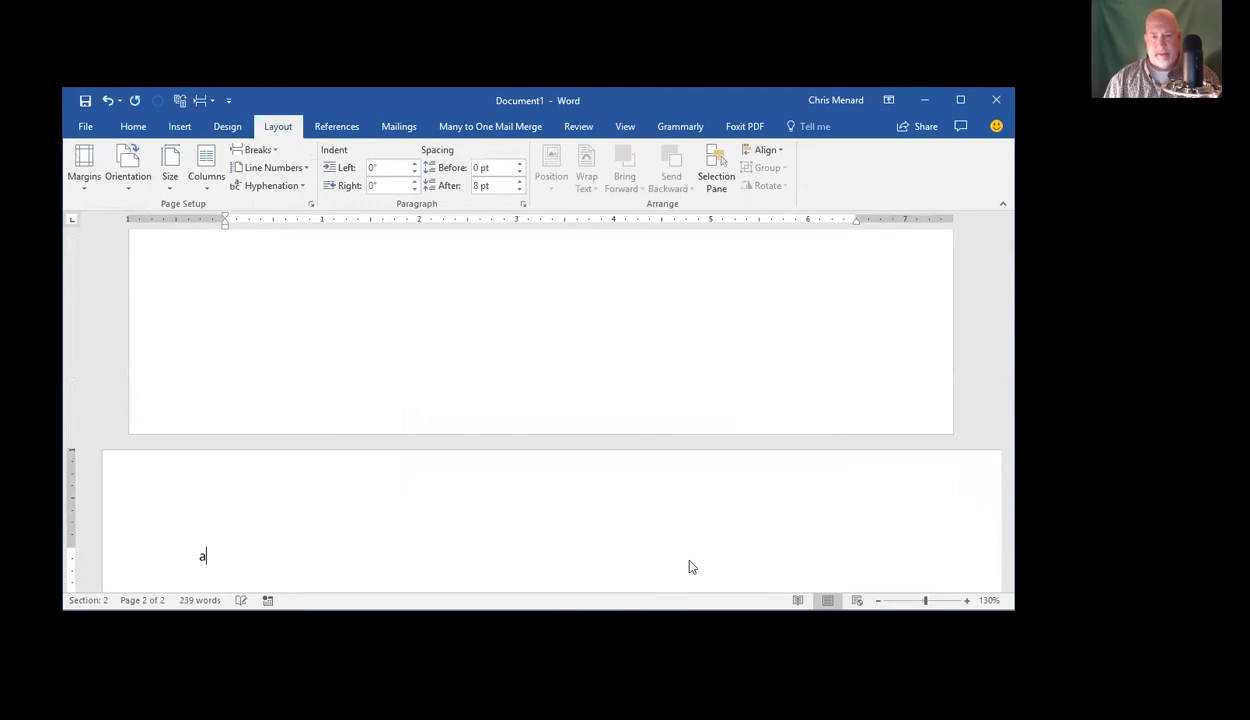
{"action": "type", "text": "sdfdsaadfsasdfdasfds"}
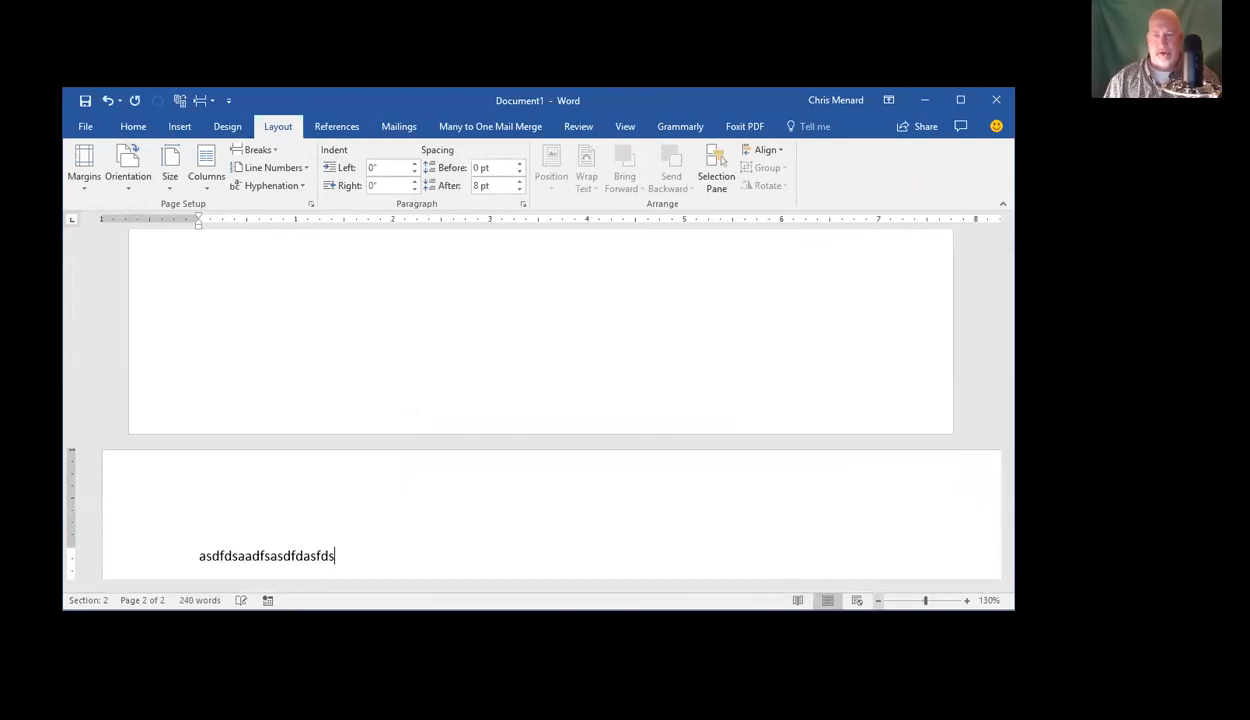
Add a third page within the second section and enter a line of filler text on it
{"action": "scroll", "coordinate": [540, 400], "scroll_direction": "down", "scroll_amount": 8, "text": "ctrl"}
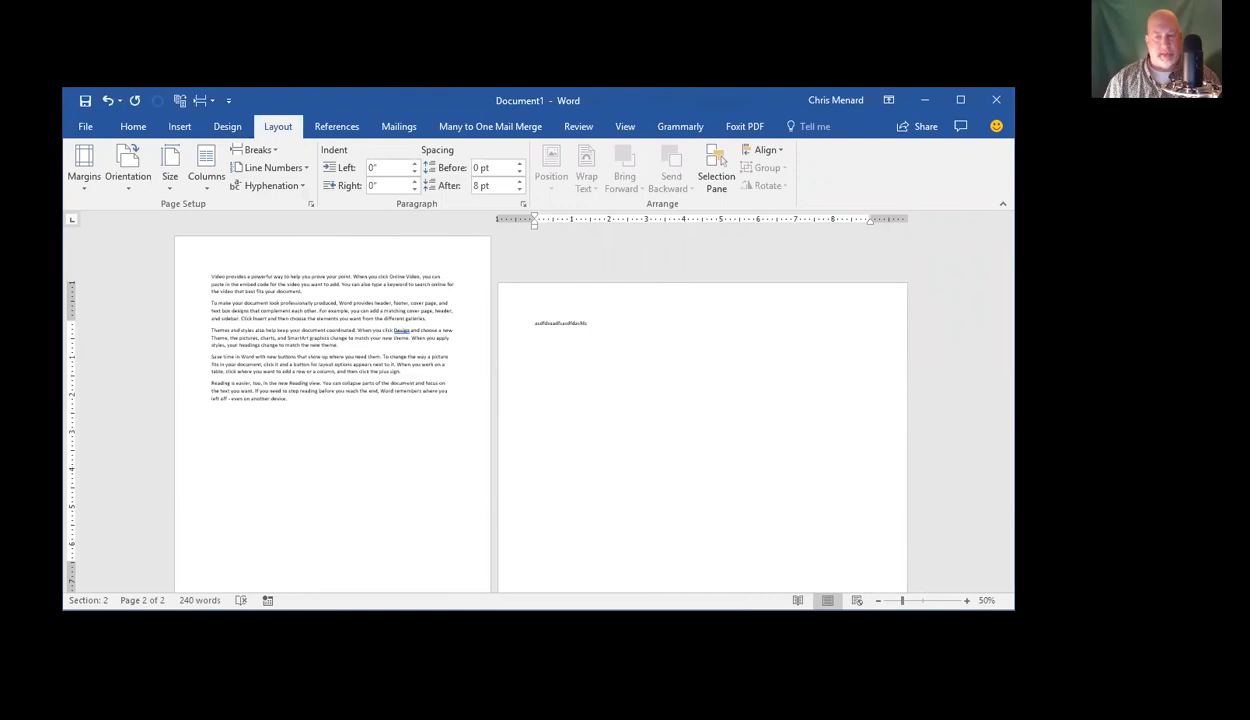
{"action": "scroll", "coordinate": [726, 347], "scroll_direction": "up", "scroll_amount": 5}
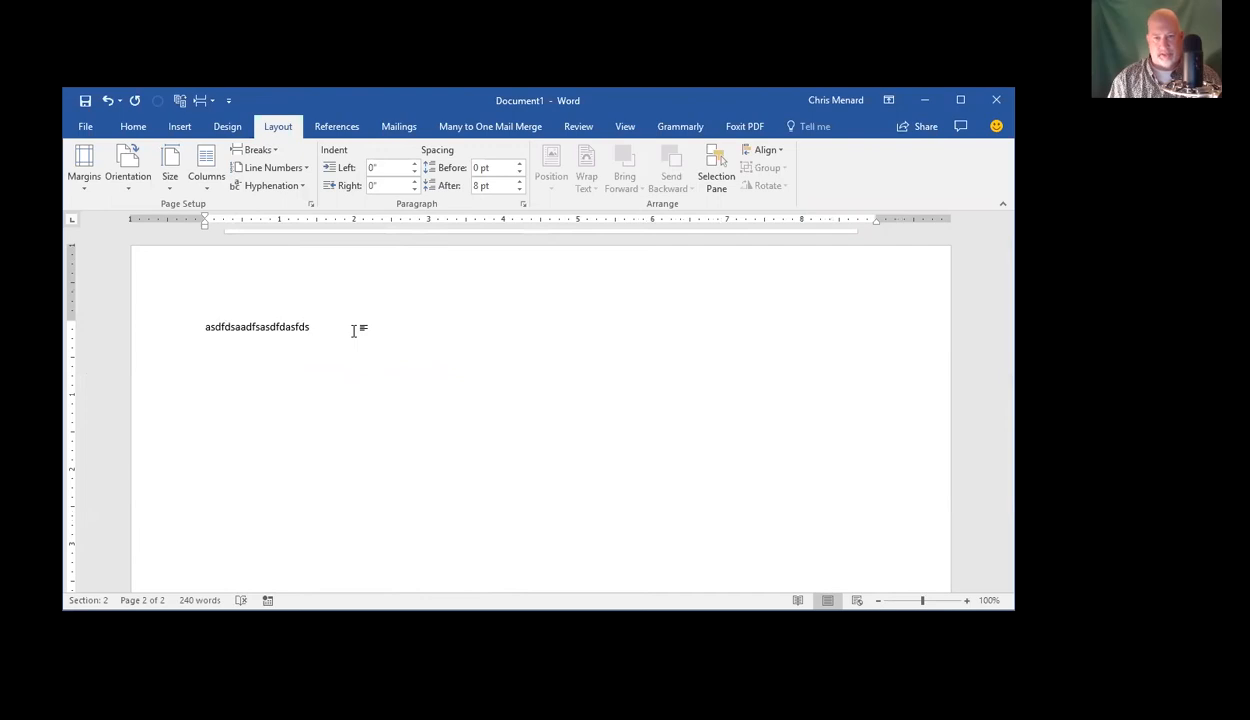
{"action": "scroll", "coordinate": [353, 331], "scroll_direction": "up", "scroll_amount": 4}
{"action": "type", "text": "Aslk;j dfl;ksjdf dsla;kjf lk;dsajf dslk;jds lsda;kj"}
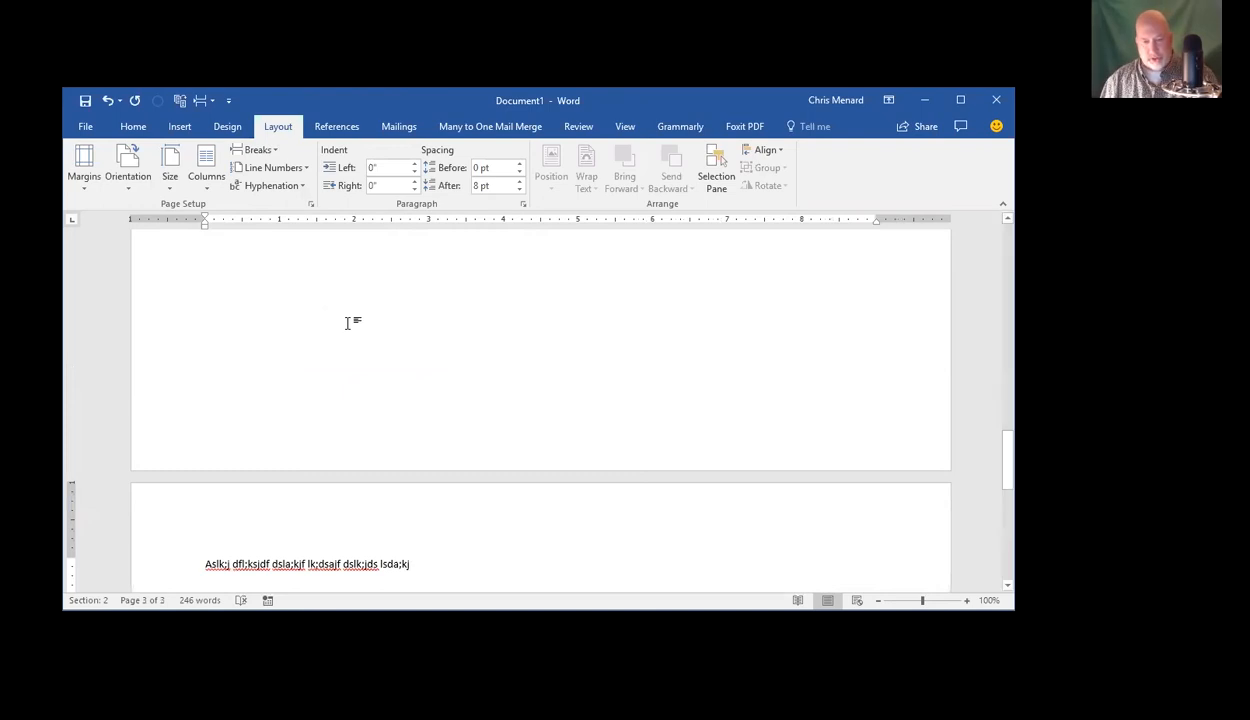
Delete the entire contents of the document
{"action": "key", "text": "ctrl+a"}
{"action": "key", "text": "Delete"}
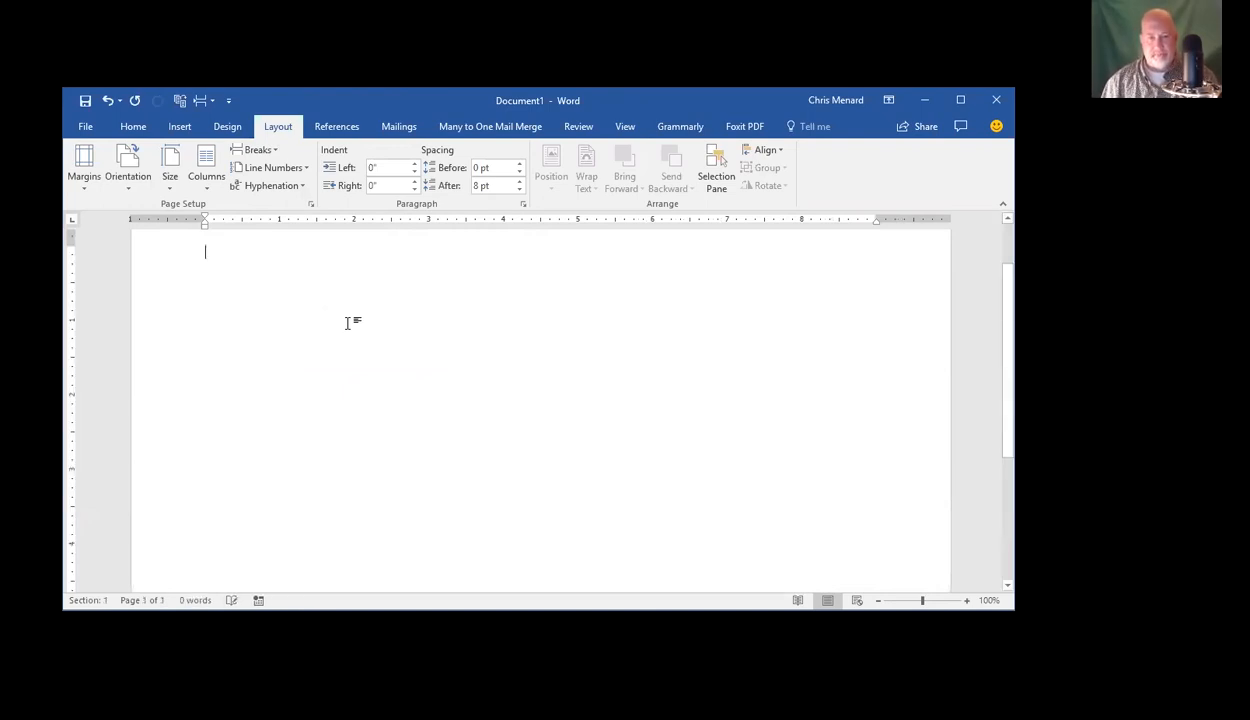
{"action": "scroll", "coordinate": [348, 323], "scroll_direction": "up", "scroll_amount": 2}
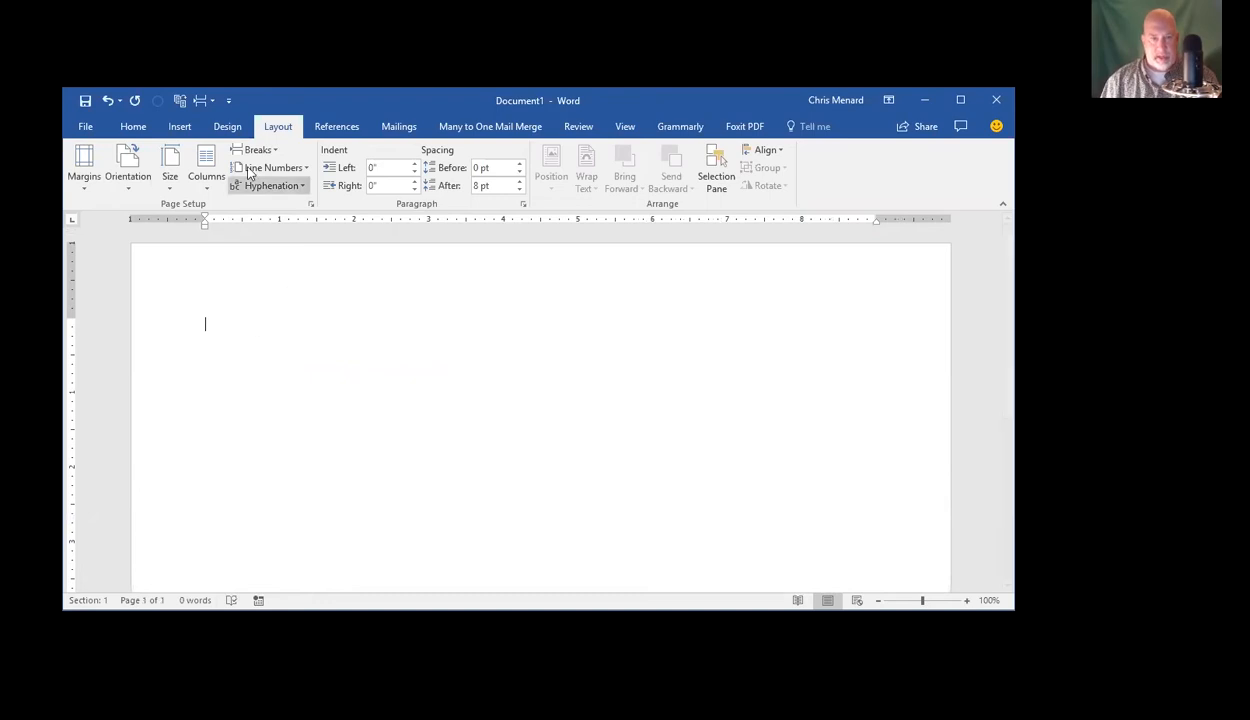
Set the font size to 20 and enter CP on the first page, followed by a new line
{"action": "left_click", "coordinate": [133, 128]}
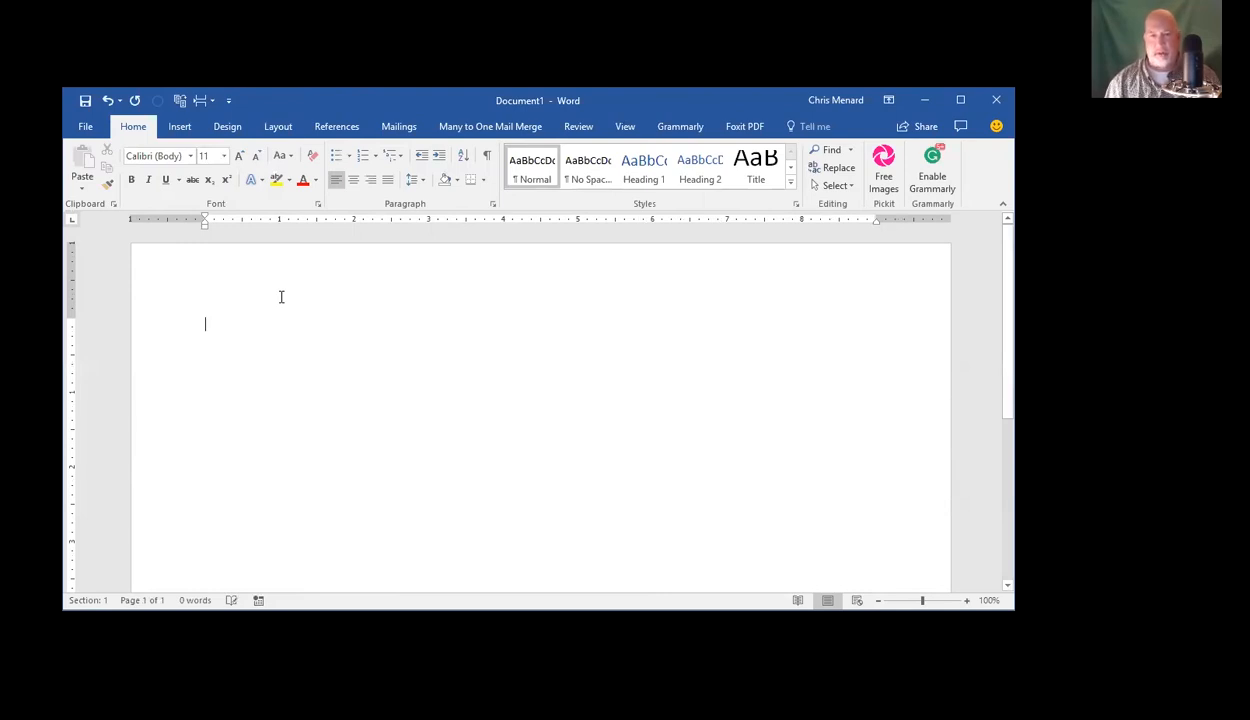
{"action": "left_click", "coordinate": [488, 157]}
{"action": "left_click", "coordinate": [488, 157]}
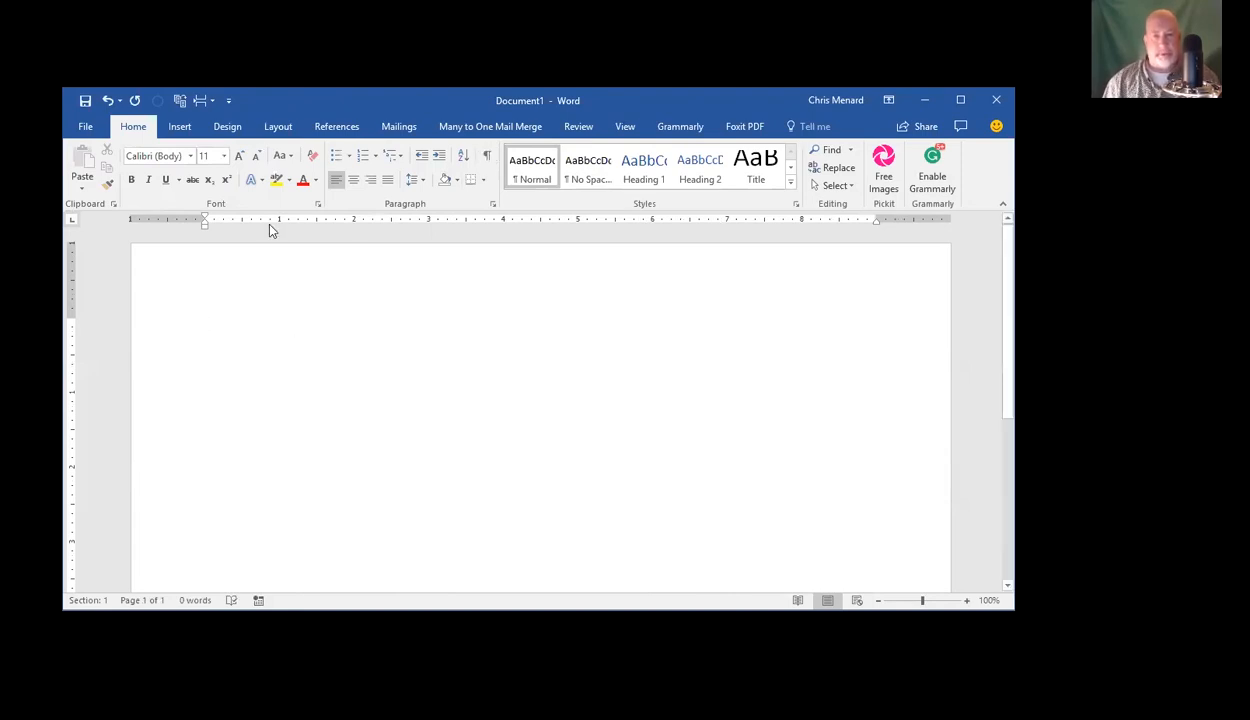
{"action": "left_click", "coordinate": [240, 157]}
{"action": "left_click", "coordinate": [240, 157]}
{"action": "left_click", "coordinate": [240, 157]}
{"action": "left_click", "coordinate": [240, 157]}
{"action": "left_click", "coordinate": [240, 157]}
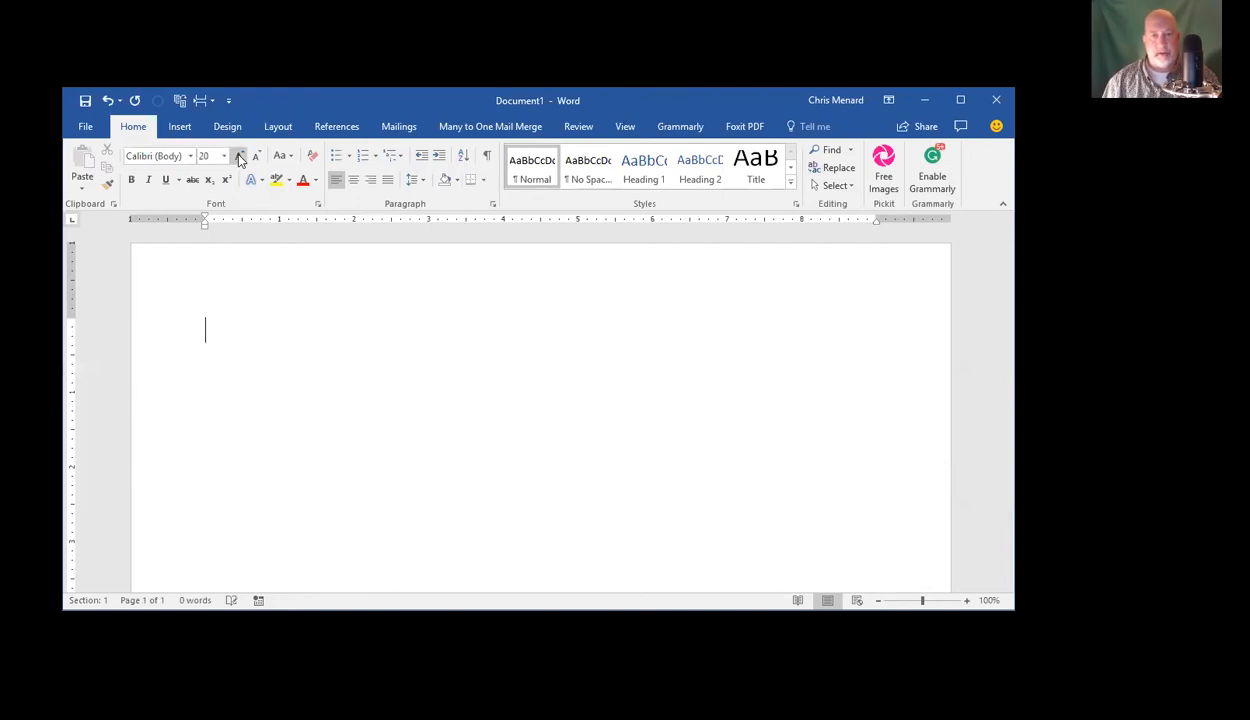
{"action": "type", "text": "CP"}
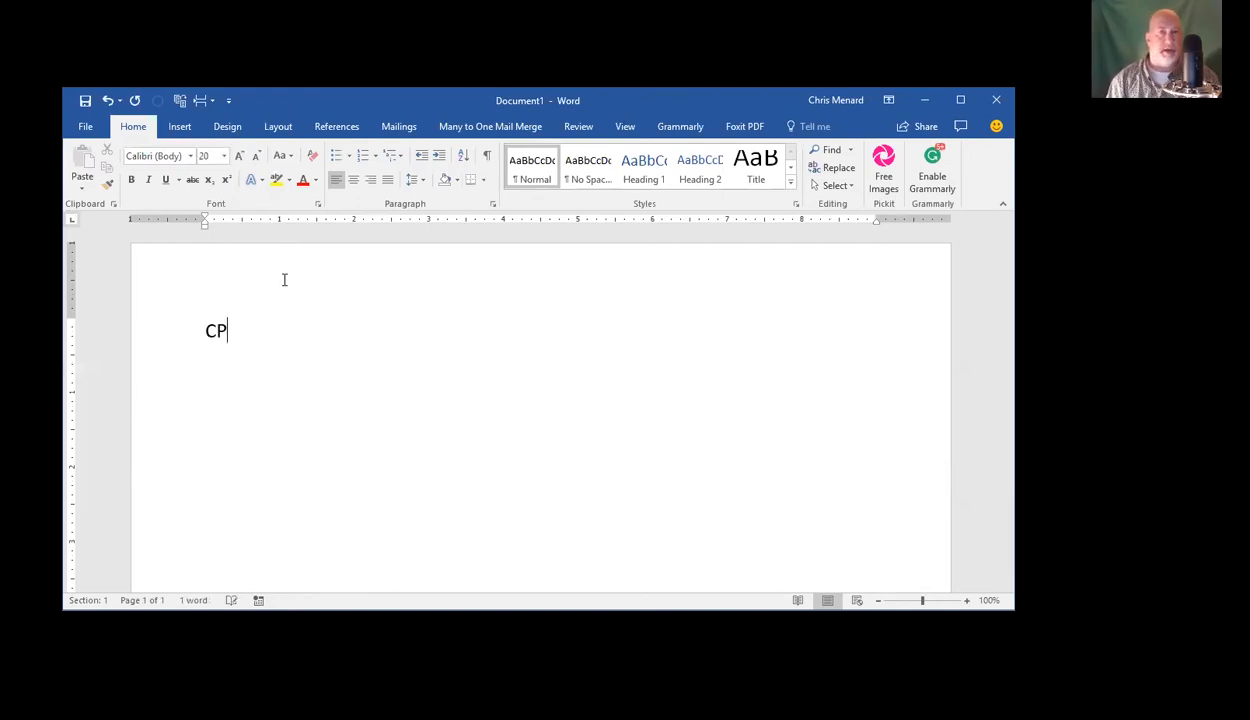
{"action": "key", "text": "Return"}
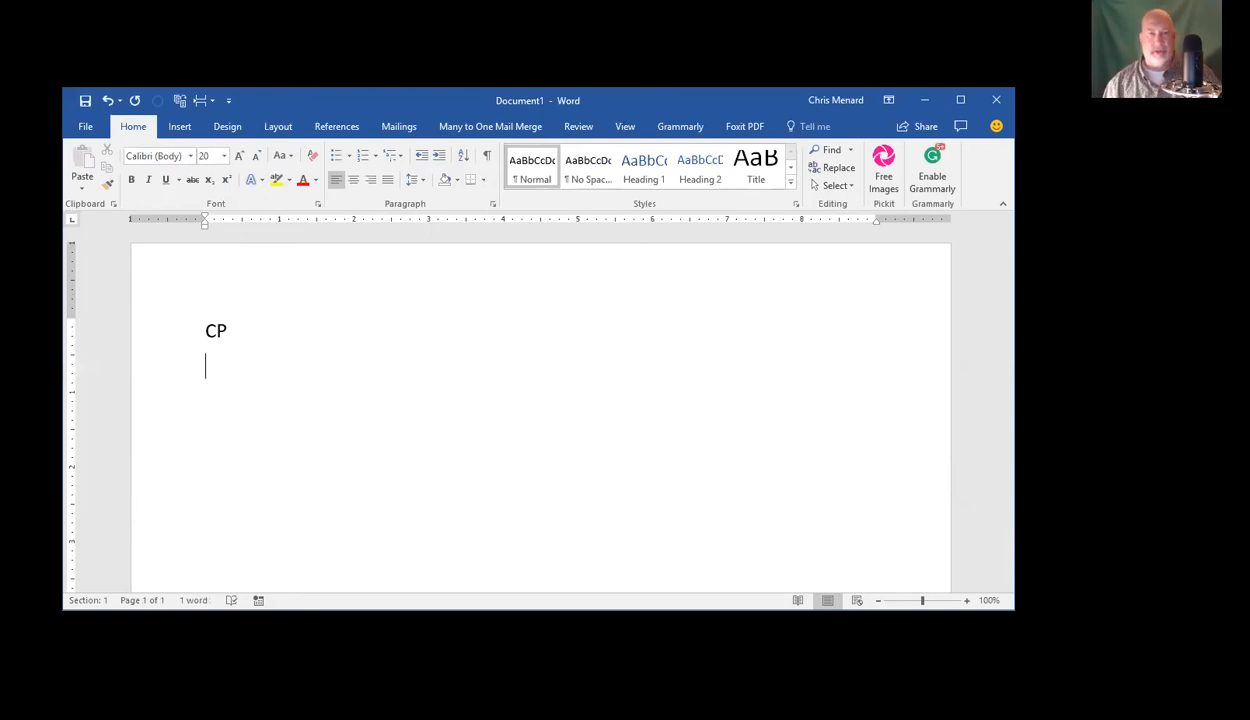
Insert a Next Page section break below the CP line
{"action": "left_click", "coordinate": [272, 129]}
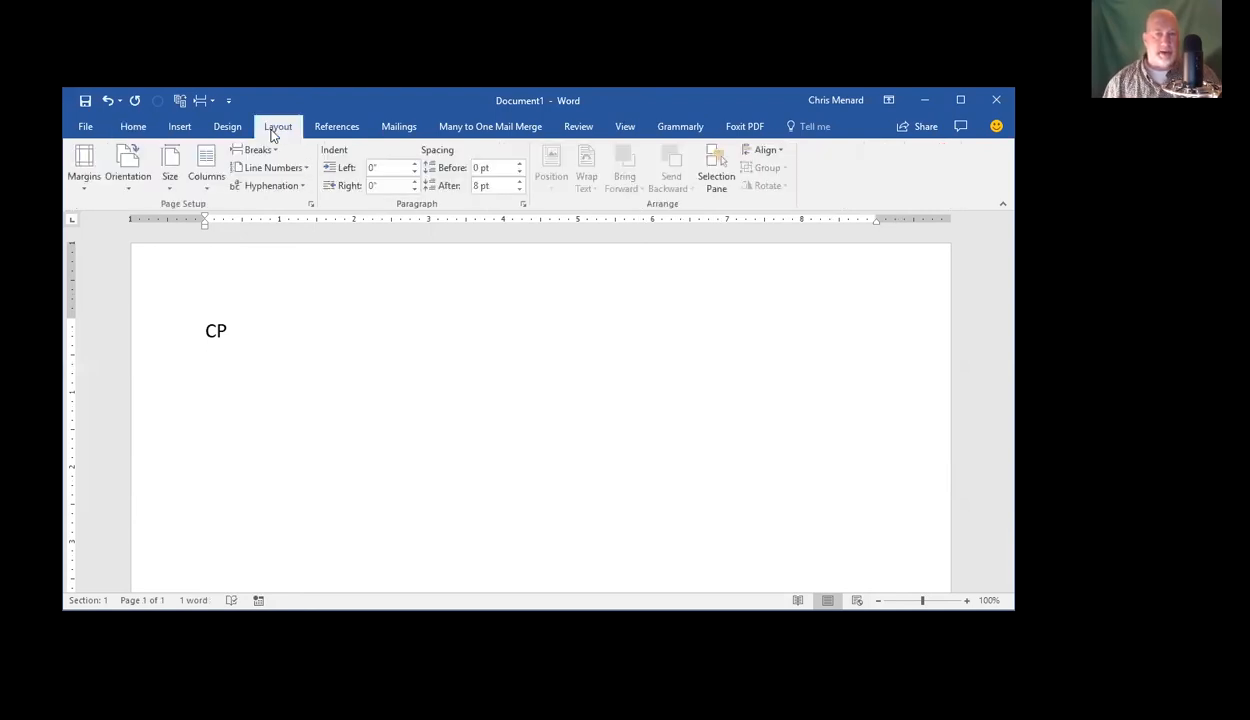
{"action": "left_click", "coordinate": [268, 154]}
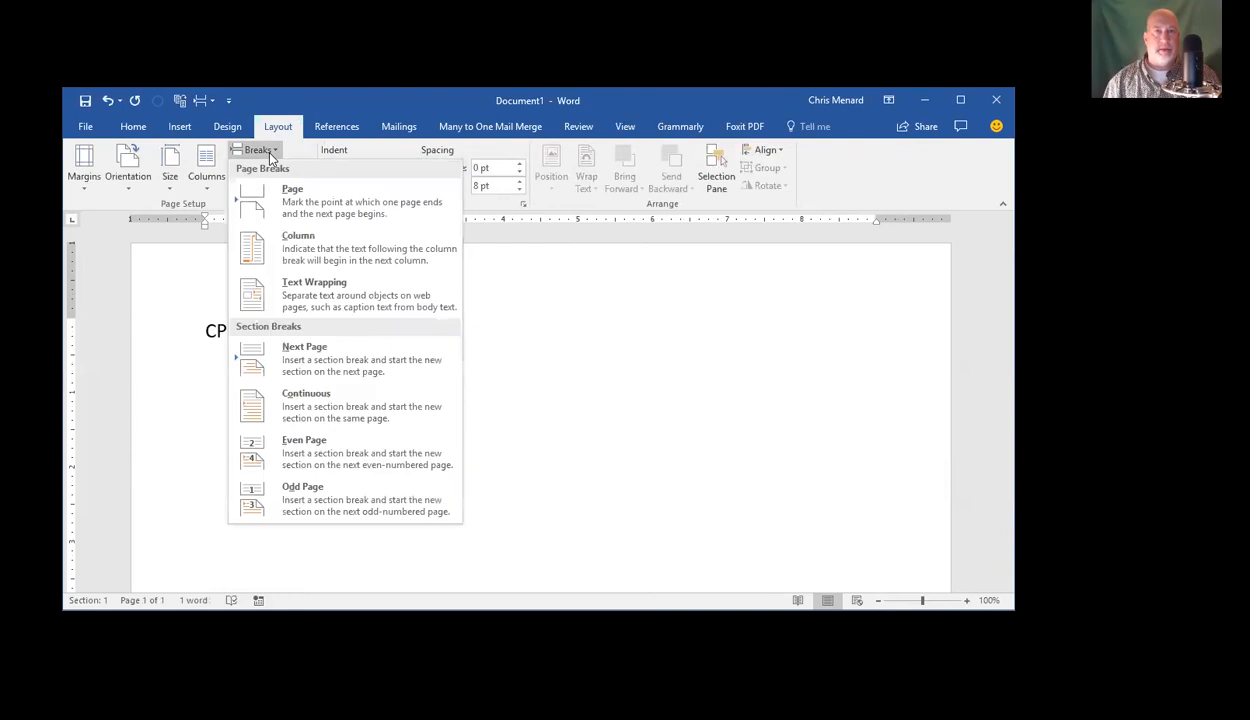
{"action": "left_click", "coordinate": [320, 370]}
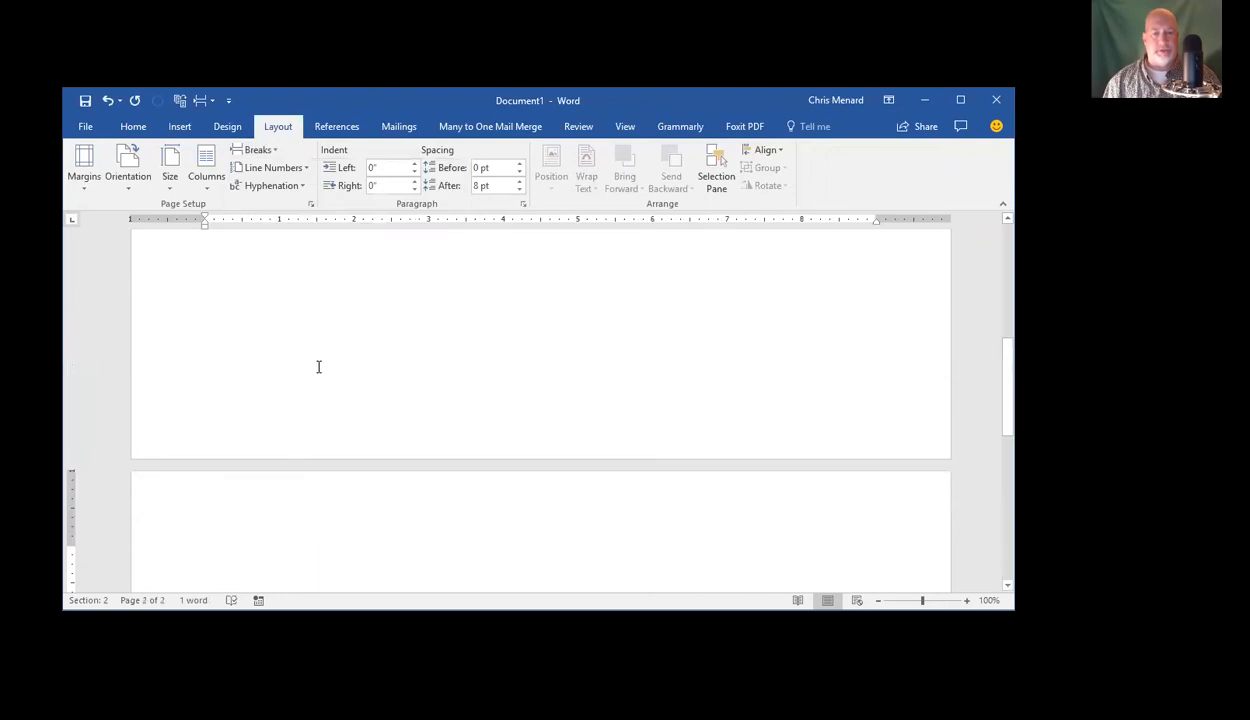
Enter TOC in the second section and follow it with a Next Page section break
{"action": "type", "text": "TOC"}
{"action": "key", "text": "Return"}
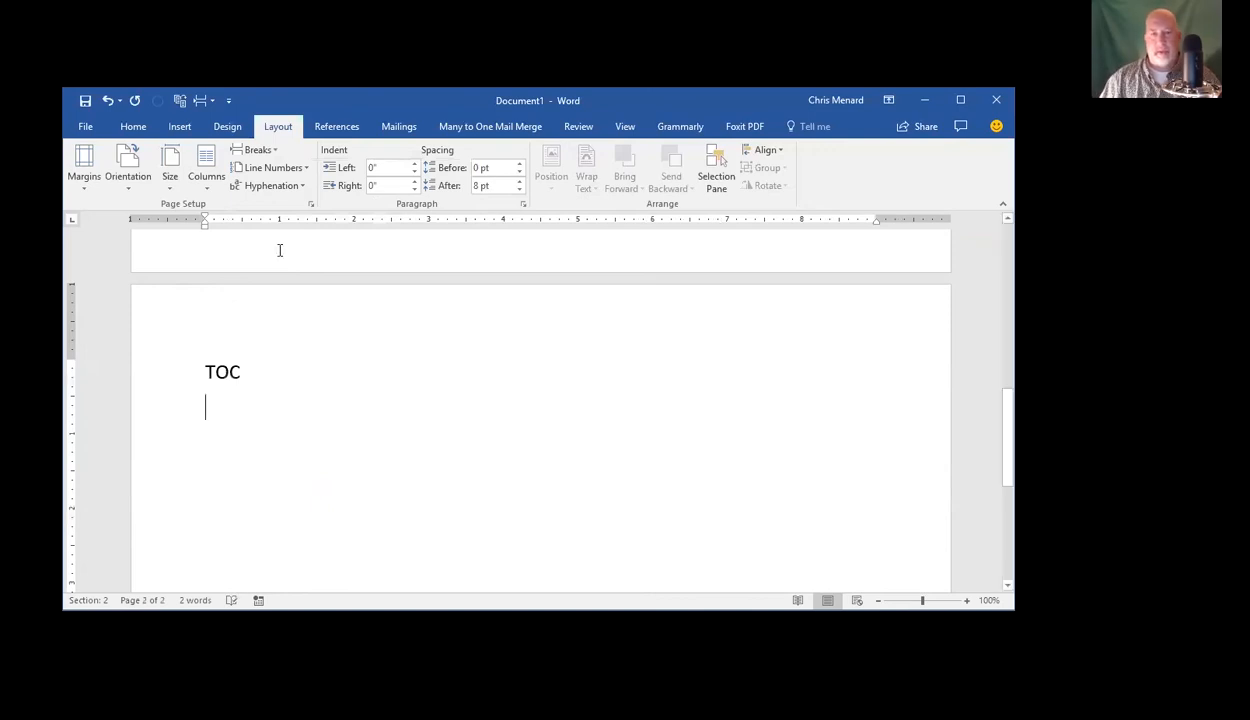
{"action": "left_click", "coordinate": [260, 150]}
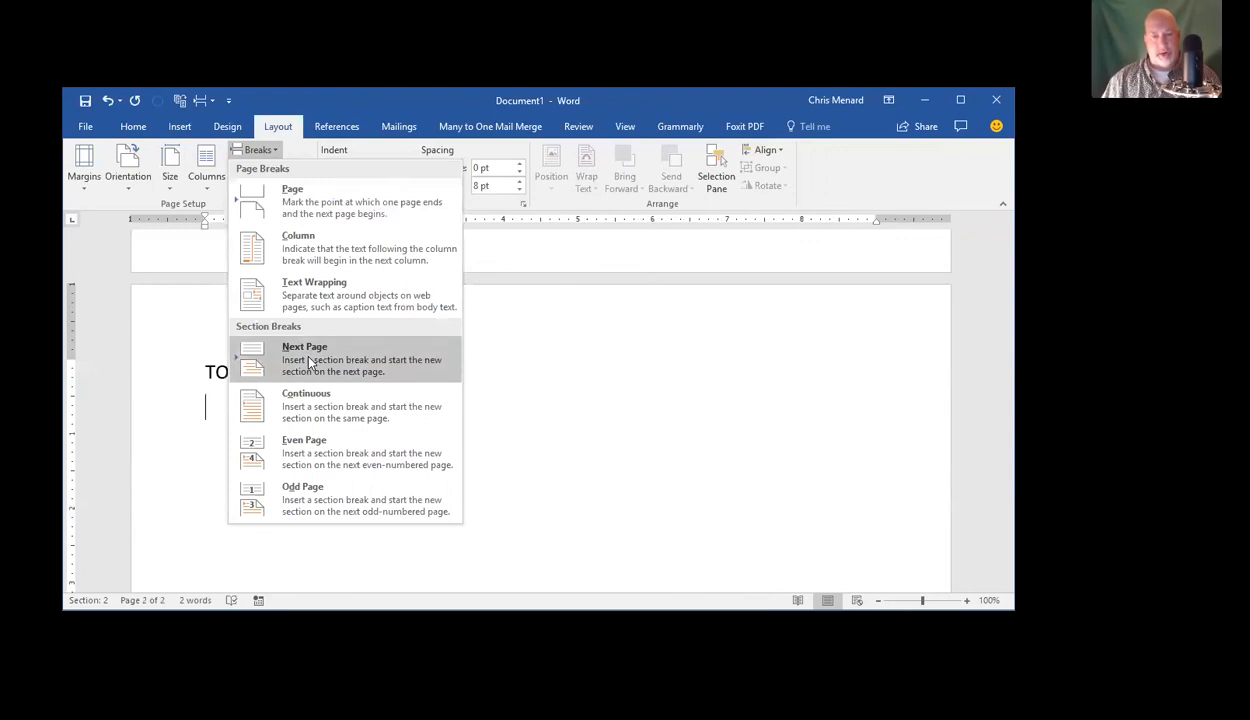
{"action": "left_click", "coordinate": [308, 362]}
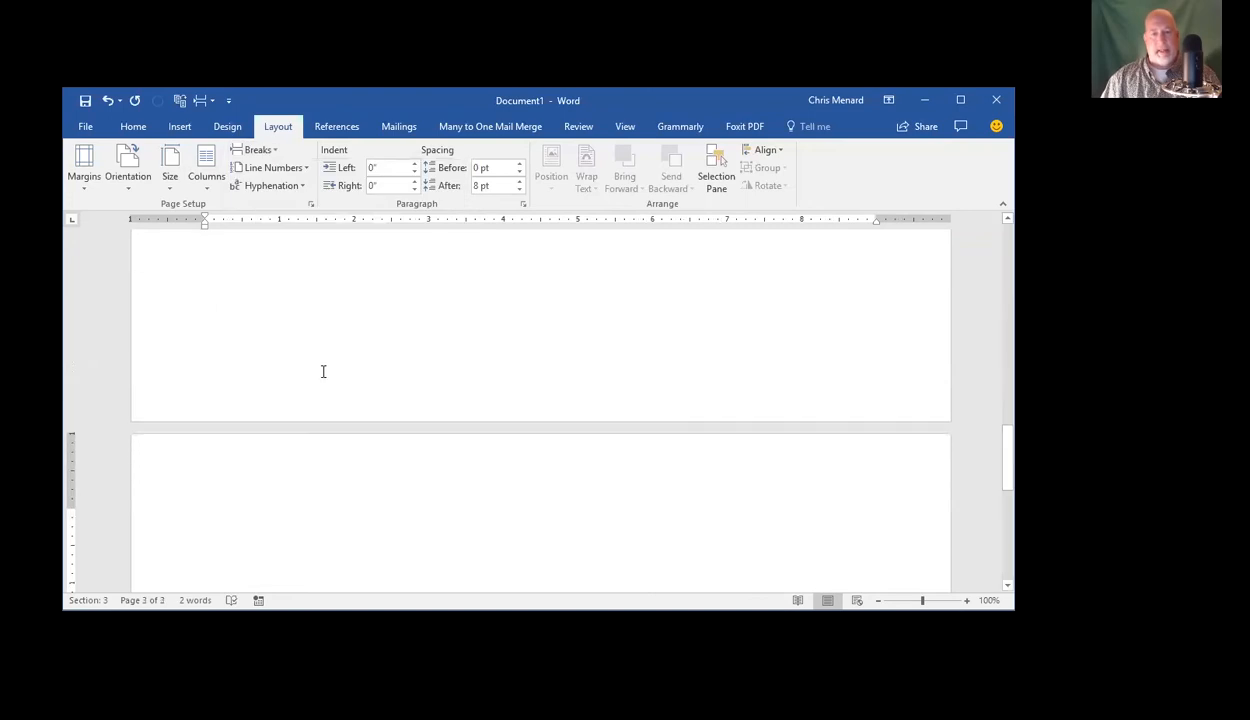
Generate sample body text in the third section with the formula =rand(15,7)
{"action": "type", "text": "=rand"}
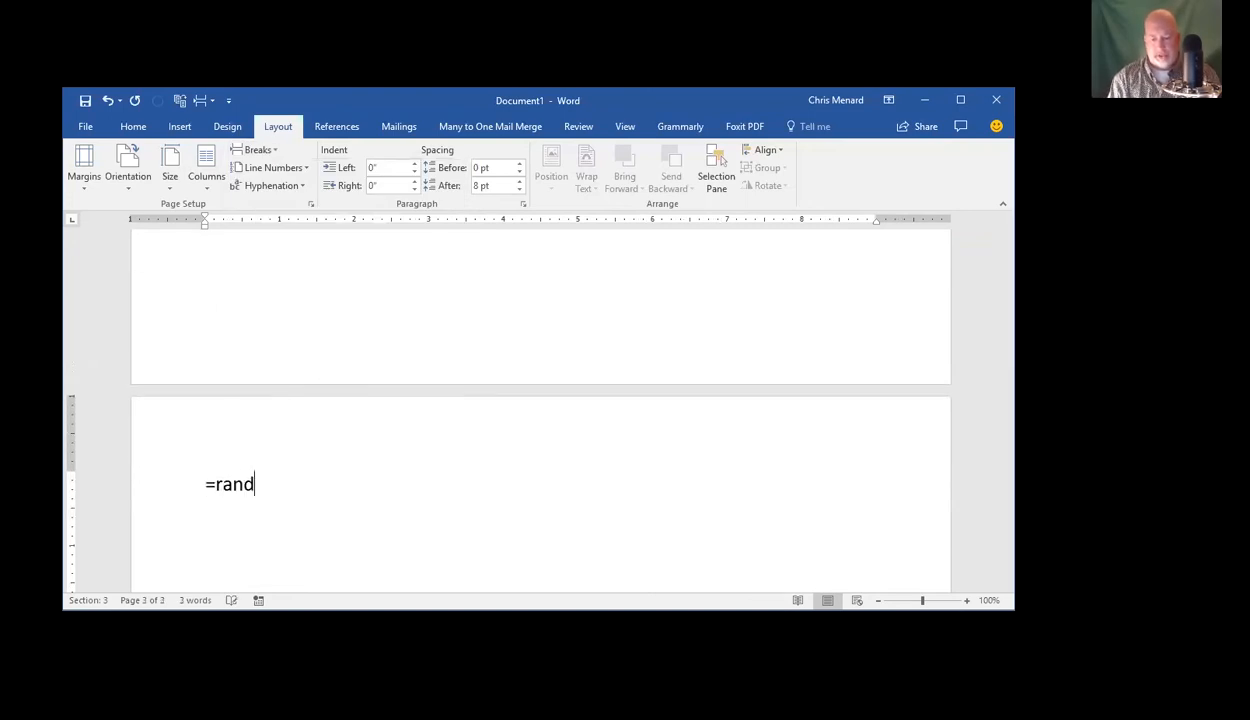
{"action": "type", "text": "((915,7"}
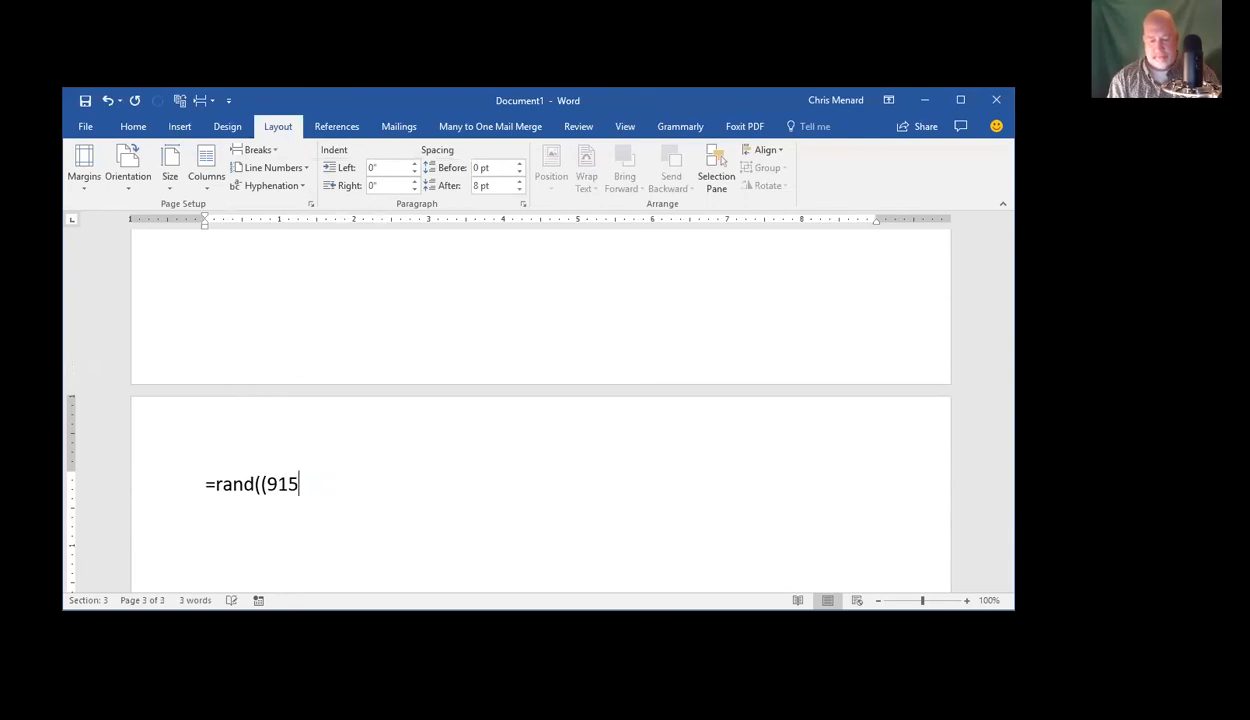
{"action": "key", "text": "BackSpace"}
{"action": "key", "text": "BackSpace"}
{"action": "key", "text": "BackSpace"}
{"action": "key", "text": "BackSpace"}
{"action": "key", "text": "BackSpace"}
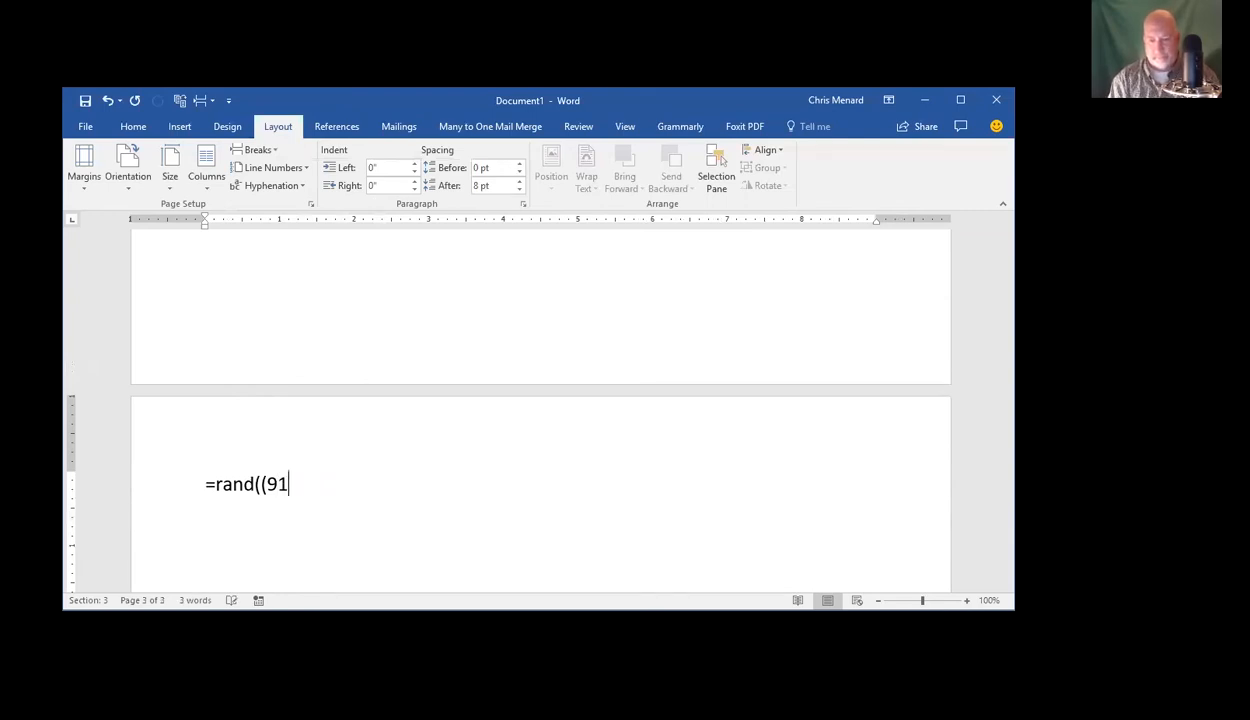
{"action": "type", "text": "1"}
{"action": "key", "text": "BackSpace"}
{"action": "key", "text": "BackSpace"}
{"action": "type", "text": "15,"}
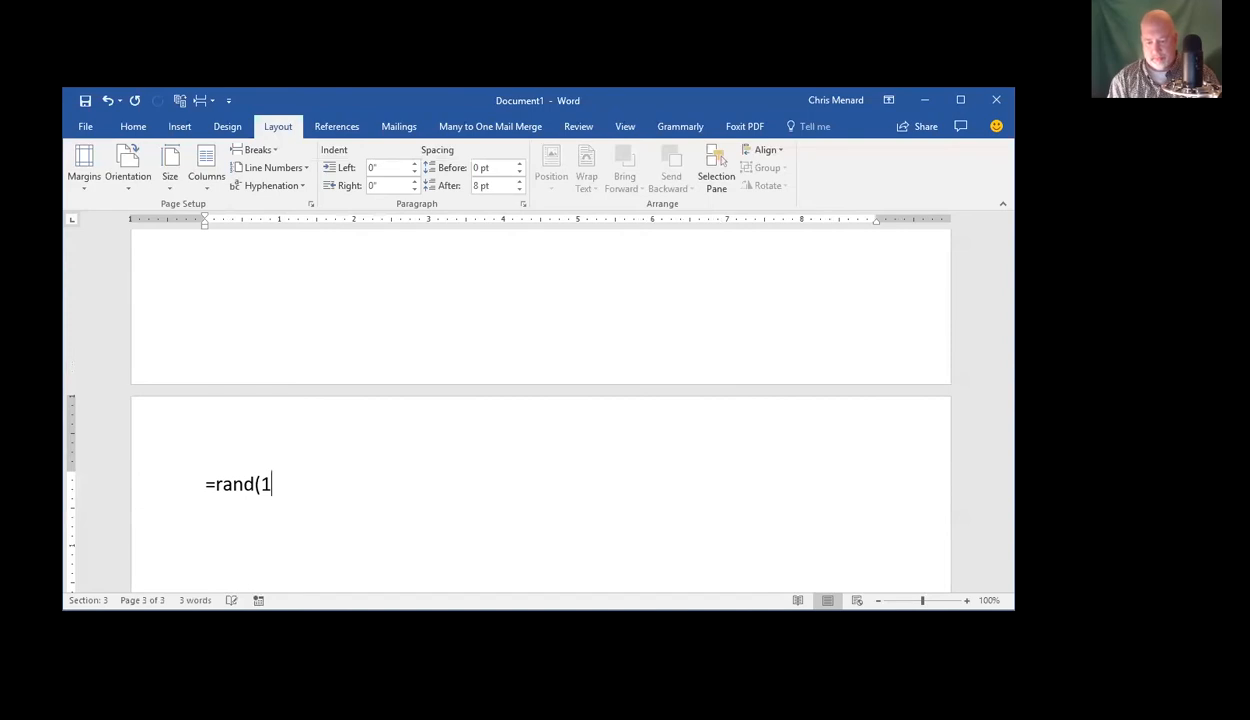
{"action": "type", "text": "7)"}
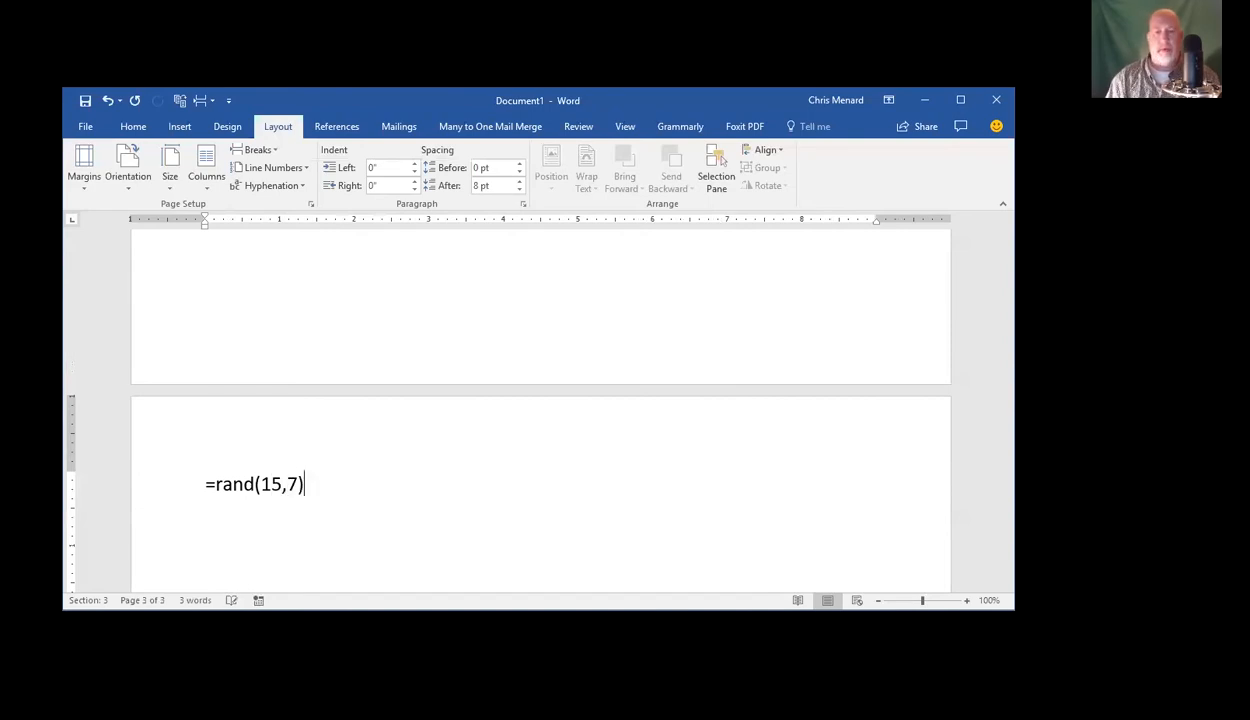
{"action": "key", "text": "Return"}
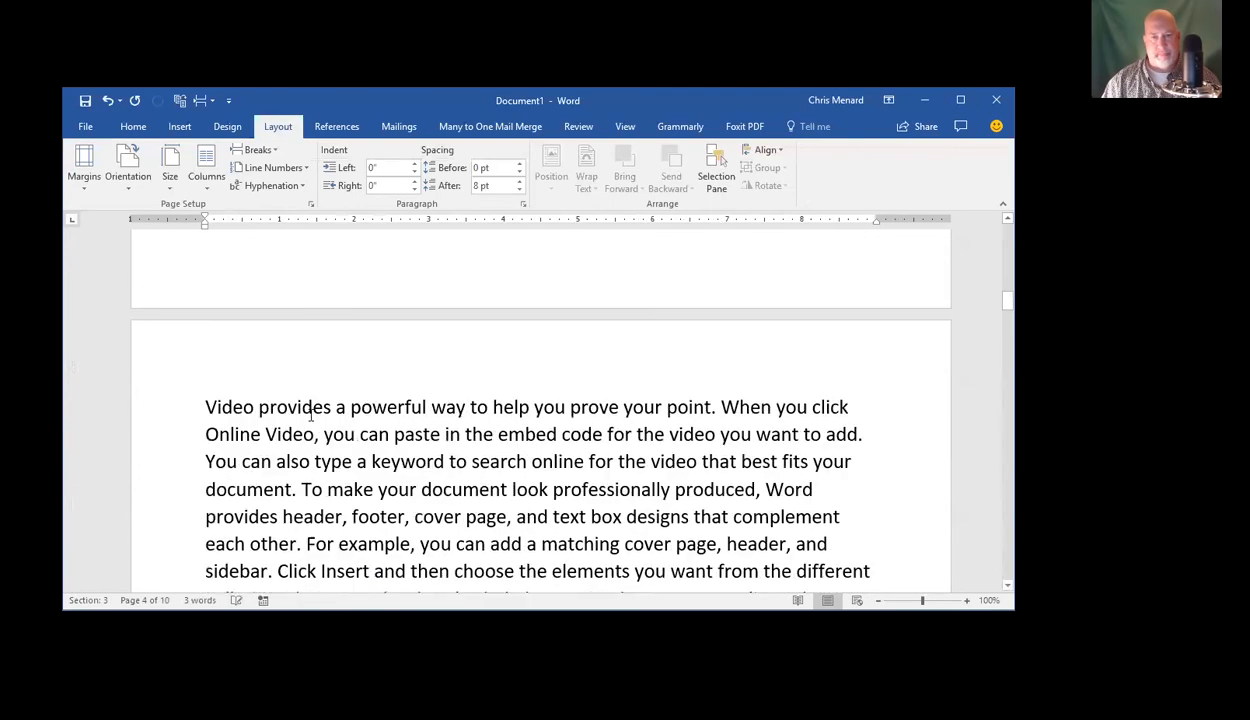
Open the section 3 header on the first body page and unlink it from the previous section
{"action": "left_click", "coordinate": [313, 416]}
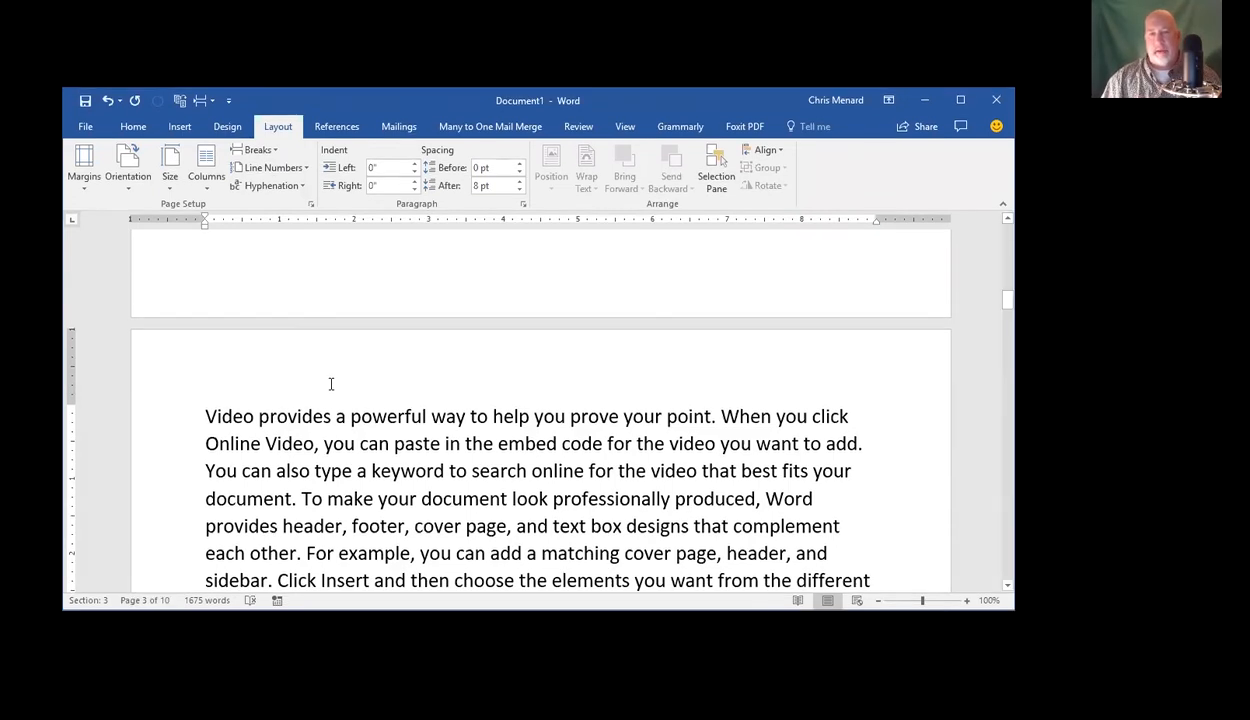
{"action": "double_click", "coordinate": [252, 374]}
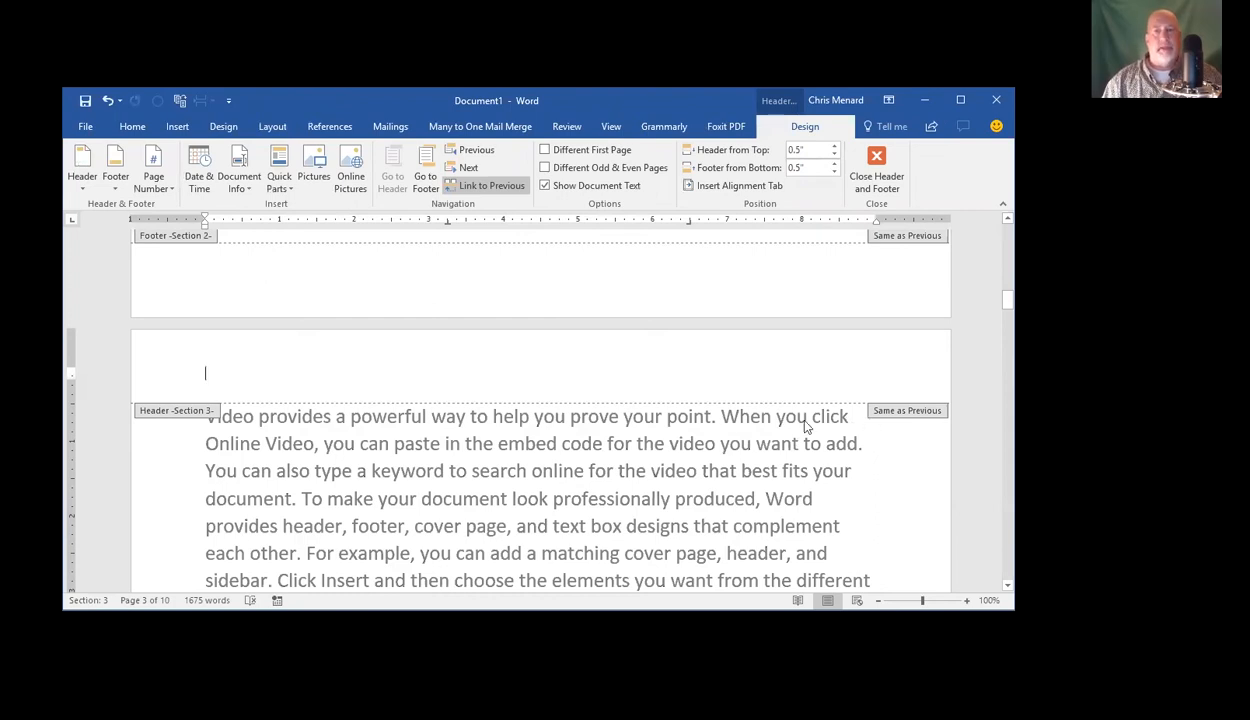
{"action": "left_click", "coordinate": [474, 189]}
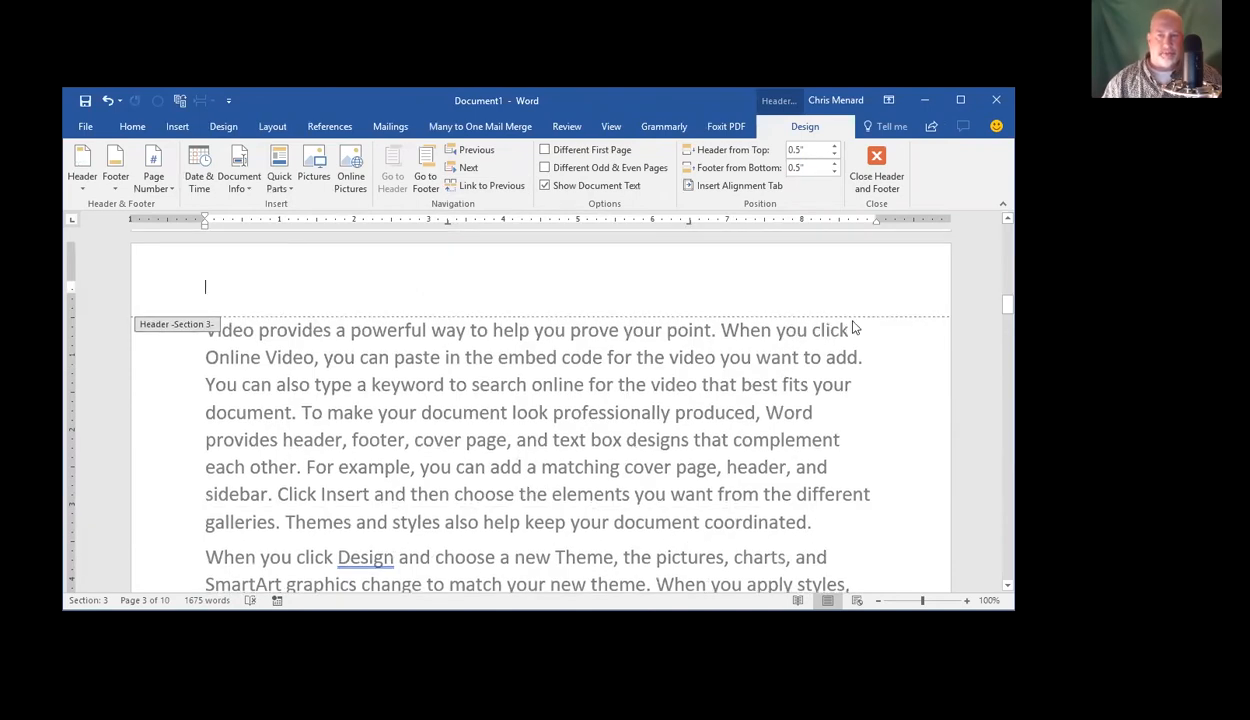
Format the section 3 page numbers as 1, 2, 3, … and set the numbering to start at 1
{"action": "left_click", "coordinate": [158, 188]}
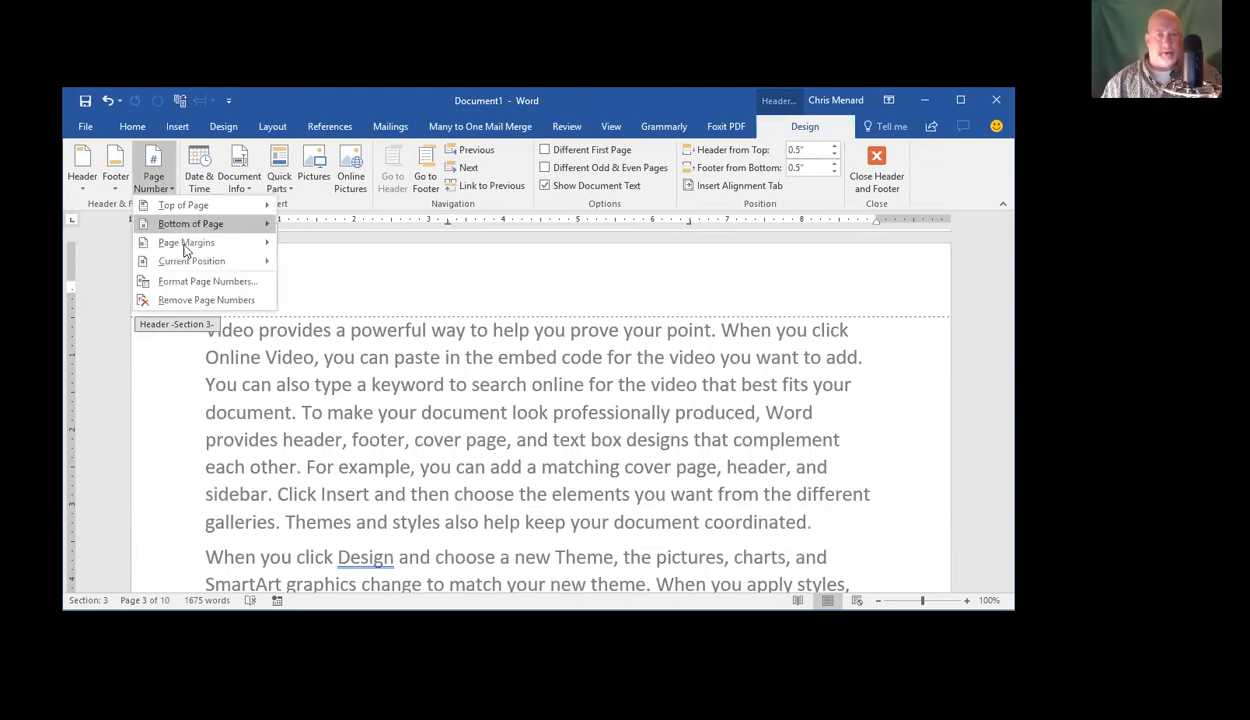
{"action": "left_click", "coordinate": [203, 288]}
{"action": "left_click", "coordinate": [465, 397]}
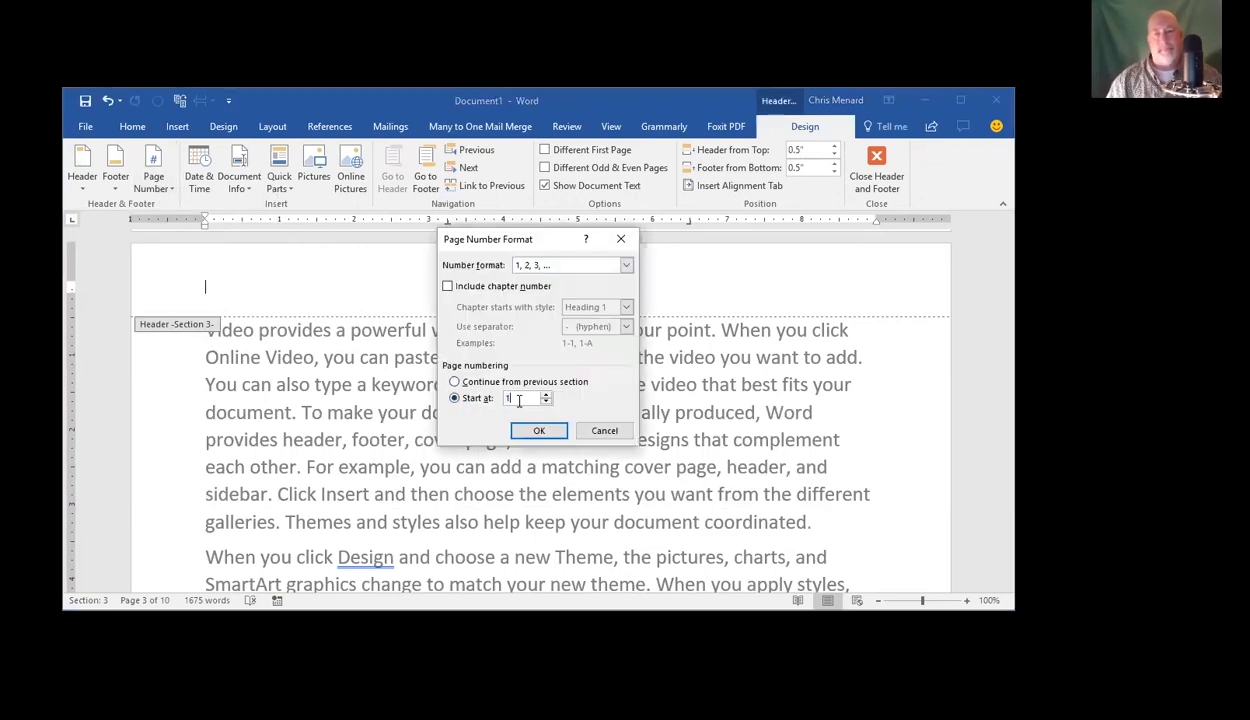
{"action": "left_click", "coordinate": [625, 266]}
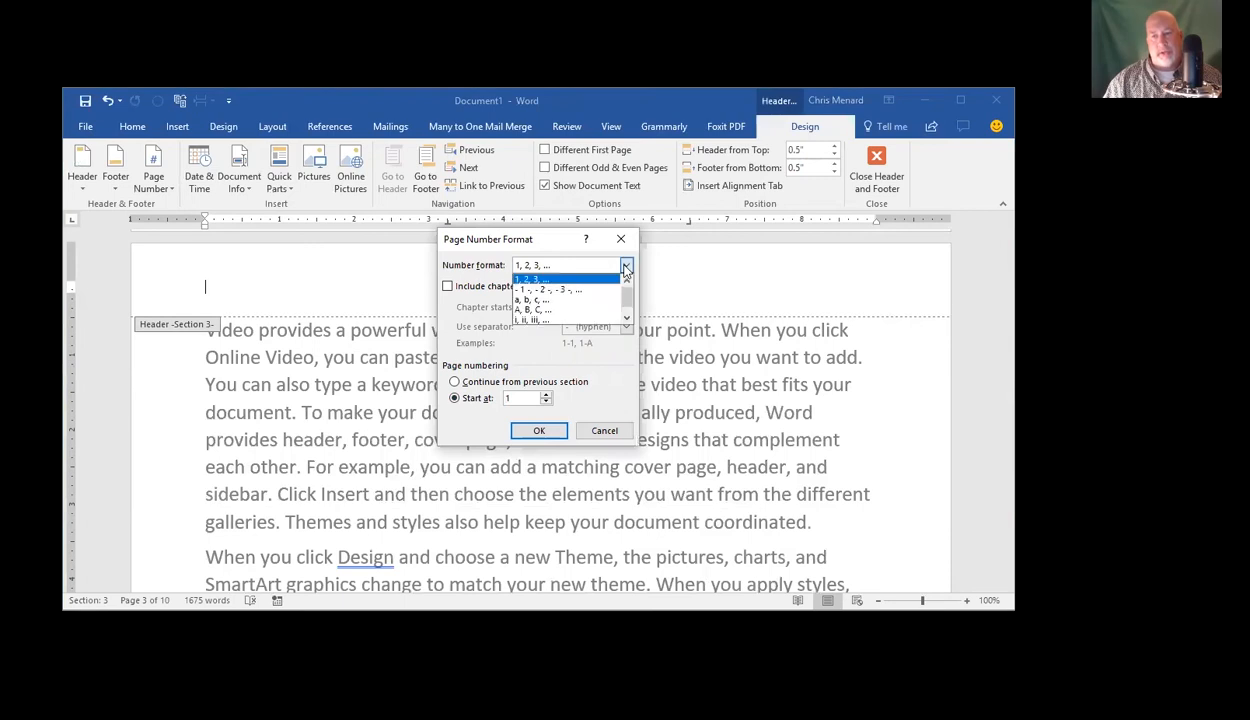
{"action": "left_click", "coordinate": [557, 283]}
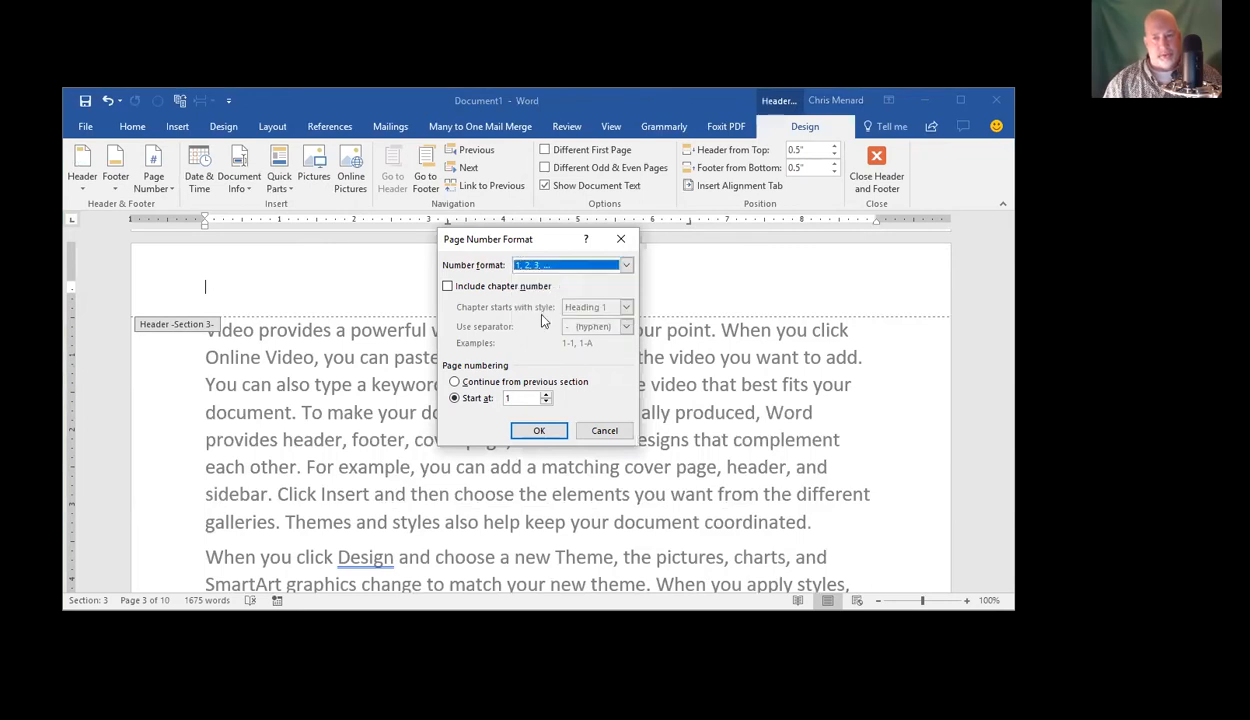
{"action": "left_click", "coordinate": [547, 434]}
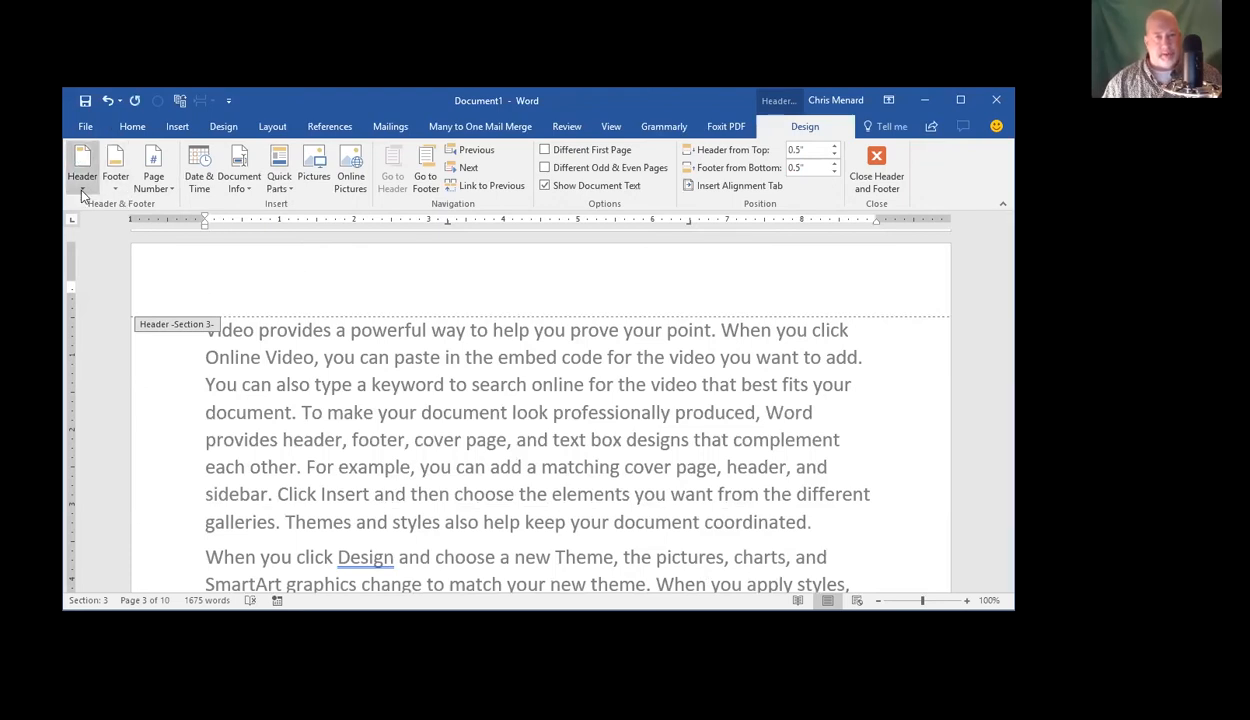
Insert a Plain Number 2 page number at the top of the section 3 pages
{"action": "left_click", "coordinate": [157, 195]}
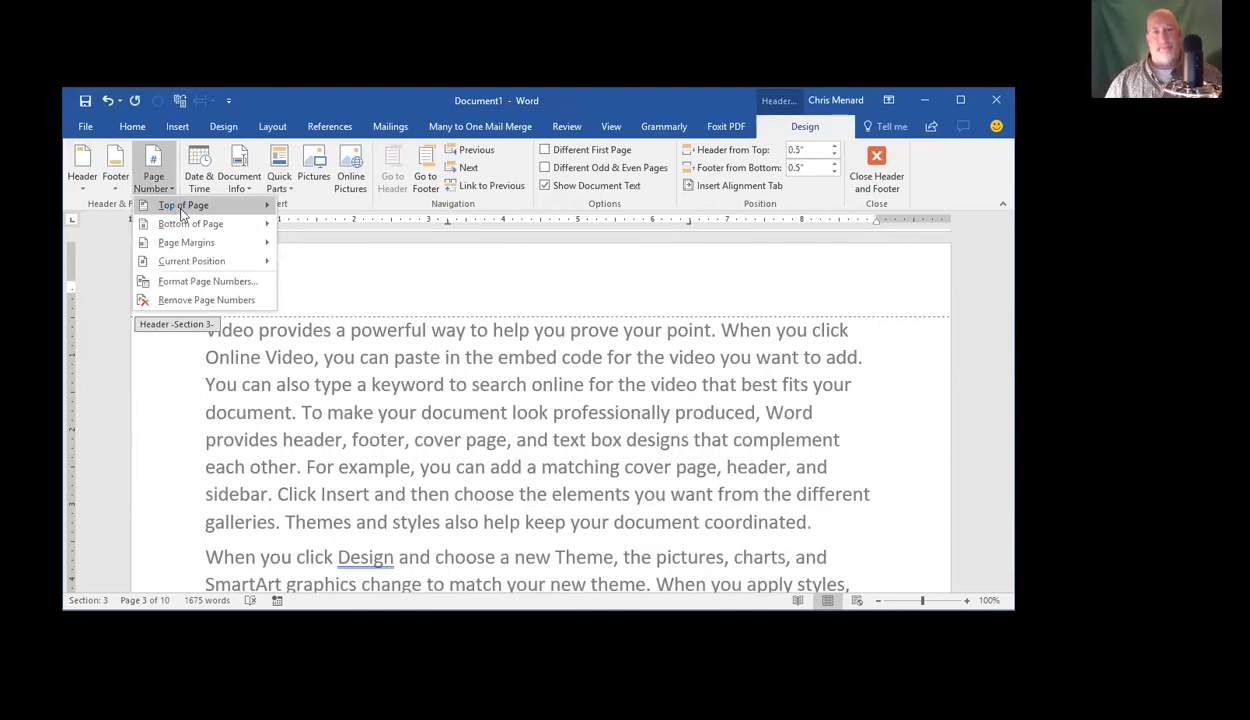
{"action": "left_click", "coordinate": [185, 207]}
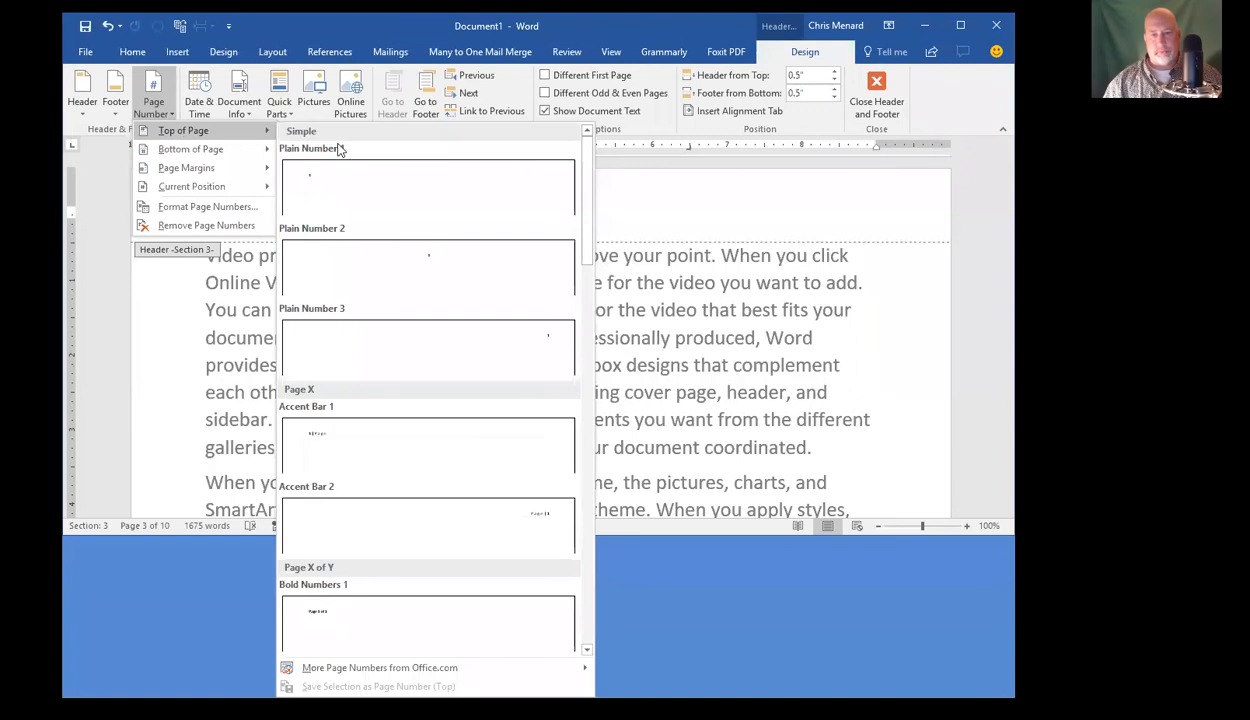
{"action": "left_click", "coordinate": [415, 268]}
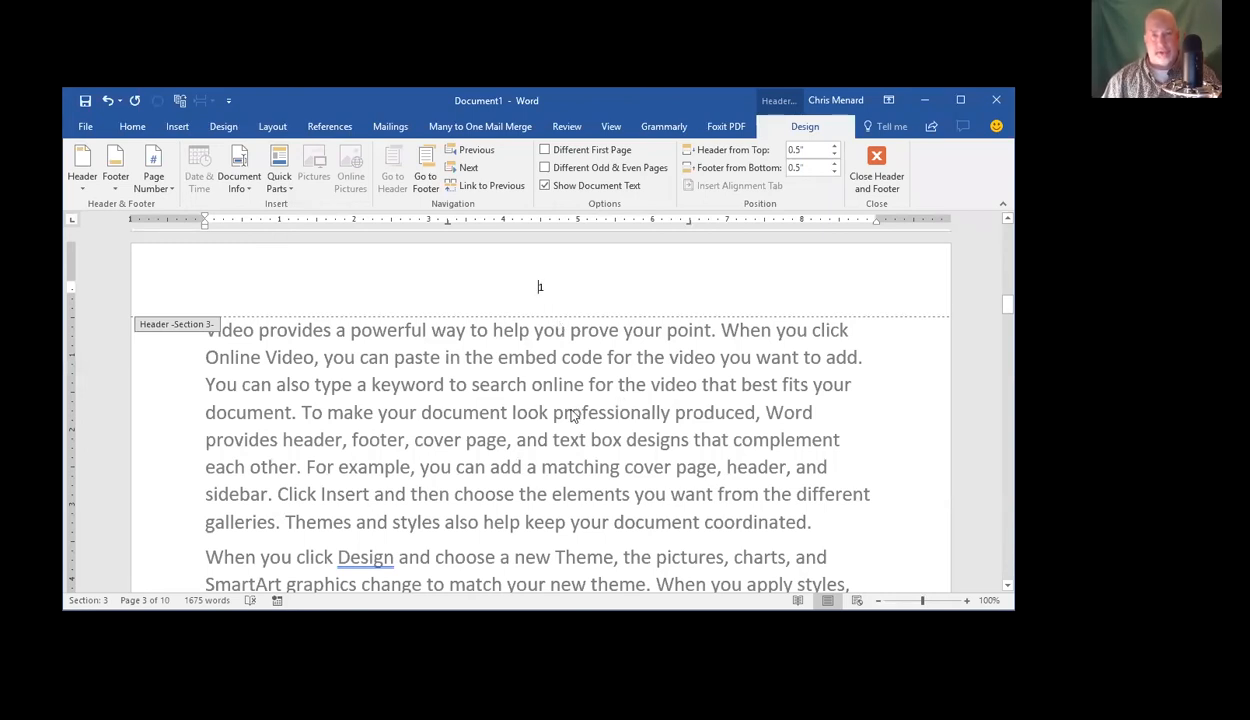
Unlink the section 2 header on the TOC page from the previous section
{"action": "scroll", "coordinate": [572, 416], "scroll_direction": "up", "scroll_amount": 5}
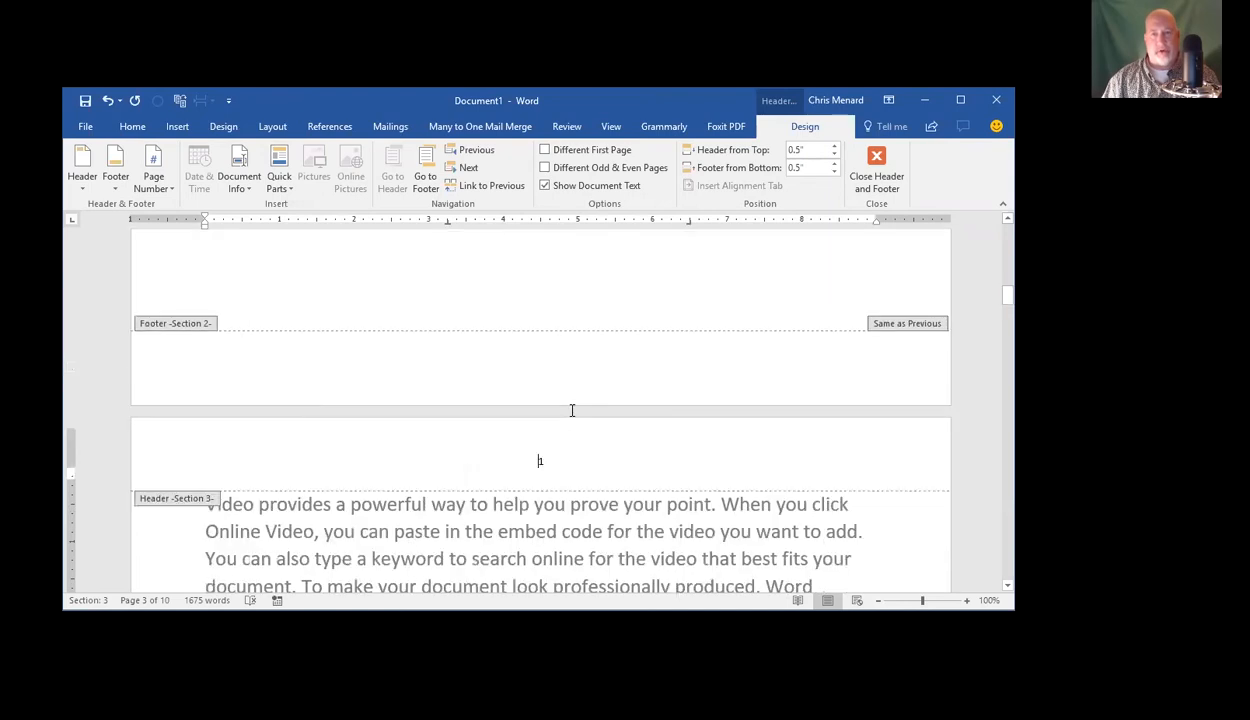
{"action": "scroll", "coordinate": [572, 416], "scroll_direction": "up", "scroll_amount": 5}
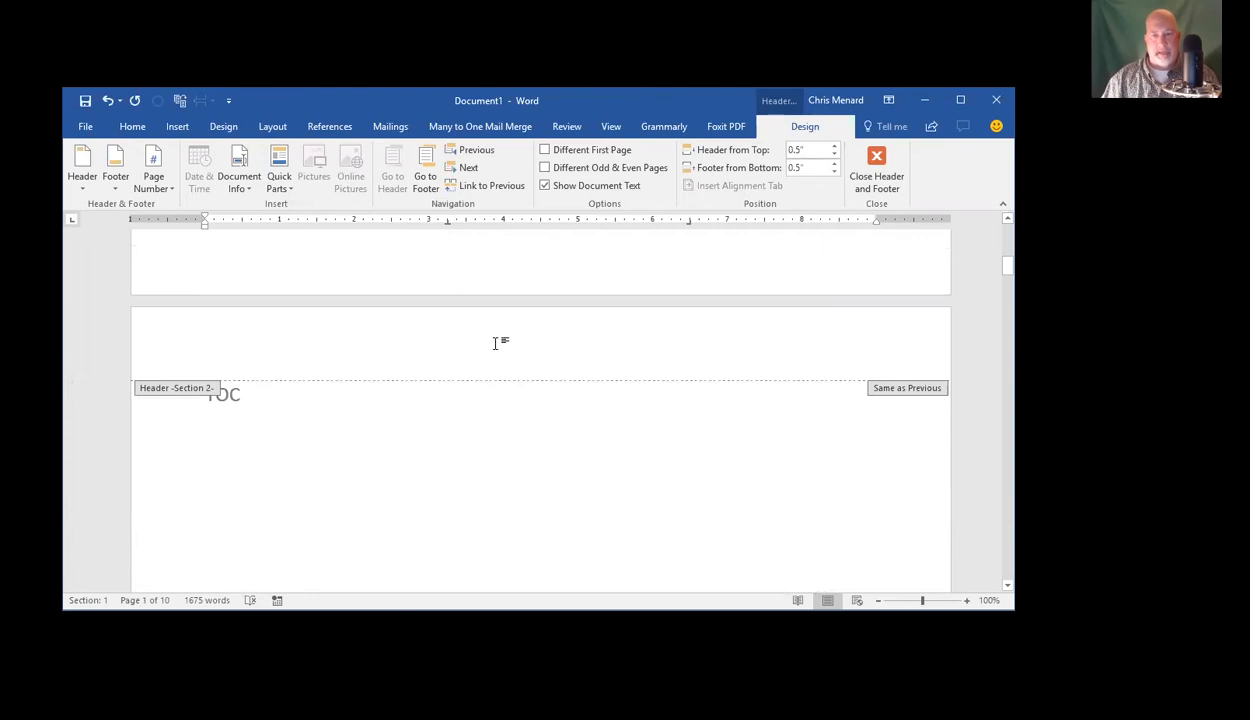
{"action": "left_click", "coordinate": [495, 343]}
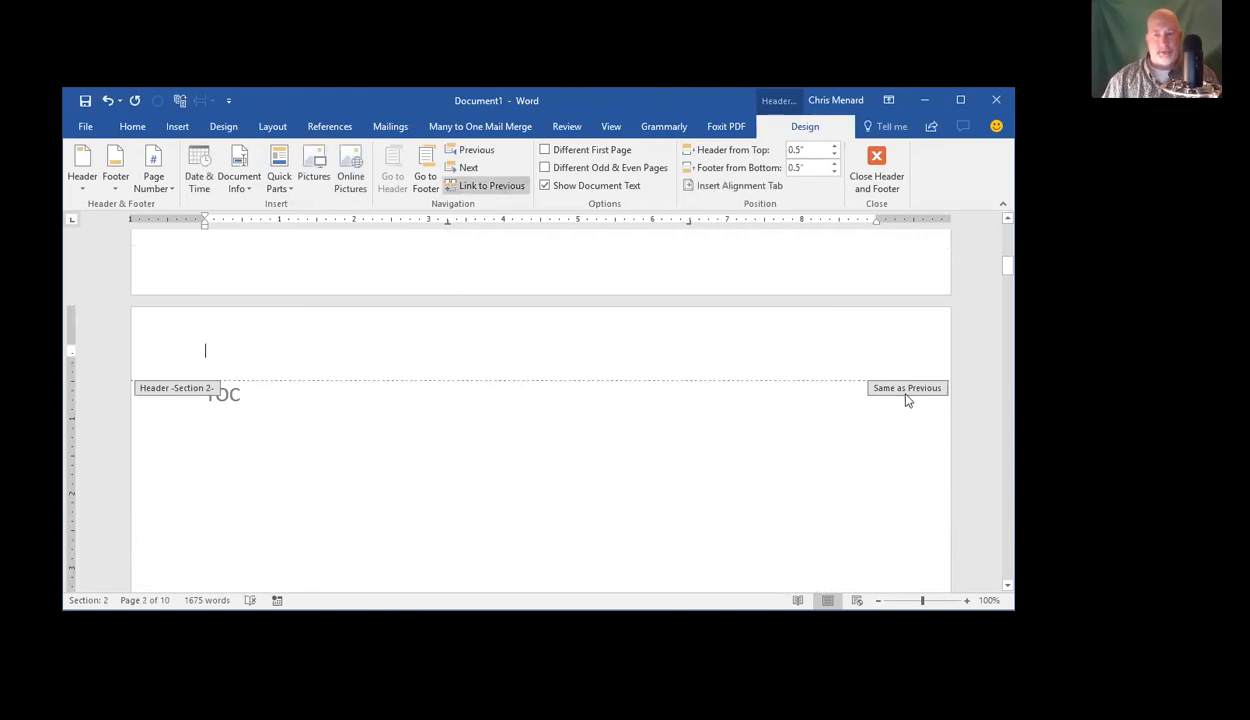
{"action": "left_click", "coordinate": [491, 190]}
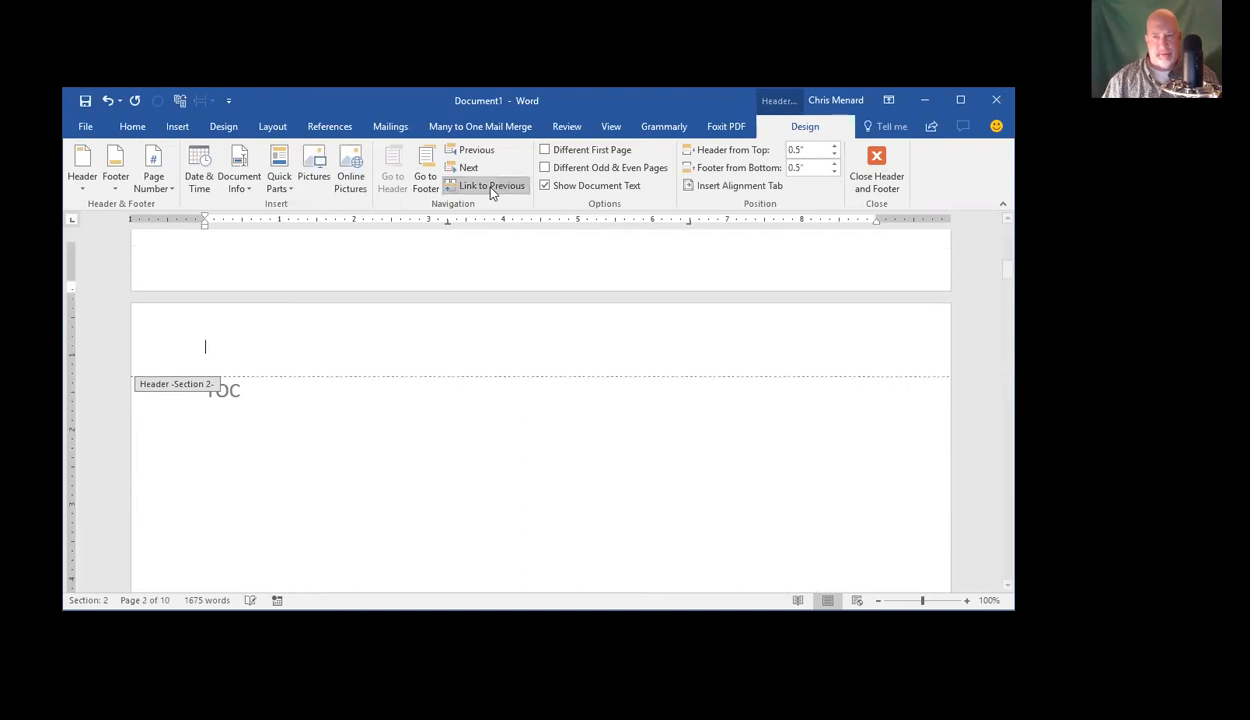
Format the section 2 page numbers as A, B, C, … and set the numbering to start at A
{"action": "left_click", "coordinate": [155, 186]}
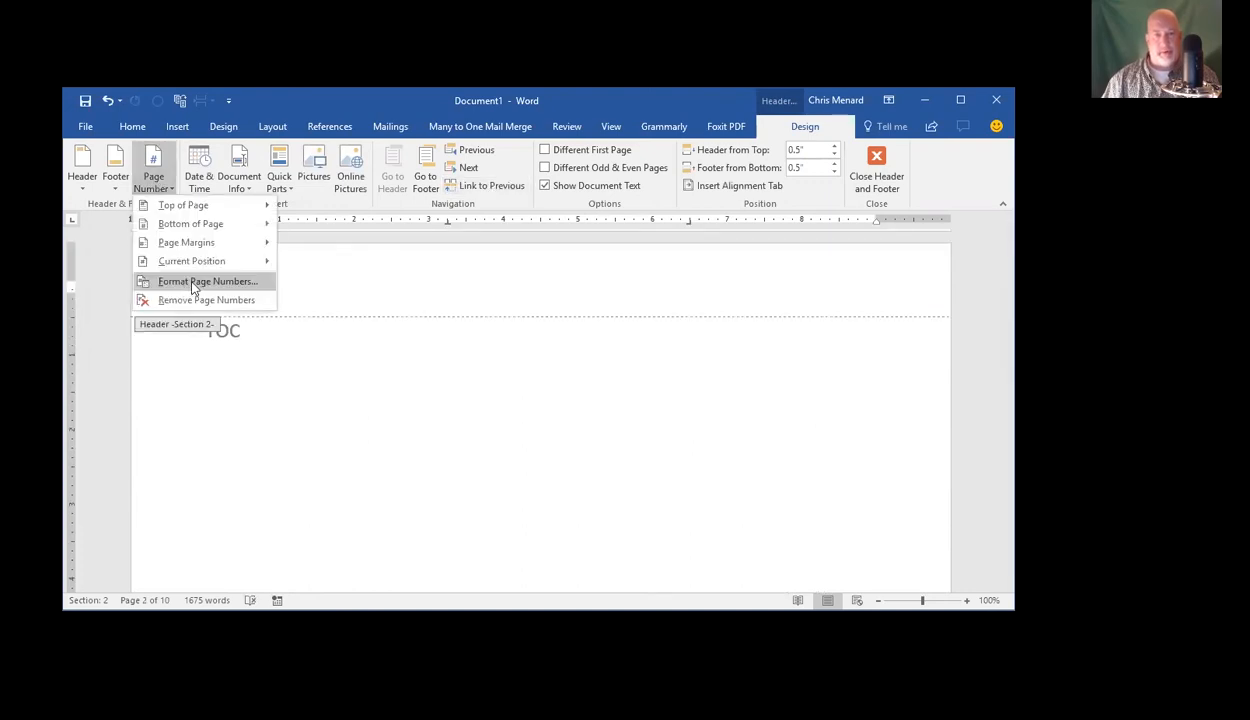
{"action": "left_click", "coordinate": [193, 283]}
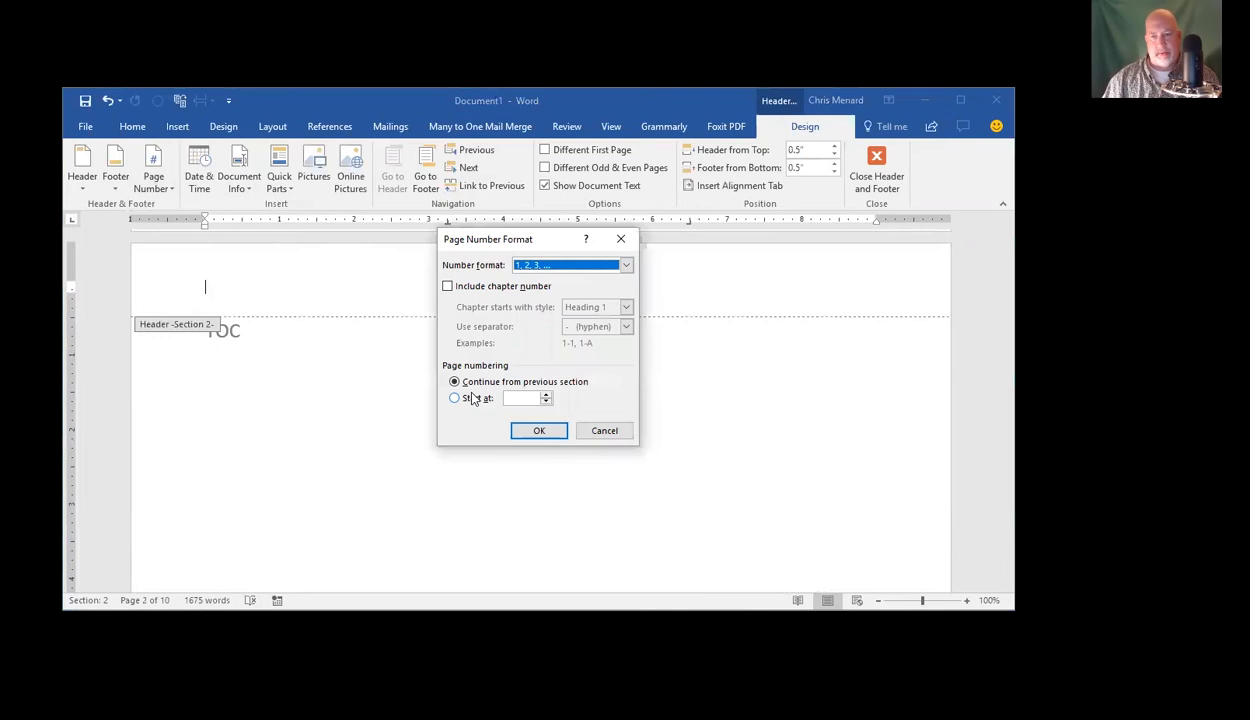
{"action": "left_click", "coordinate": [610, 266]}
{"action": "left_click", "coordinate": [533, 309]}
{"action": "left_click", "coordinate": [477, 401]}
{"action": "left_click", "coordinate": [547, 433]}
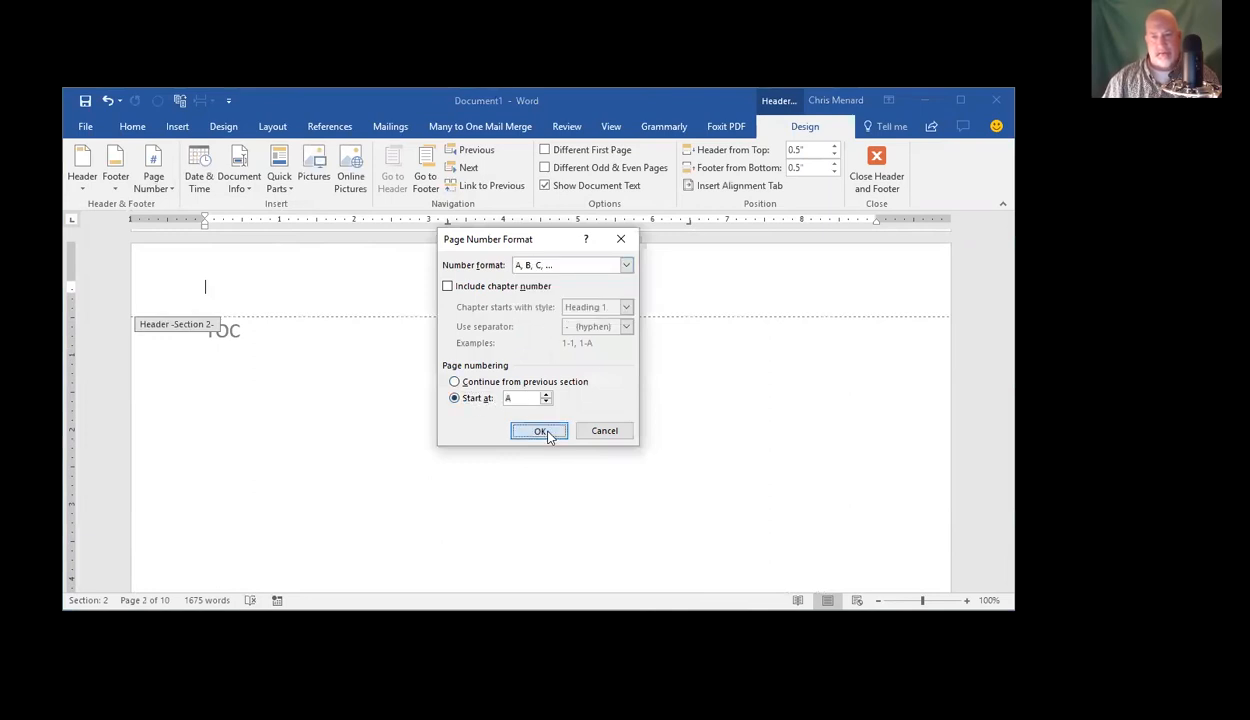
Insert a Plain Number 2 page number at the top of the TOC page and close header editing
{"action": "left_click", "coordinate": [154, 183]}
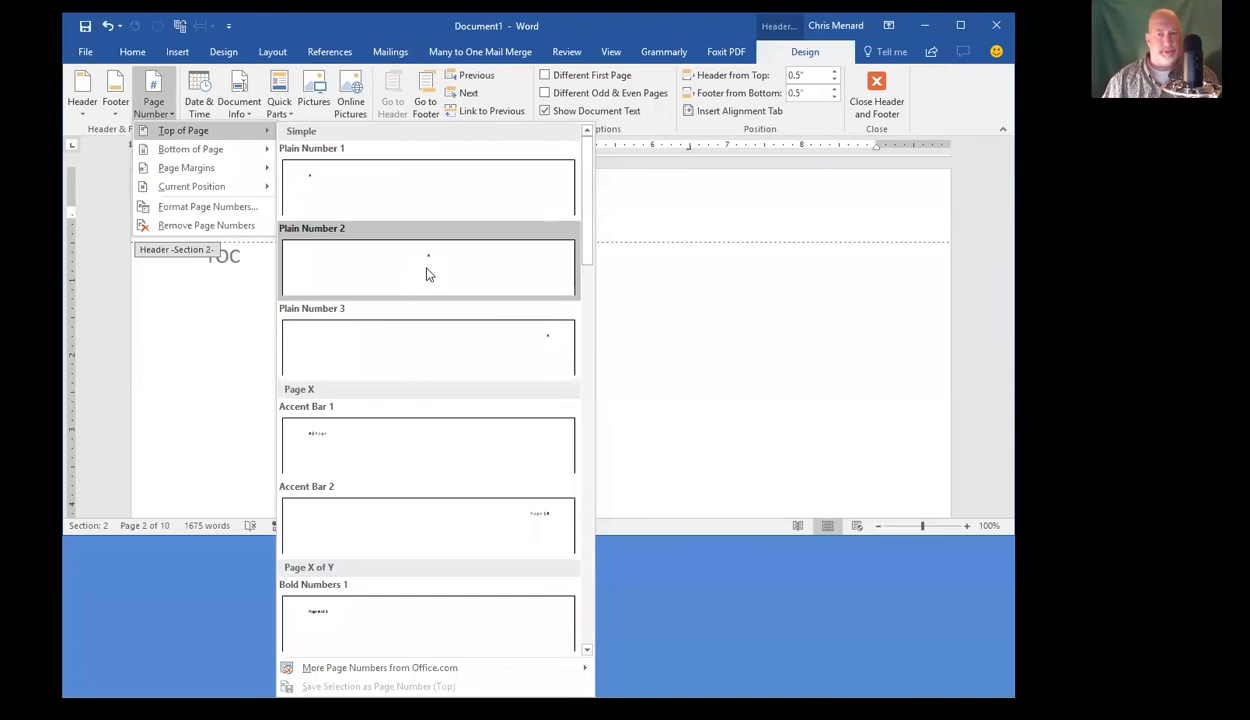
{"action": "left_click", "coordinate": [450, 282]}
{"action": "scroll", "coordinate": [515, 302], "scroll_direction": "up", "scroll_amount": 5}
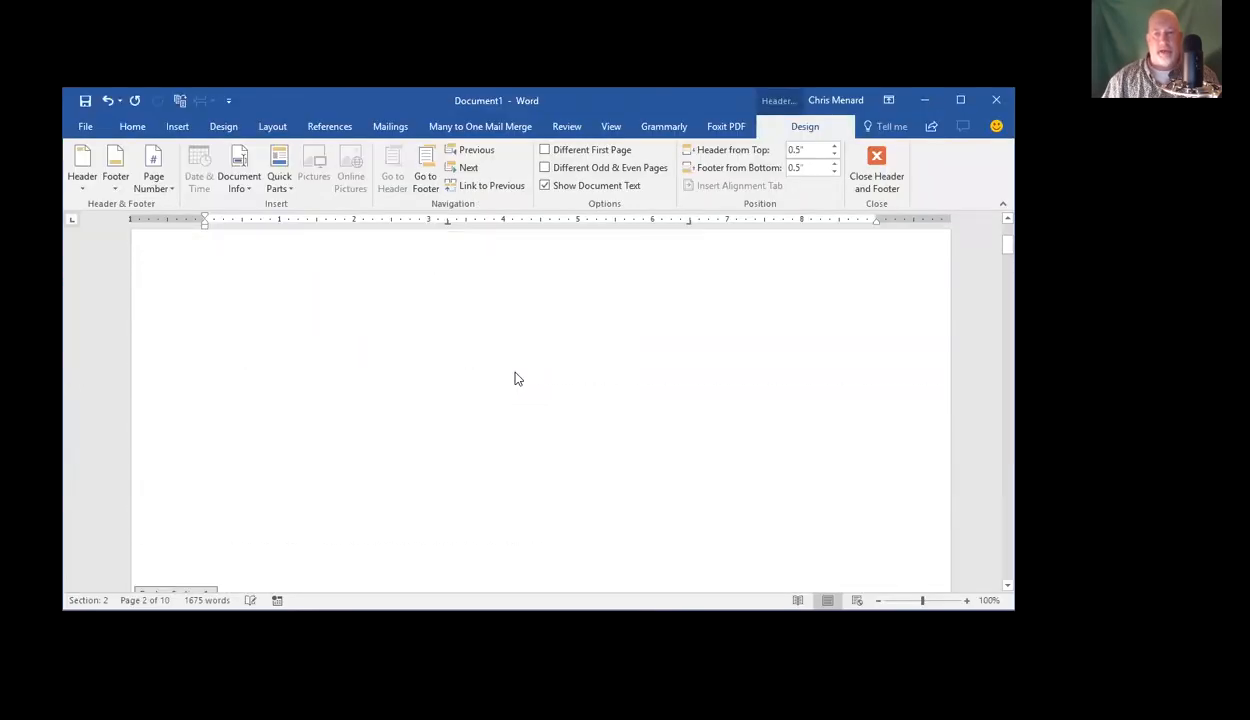
{"action": "scroll", "coordinate": [514, 376], "scroll_direction": "up", "scroll_amount": 3}
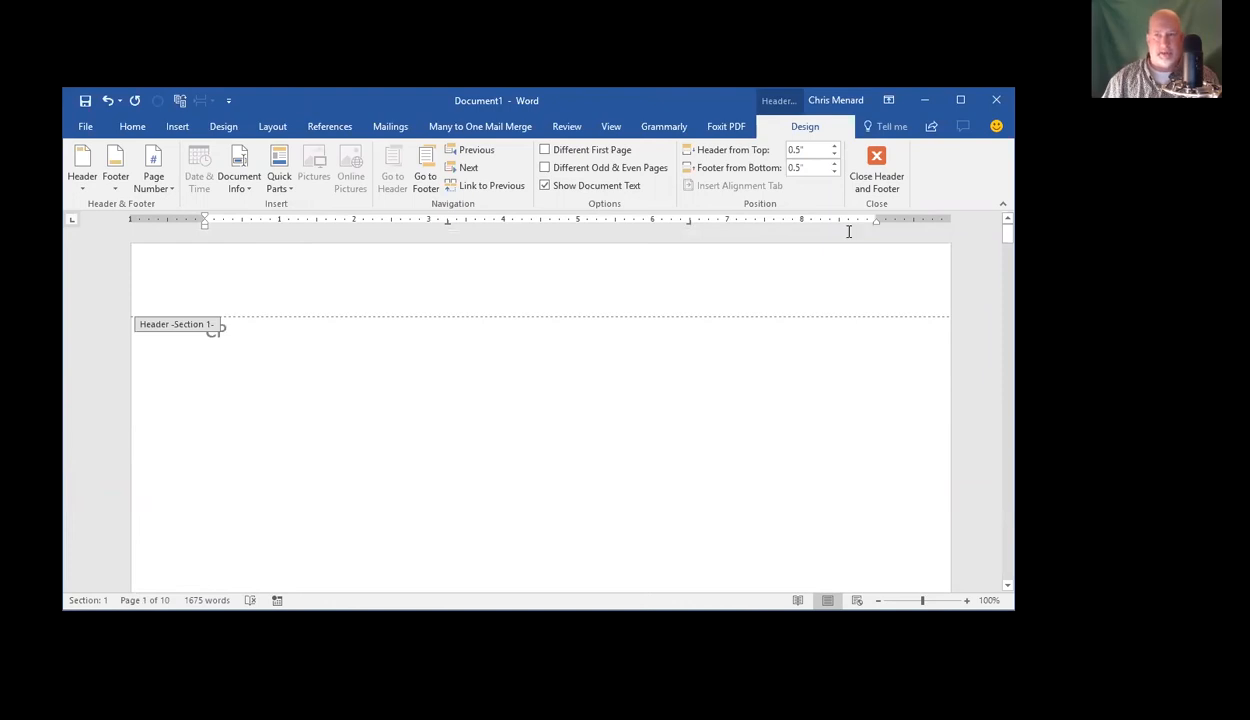
{"action": "left_click", "coordinate": [874, 172]}
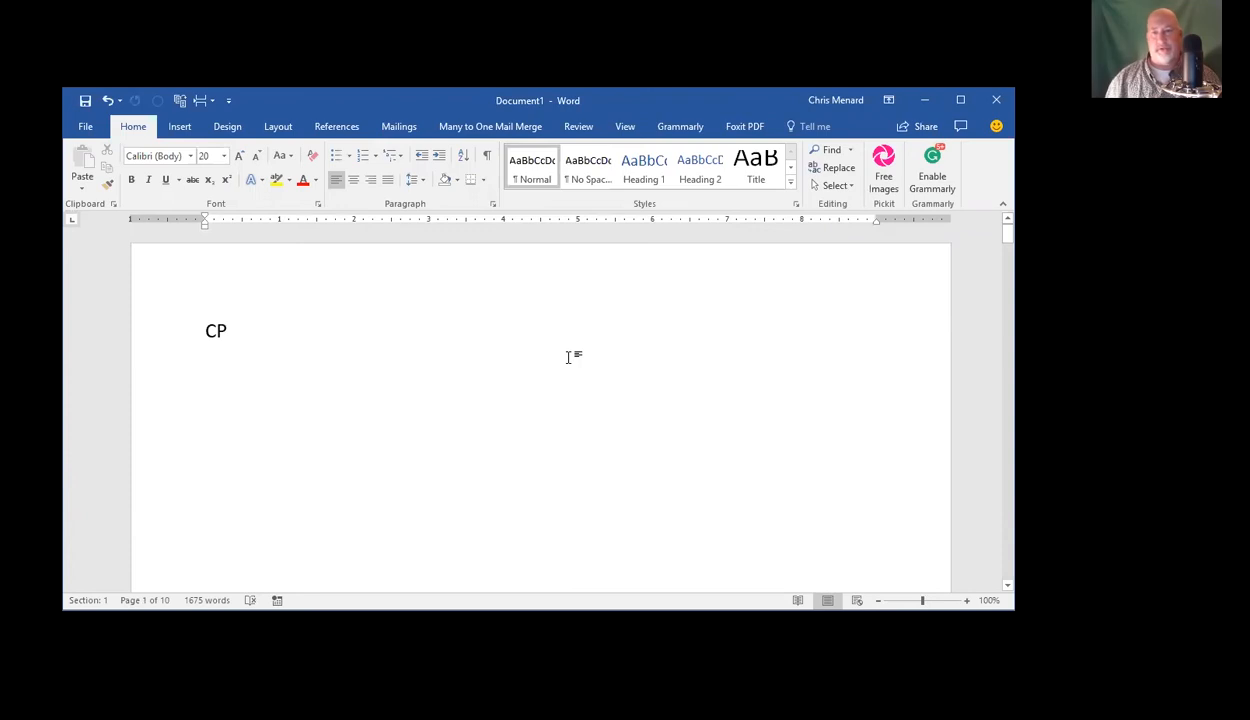
Examine the page numbering in the headers from the cover page through the TOC and body pages
{"action": "scroll", "coordinate": [498, 368], "scroll_direction": "down", "scroll_amount": 1}
{"action": "scroll", "coordinate": [498, 368], "scroll_direction": "down", "scroll_amount": 18}
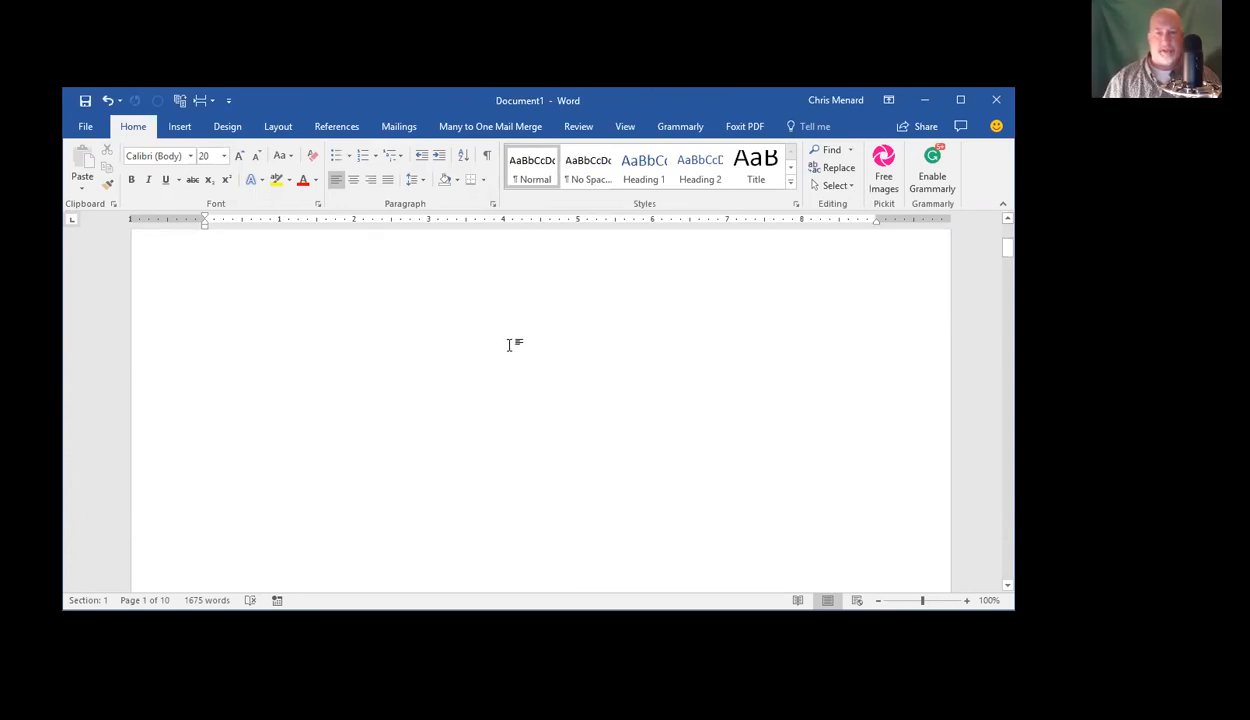
{"action": "scroll", "coordinate": [513, 364], "scroll_direction": "down", "scroll_amount": 1}
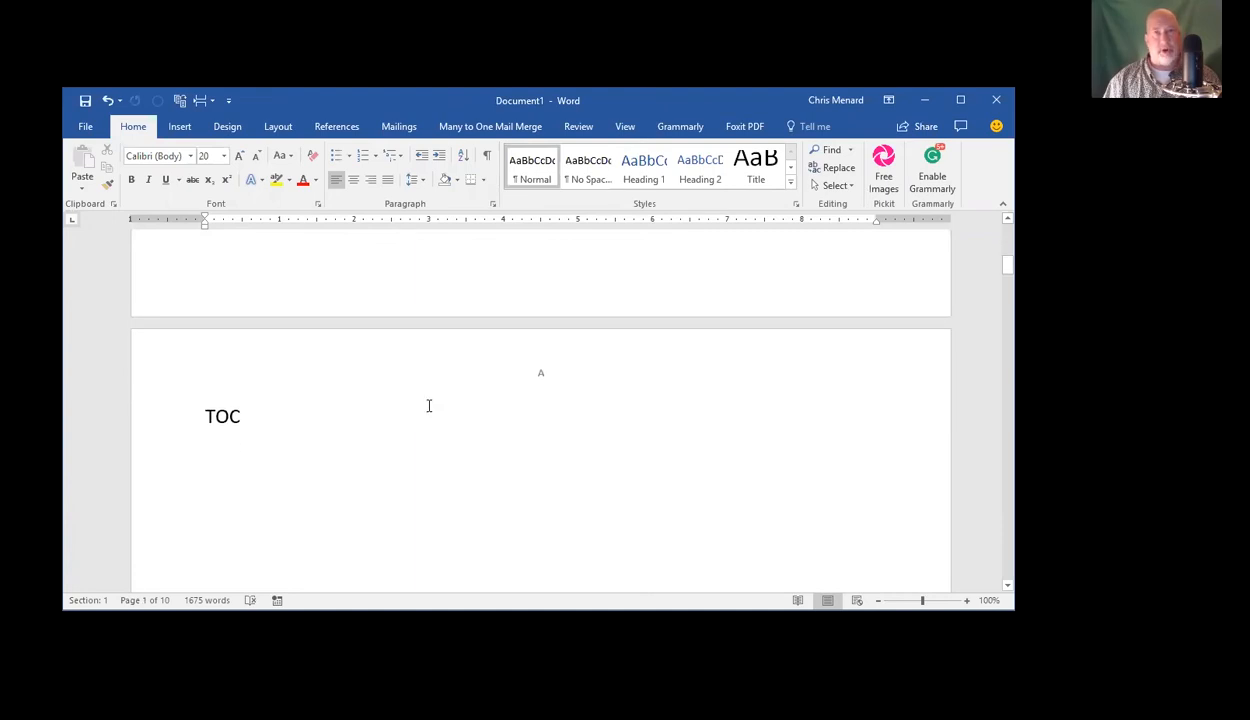
{"action": "scroll", "coordinate": [427, 405], "scroll_direction": "down", "scroll_amount": 2}
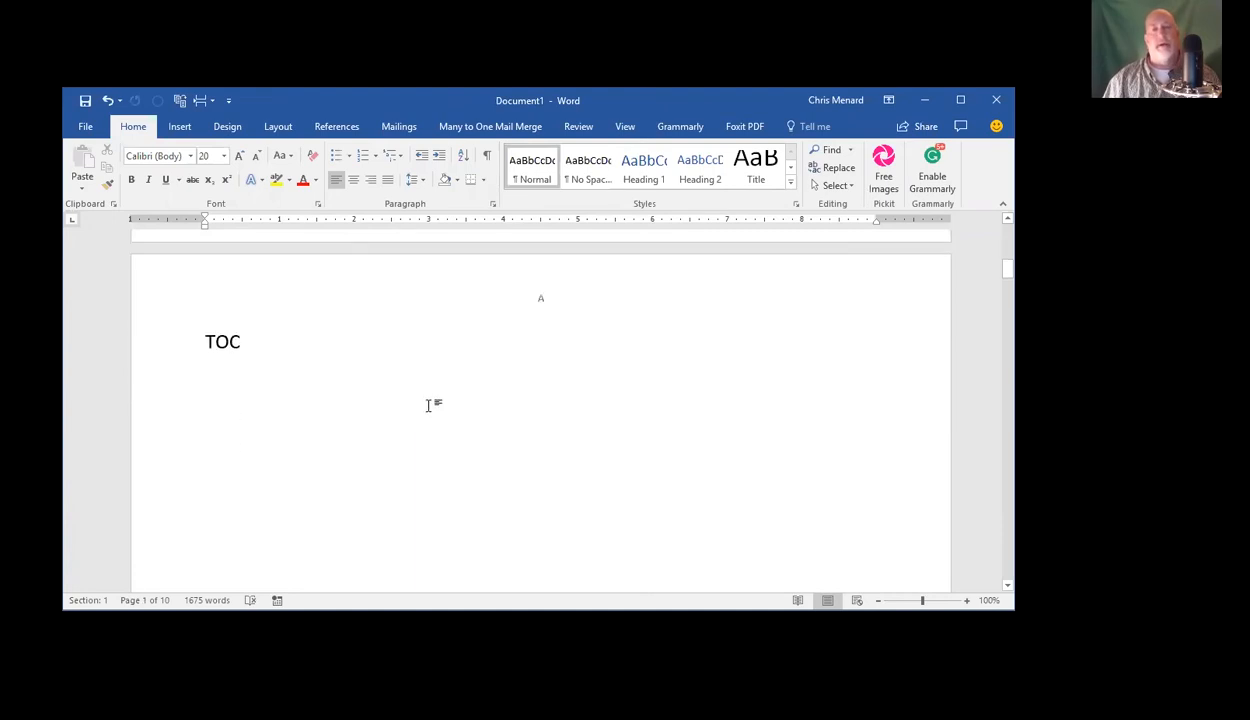
{"action": "left_click", "coordinate": [247, 346]}
{"action": "scroll", "coordinate": [352, 368], "scroll_direction": "down", "scroll_amount": 3}
{"action": "scroll", "coordinate": [450, 390], "scroll_direction": "down", "scroll_amount": 10}
{"action": "scroll", "coordinate": [544, 382], "scroll_direction": "down", "scroll_amount": 12}
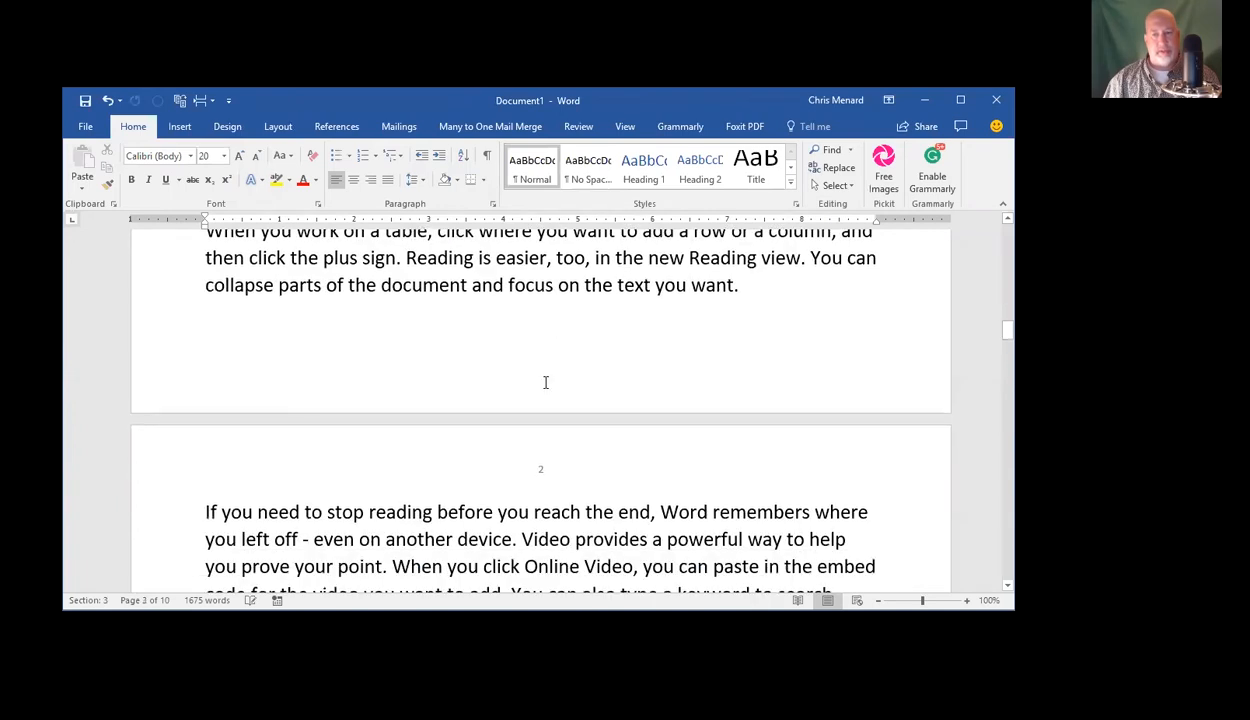
{"action": "scroll", "coordinate": [544, 382], "scroll_direction": "down", "scroll_amount": 12}
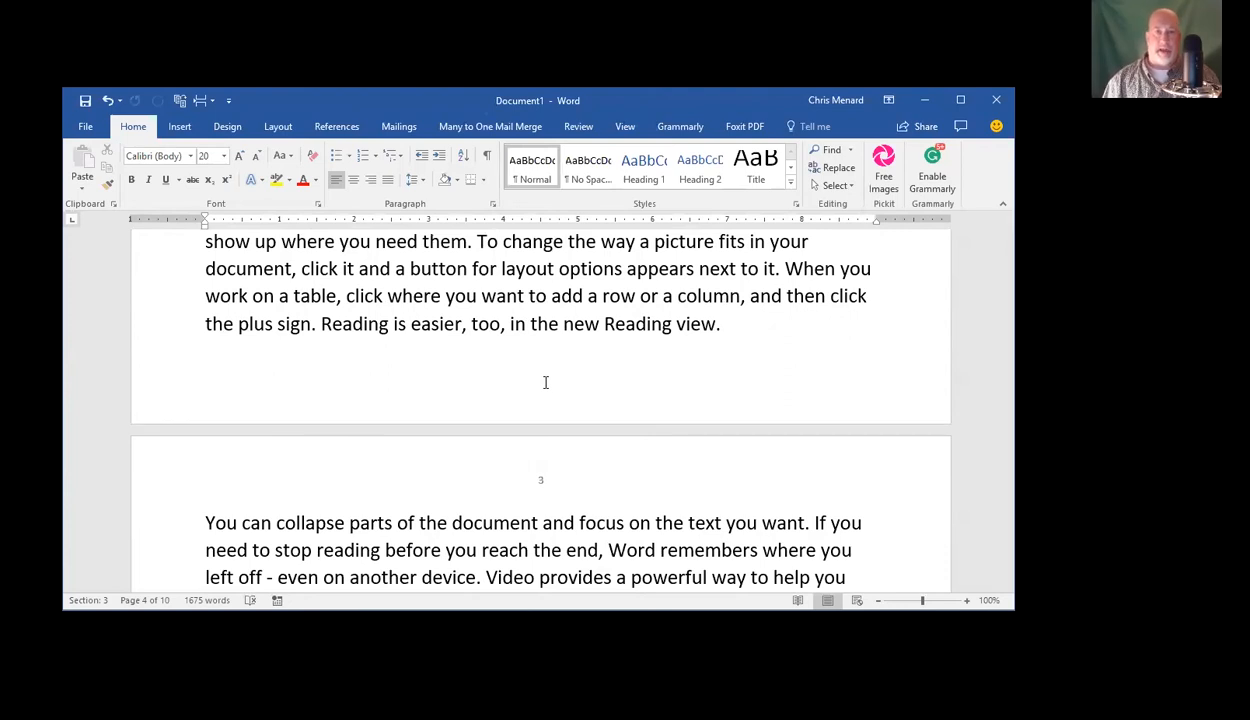
{"action": "scroll", "coordinate": [546, 383], "scroll_direction": "up", "scroll_amount": 12}
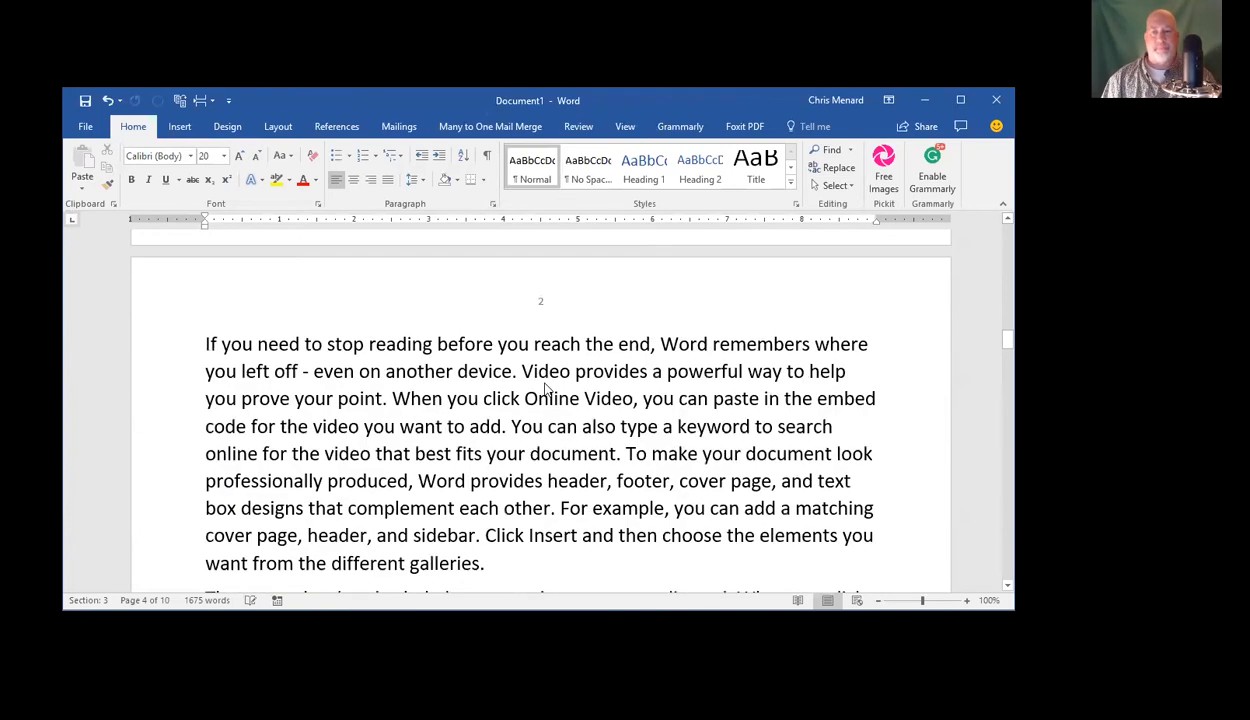
{"action": "scroll", "coordinate": [500, 350], "scroll_direction": "up", "scroll_amount": 15}
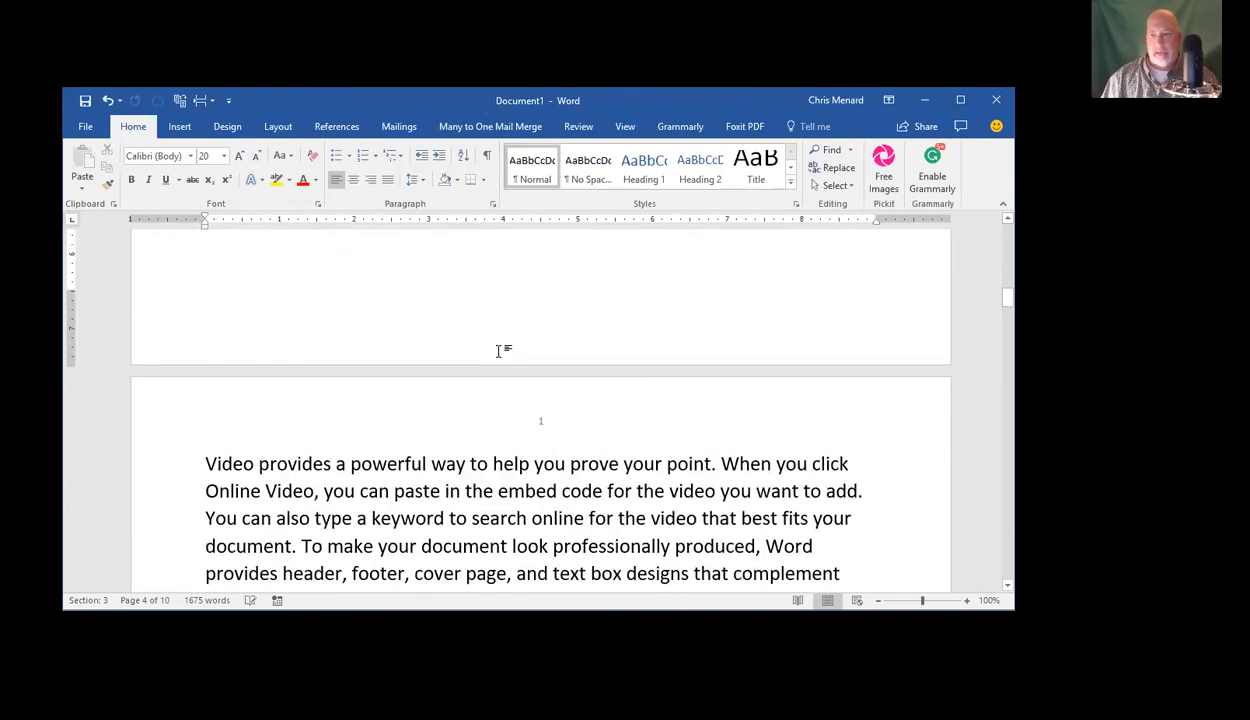
Replace the existing text on the cover page with the title "Annual Report"
{"action": "scroll", "coordinate": [500, 350], "scroll_direction": "up", "scroll_amount": 20}
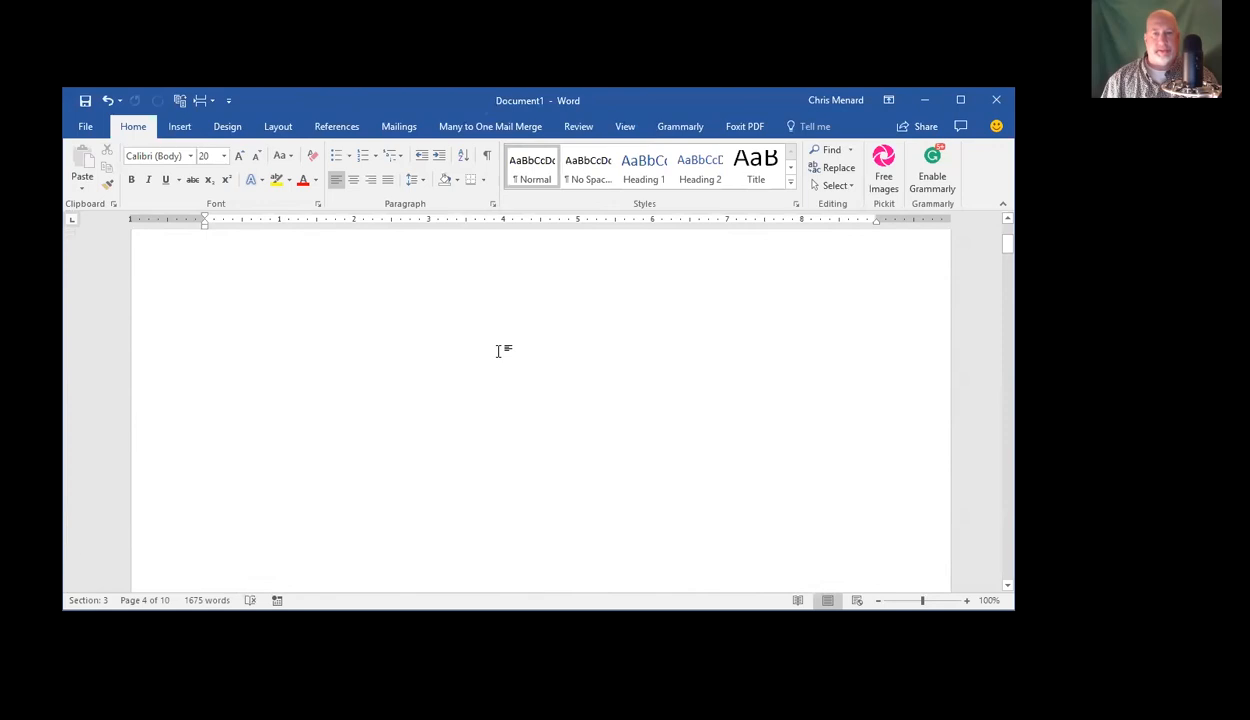
{"action": "left_click", "coordinate": [216, 294]}
{"action": "key", "text": "Delete"}
{"action": "type", "text": "A"}
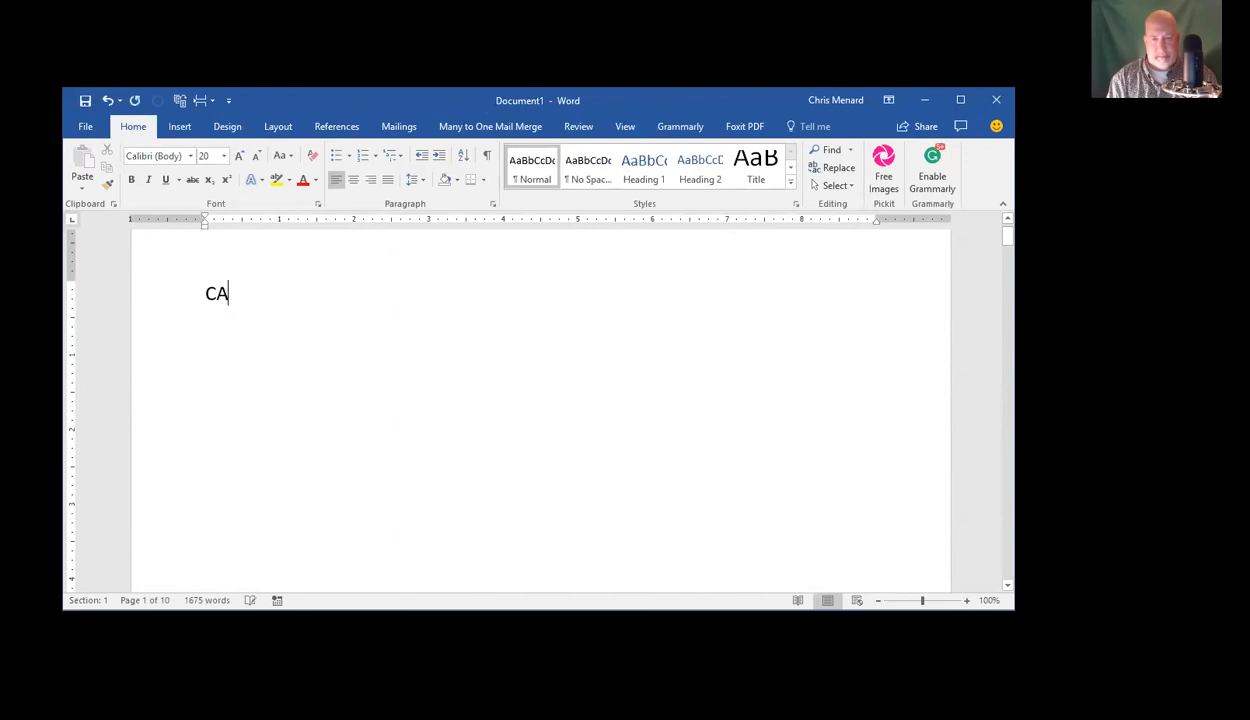
{"action": "type", "text": "nnua"}
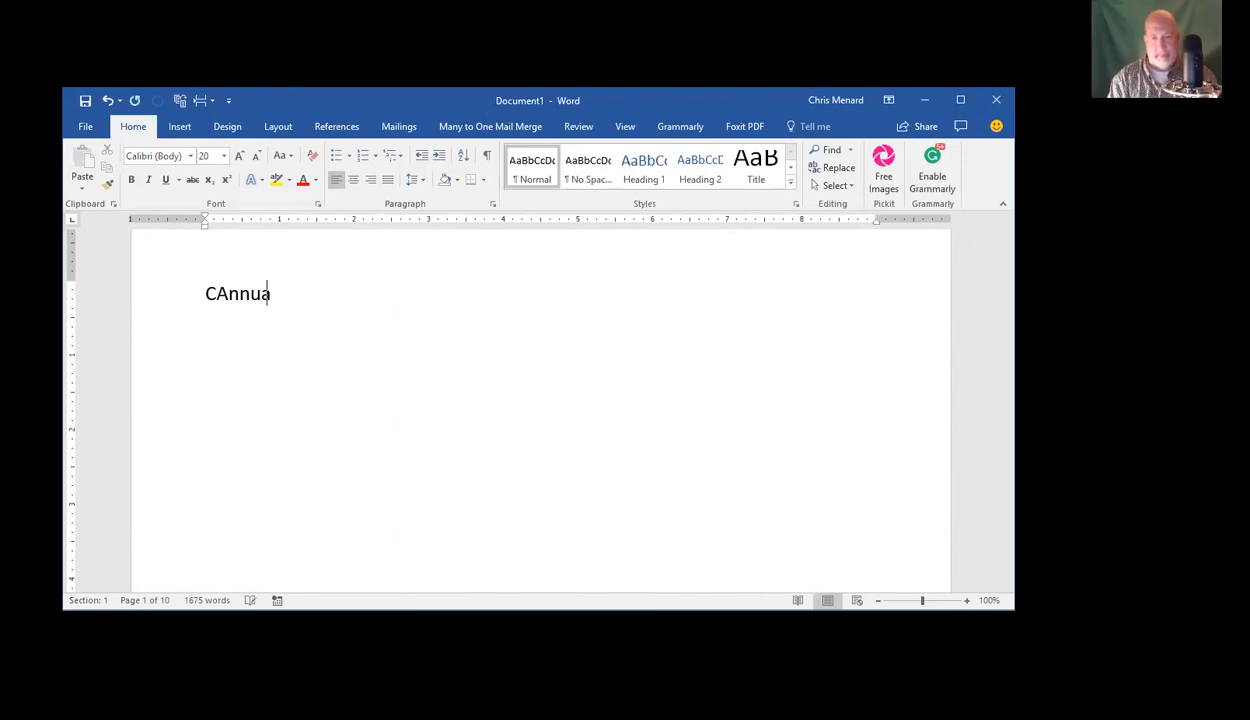
{"action": "type", "text": "l Report"}
{"action": "key", "text": "Return"}
{"action": "left_click", "coordinate": [211, 293]}
{"action": "key", "text": "BackSpace"}
Add "By" and the author's full name on separate lines below the Annual Report title
{"action": "key", "text": "Down"}
{"action": "type", "text": "By"}
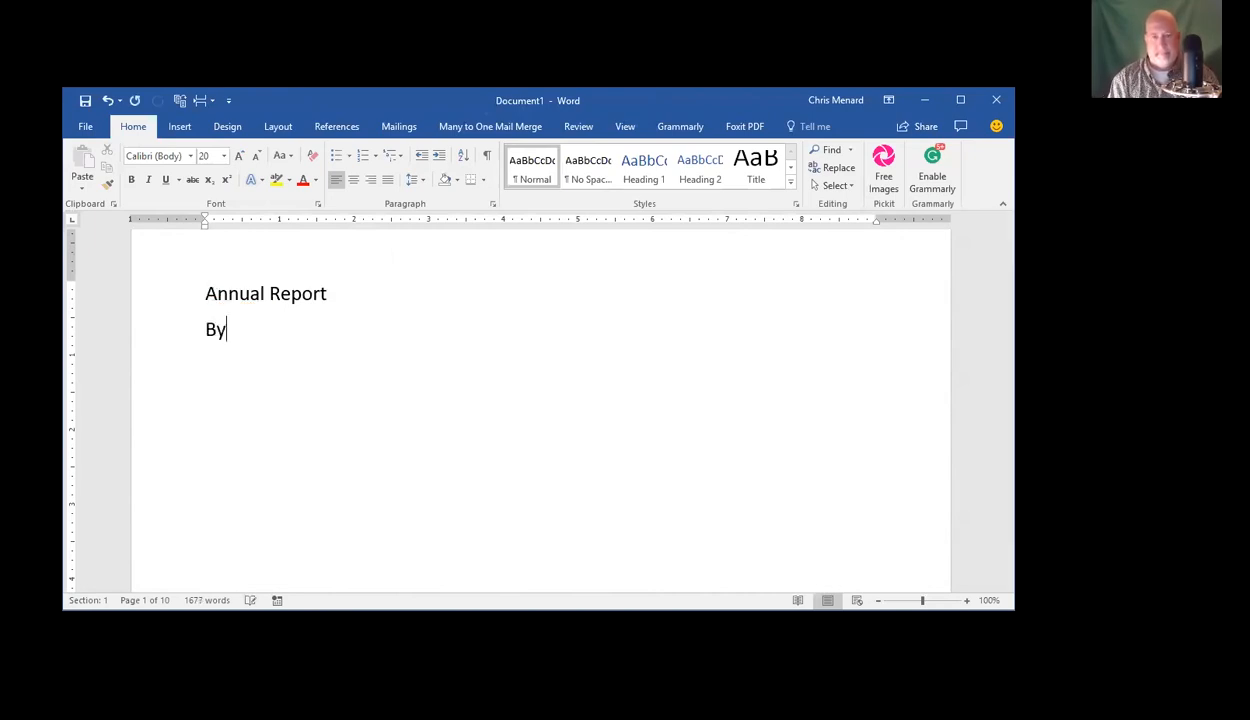
{"action": "key", "text": "Return"}
{"action": "type", "text": "Chri"}
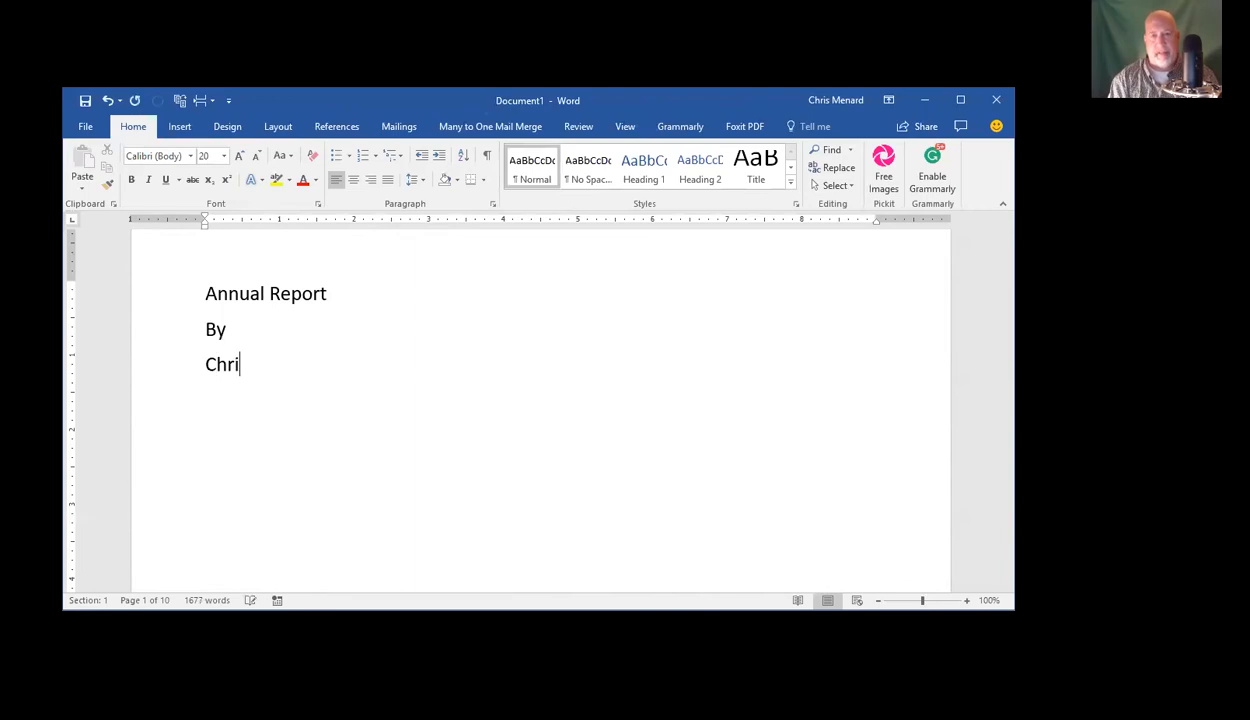
{"action": "type", "text": "s Menard"}
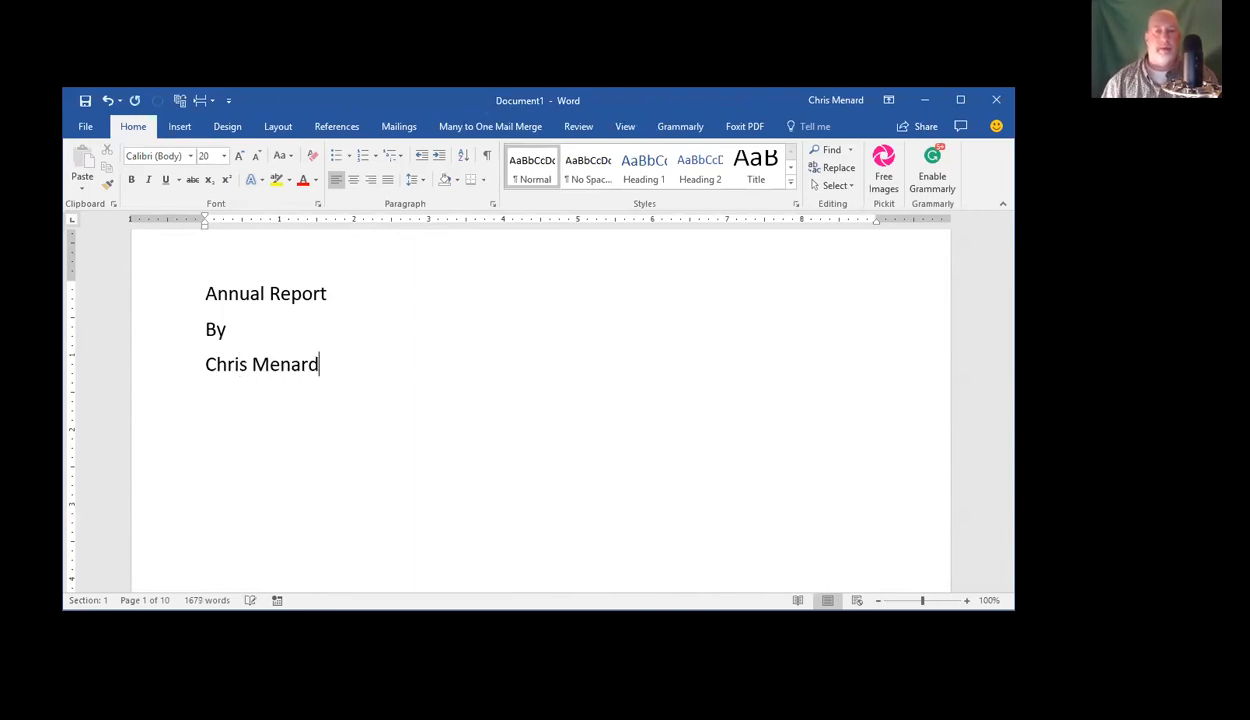
Center the three cover page lines horizontally and set their font size to 36
{"action": "left_click_drag", "start_coordinate": [163, 300], "coordinate": [160, 373]}
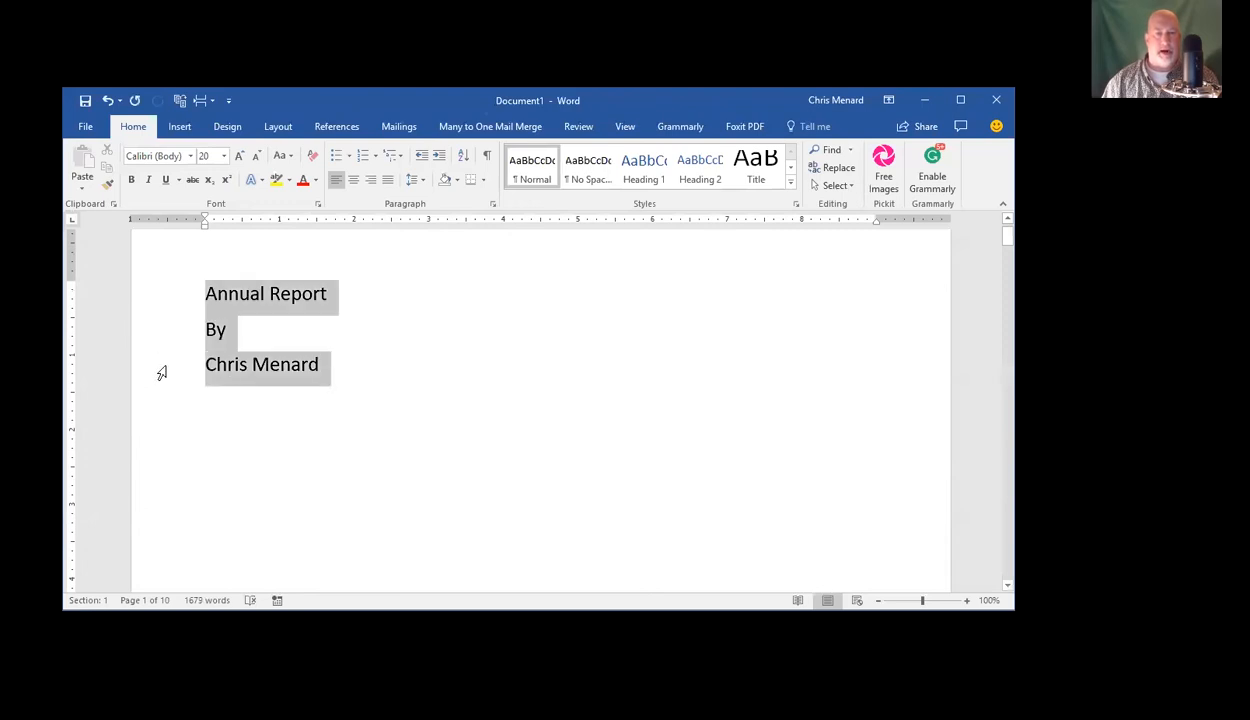
{"action": "left_click", "coordinate": [354, 180]}
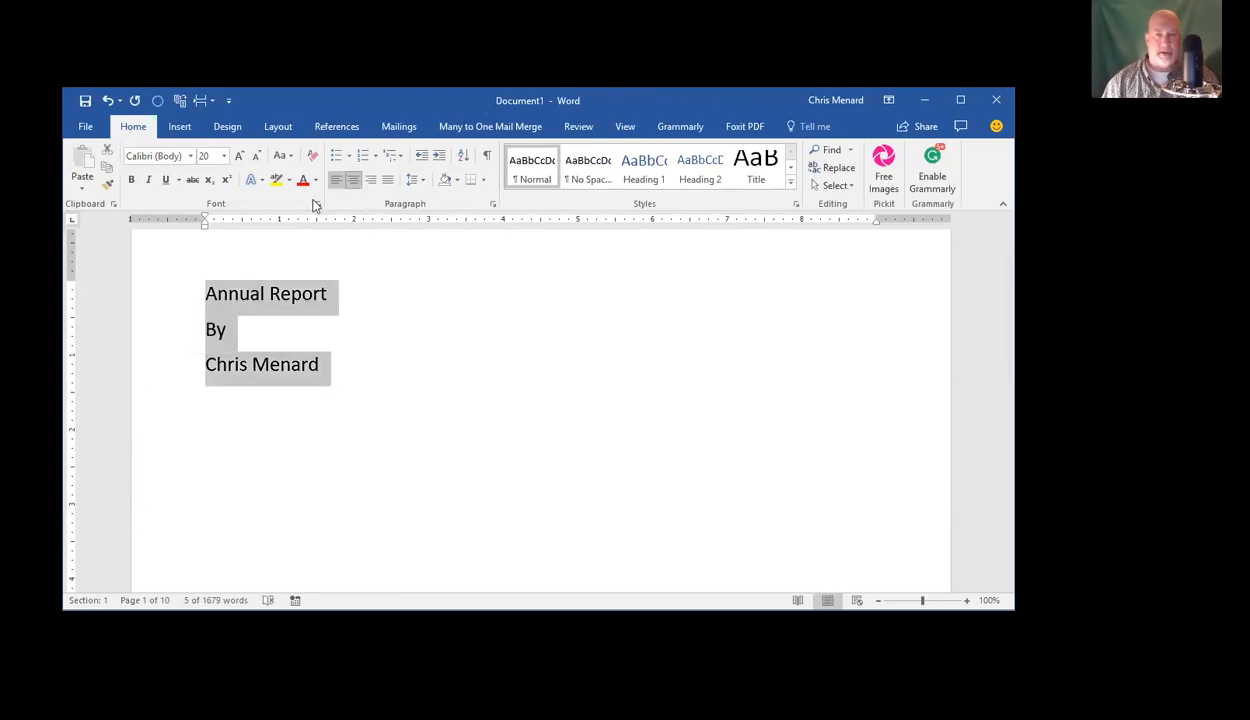
{"action": "left_click", "coordinate": [224, 156]}
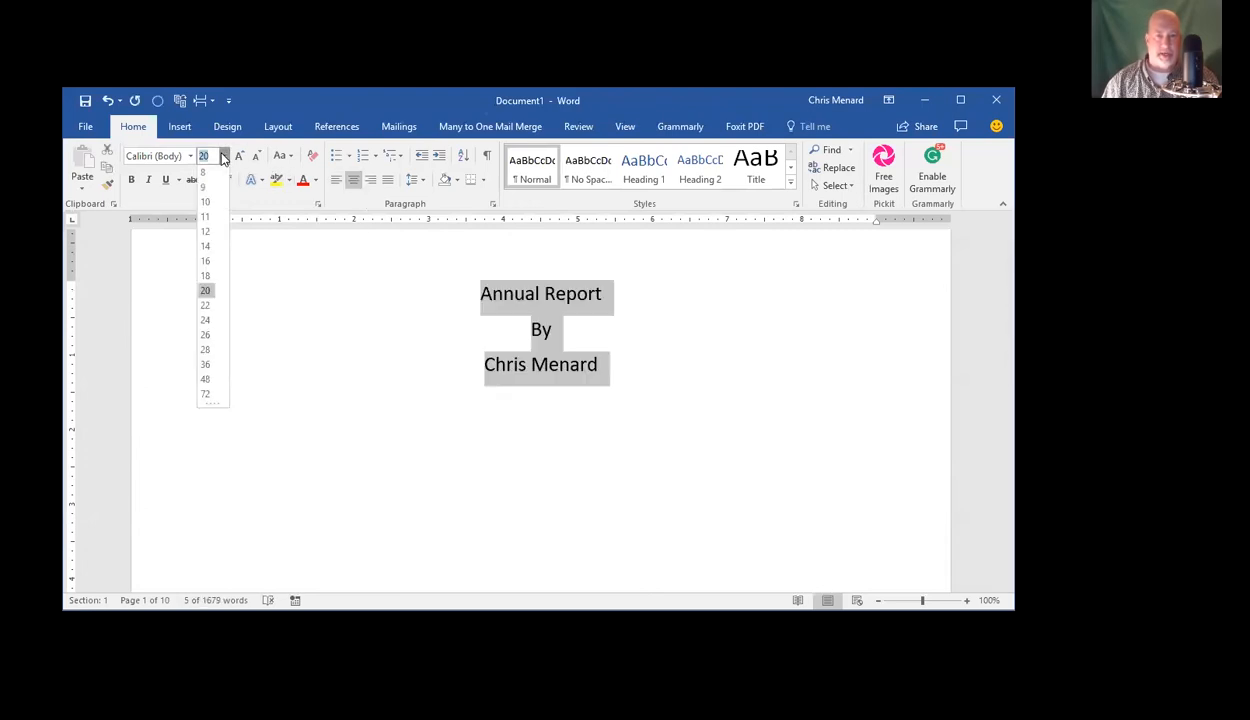
{"action": "left_click", "coordinate": [206, 366]}
{"action": "left_click", "coordinate": [481, 309]}
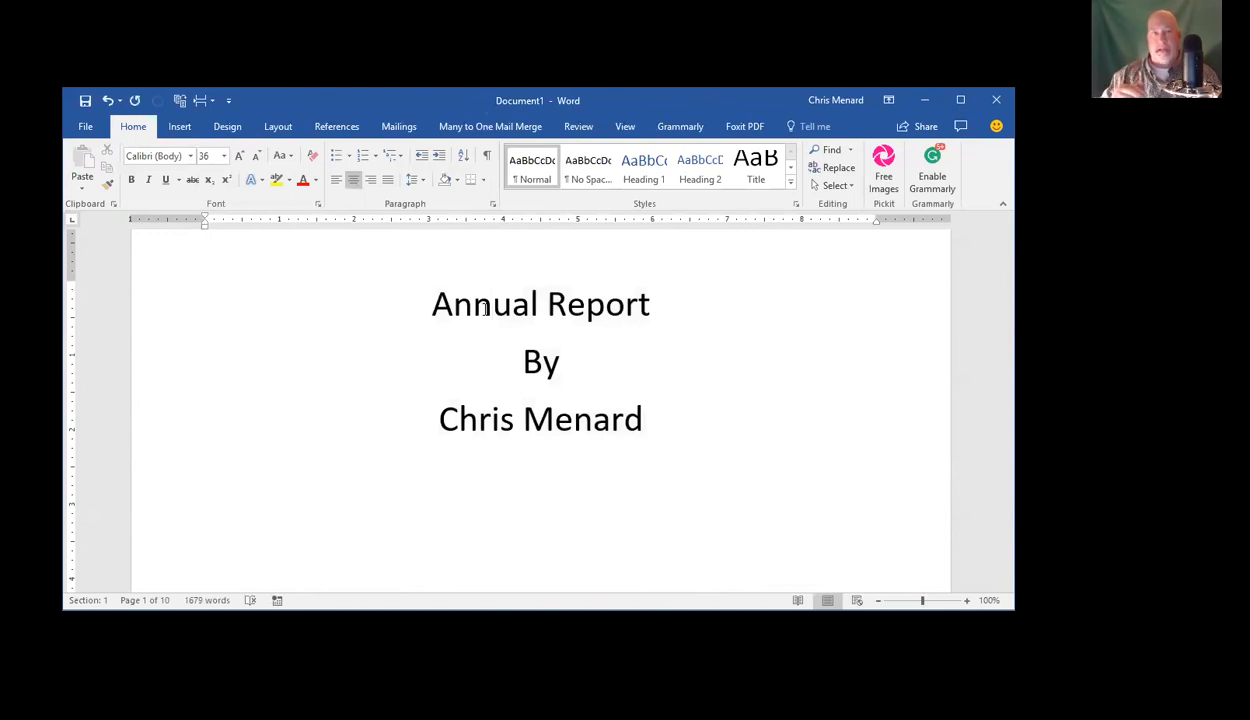
Insert two blank lines above the Annual Report title and remove them again
{"action": "left_click", "coordinate": [431, 300]}
{"action": "key", "text": "Return"}
{"action": "key", "text": "Return"}
{"action": "key", "text": "BackSpace"}
{"action": "key", "text": "BackSpace"}
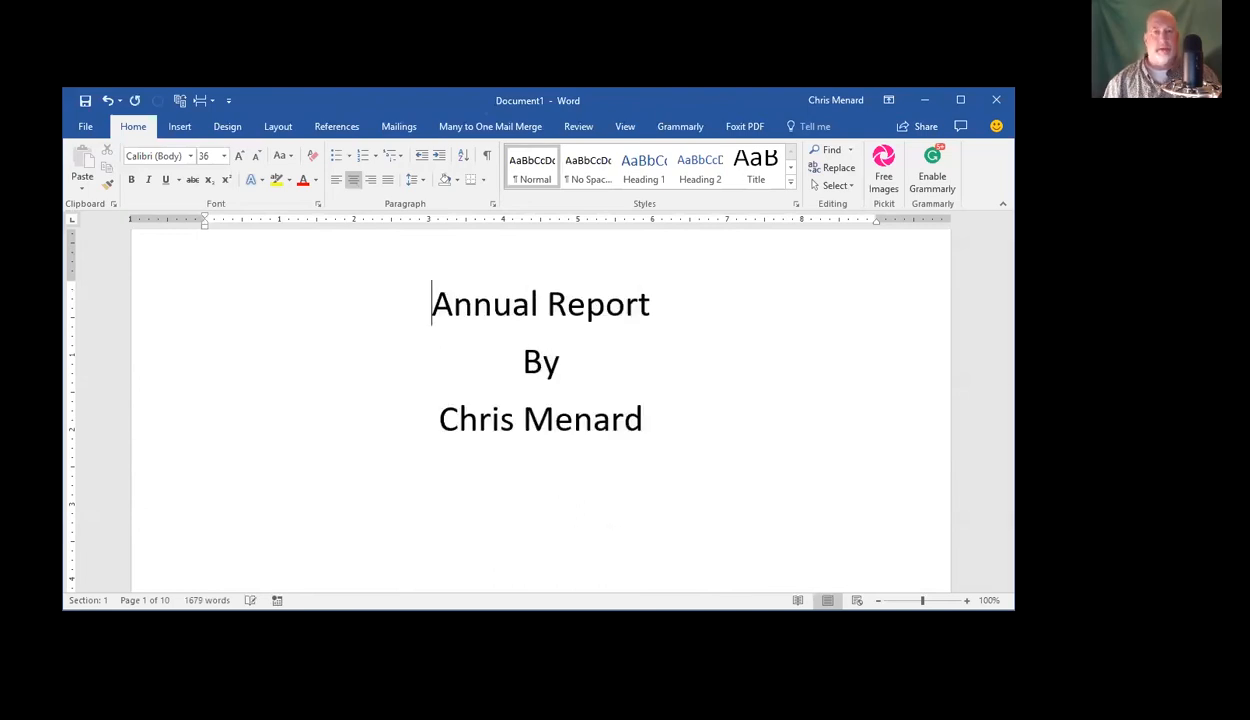
Set the vertical alignment of the cover page section to Center, applied to this section only, and zoom out to 60%
{"action": "left_click", "coordinate": [279, 133]}
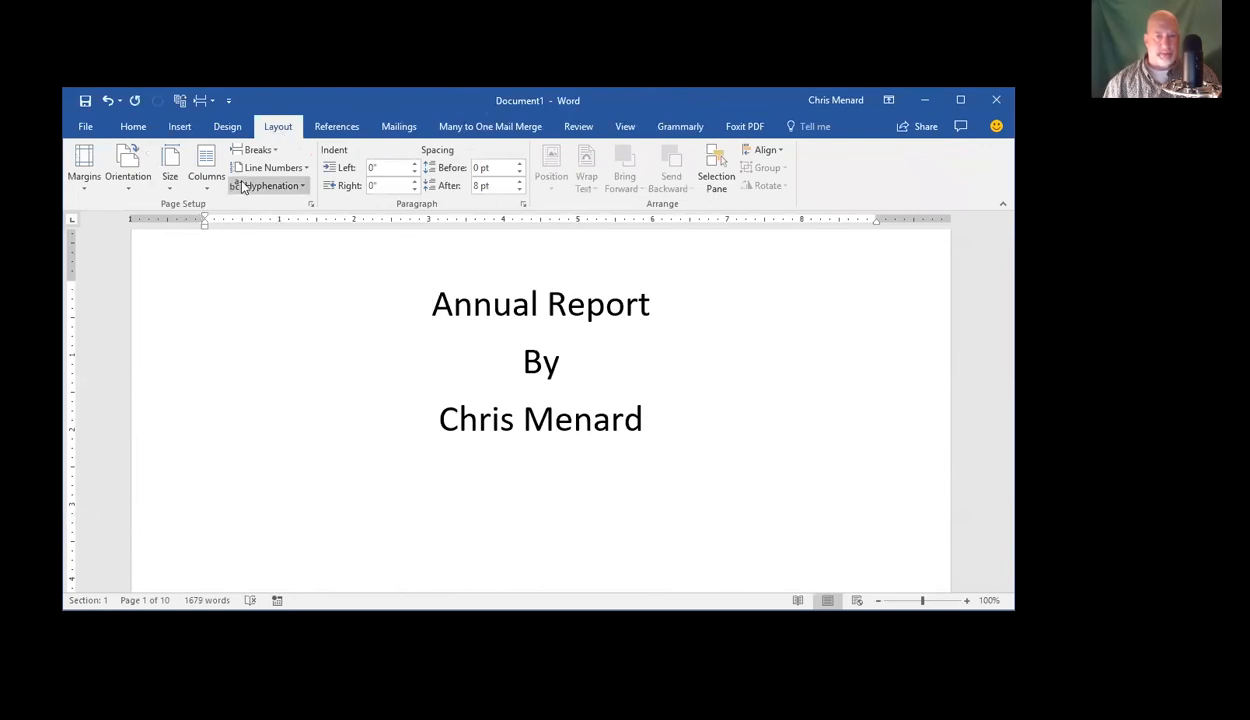
{"action": "left_click", "coordinate": [311, 204]}
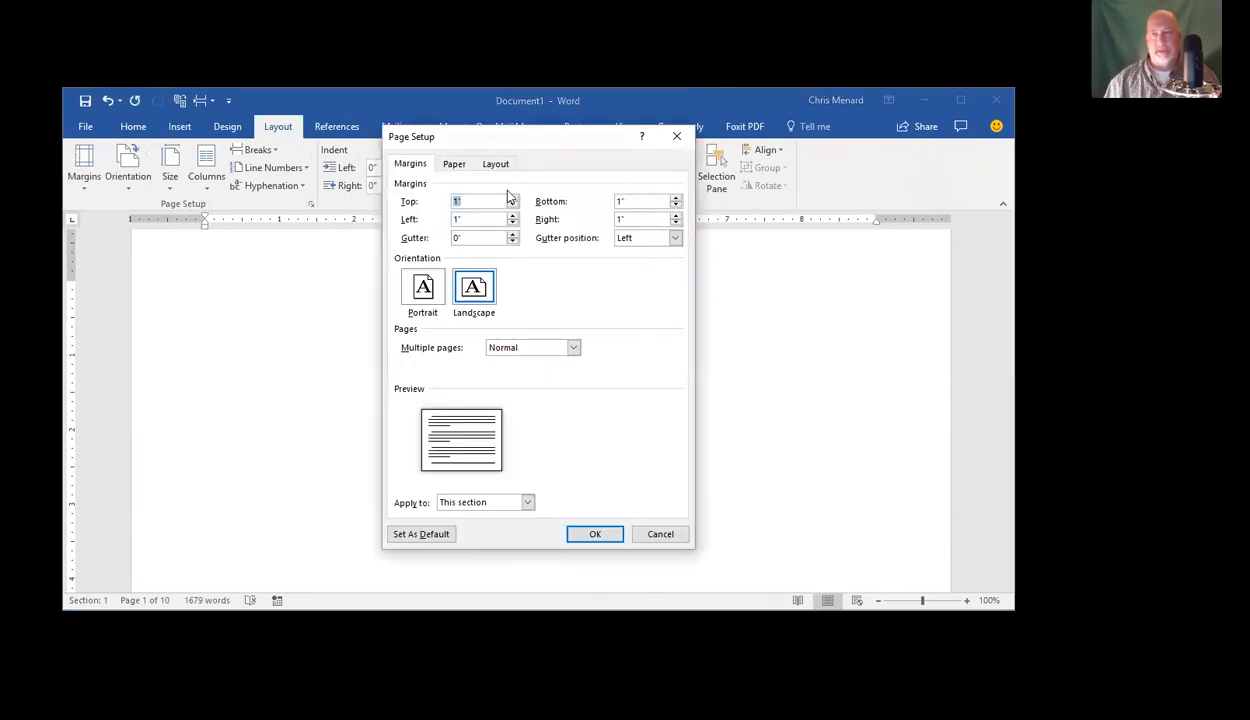
{"action": "left_click", "coordinate": [497, 165]}
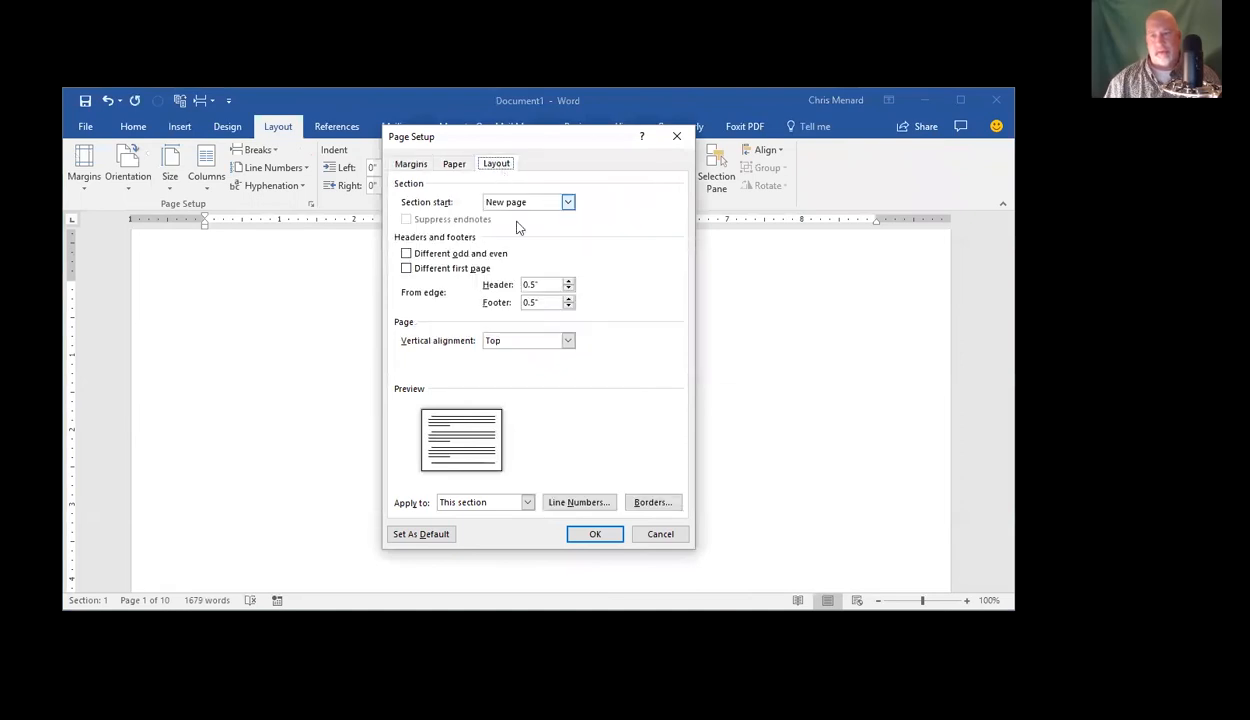
{"action": "left_click", "coordinate": [510, 344]}
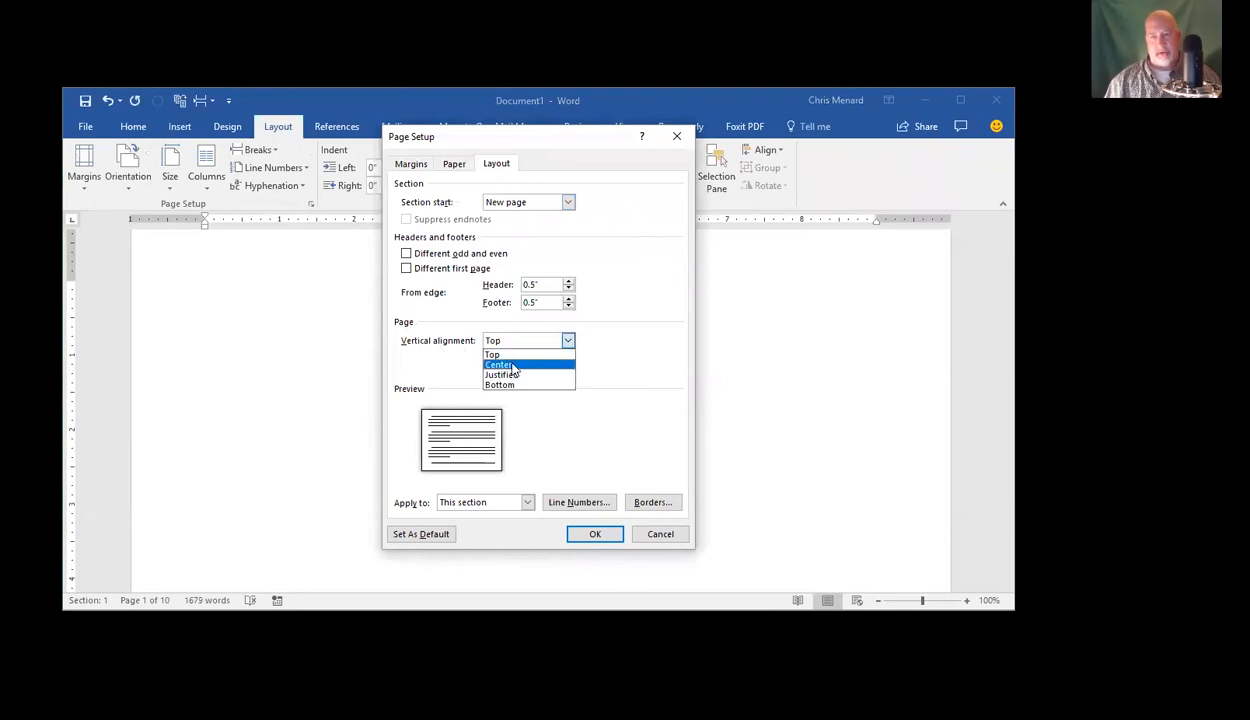
{"action": "left_click", "coordinate": [512, 366]}
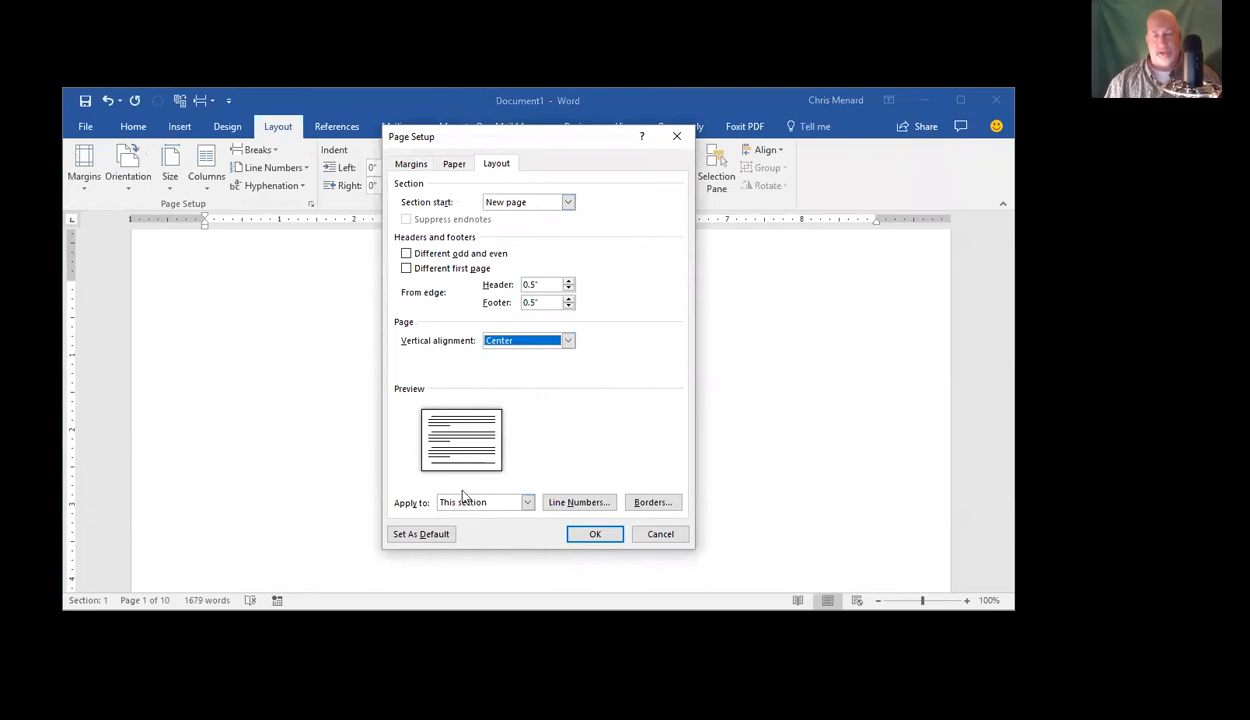
{"action": "left_click", "coordinate": [587, 536]}
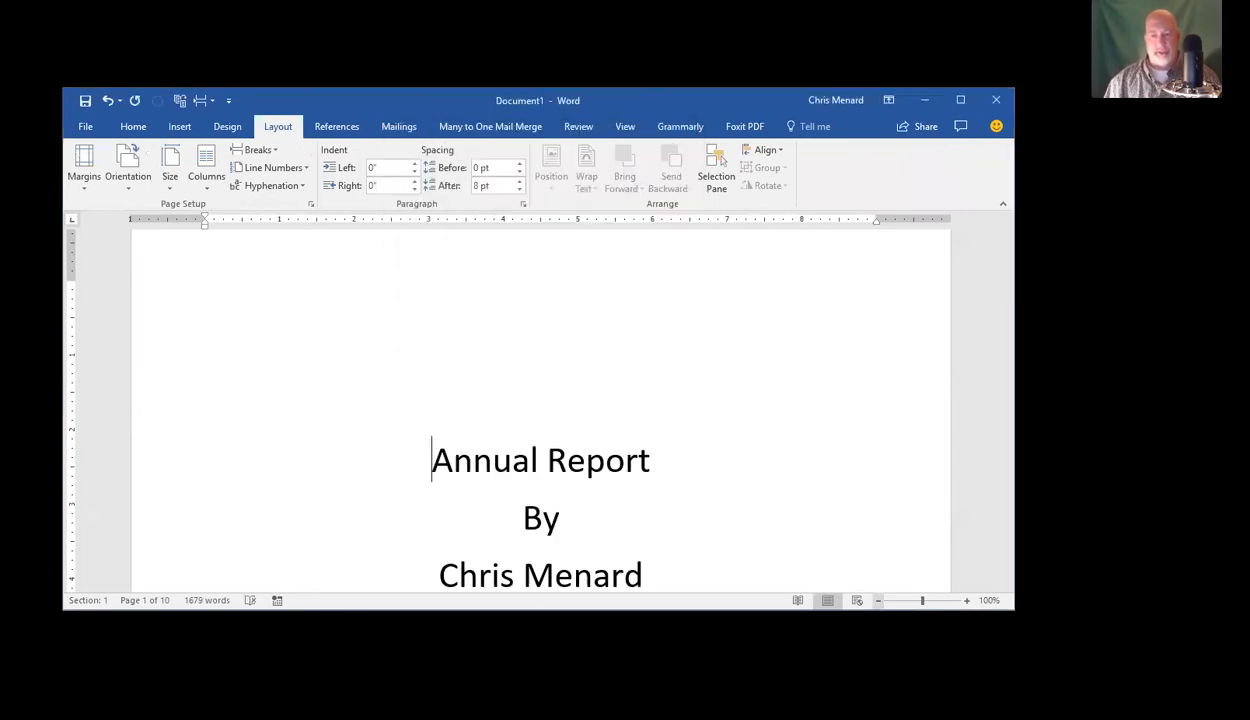
{"action": "scroll", "coordinate": [541, 400], "scroll_direction": "down", "scroll_amount": 5}
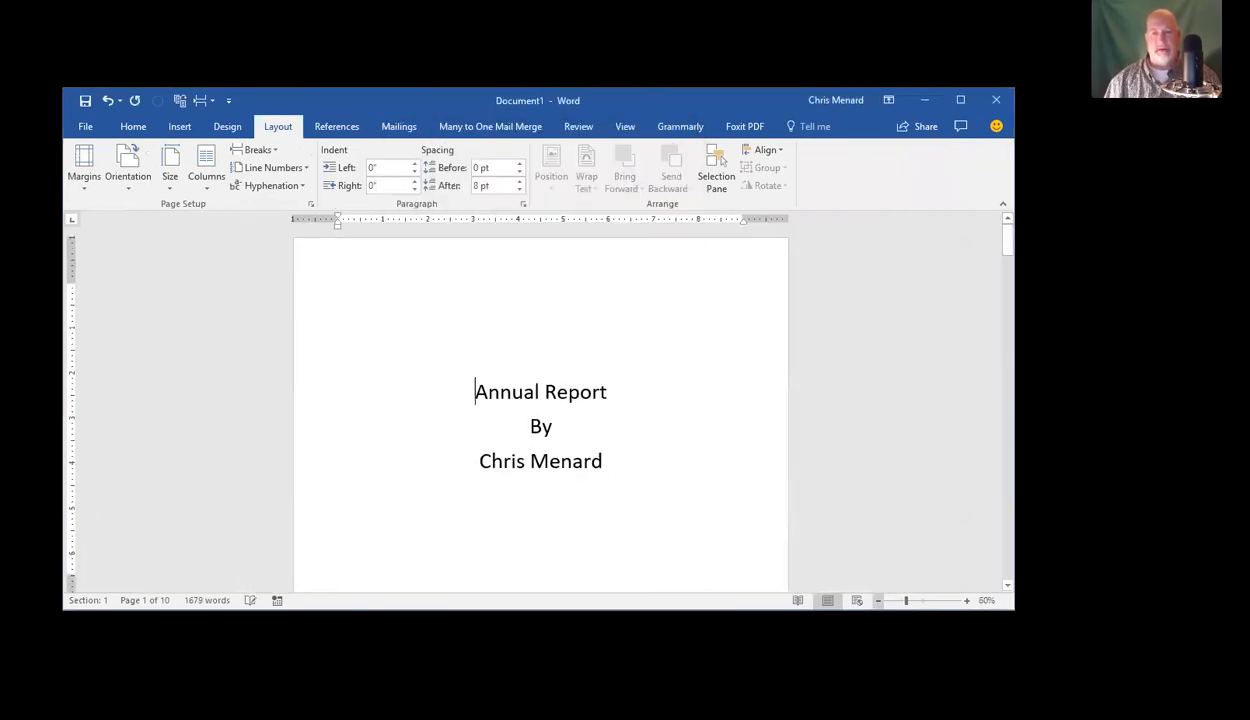
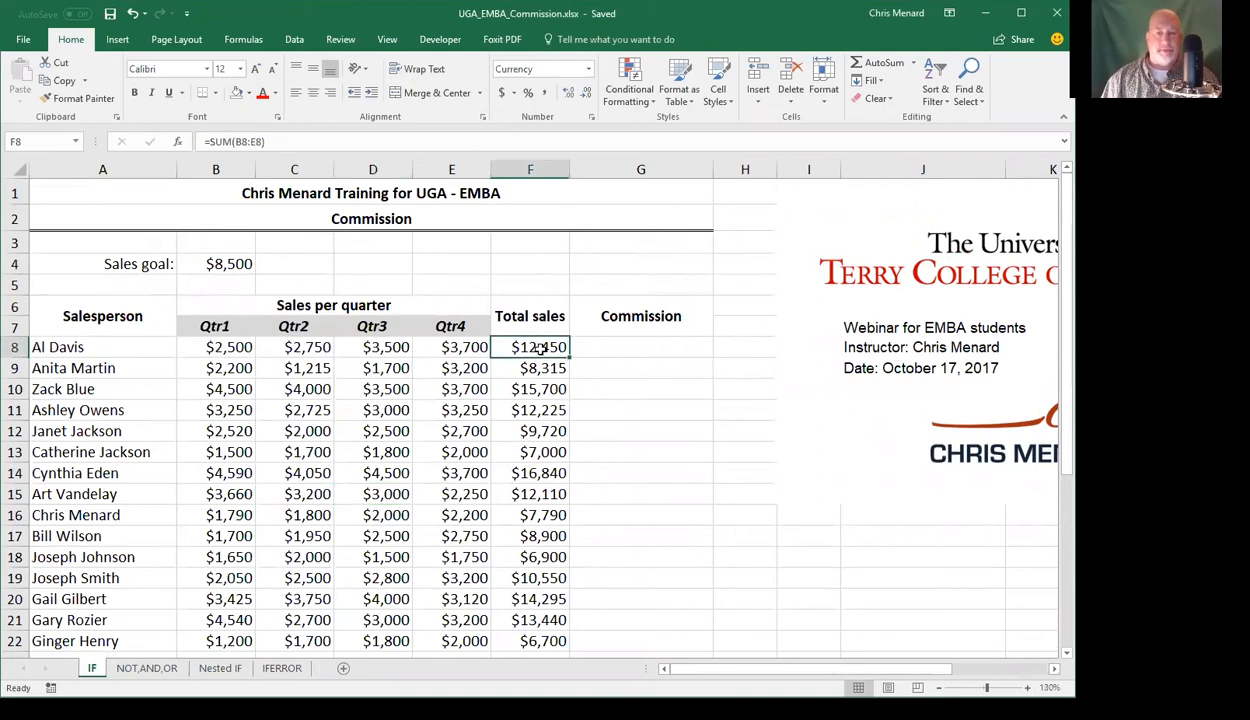
In the Excel workbook UGA_EMBA_Commission.xlsx, start an IF formula in G8 testing whether F8 is greater than the absolute reference $B$4
{"action": "left_click", "coordinate": [240, 265]}
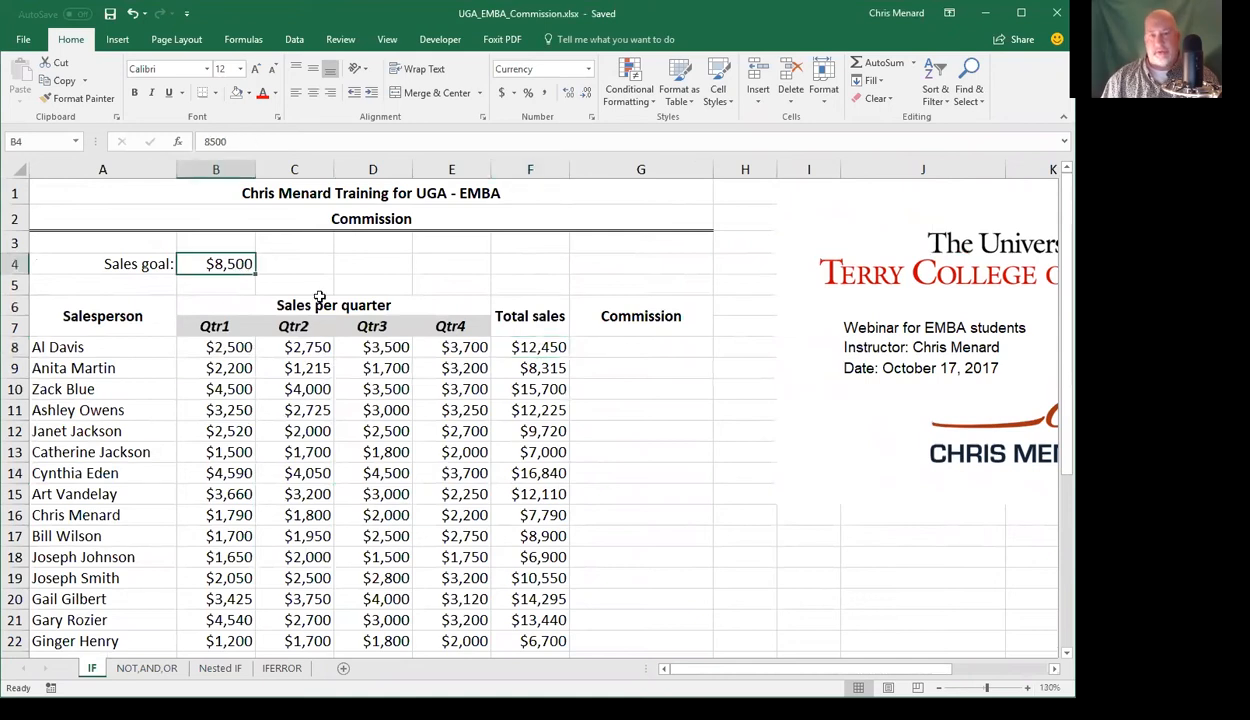
{"action": "left_click_drag", "start_coordinate": [602, 359], "coordinate": [603, 355]}
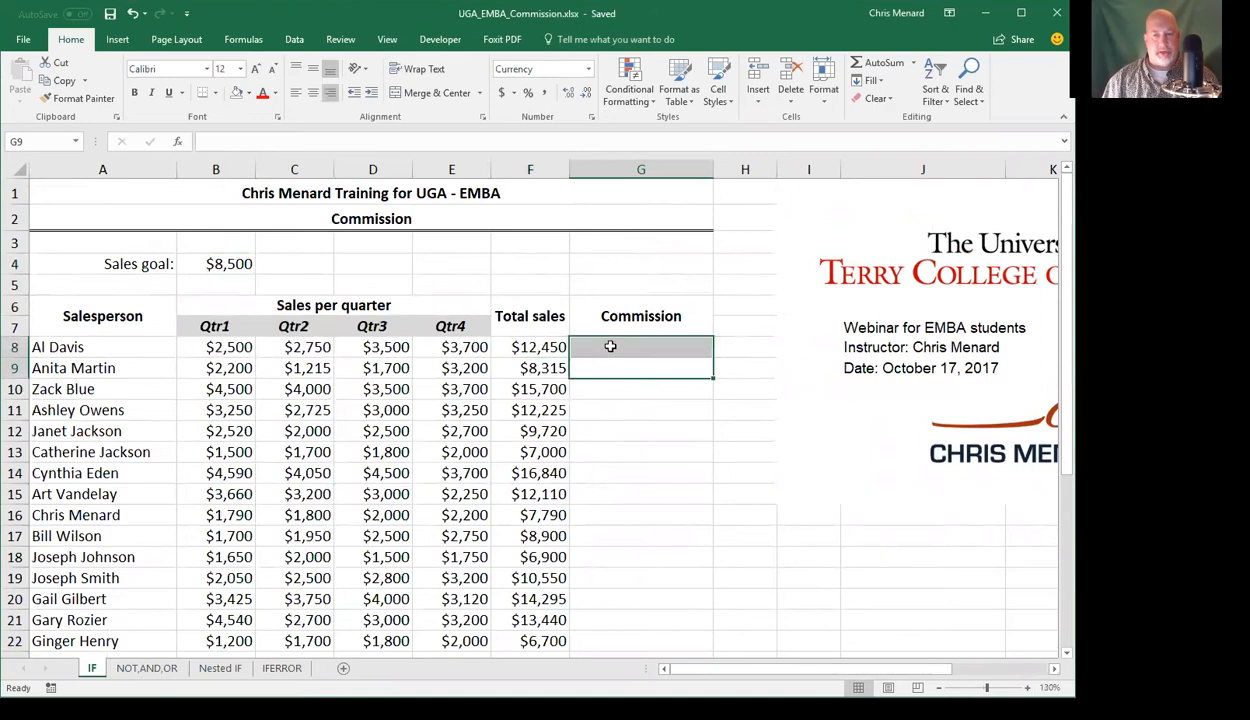
{"action": "left_click", "coordinate": [610, 346]}
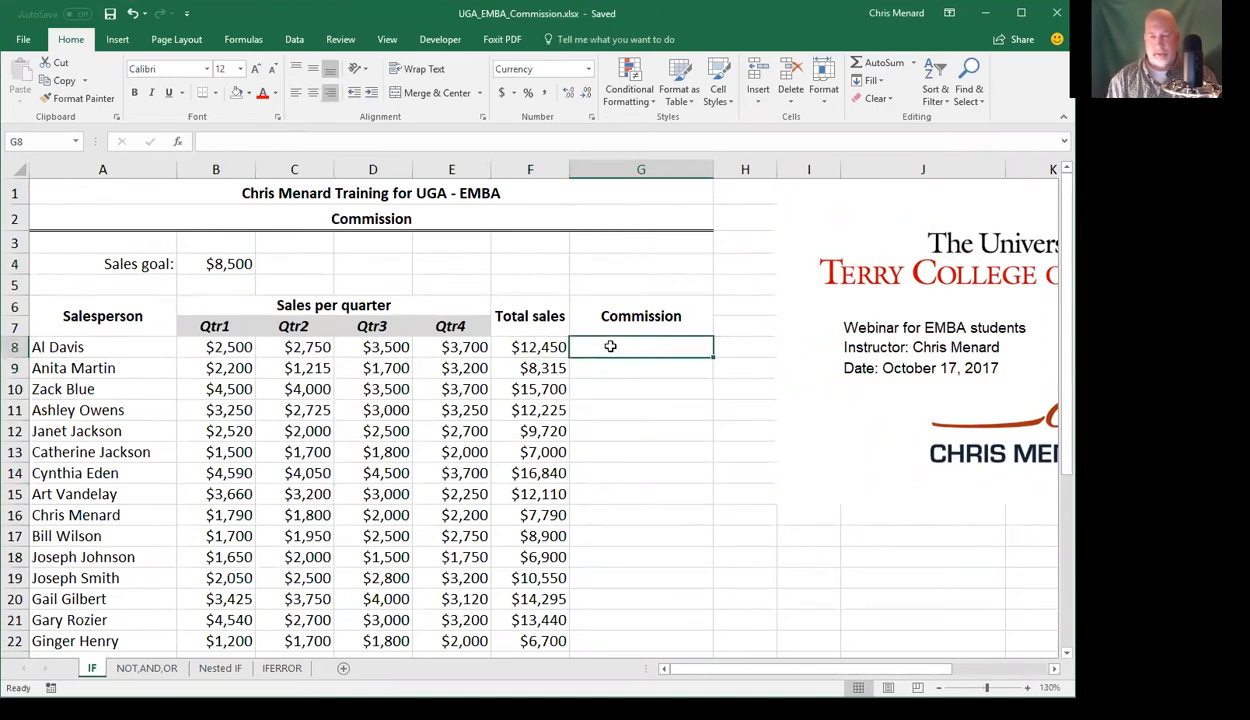
{"action": "type", "text": "=i"}
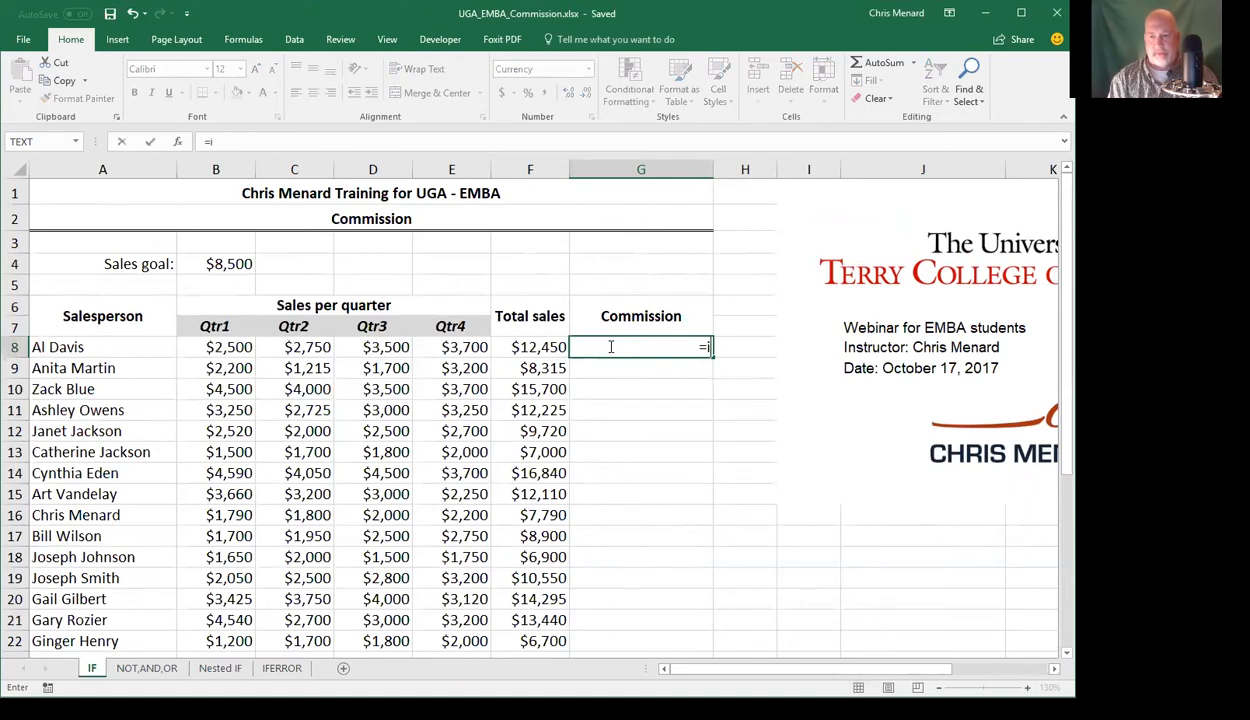
{"action": "key", "text": "Tab"}
{"action": "left_click", "coordinate": [520, 348]}
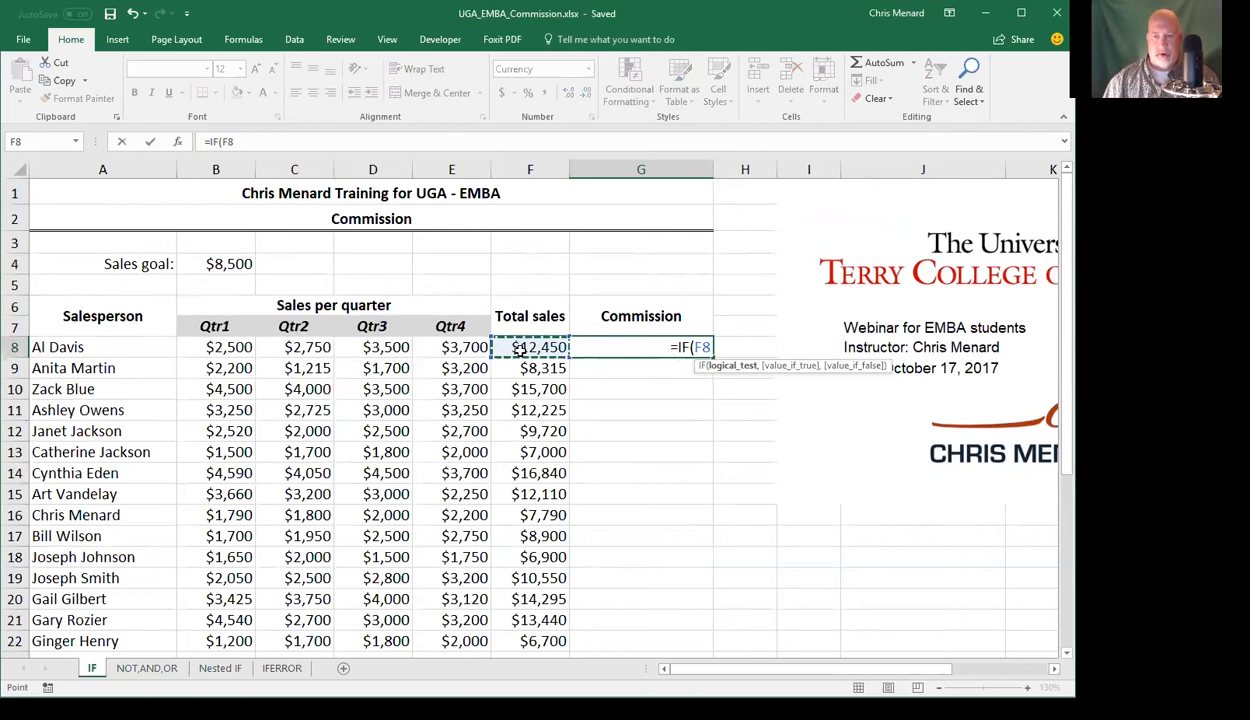
{"action": "type", "text": ">"}
{"action": "left_click", "coordinate": [227, 262]}
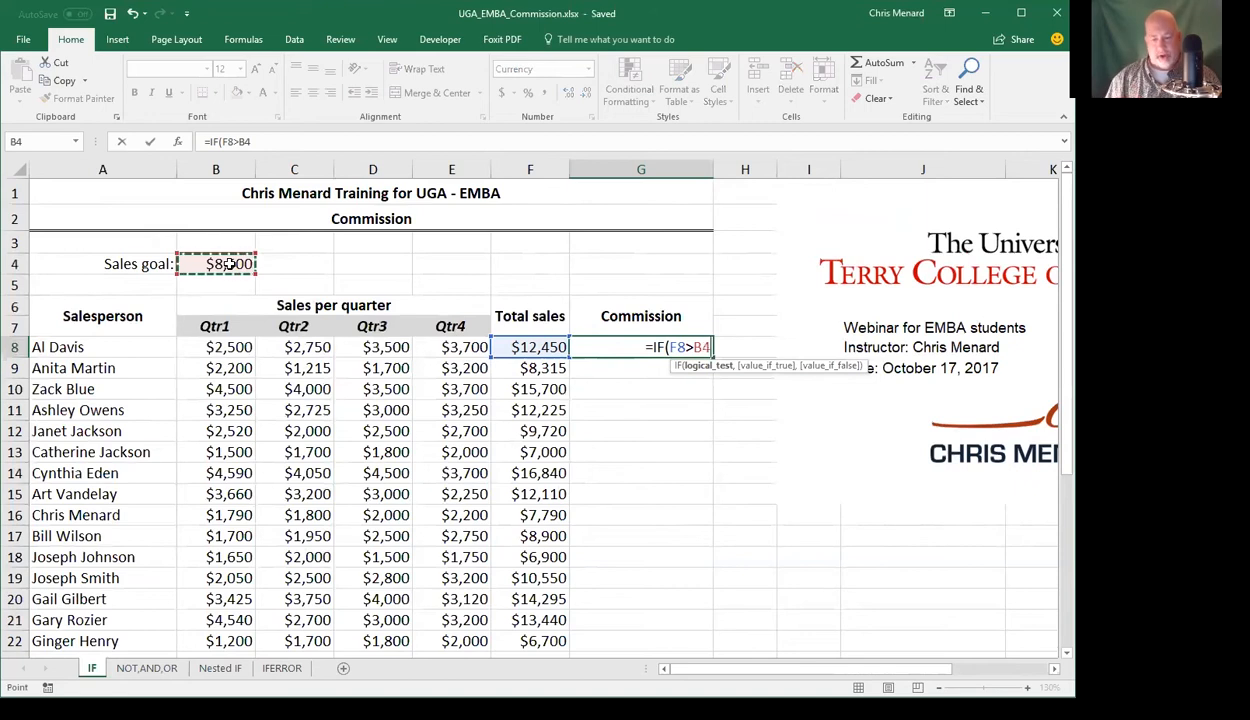
{"action": "key", "text": "F4"}
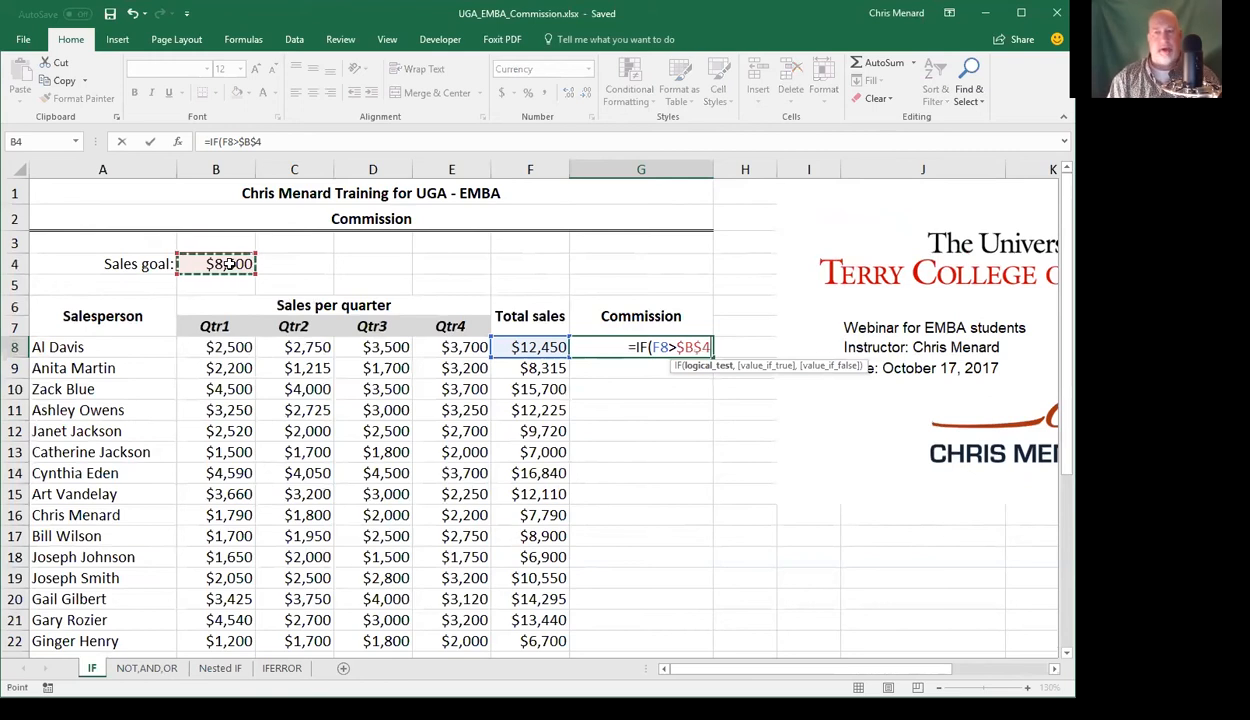
Complete the IF formula in G8 with 720 as the value if true and 0 as the value if false
{"action": "type", "text": ","}
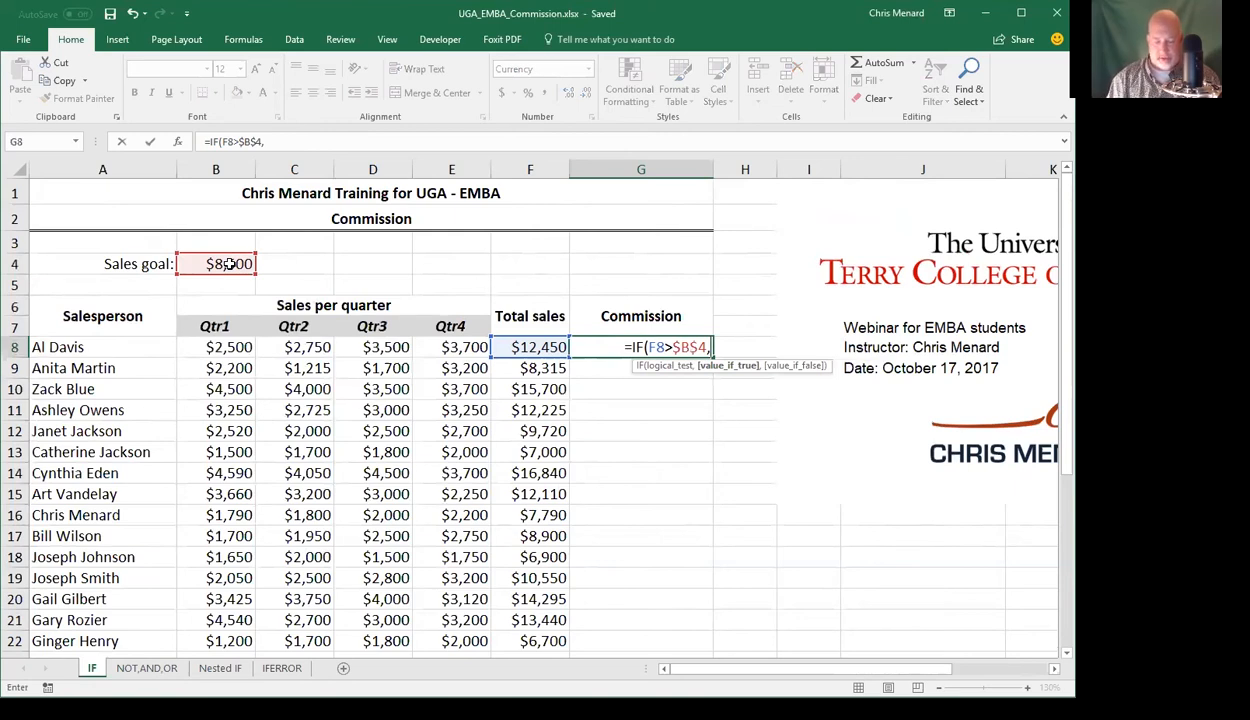
{"action": "type", "text": "720,"}
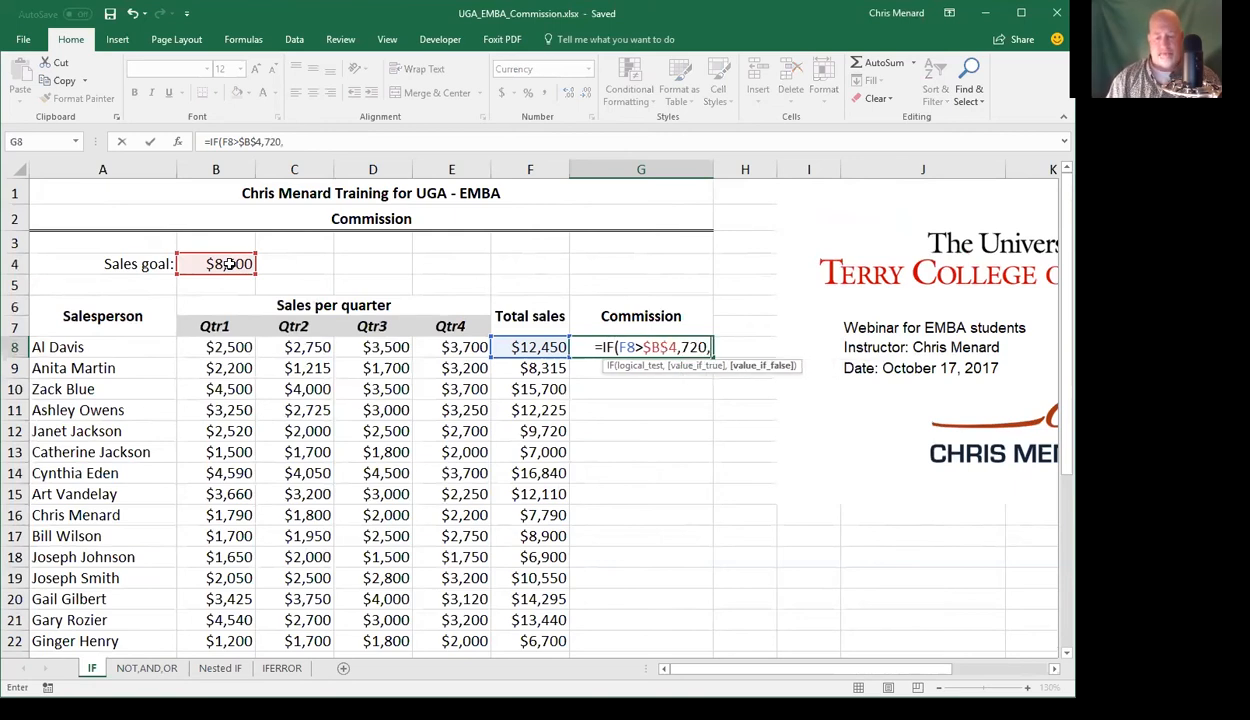
{"action": "type", "text": "0"}
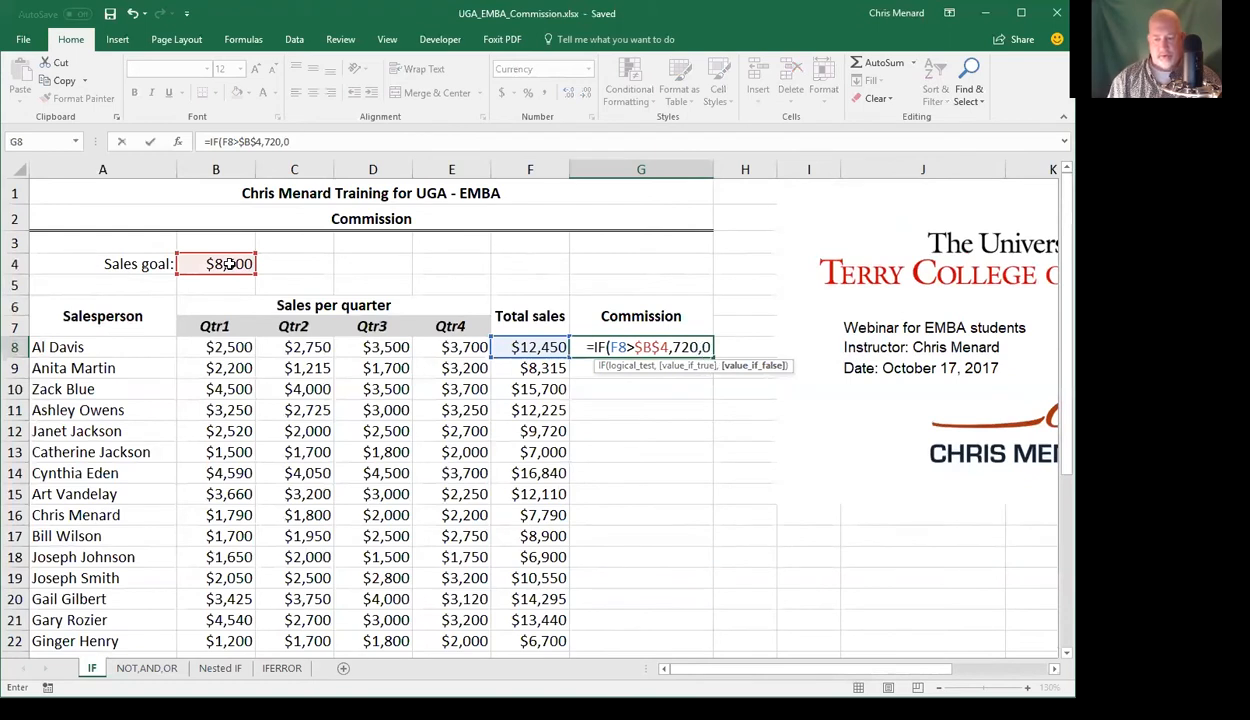
{"action": "type", "text": ")"}
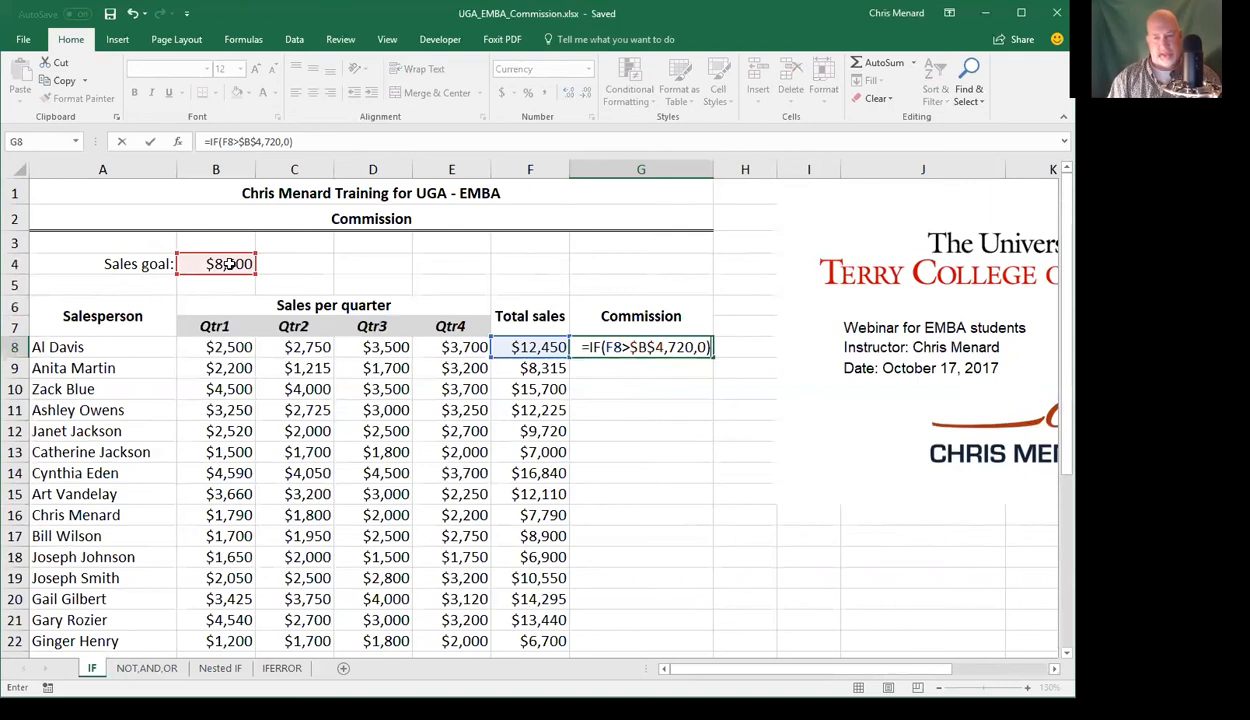
{"action": "key", "text": "ctrl+Return"}
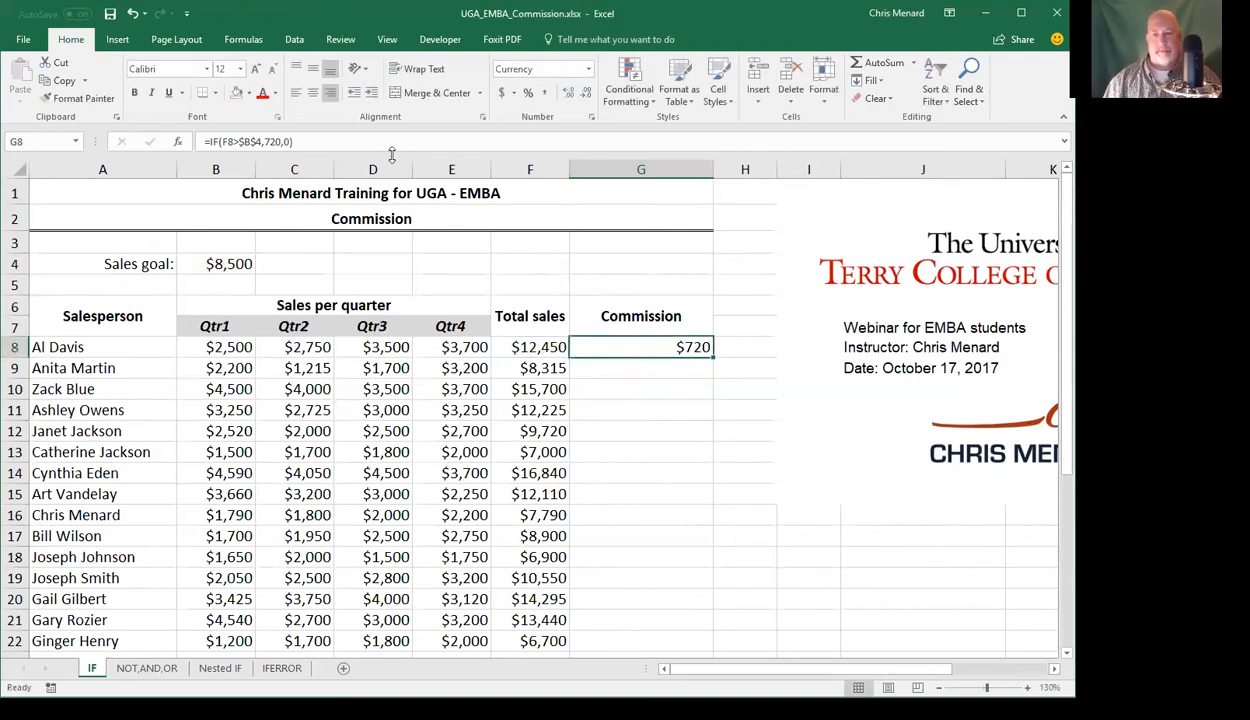
Fill the commission formula from G8 down through G22
{"action": "left_click", "coordinate": [715, 361]}
{"action": "left_click", "coordinate": [702, 352]}
{"action": "left_click_drag", "start_coordinate": [718, 357], "coordinate": [711, 546]}
{"action": "scroll", "coordinate": [647, 446], "scroll_direction": "up", "scroll_amount": 2}
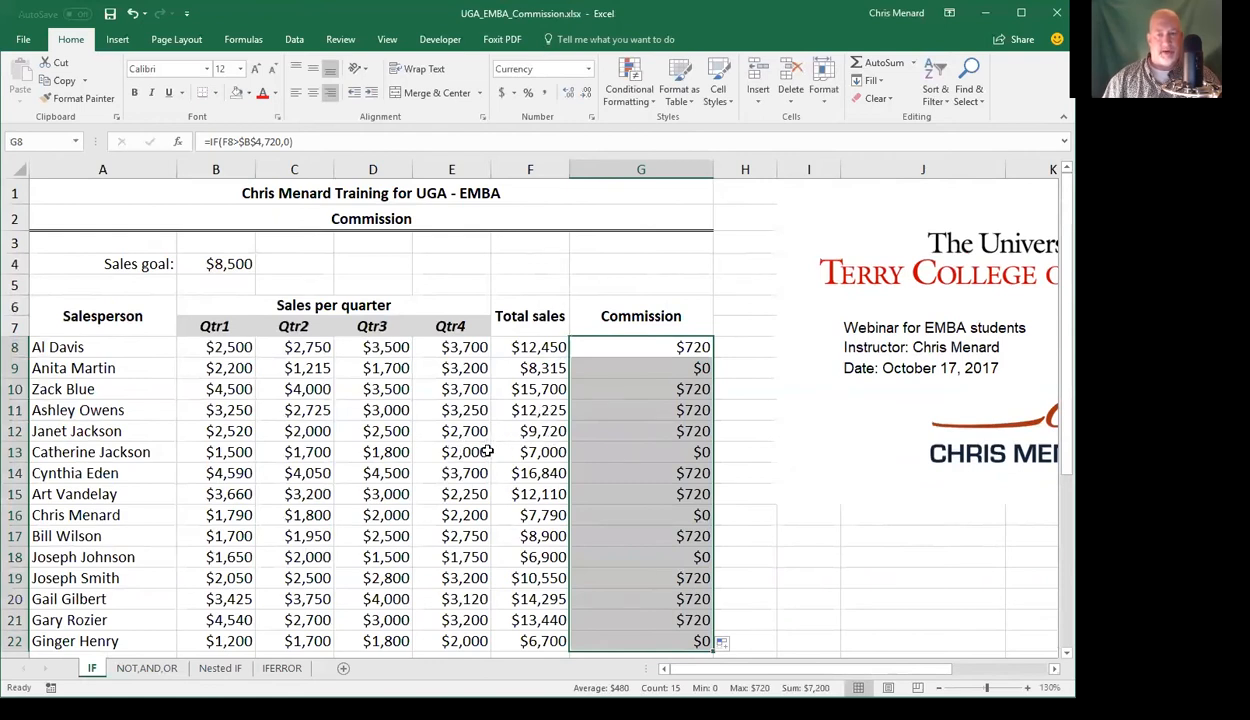
Set the Qtr4 sales in E13 to 2501
{"action": "left_click", "coordinate": [457, 446]}
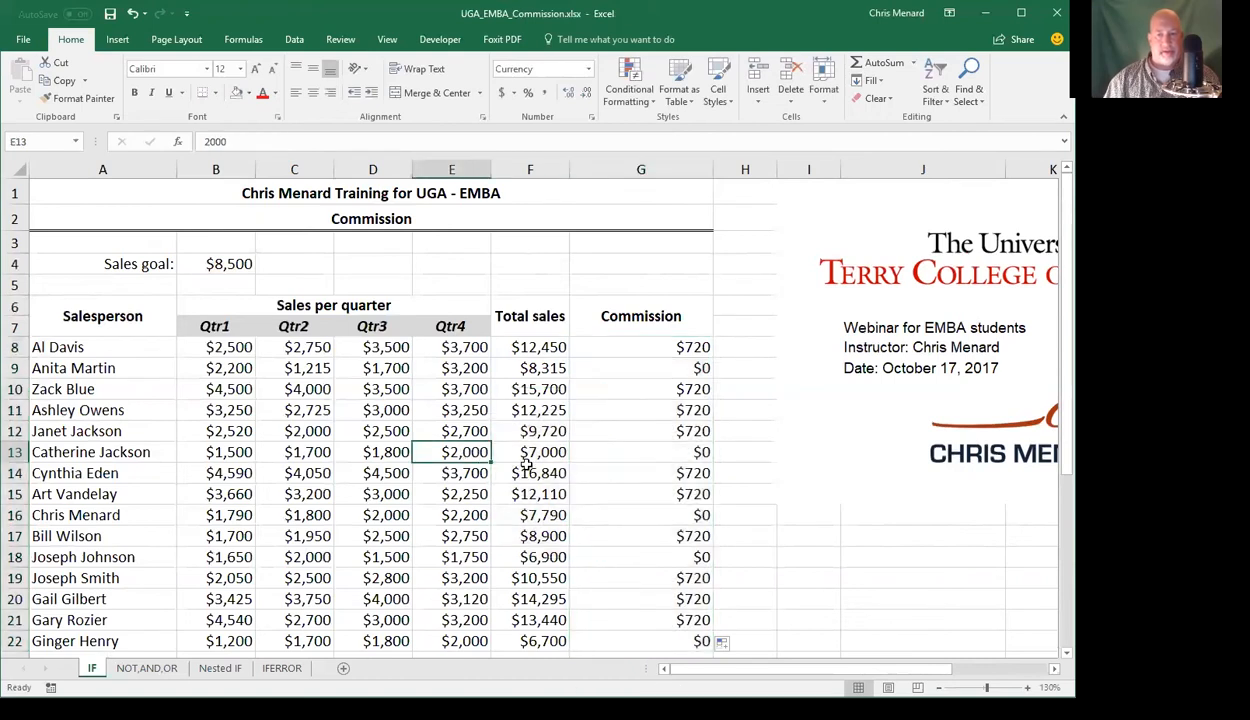
{"action": "type", "text": "2501"}
{"action": "key", "text": "Return"}
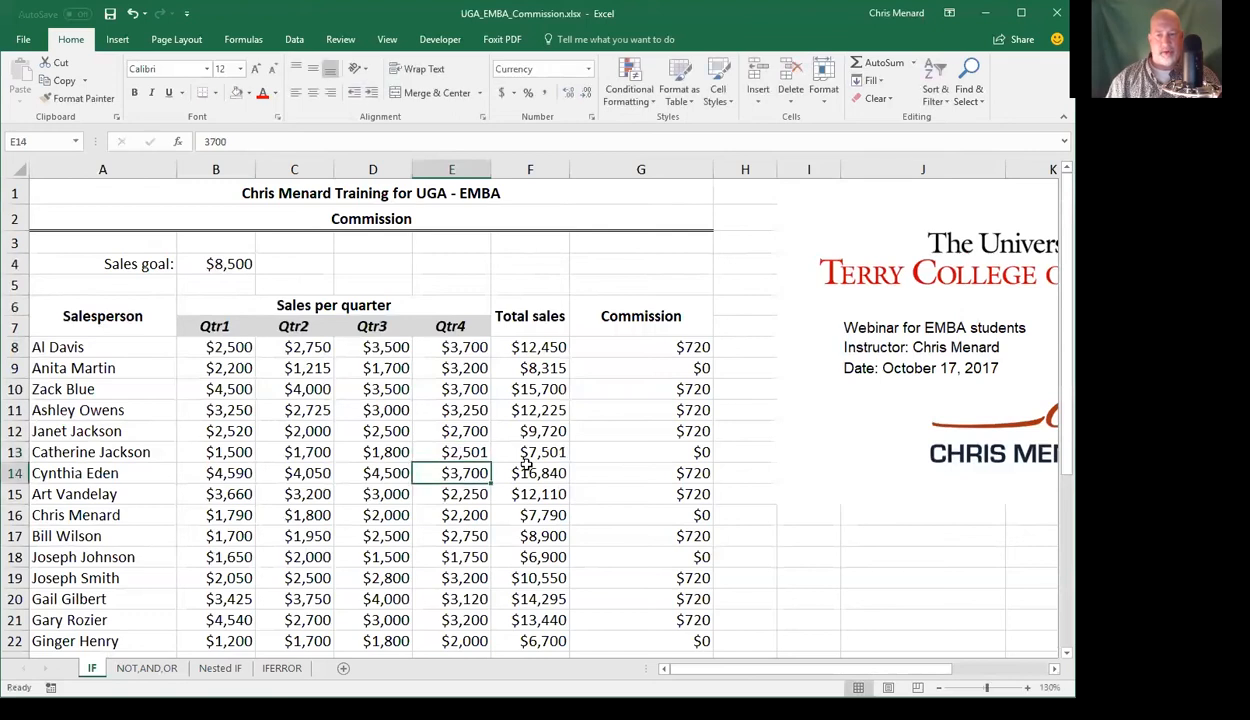
Set the Qtr4 sales in E13 to 4000 and check the row's total and commission formulas in F13 and G13
{"action": "key", "text": "Up"}
{"action": "type", "text": "4000"}
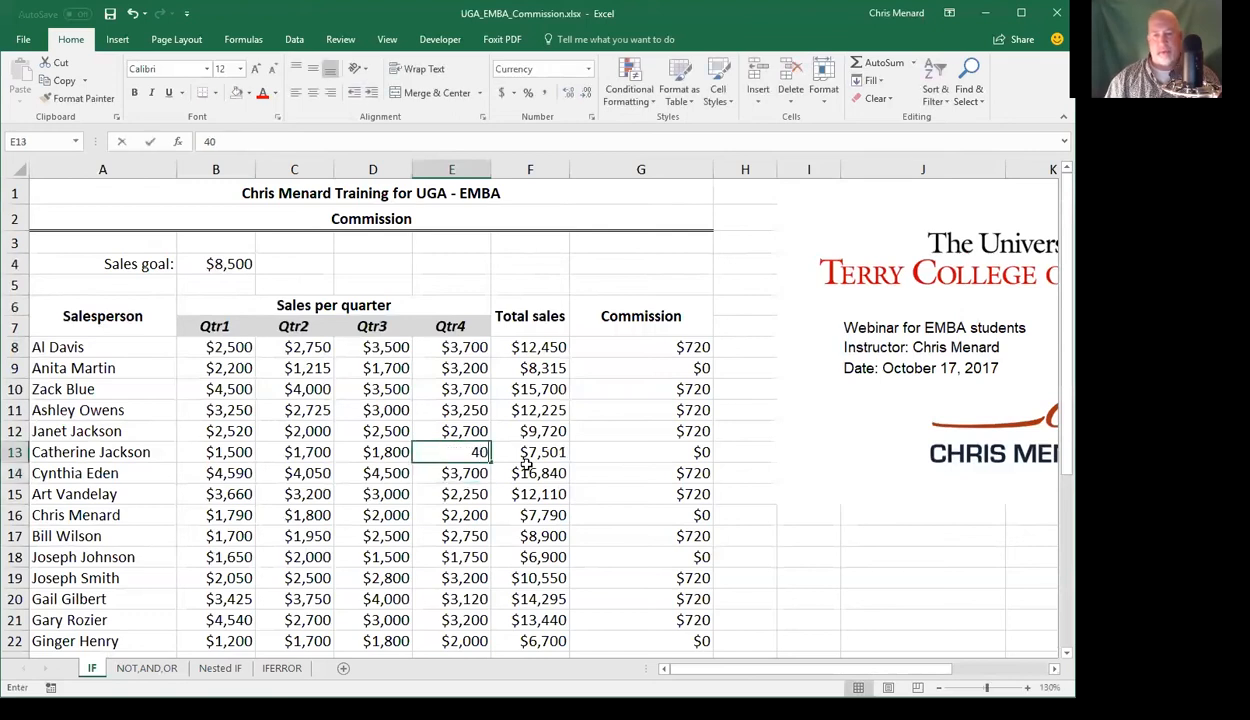
{"action": "key", "text": "Return"}
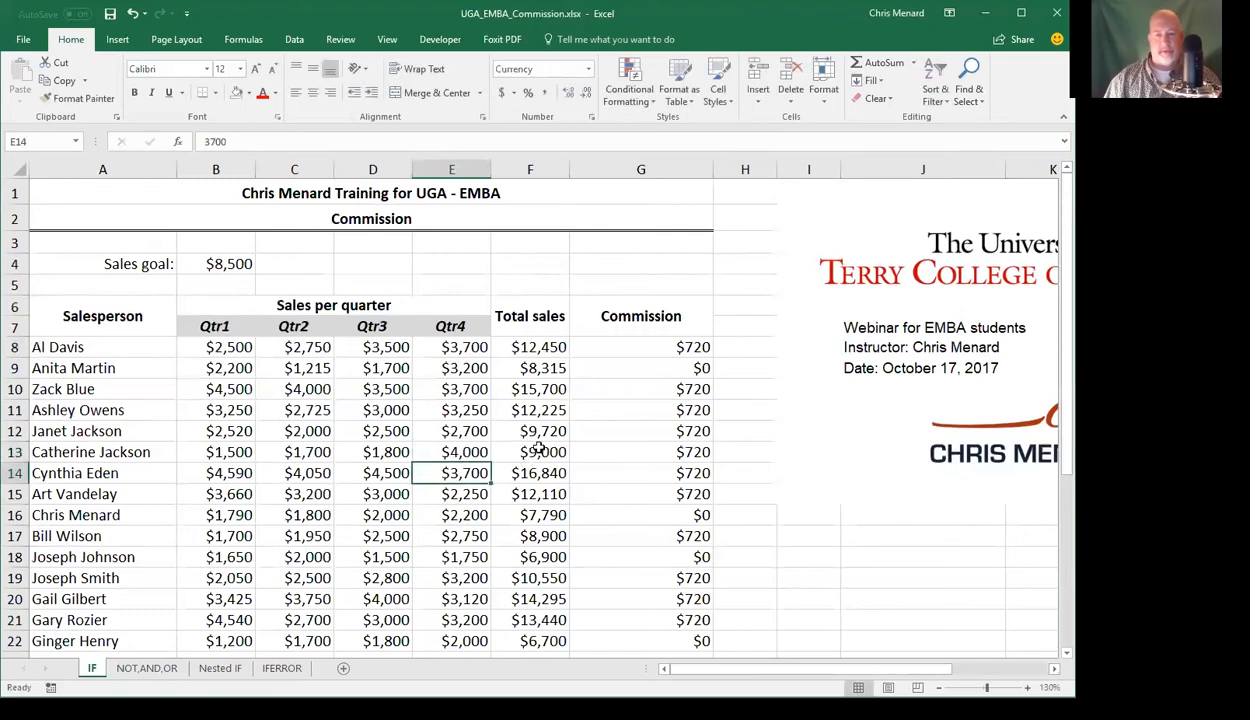
{"action": "left_click", "coordinate": [530, 450]}
{"action": "left_click", "coordinate": [627, 456]}
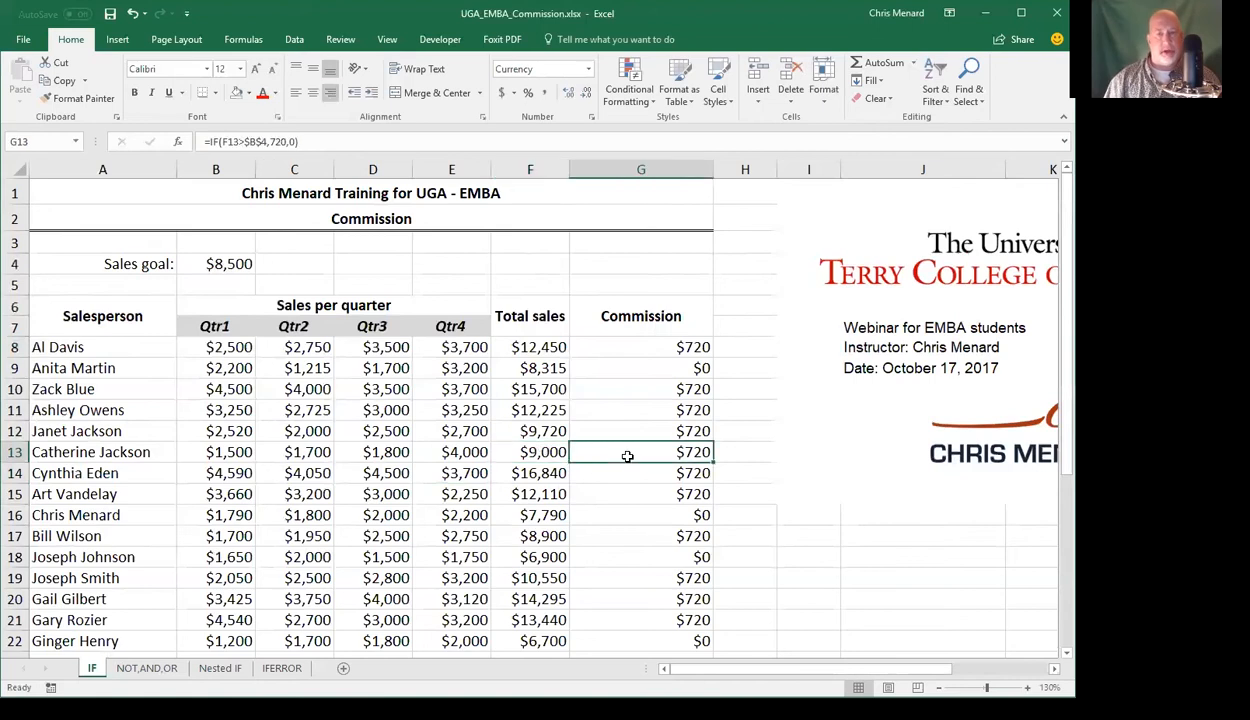
{"action": "left_click", "coordinate": [526, 441]}
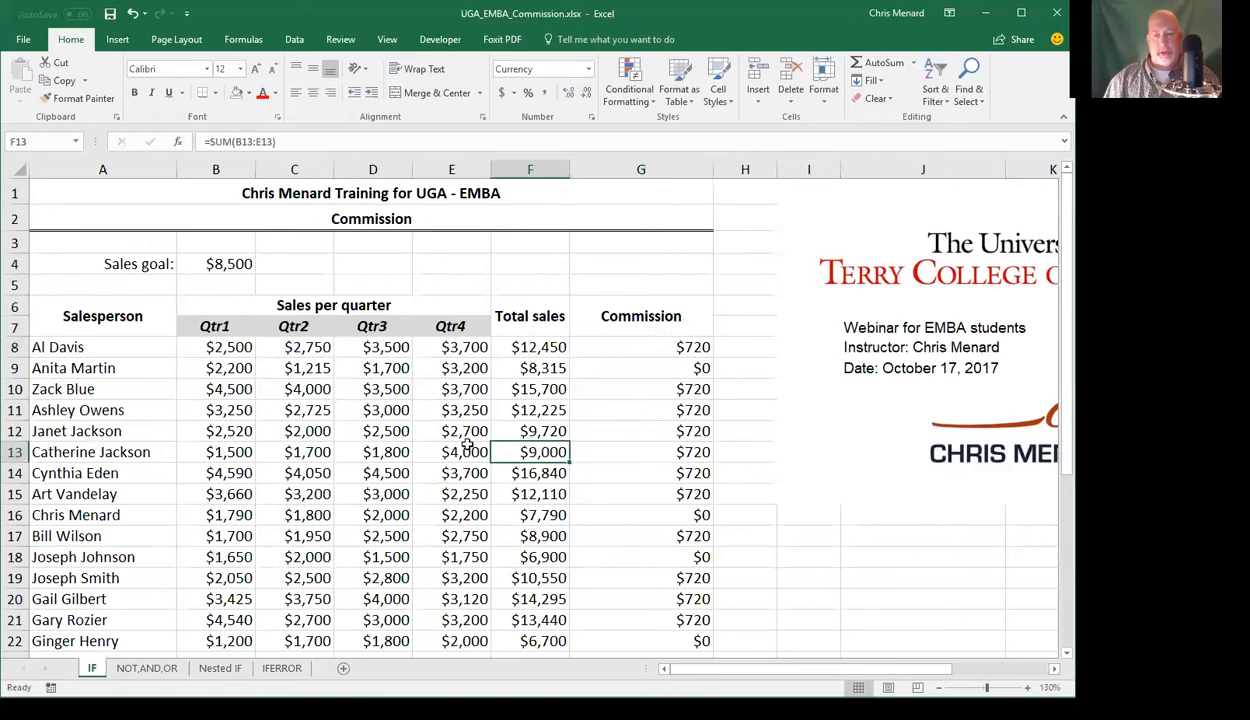
Set the Qtr4 sales in E13 to 1800
{"action": "left_click", "coordinate": [470, 452]}
{"action": "type", "text": "1800"}
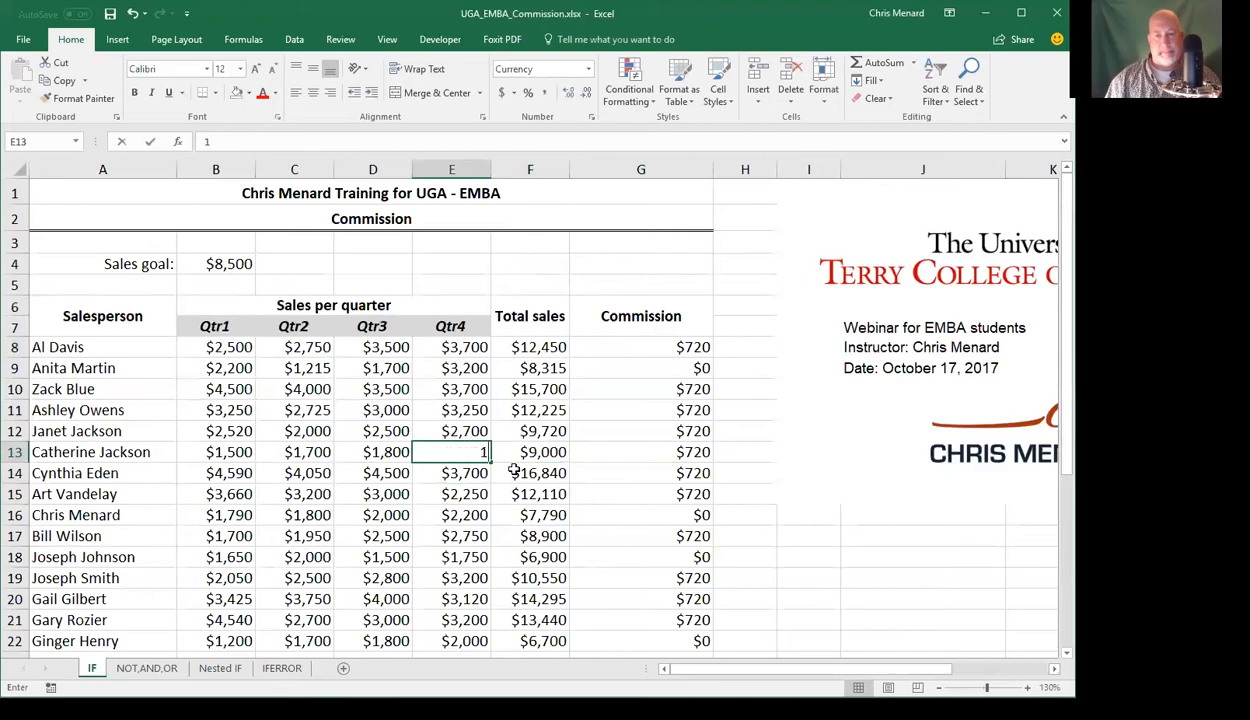
{"action": "key", "text": "Return"}
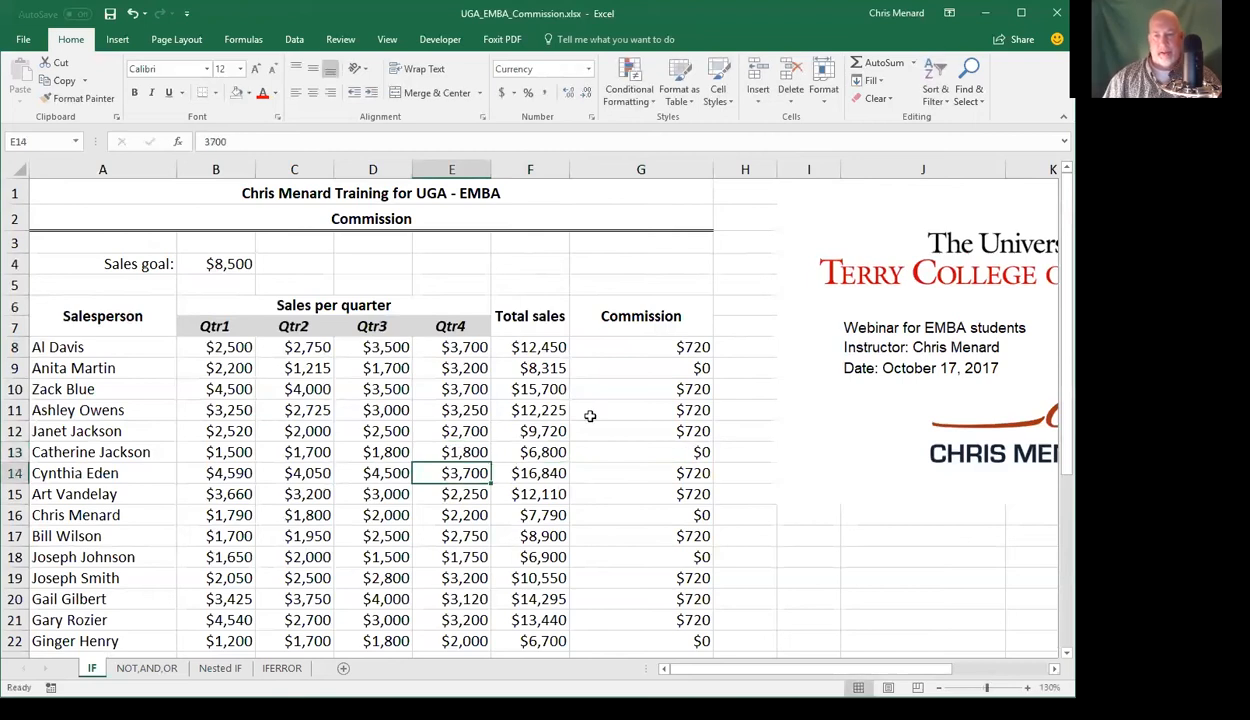
Change the value if false in G8's IF formula to an empty string "" and fill the formula down through G22
{"action": "left_click", "coordinate": [628, 342]}
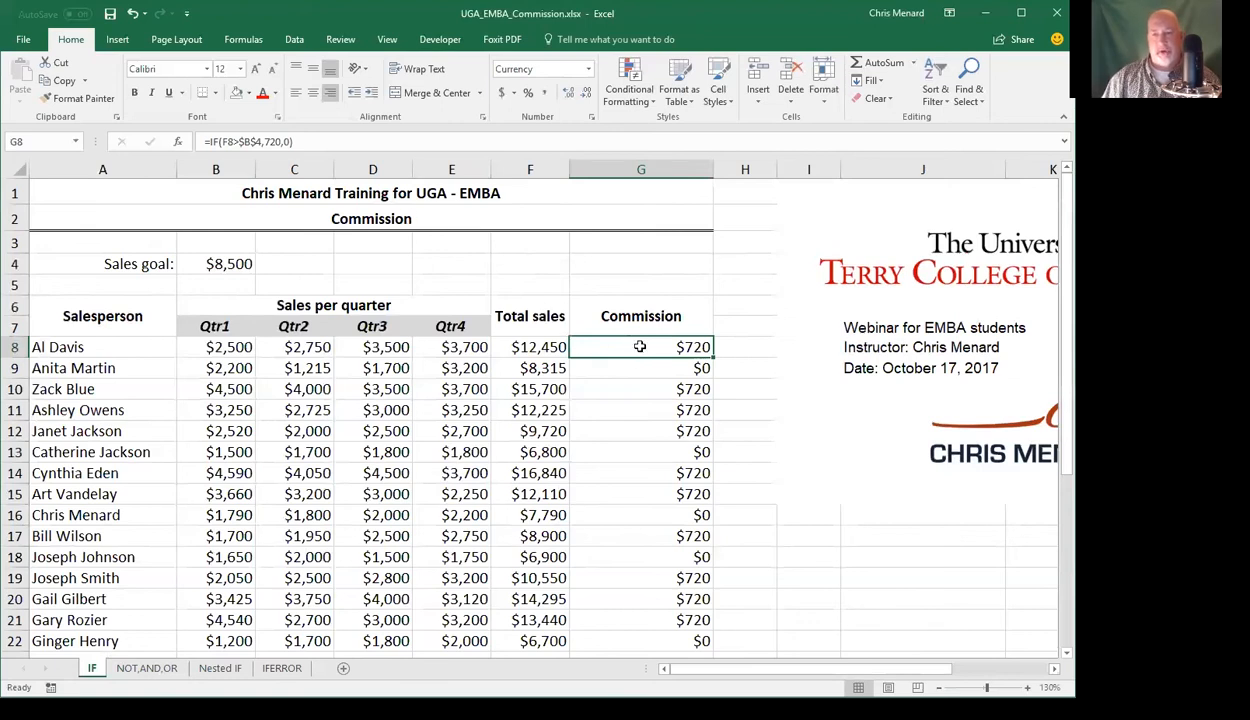
{"action": "double_click", "coordinate": [640, 347]}
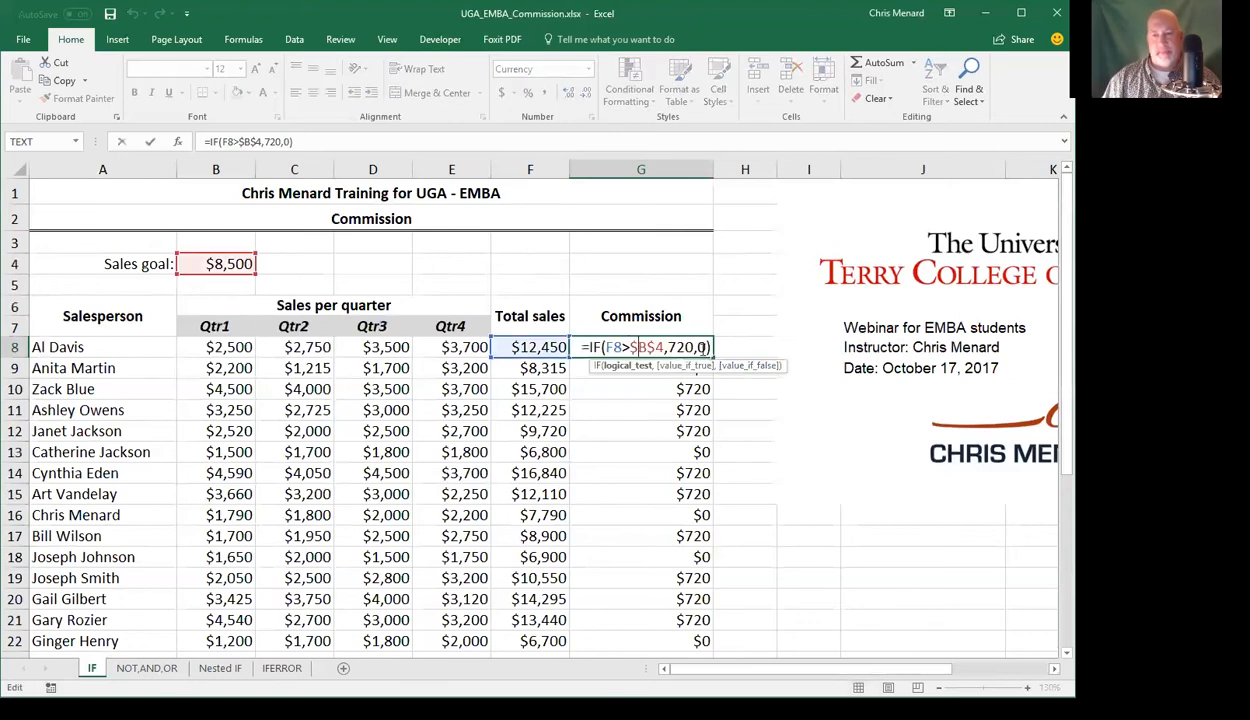
{"action": "left_click", "coordinate": [698, 347]}
{"action": "key", "text": "Delete"}
{"action": "type", "text": "\"\""}
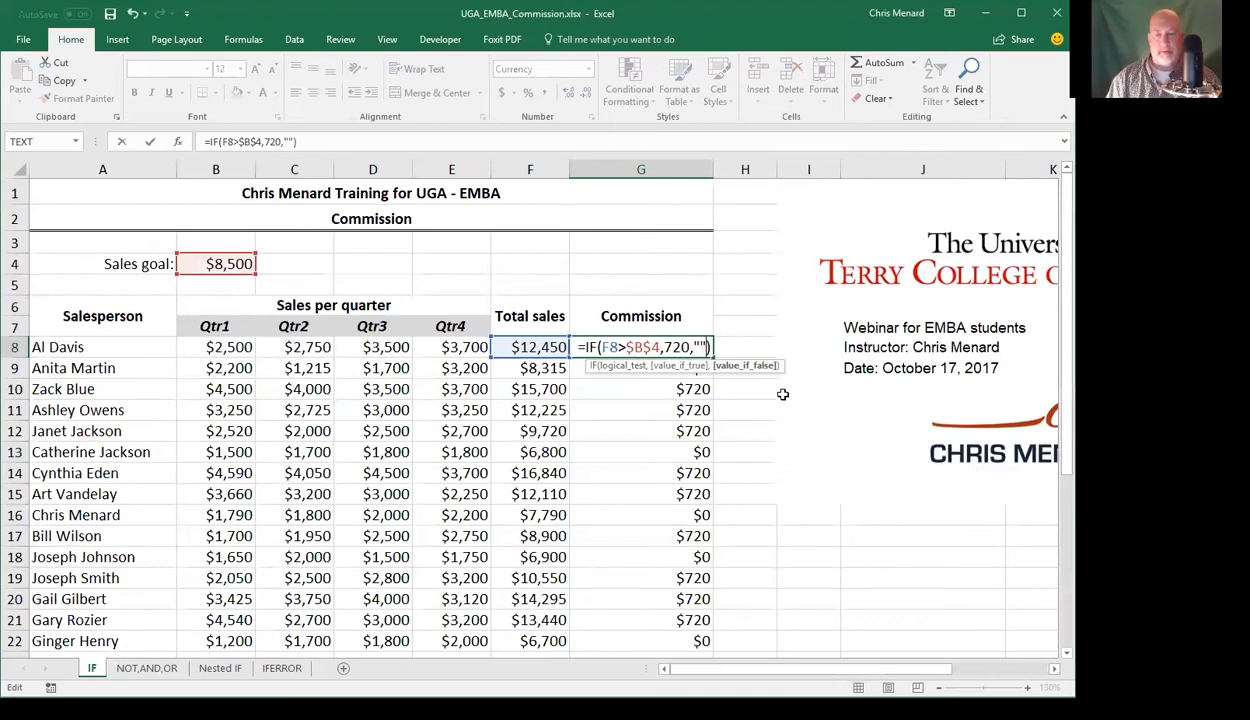
{"action": "key", "text": "Return"}
{"action": "key", "text": "Up"}
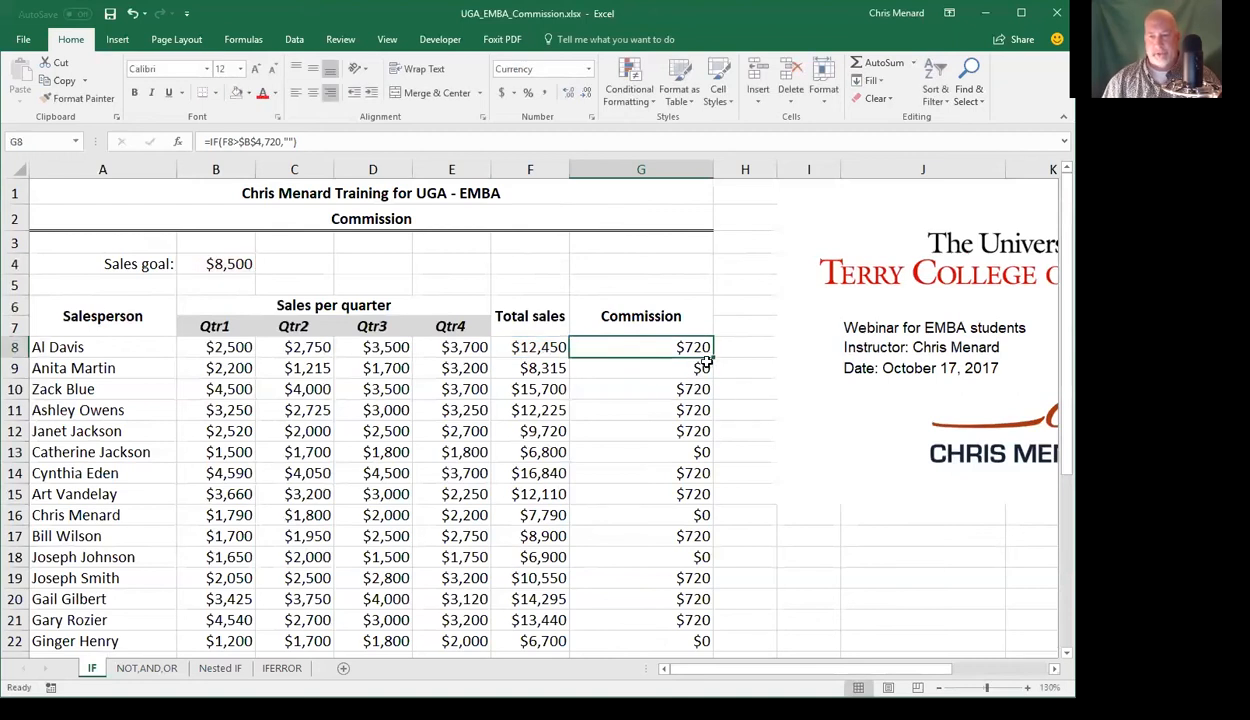
{"action": "left_click_drag", "start_coordinate": [710, 356], "coordinate": [666, 560]}
{"action": "scroll", "coordinate": [665, 559], "scroll_direction": "up", "scroll_amount": 1}
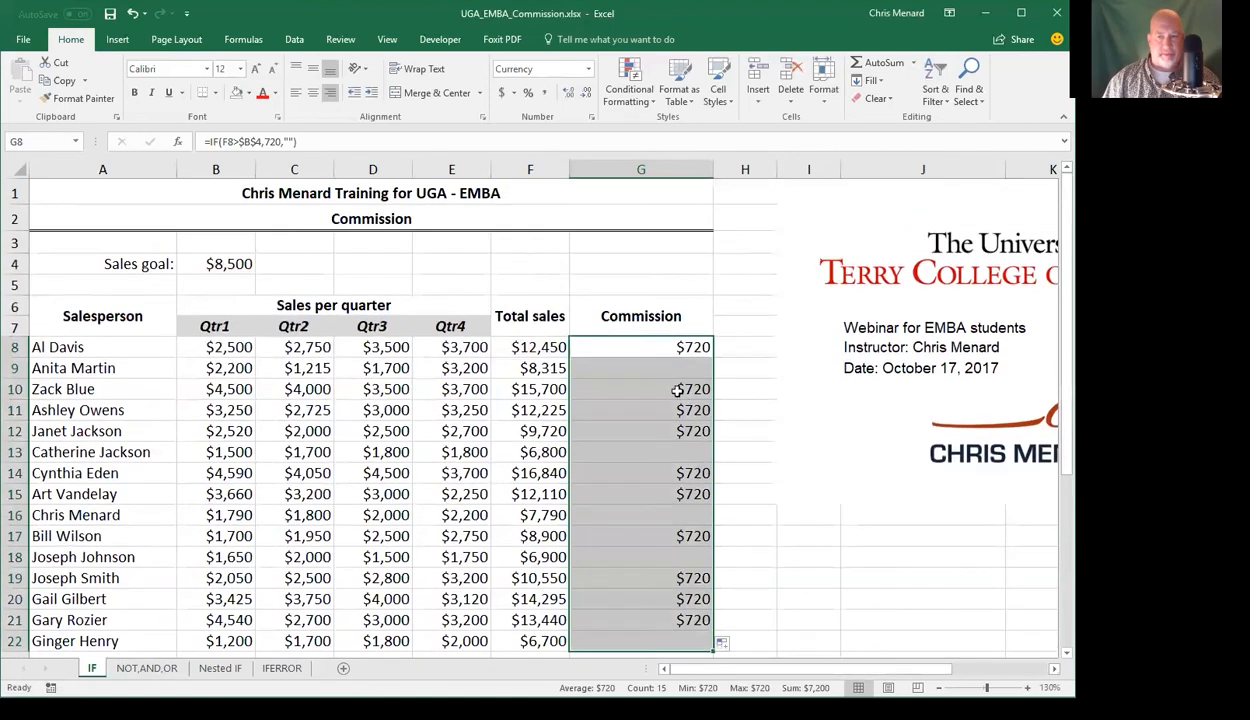
Replace the value if true in G8's IF formula with F8*0.07 and fill the formula down through G22
{"action": "left_click", "coordinate": [643, 350]}
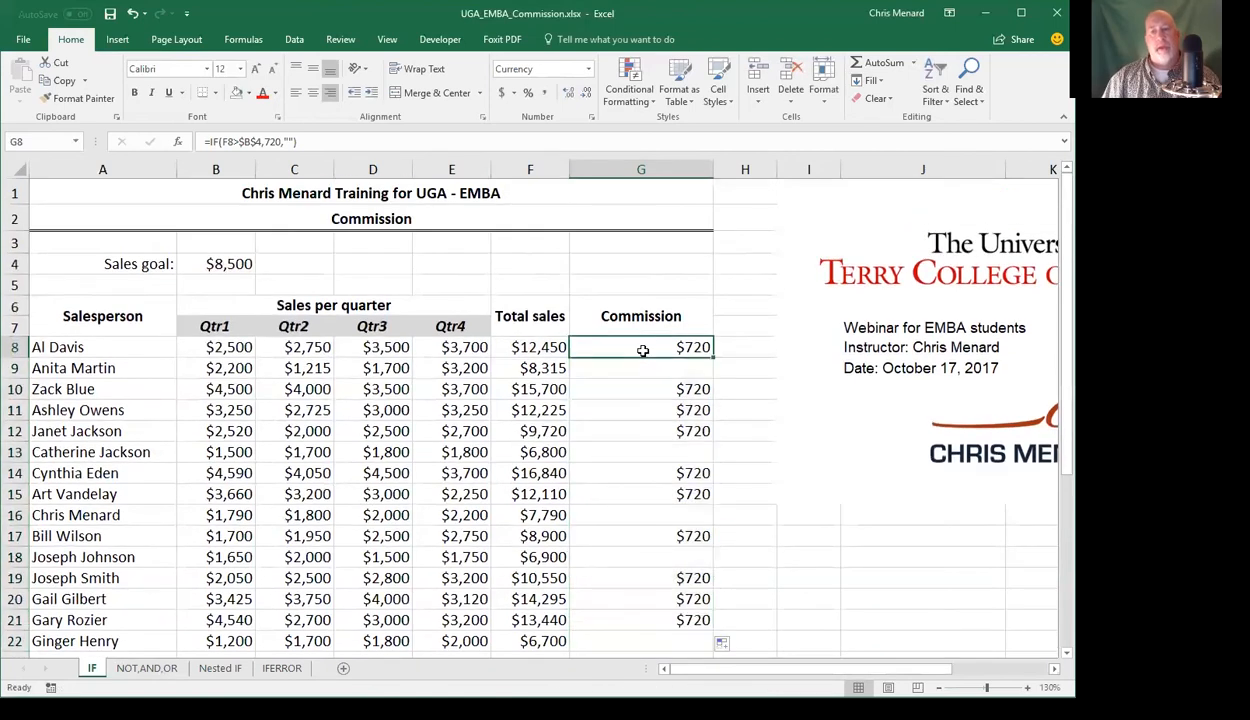
{"action": "double_click", "coordinate": [640, 348]}
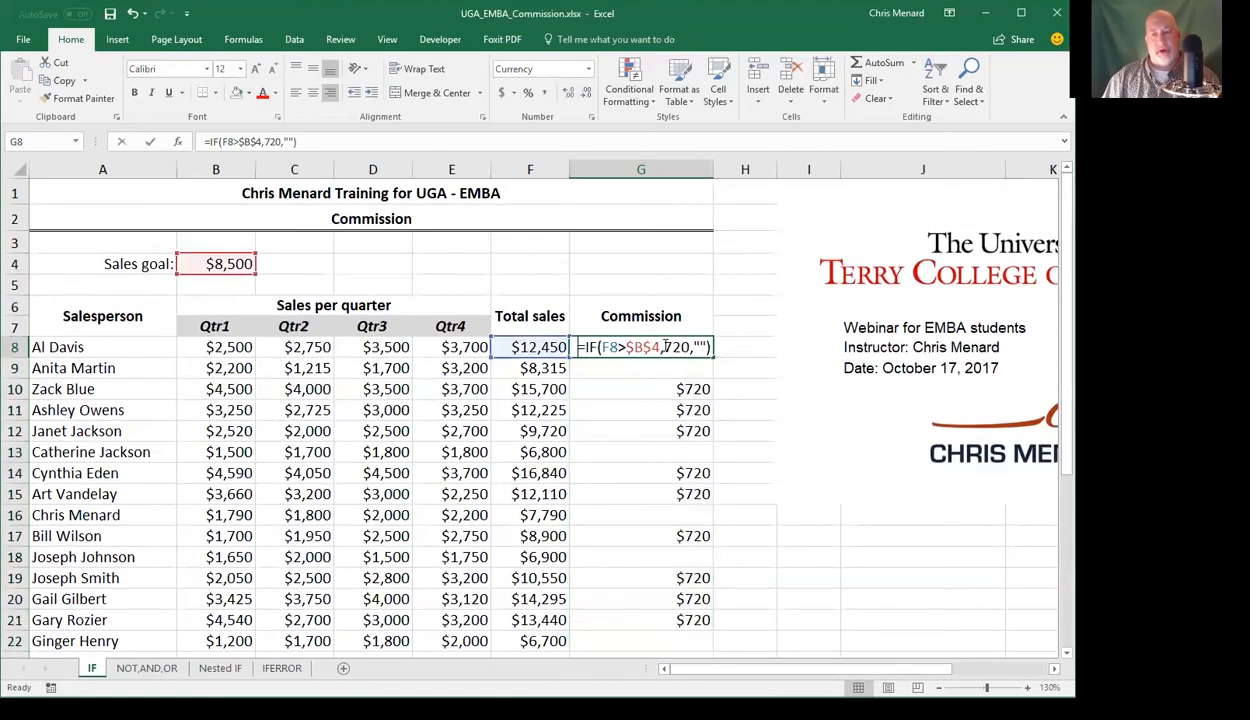
{"action": "left_click", "coordinate": [679, 347]}
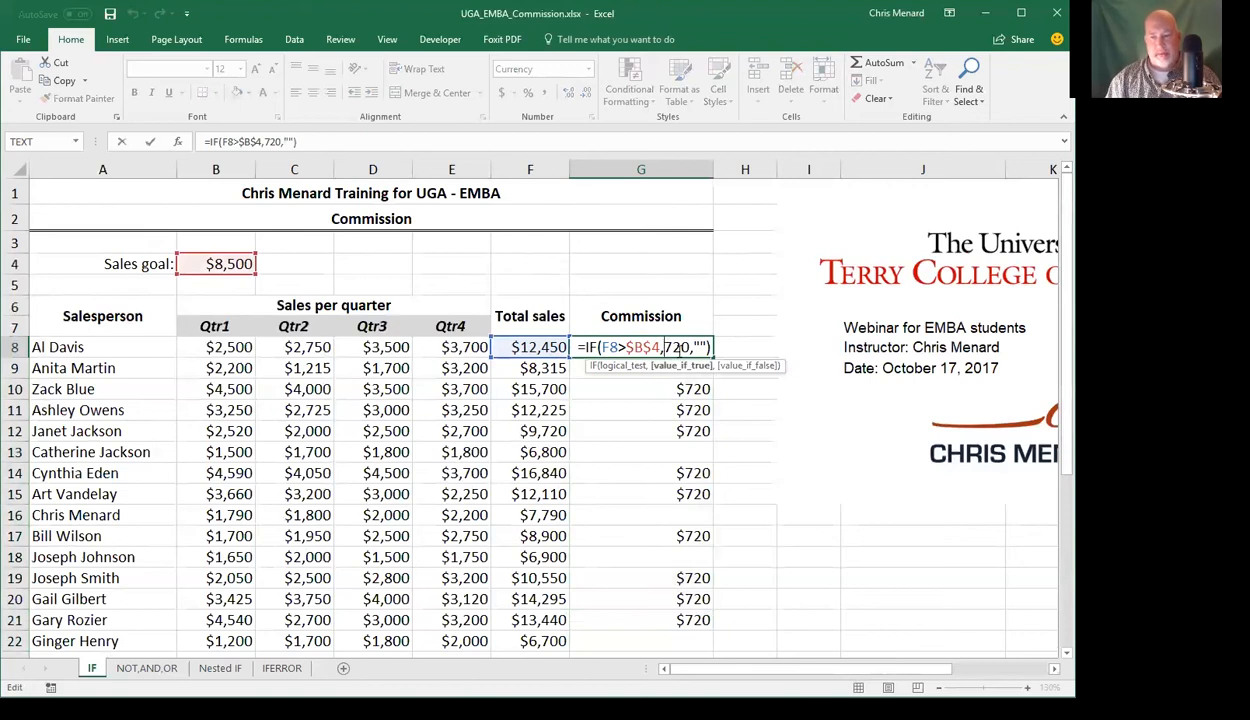
{"action": "key", "text": "Delete"}
{"action": "key", "text": "Delete"}
{"action": "key", "text": "Delete"}
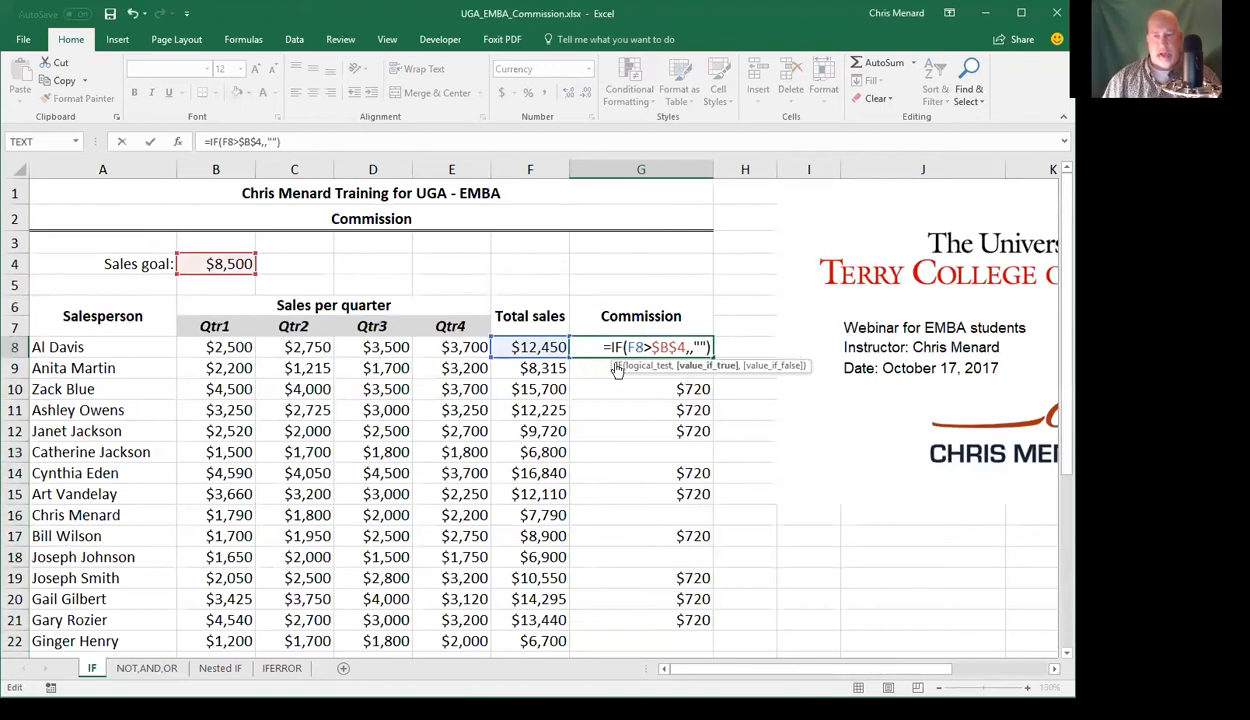
{"action": "left_click", "coordinate": [521, 348]}
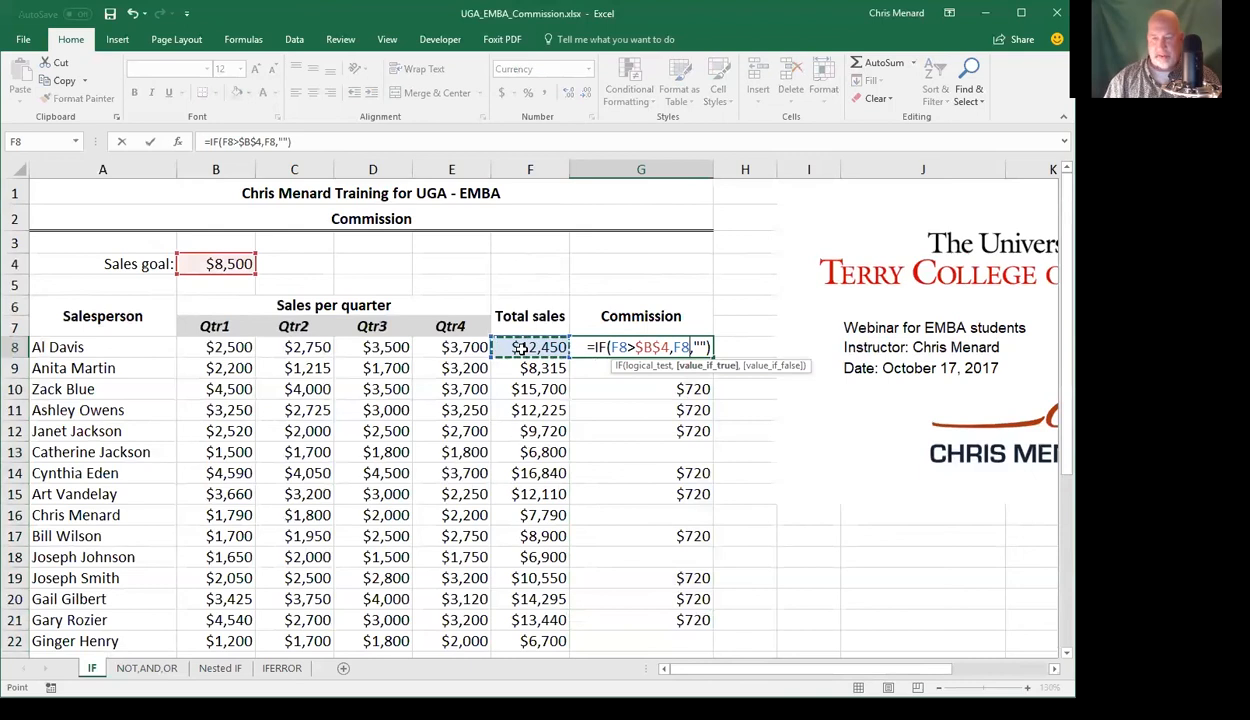
{"action": "type", "text": "*"}
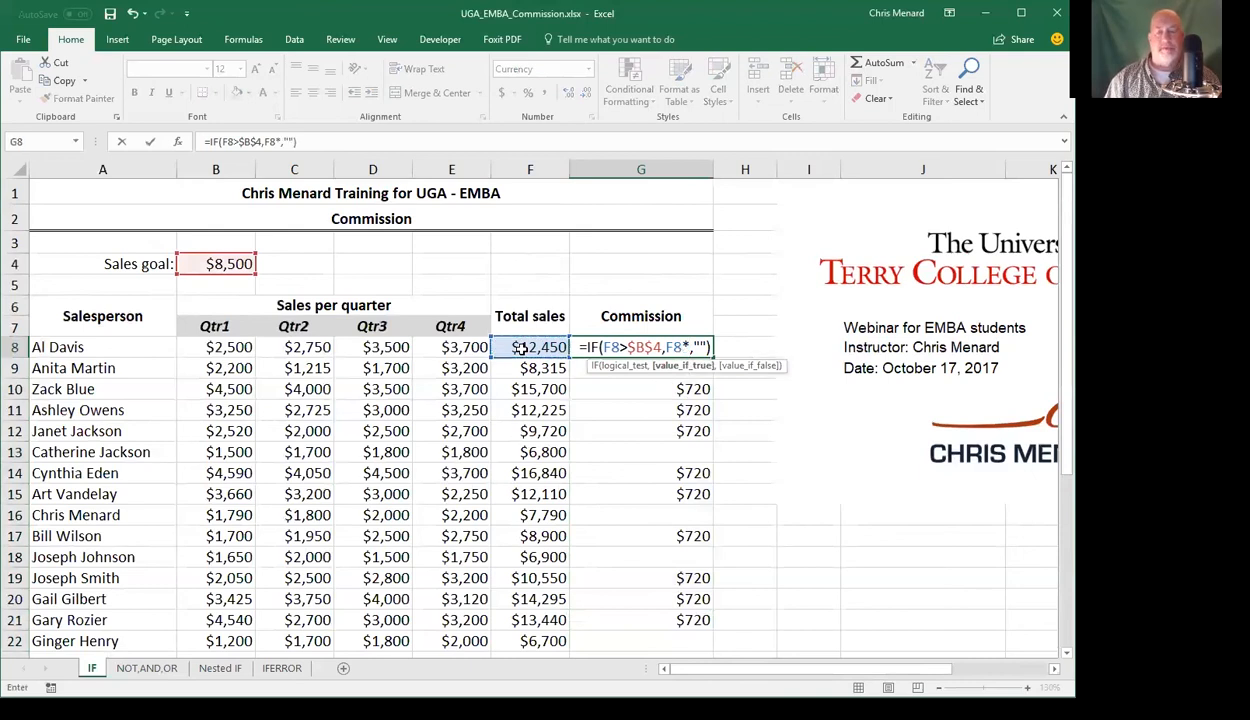
{"action": "type", "text": "0.07"}
{"action": "key", "text": "ctrl+Return"}
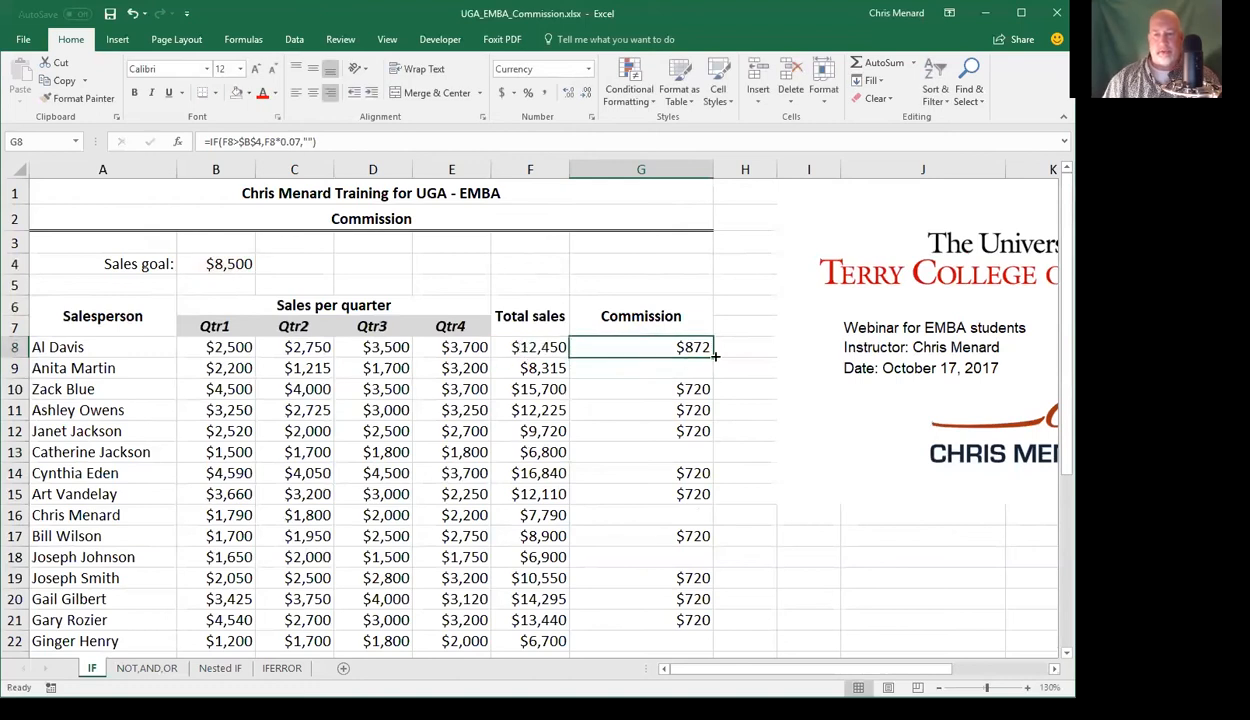
{"action": "left_click_drag", "start_coordinate": [715, 356], "coordinate": [703, 571]}
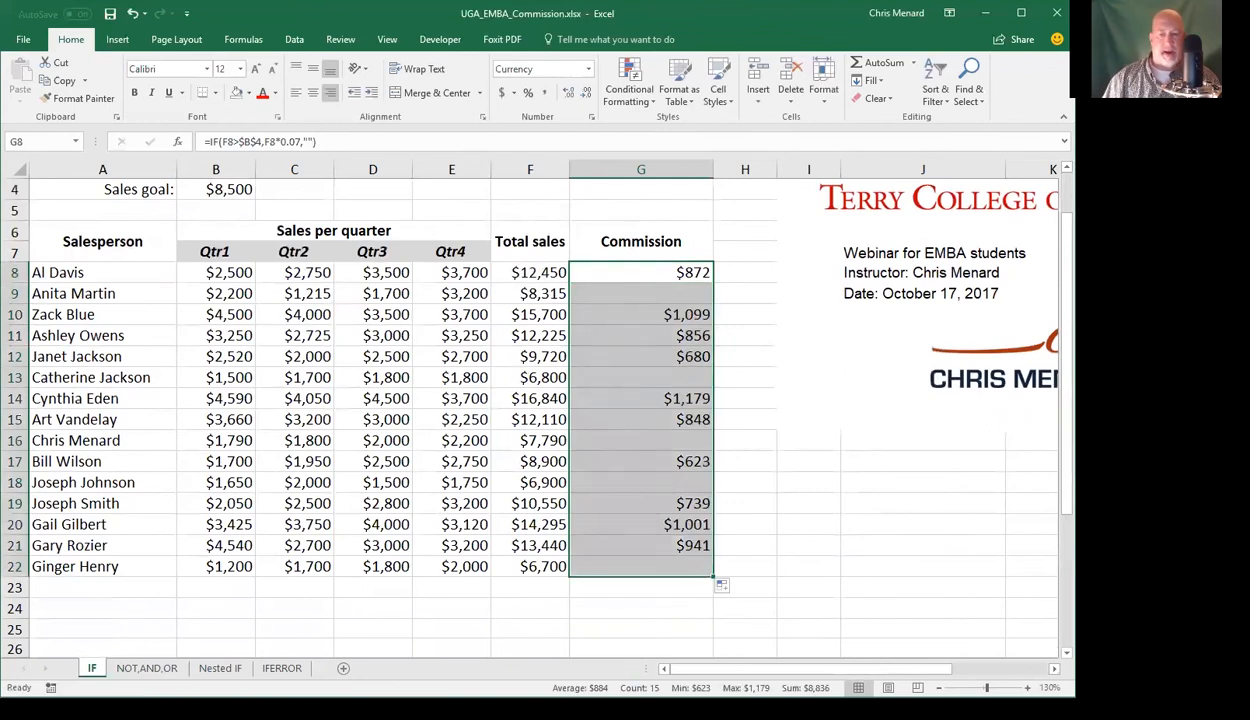
{"action": "left_click", "coordinate": [667, 333]}
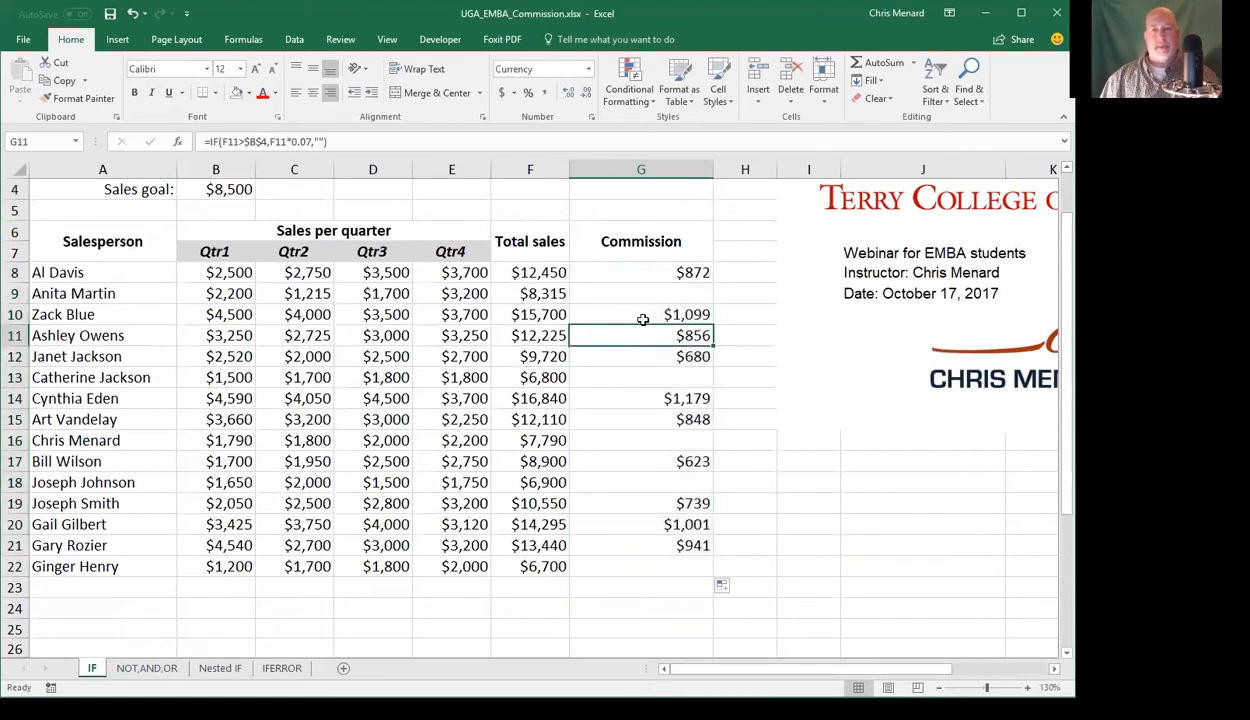
Open the NOT,AND,OR sheet and examine the sales goal, the 15 % Commission formula in G8, and the training and year-end bonus columns
{"action": "left_click", "coordinate": [146, 670]}
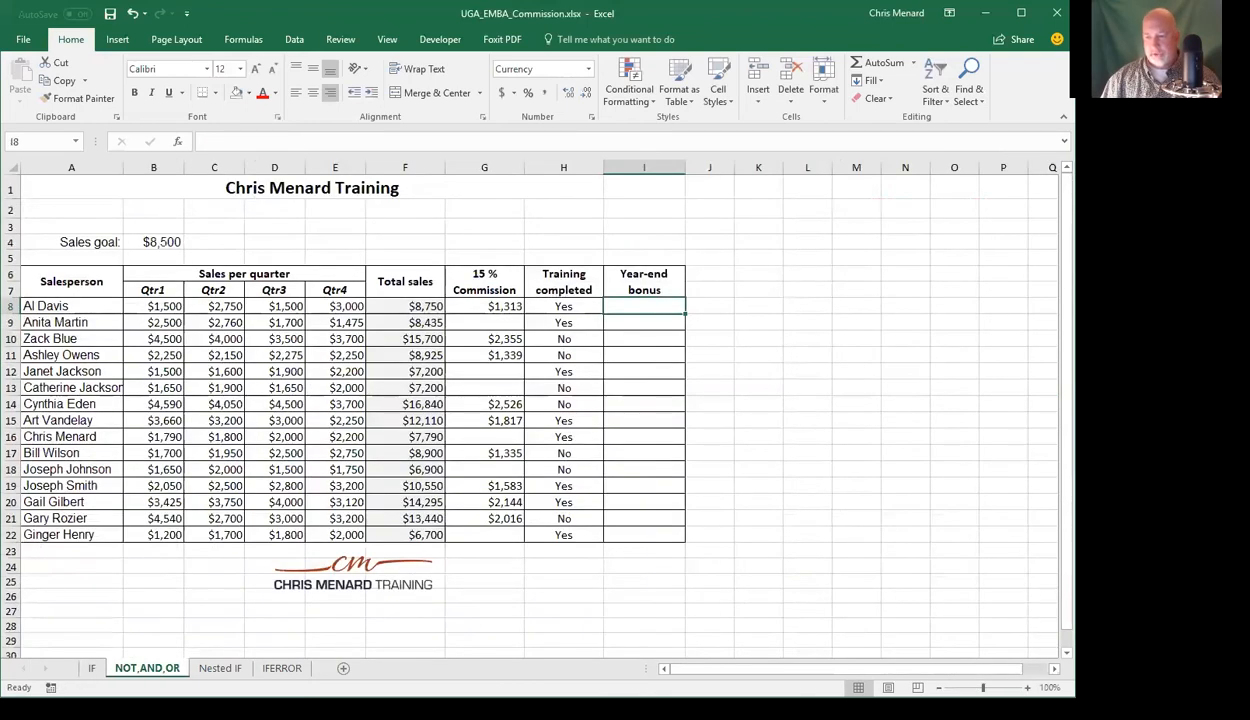
{"action": "scroll", "coordinate": [529, 400], "scroll_direction": "up", "scroll_amount": 2}
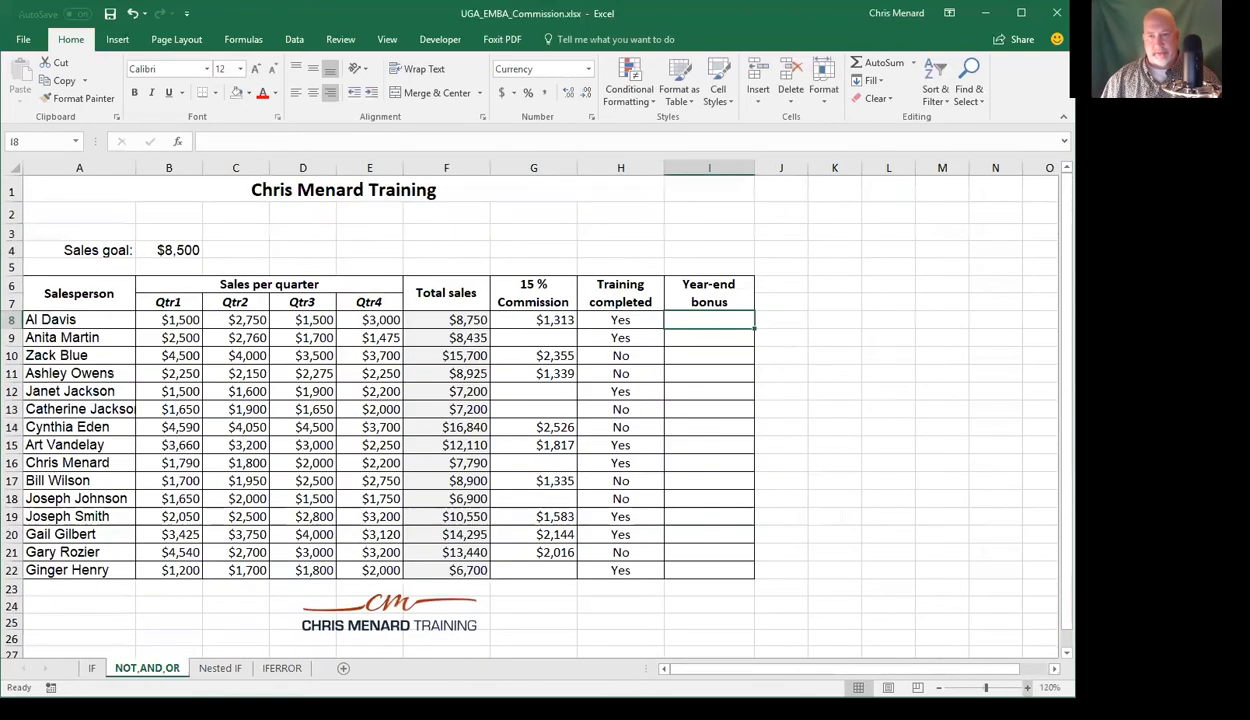
{"action": "scroll", "coordinate": [649, 483], "scroll_direction": "up", "scroll_amount": 1}
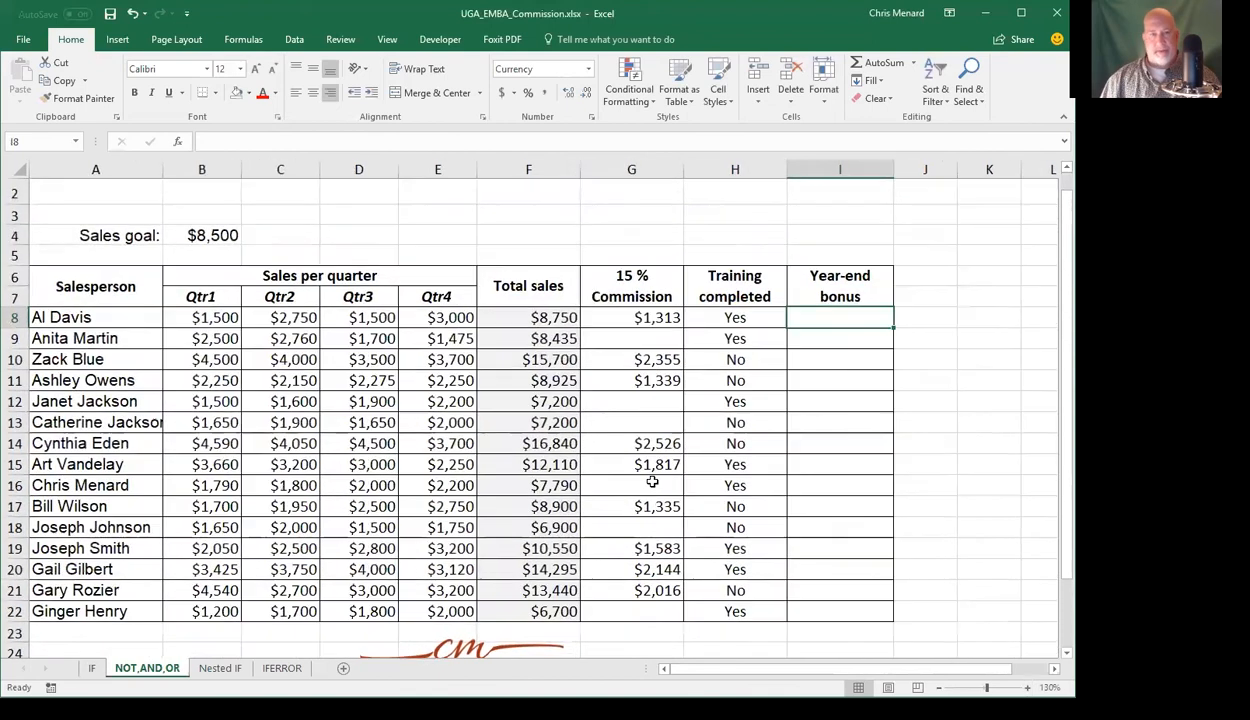
{"action": "left_click", "coordinate": [230, 336]}
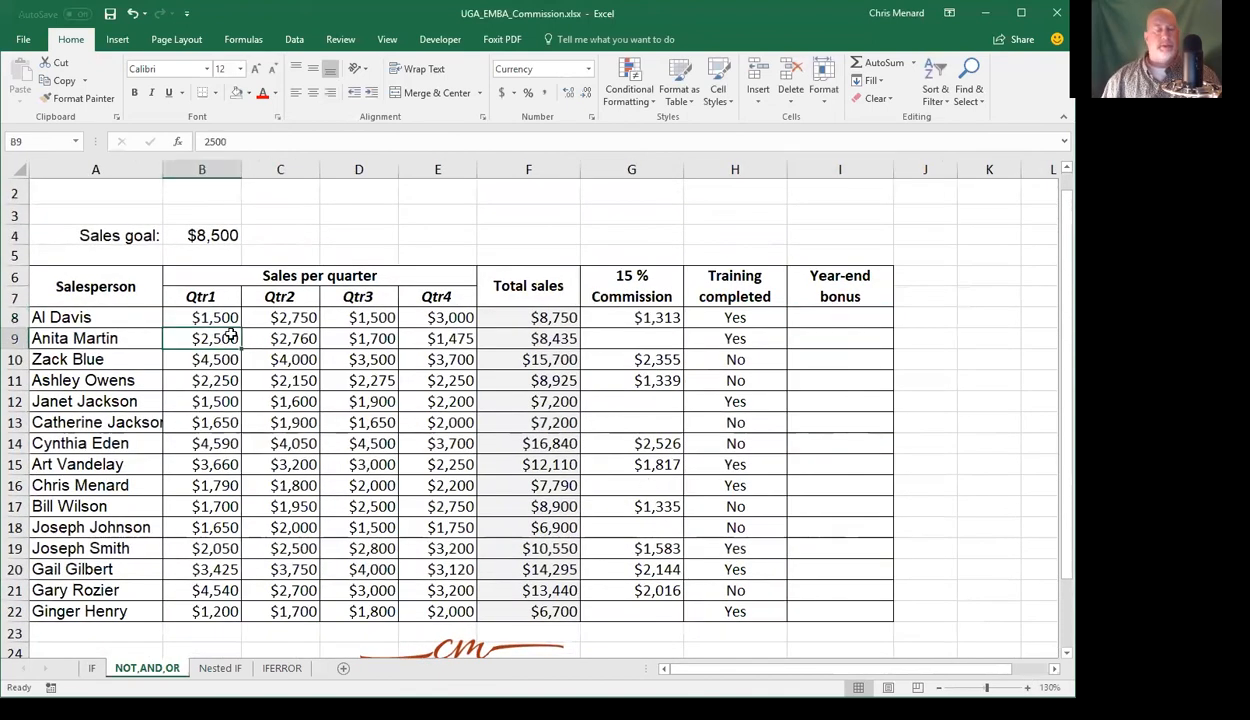
{"action": "left_click", "coordinate": [206, 237]}
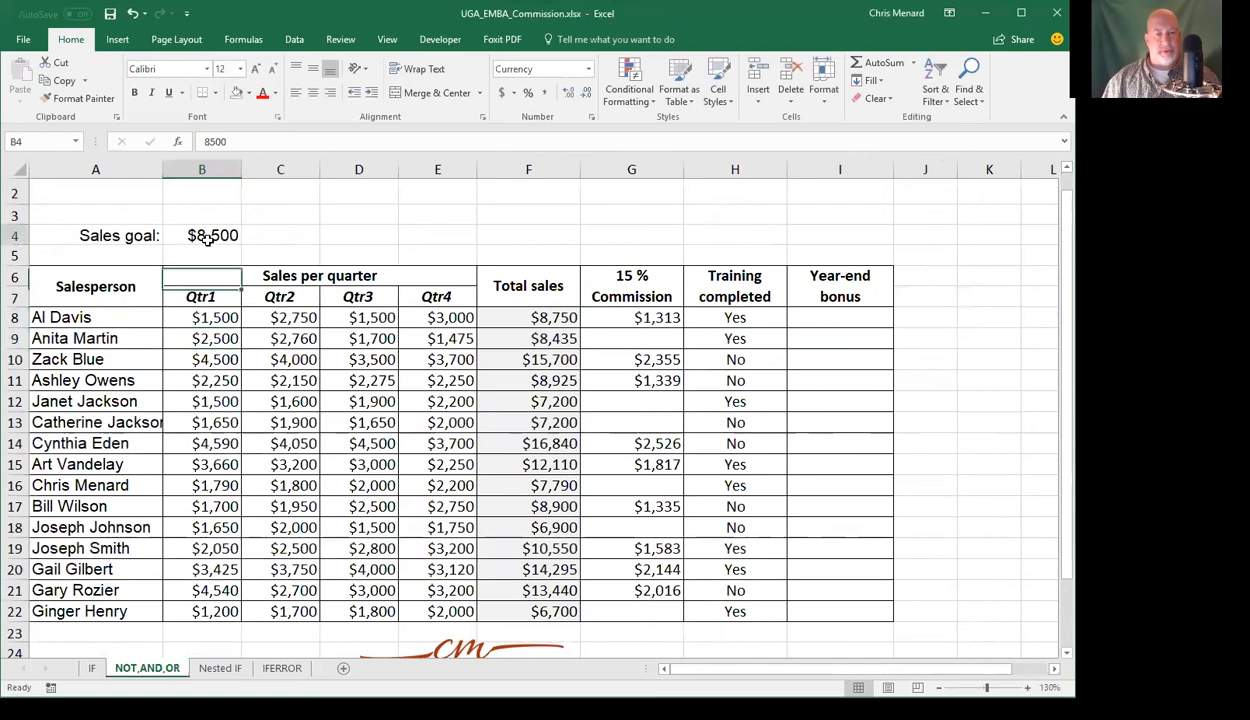
{"action": "left_click", "coordinate": [605, 288]}
{"action": "left_click", "coordinate": [625, 314]}
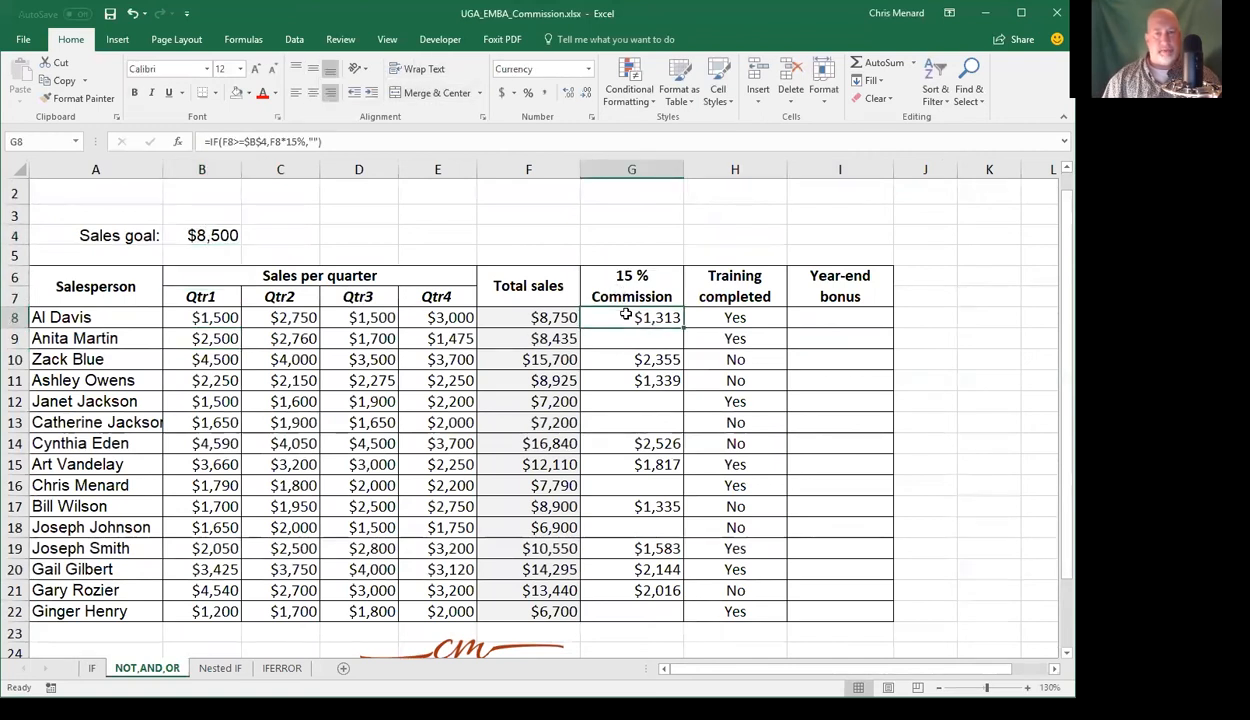
{"action": "double_click", "coordinate": [617, 316]}
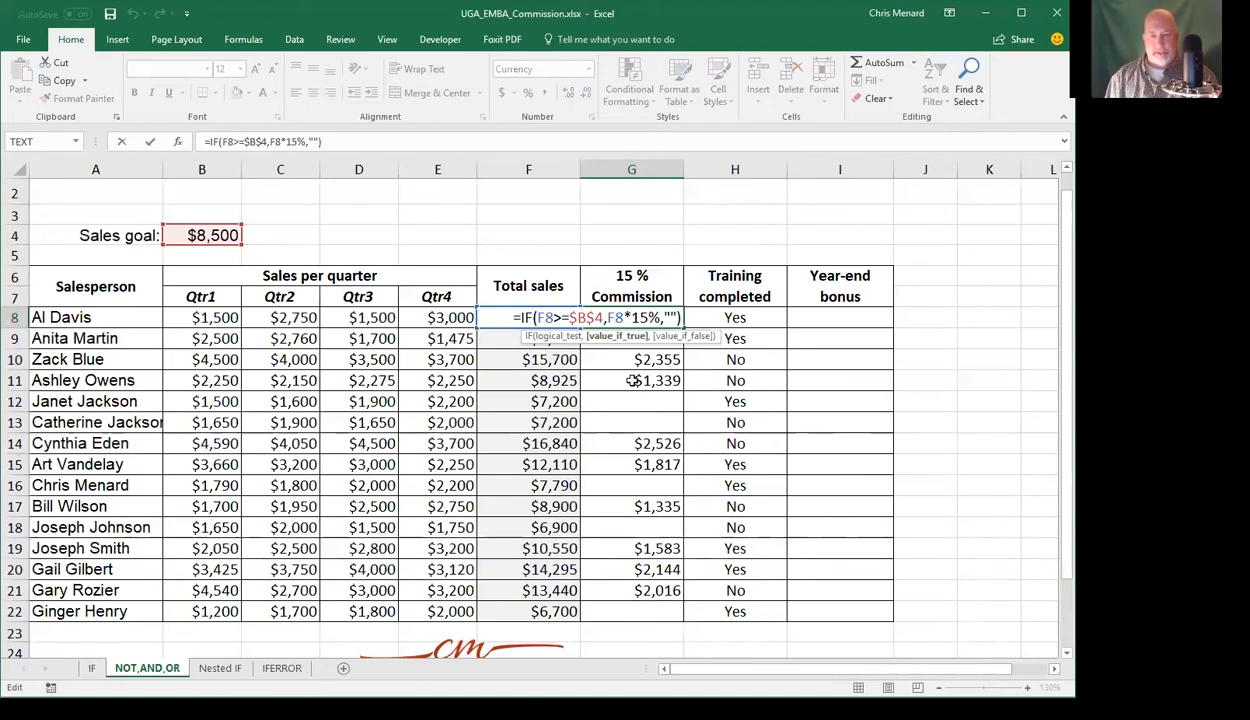
{"action": "key", "text": "ctrl+Return"}
{"action": "key", "text": "Left"}
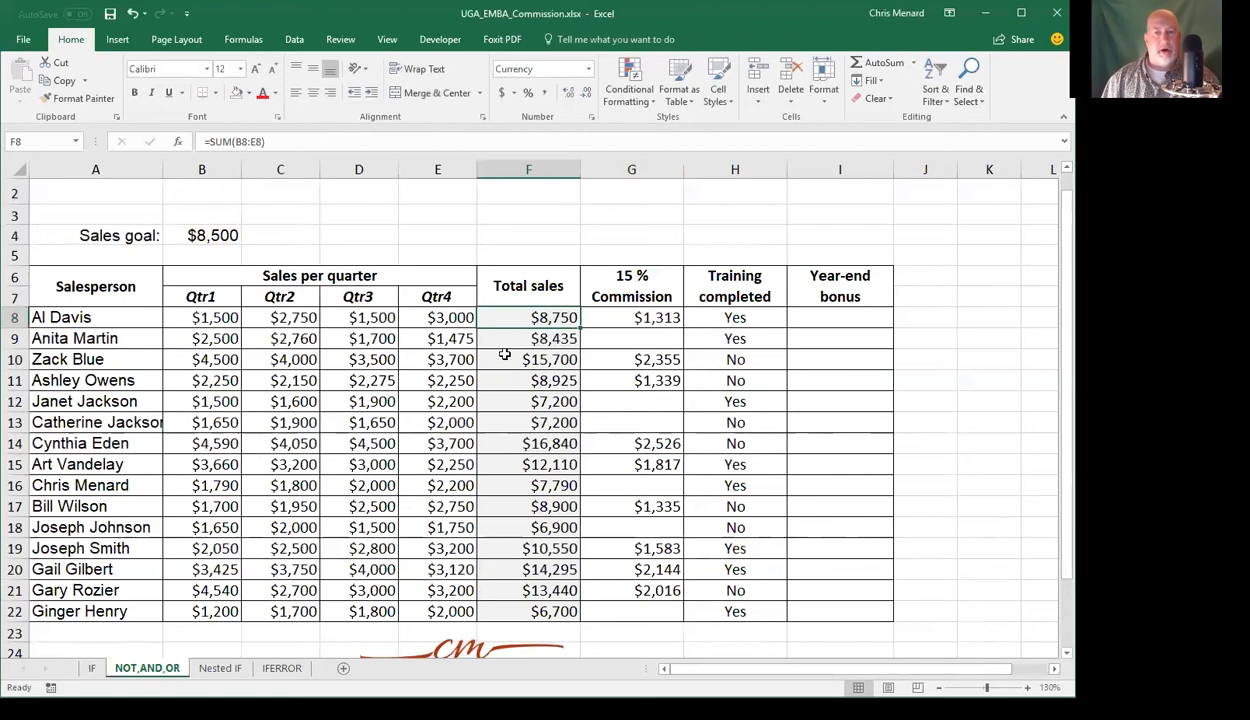
{"action": "left_click", "coordinate": [735, 321]}
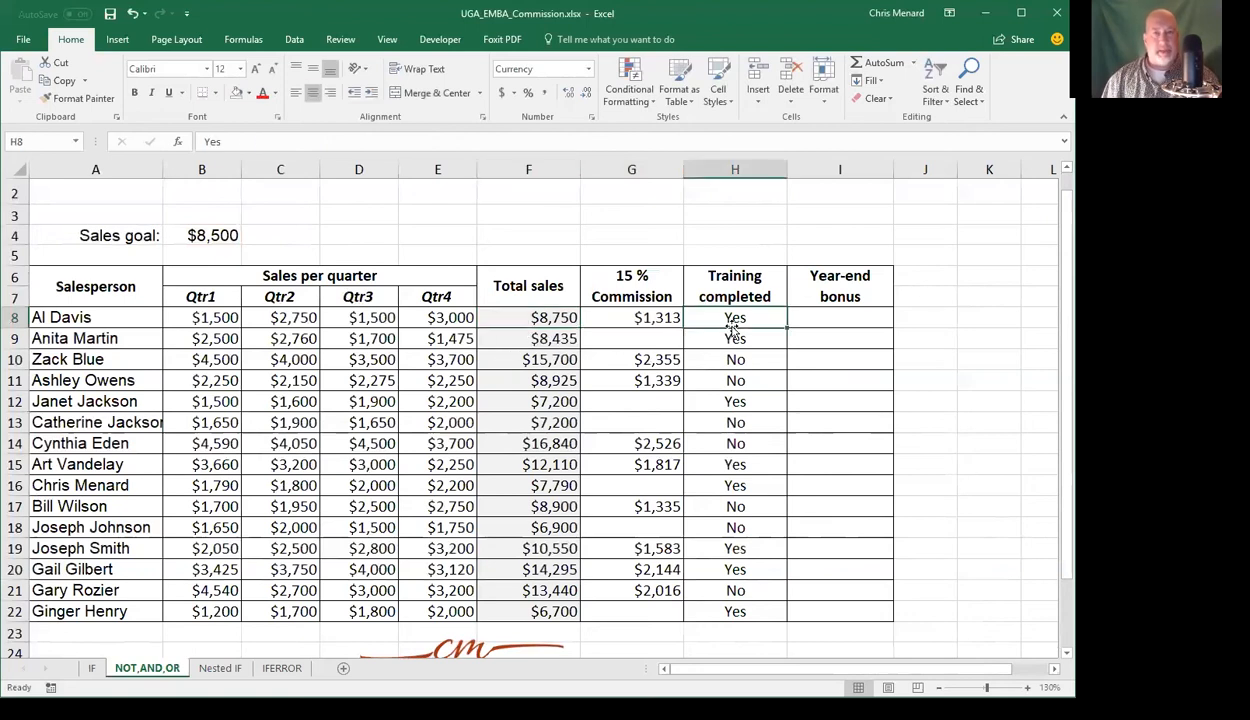
{"action": "left_click", "coordinate": [835, 320]}
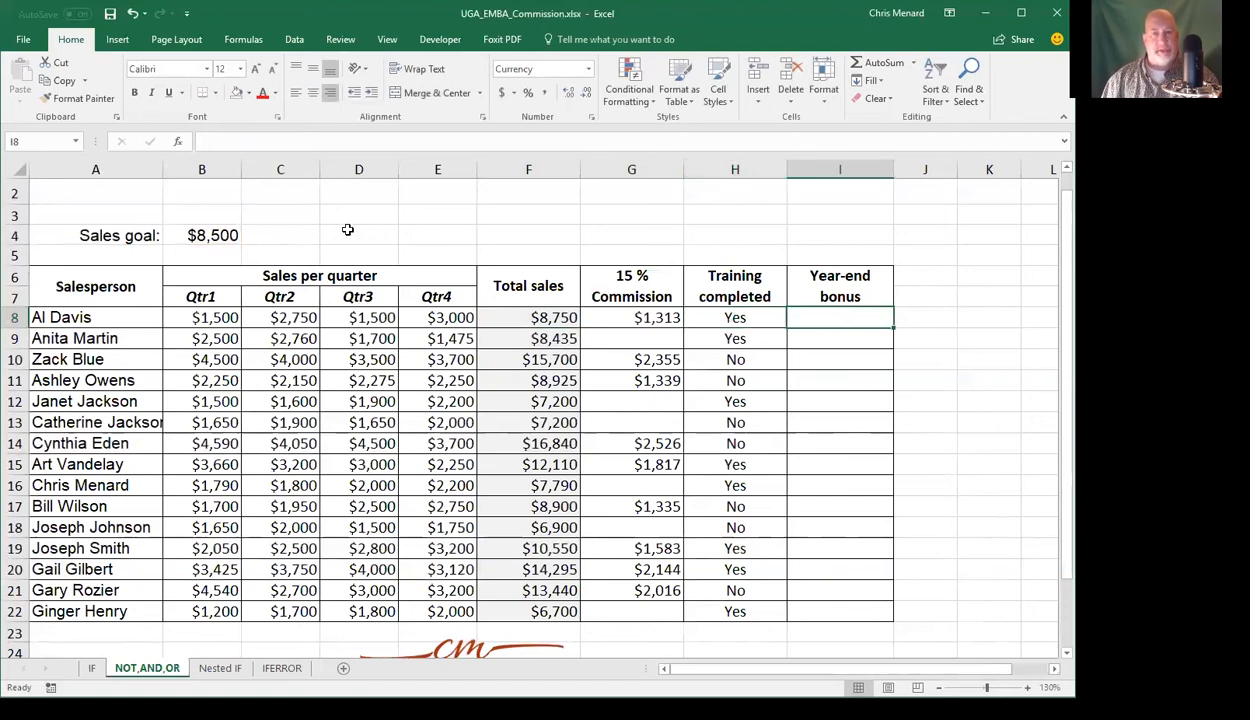
Enter the bonus sales threshold 7000 in D4 and label it Over in D3
{"action": "left_click", "coordinate": [342, 229]}
{"action": "type", "text": "7000"}
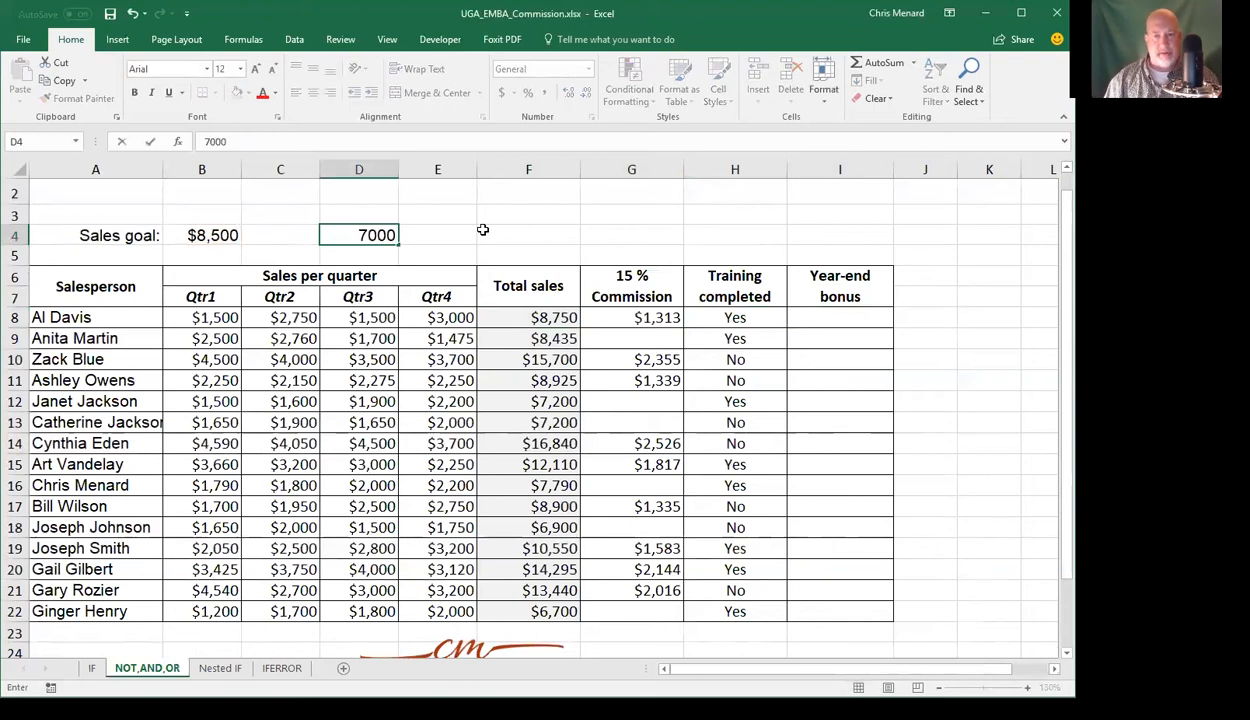
{"action": "key", "text": "Up"}
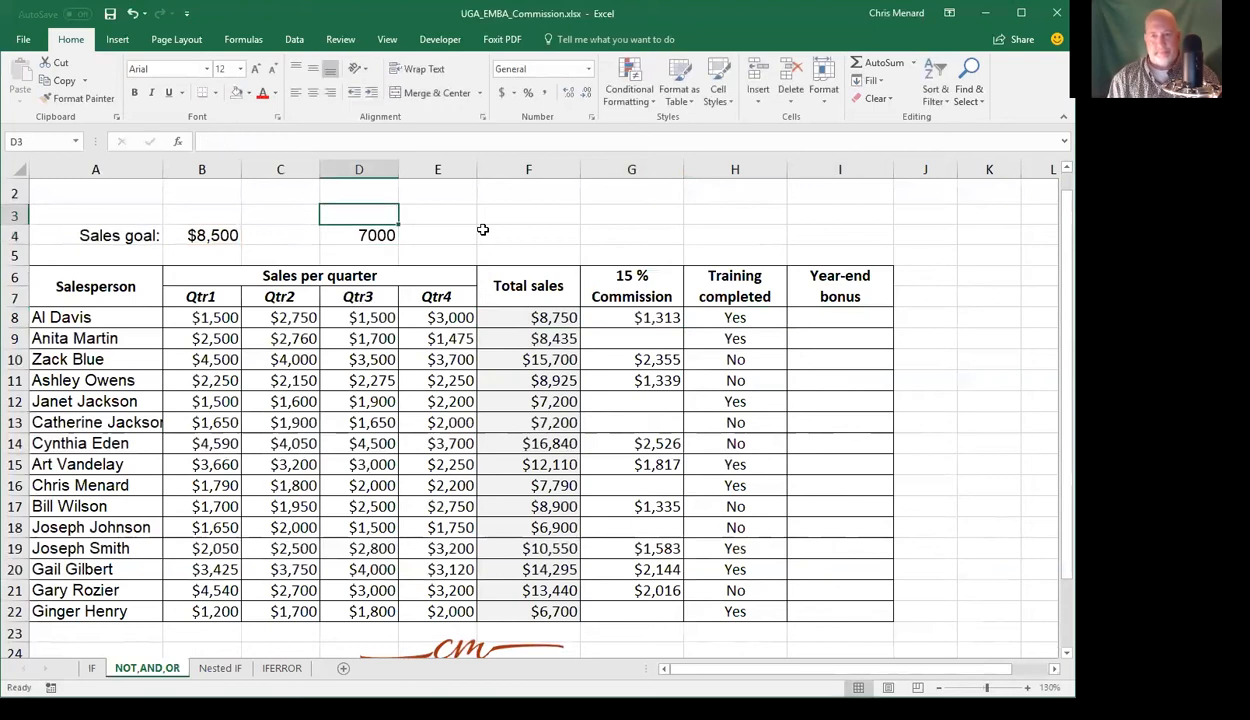
{"action": "type", "text": "Over"}
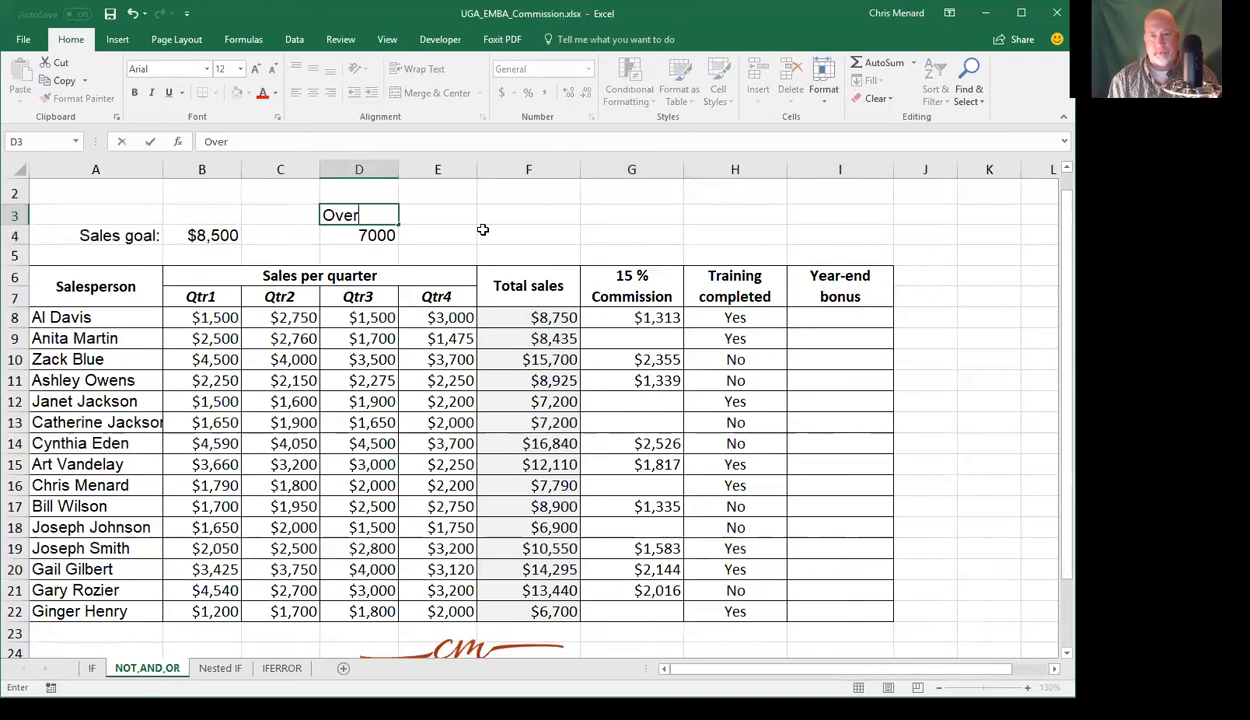
Label E3 as Training and enter the training criterion Yes in E4
{"action": "key", "text": "Tab"}
{"action": "type", "text": "Training"}
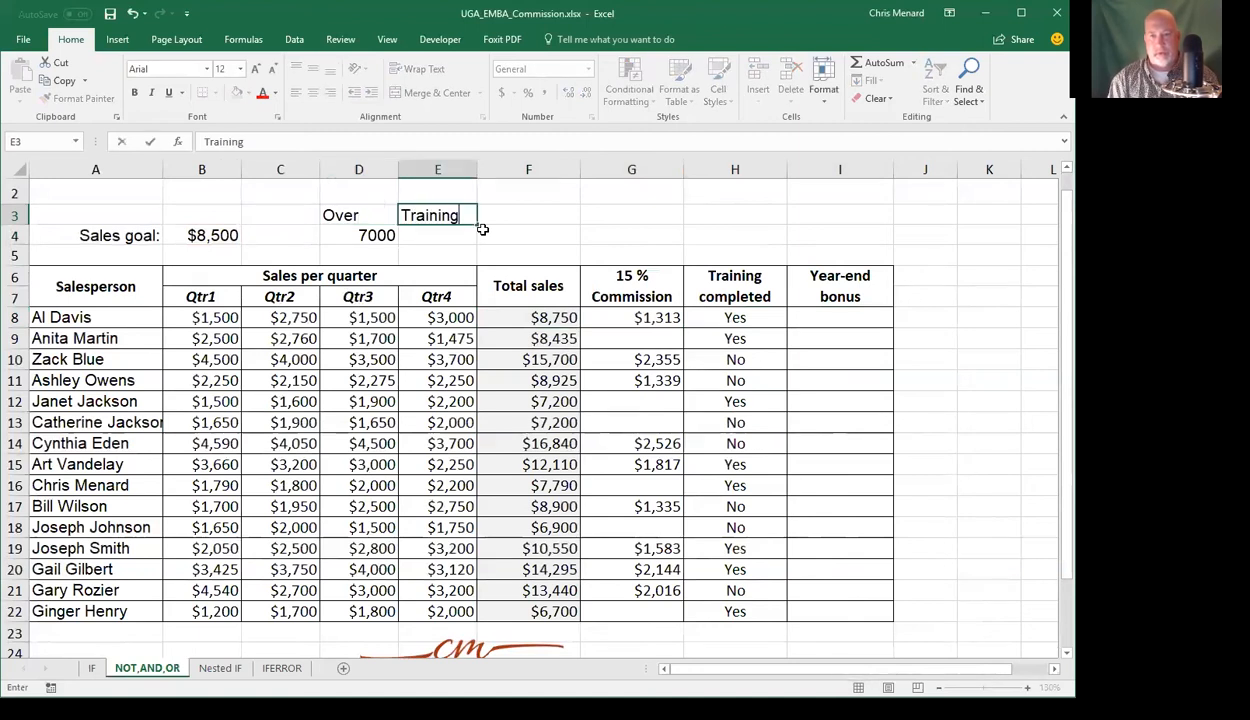
{"action": "key", "text": "Return"}
{"action": "key", "text": "Tab"}
{"action": "type", "text": "Yes"}
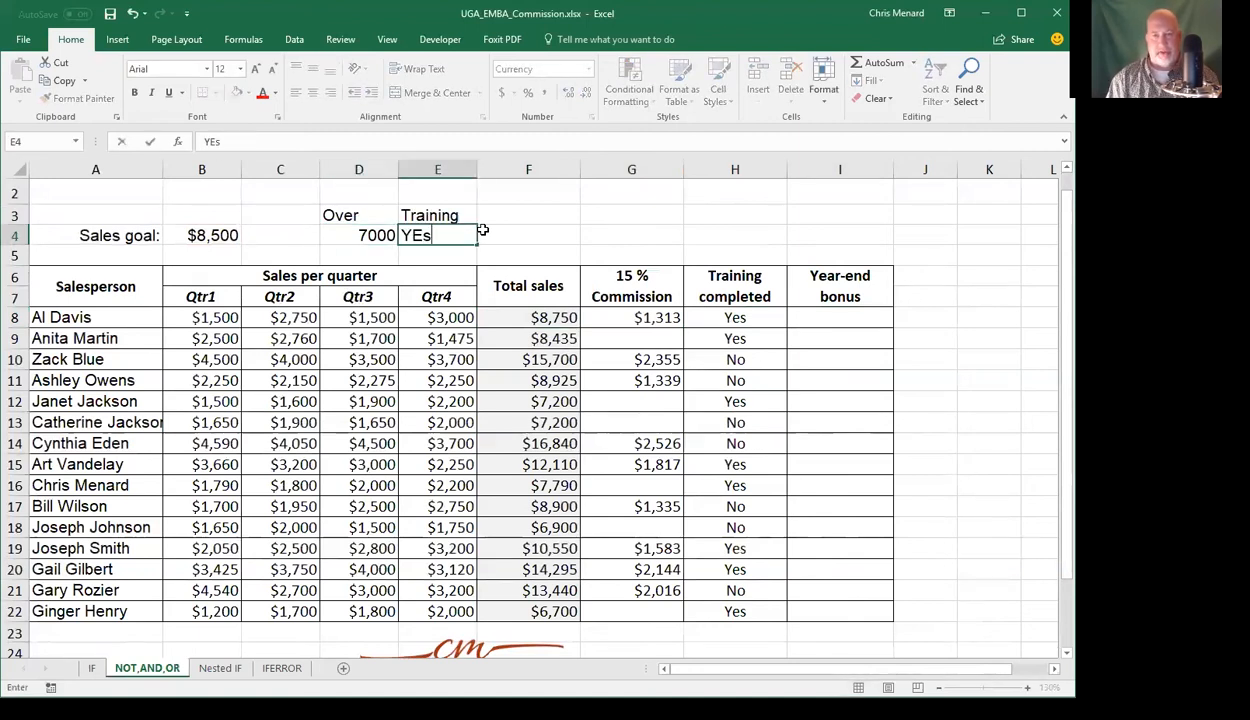
{"action": "key", "text": "Tab"}
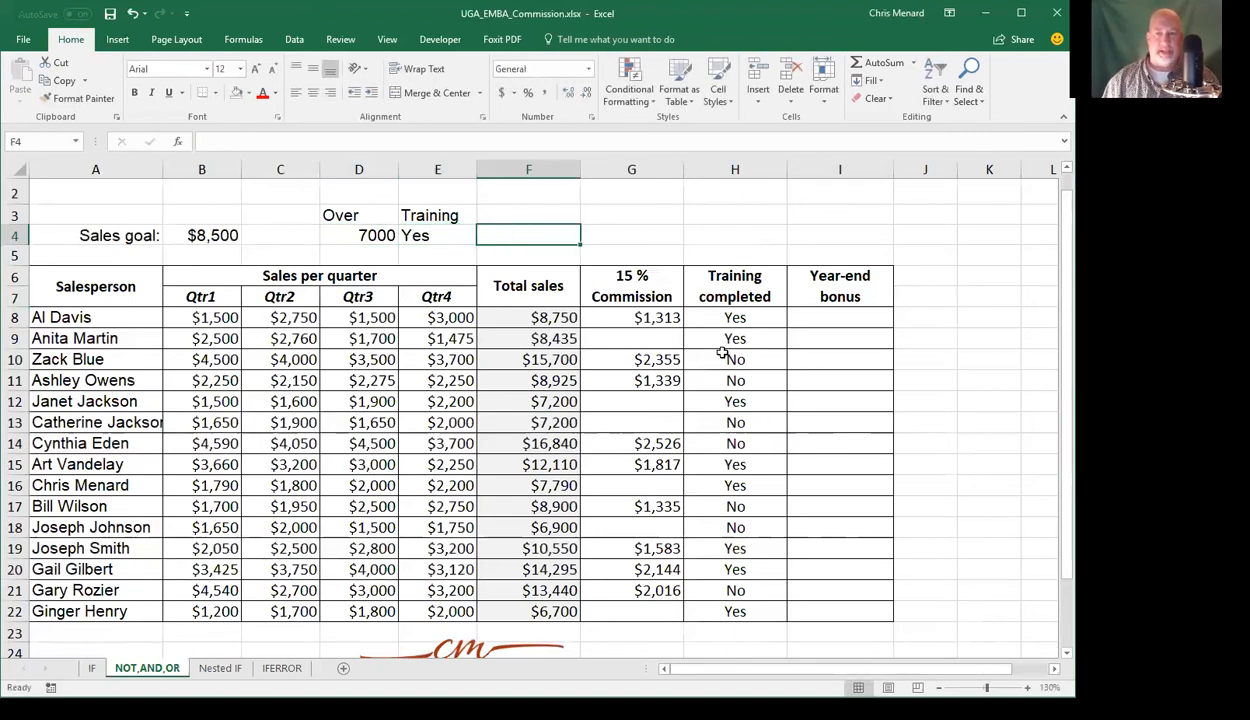
Begin an IF formula with a nested AND in I8, using F8>$D$4 as the first condition
{"action": "left_click", "coordinate": [739, 317]}
{"action": "left_click", "coordinate": [830, 314]}
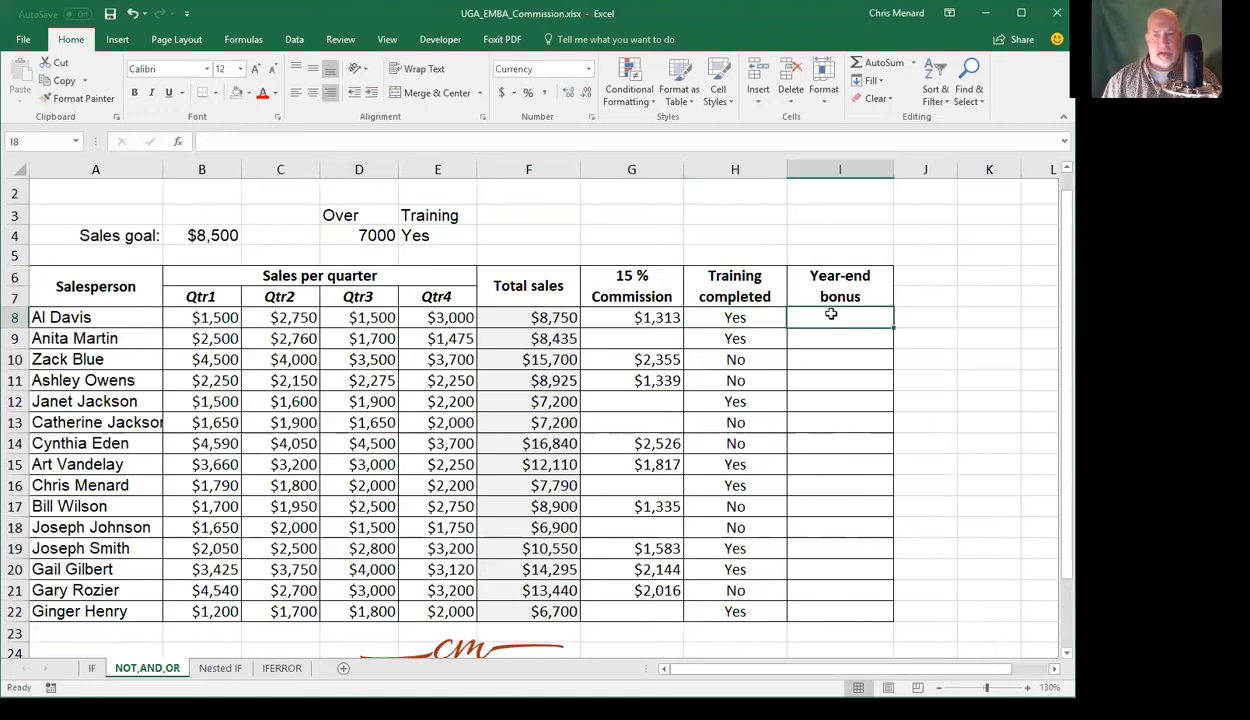
{"action": "type", "text": "="}
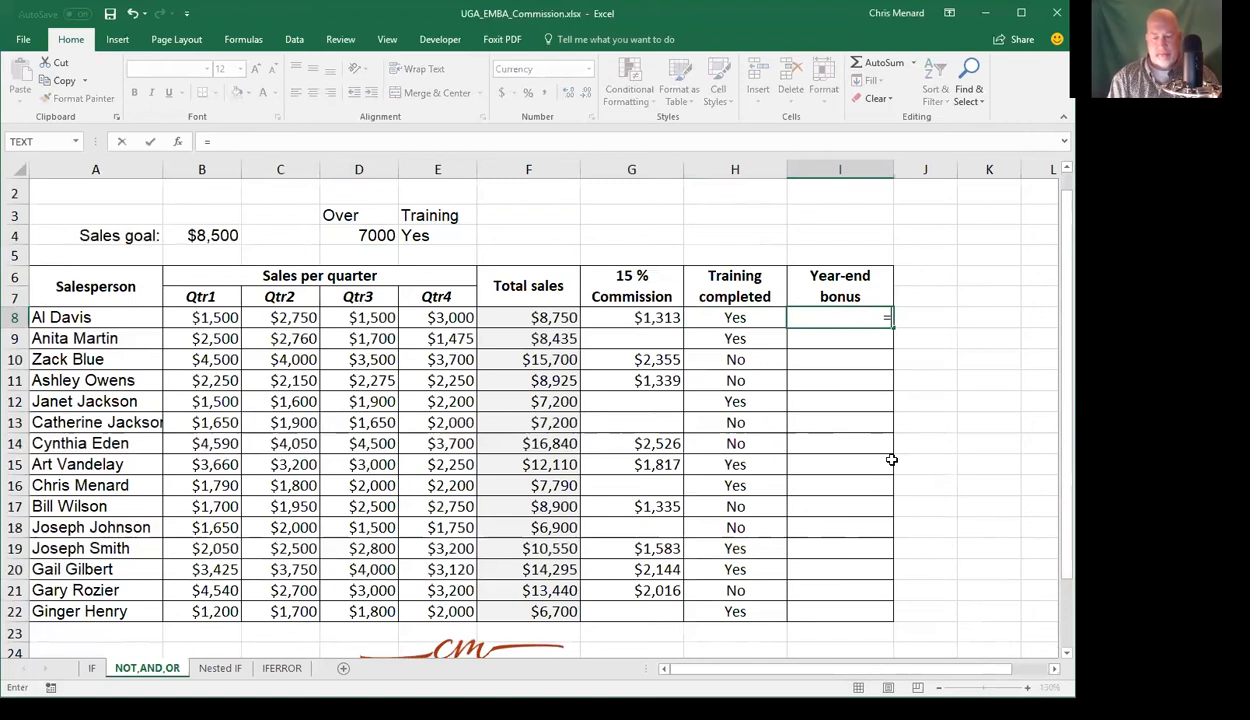
{"action": "type", "text": "if"}
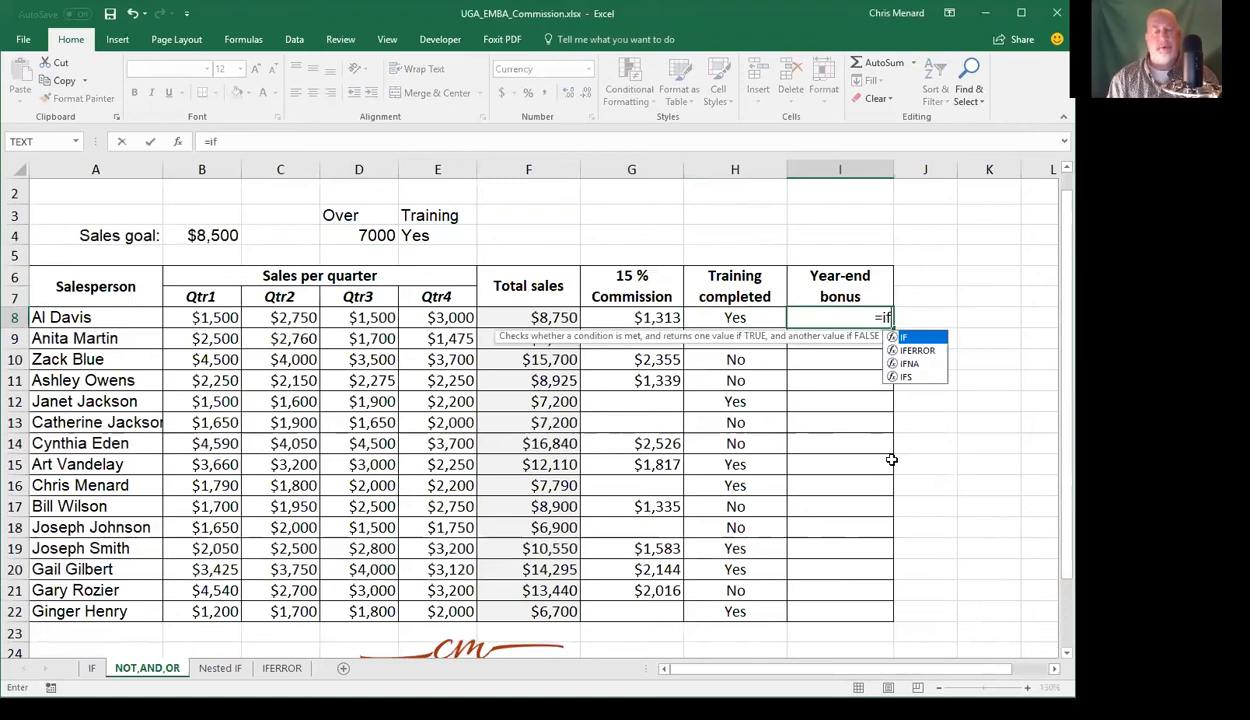
{"action": "key", "text": "Tab"}
{"action": "type", "text": "AND"}
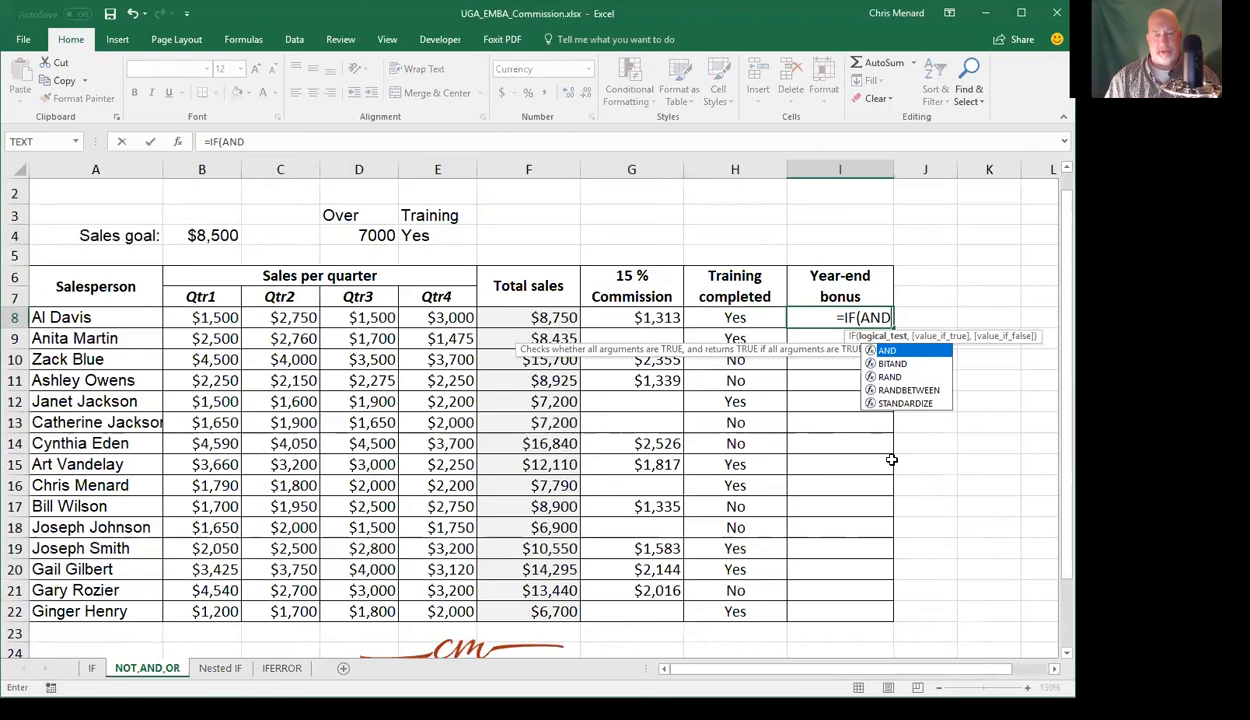
{"action": "type", "text": "("}
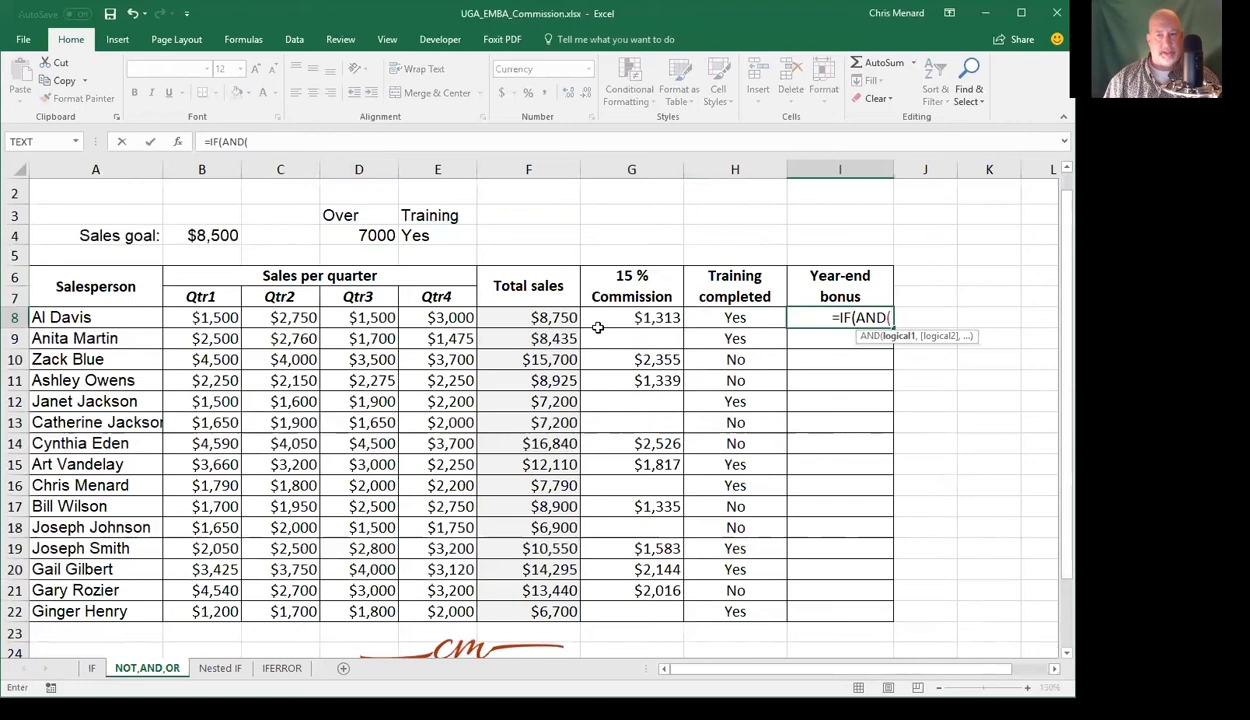
{"action": "left_click", "coordinate": [530, 318]}
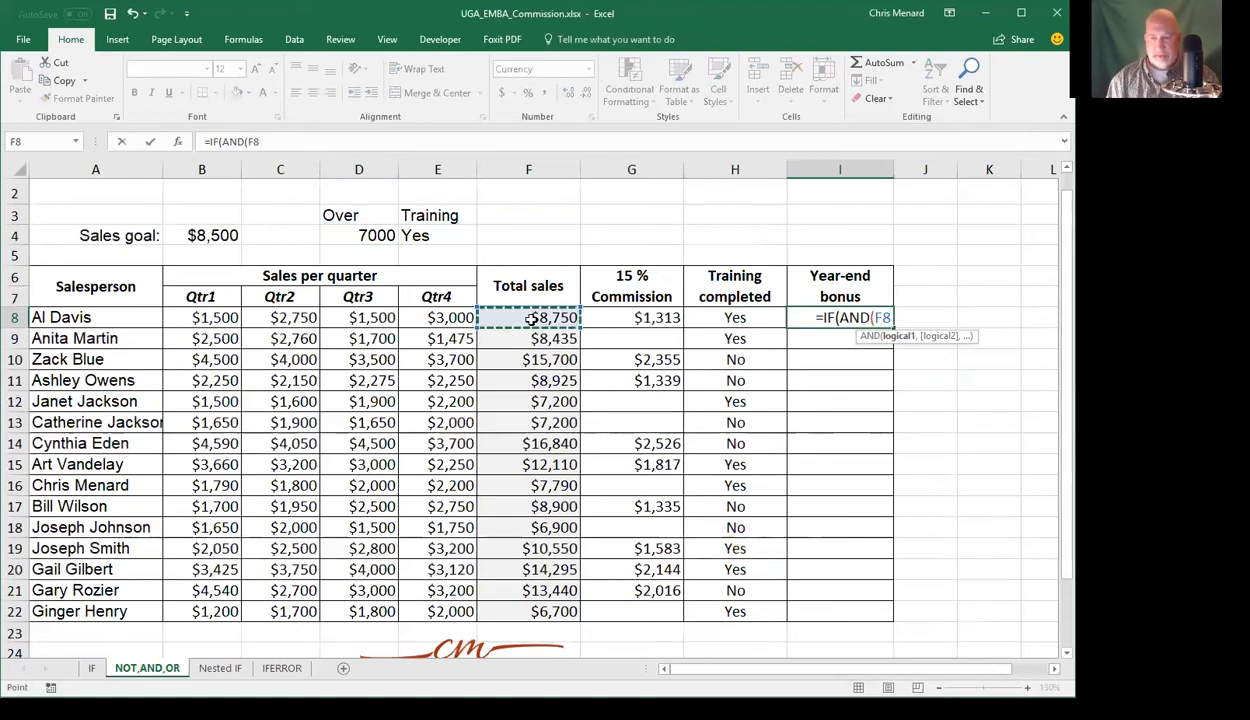
{"action": "type", "text": ">"}
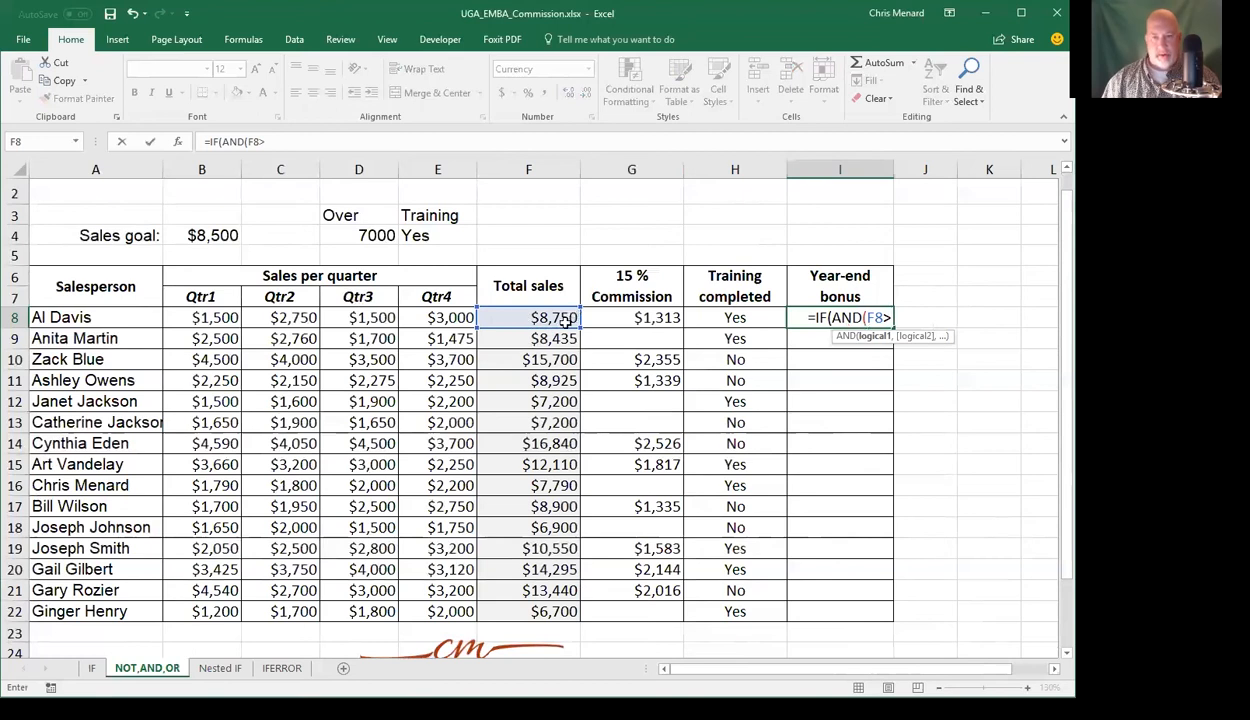
{"action": "left_click", "coordinate": [368, 236]}
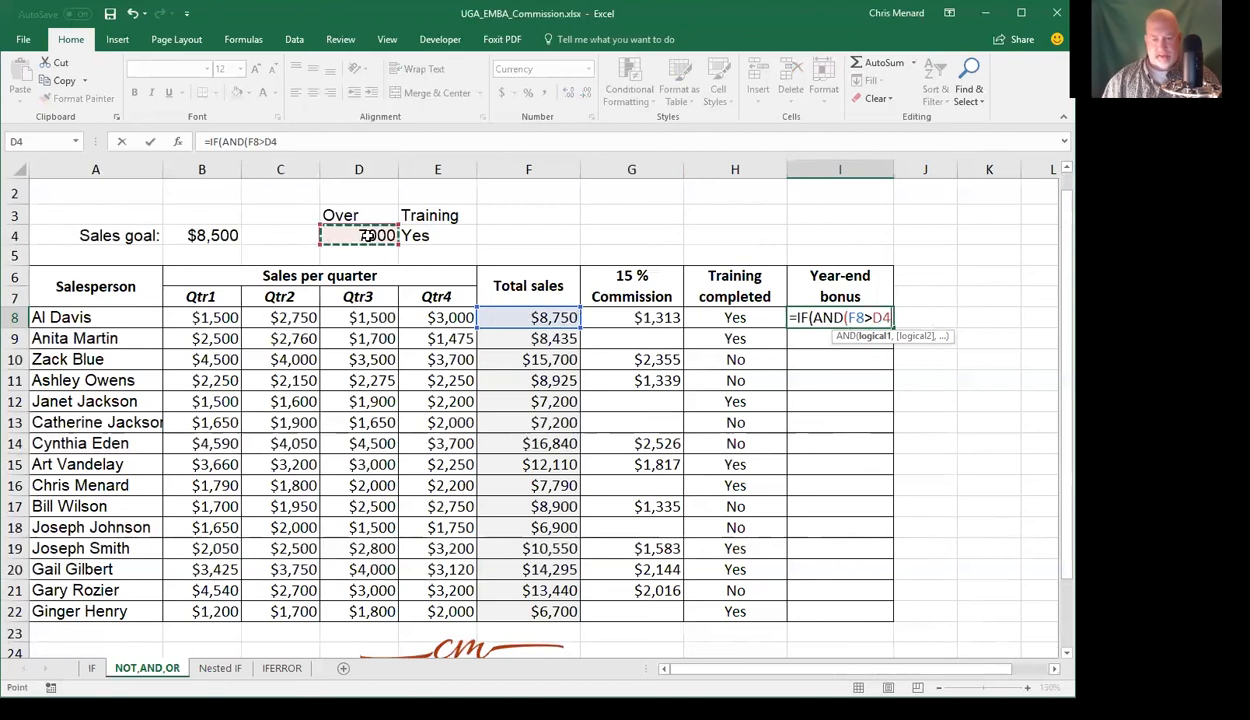
{"action": "key", "text": "F4"}
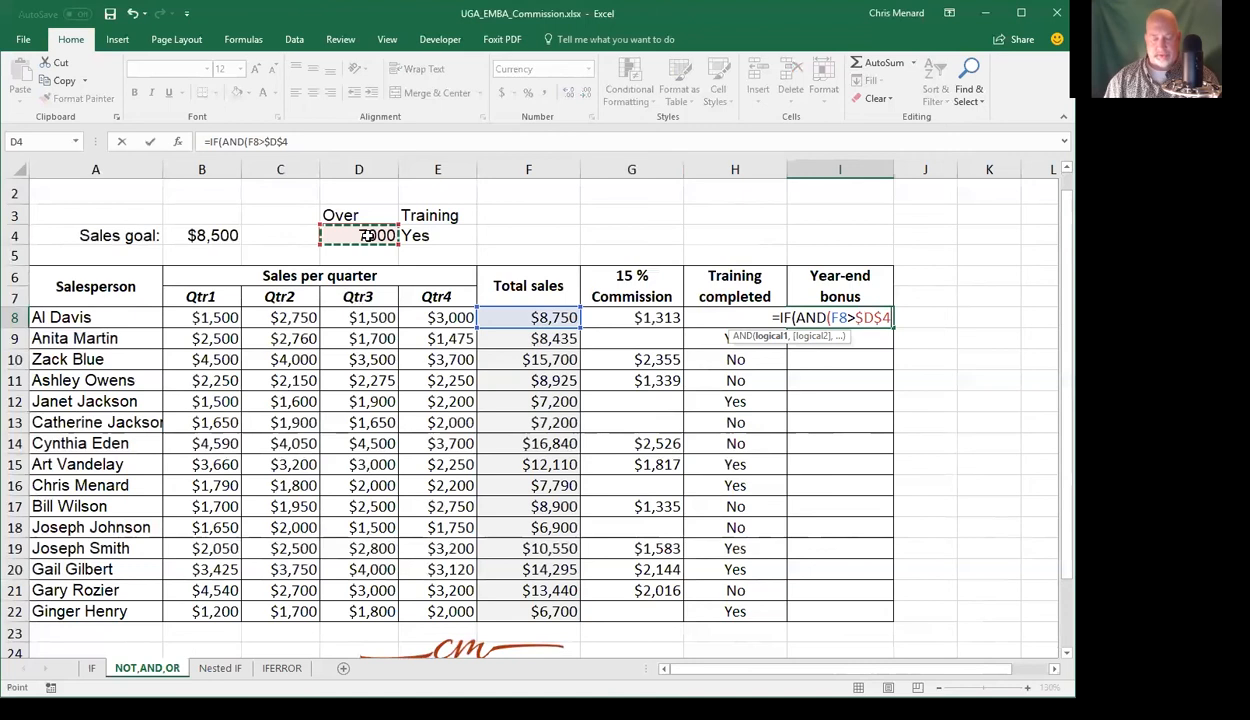
{"action": "type", "text": ","}
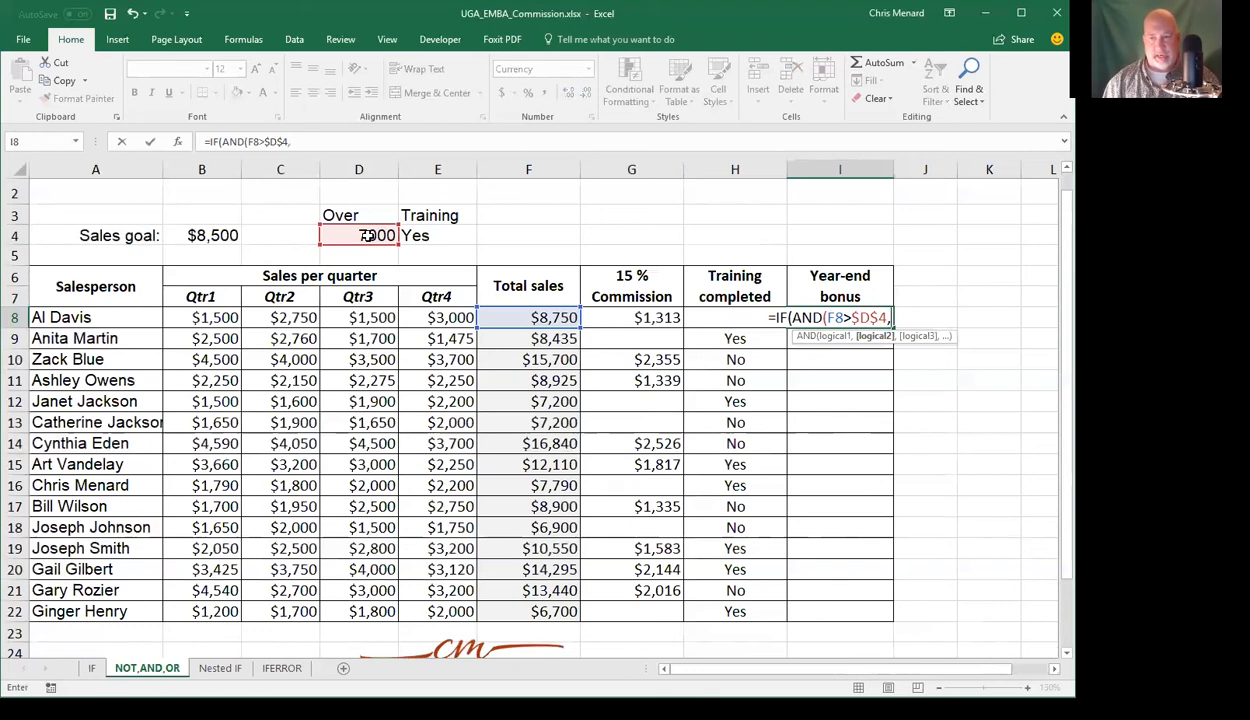
Add H8="yes" as the second AND condition in I8's formula and close the AND function
{"action": "scroll", "coordinate": [455, 215], "scroll_direction": "up", "scroll_amount": 1}
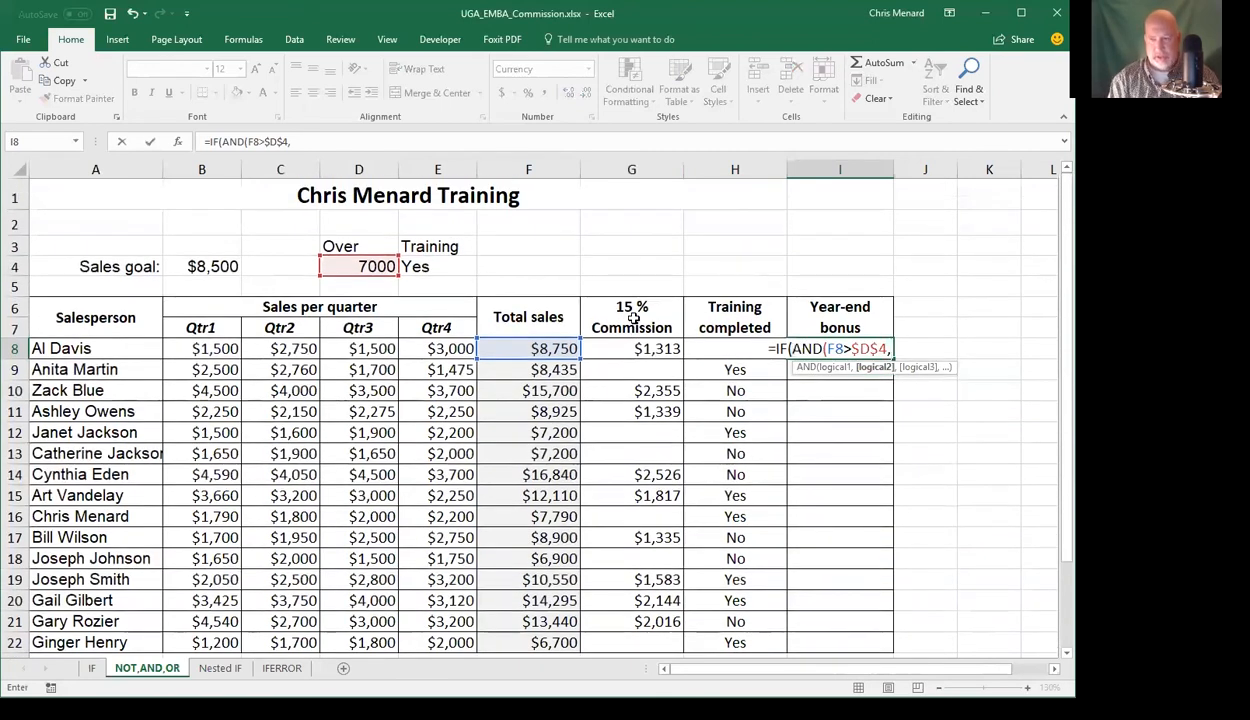
{"action": "type", "text": "H8"}
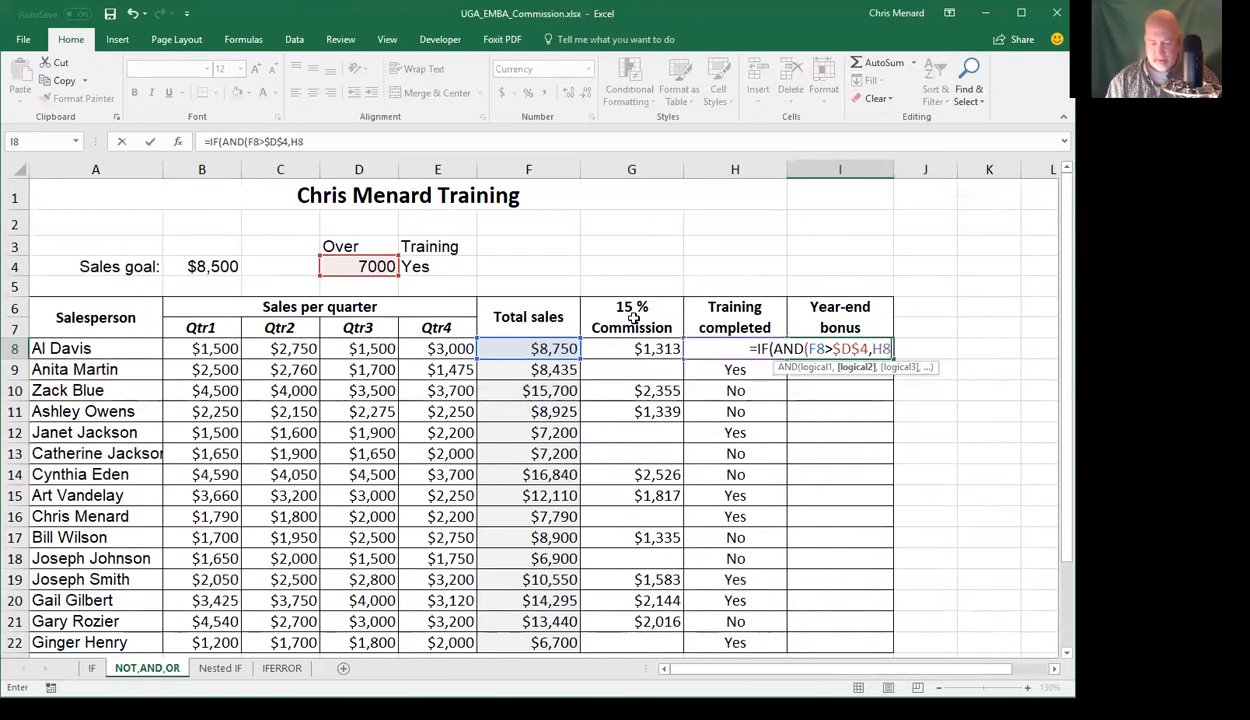
{"action": "type", "text": "="}
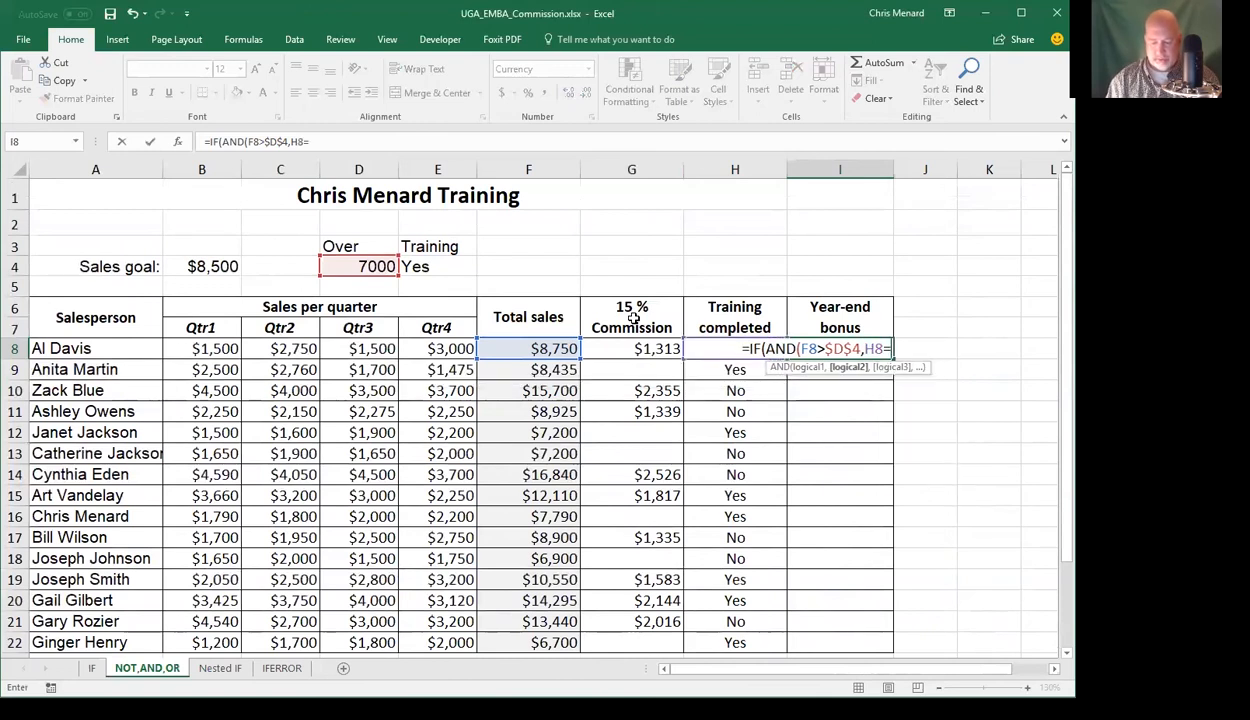
{"action": "type", "text": "\""}
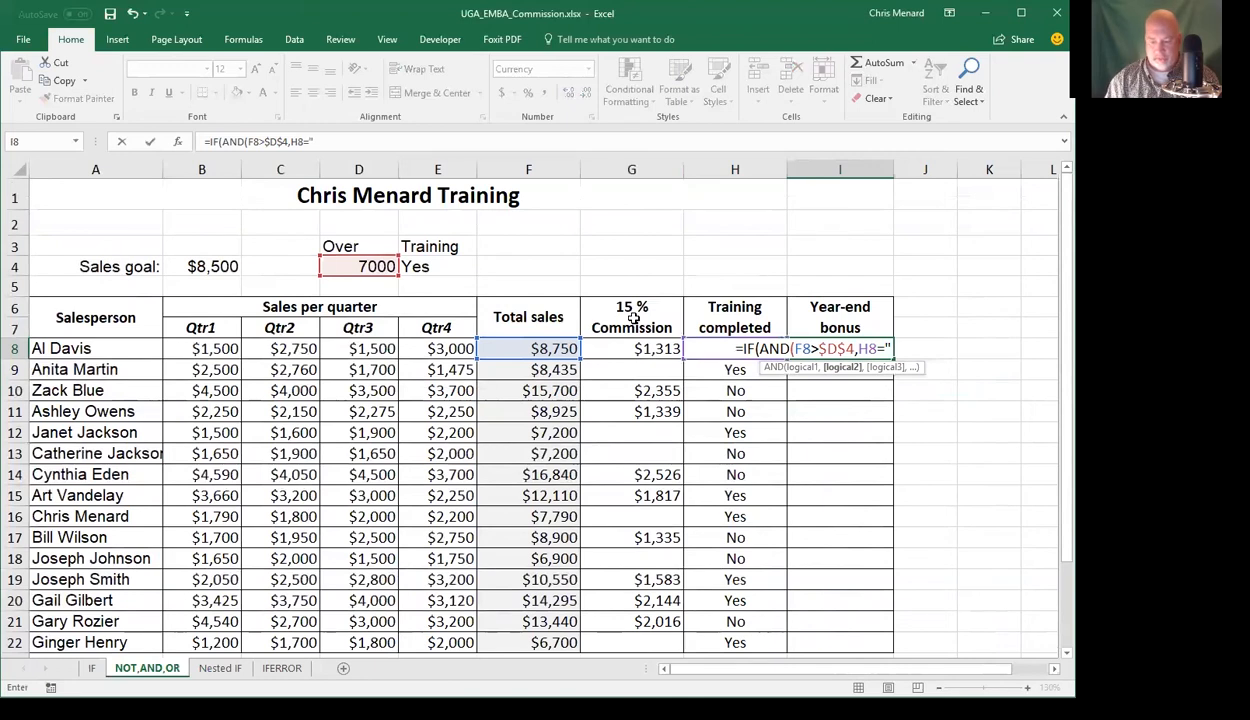
{"action": "type", "text": "yes\""}
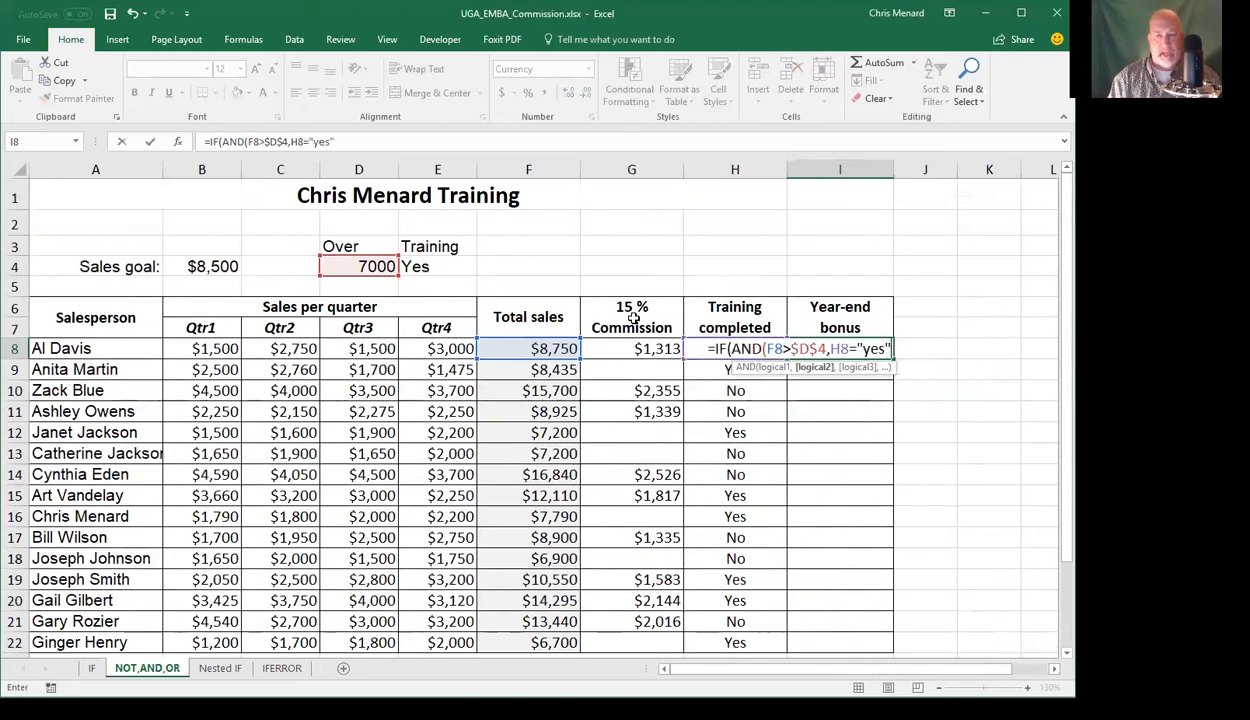
{"action": "type", "text": ")"}
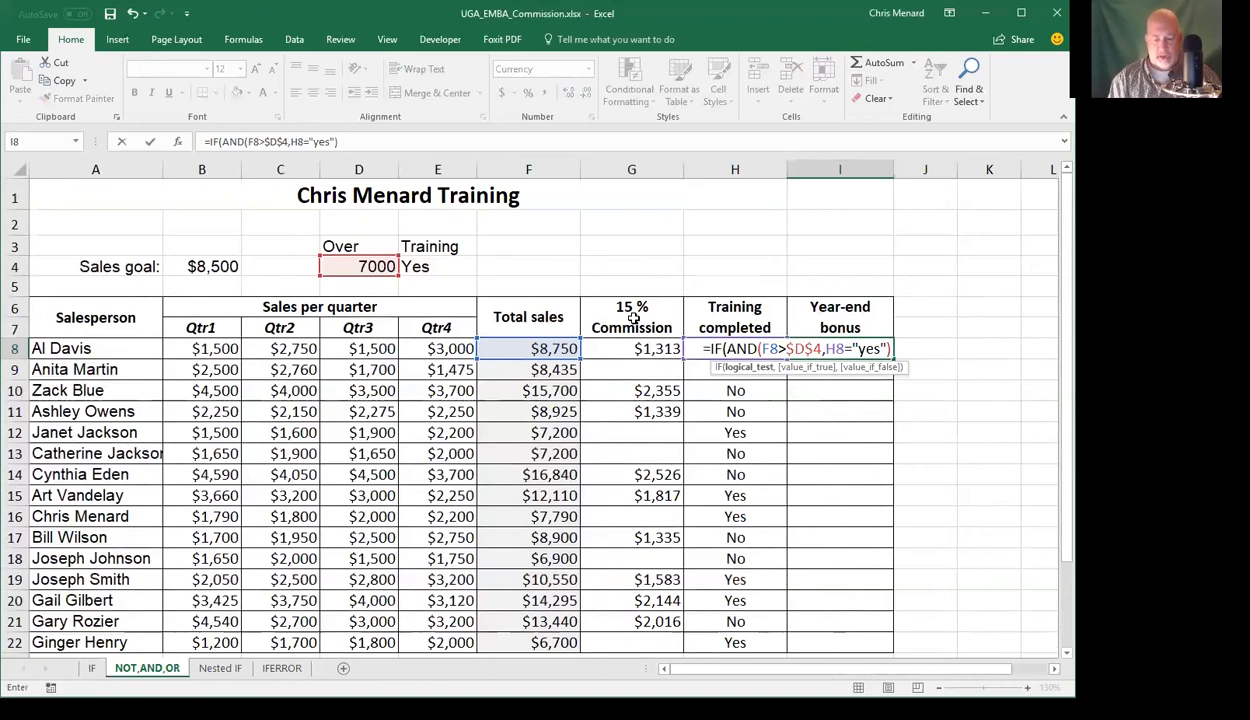
Complete I8's formula with 500 if true and an empty string "" if false, and fill it down through I22
{"action": "type", "text": ","}
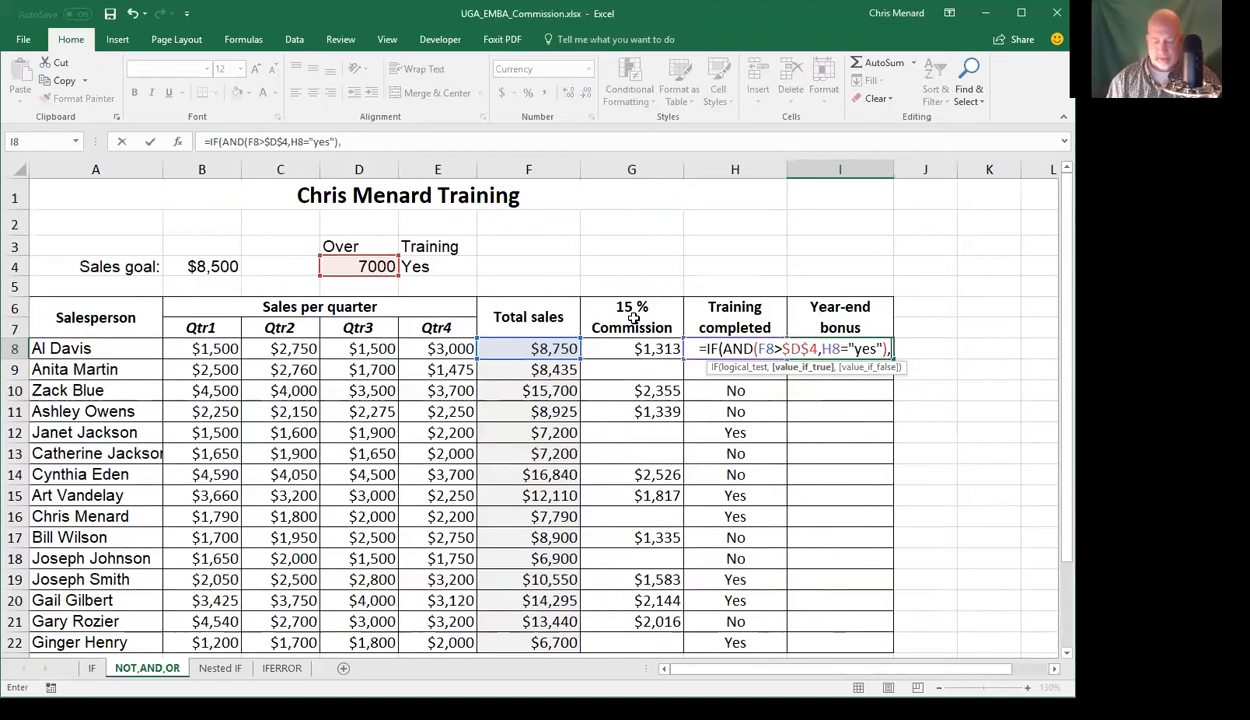
{"action": "type", "text": "500,"}
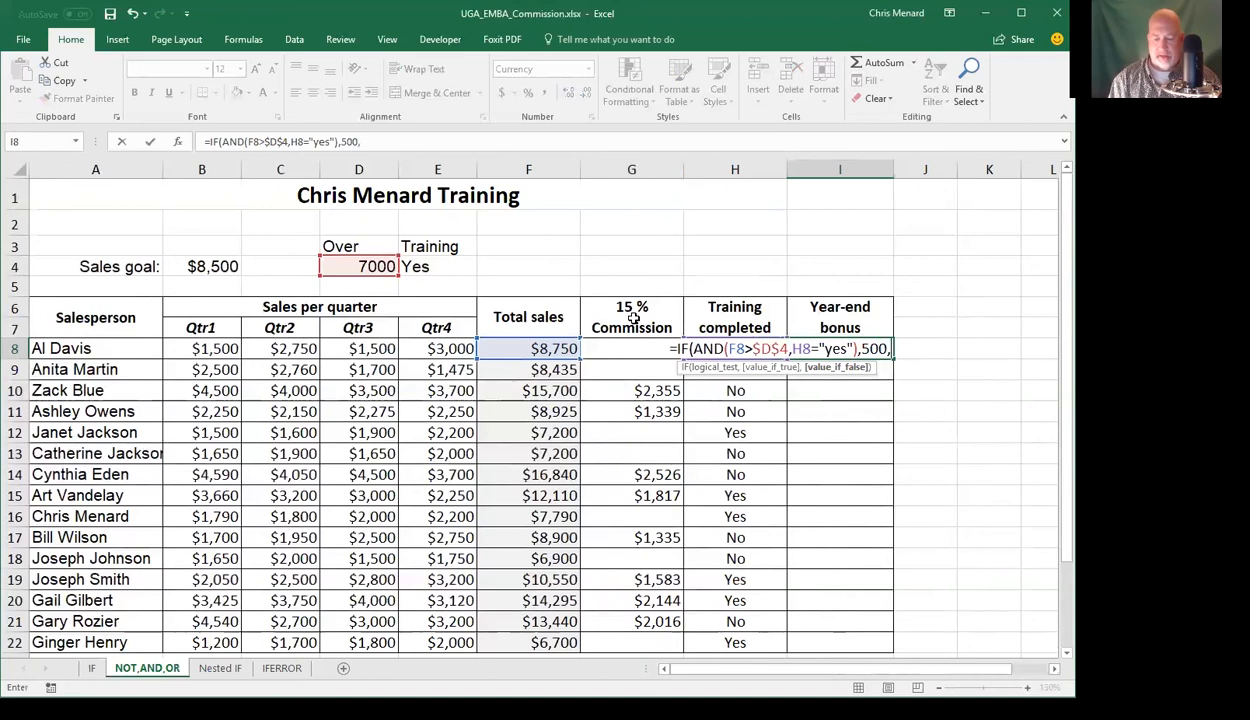
{"action": "type", "text": "\"\")"}
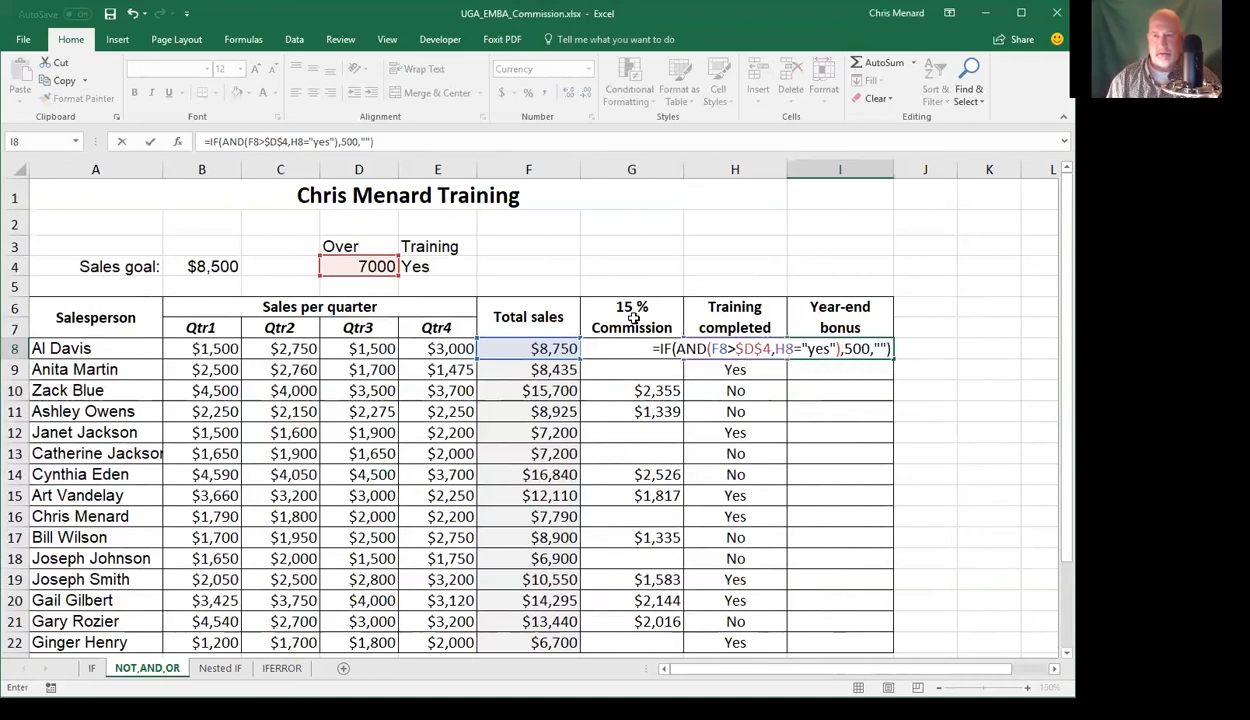
{"action": "key", "text": "Return"}
{"action": "key", "text": "Up"}
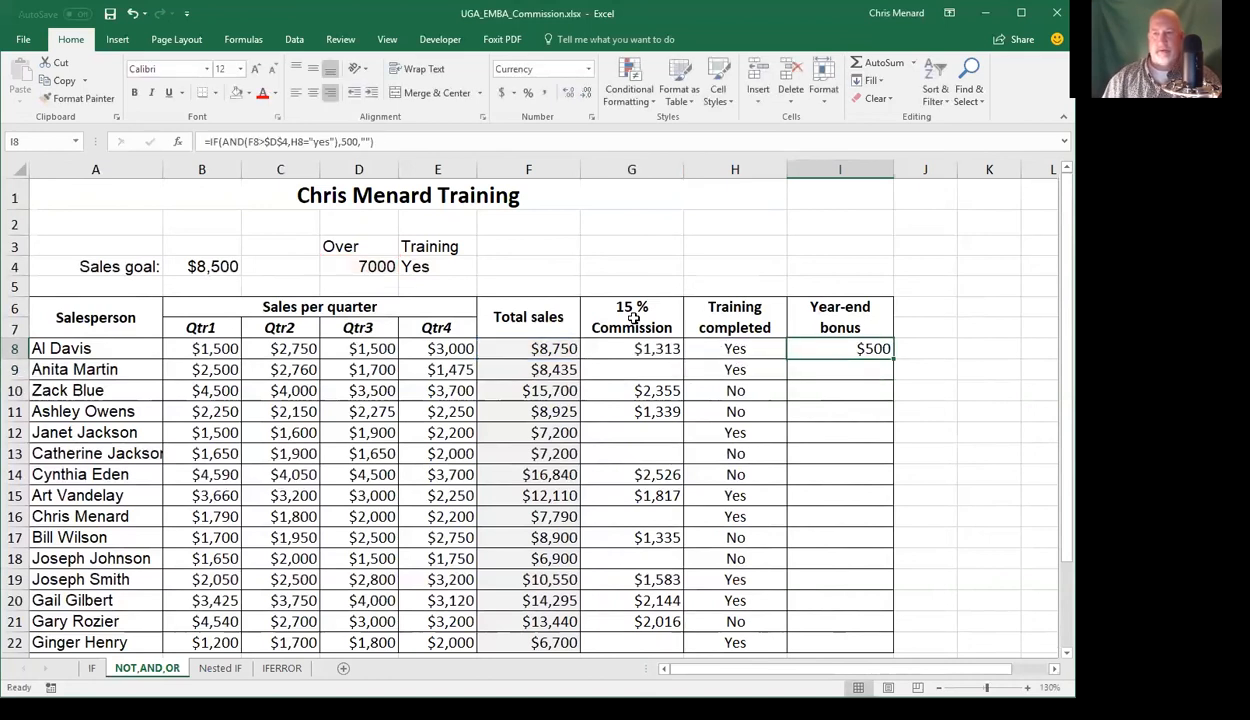
{"action": "left_click_drag", "start_coordinate": [895, 361], "coordinate": [879, 644]}
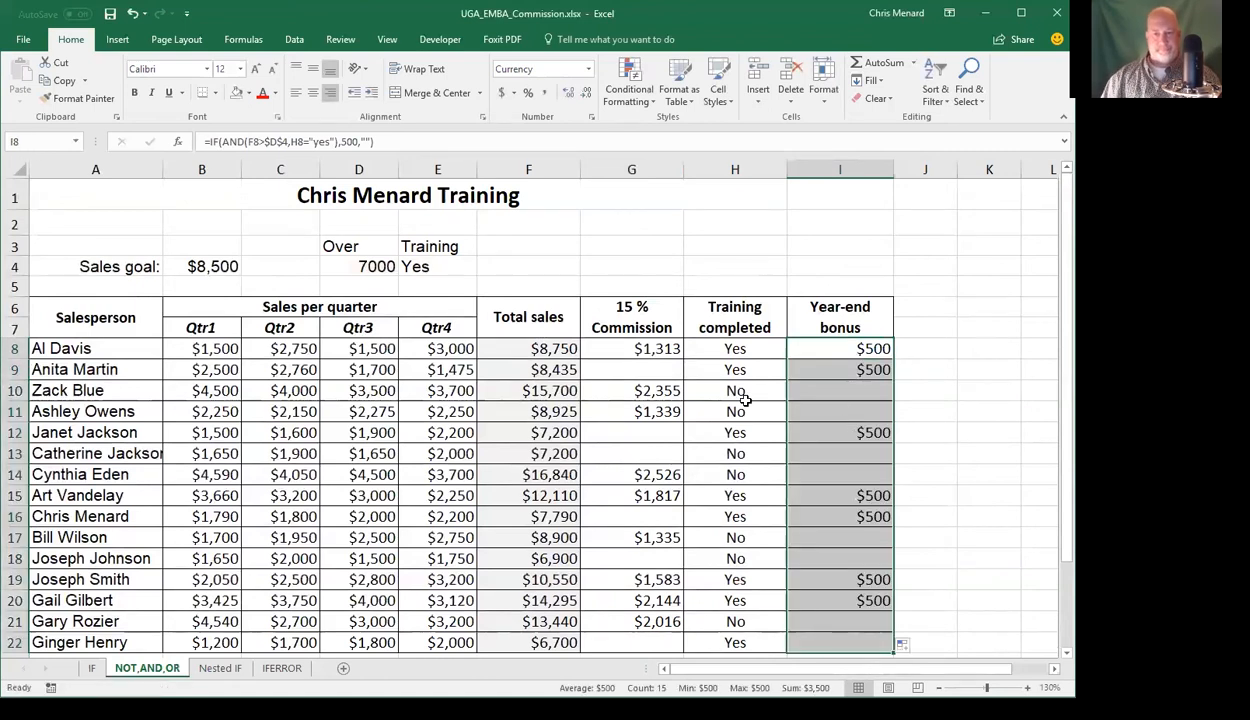
Test the year-end bonus formula by switching H10 to Yes and back to No, and compare F12:I13
{"action": "left_click", "coordinate": [551, 390]}
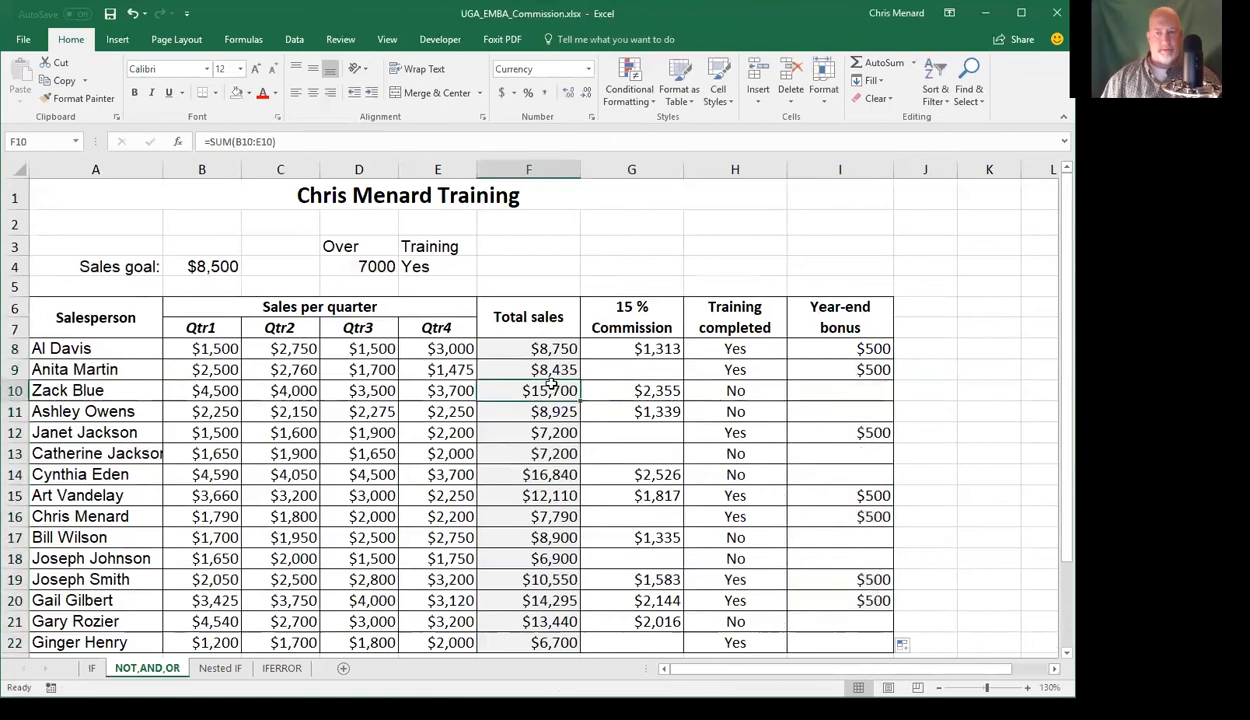
{"action": "left_click", "coordinate": [702, 393]}
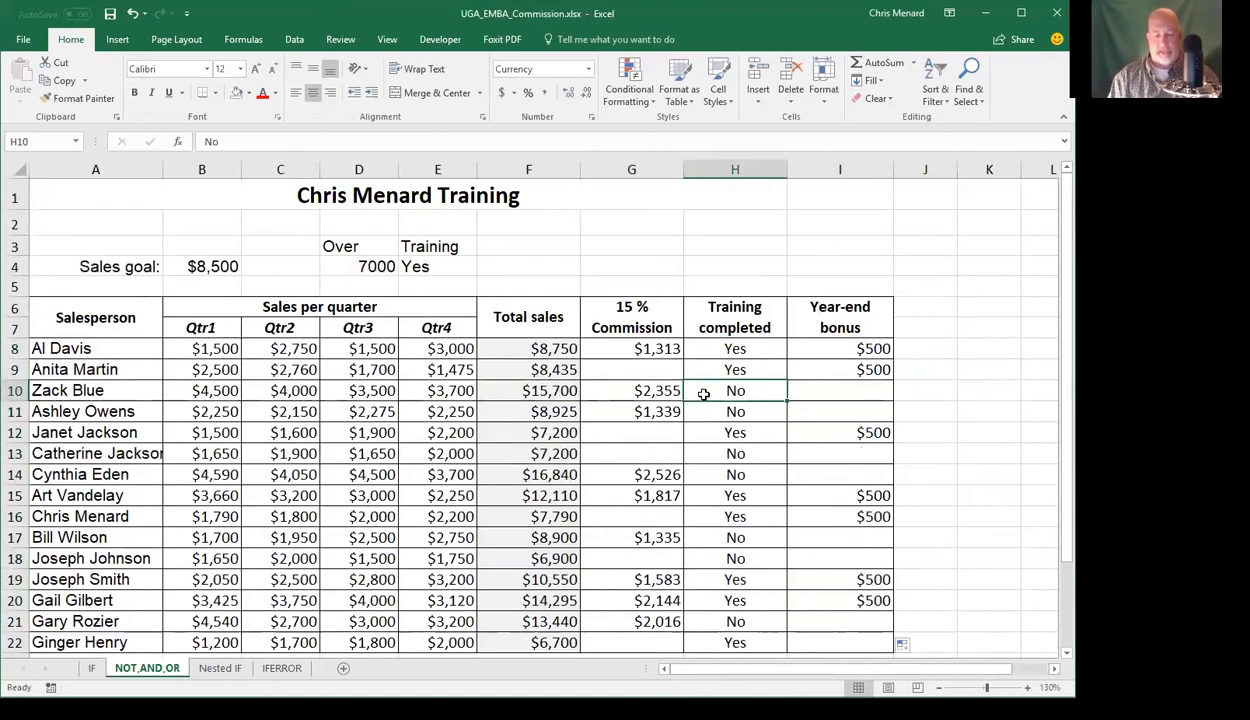
{"action": "type", "text": "Yes"}
{"action": "key", "text": "Return"}
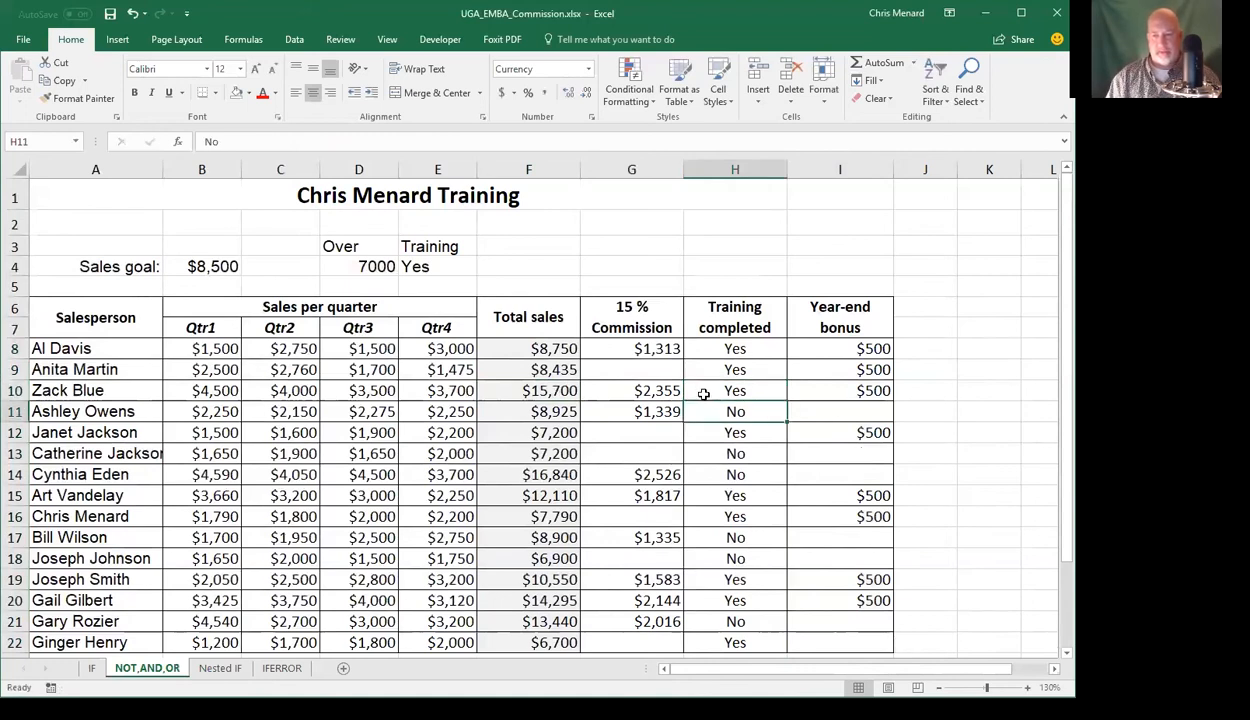
{"action": "left_click", "coordinate": [704, 394]}
{"action": "type", "text": "No"}
{"action": "key", "text": "Return"}
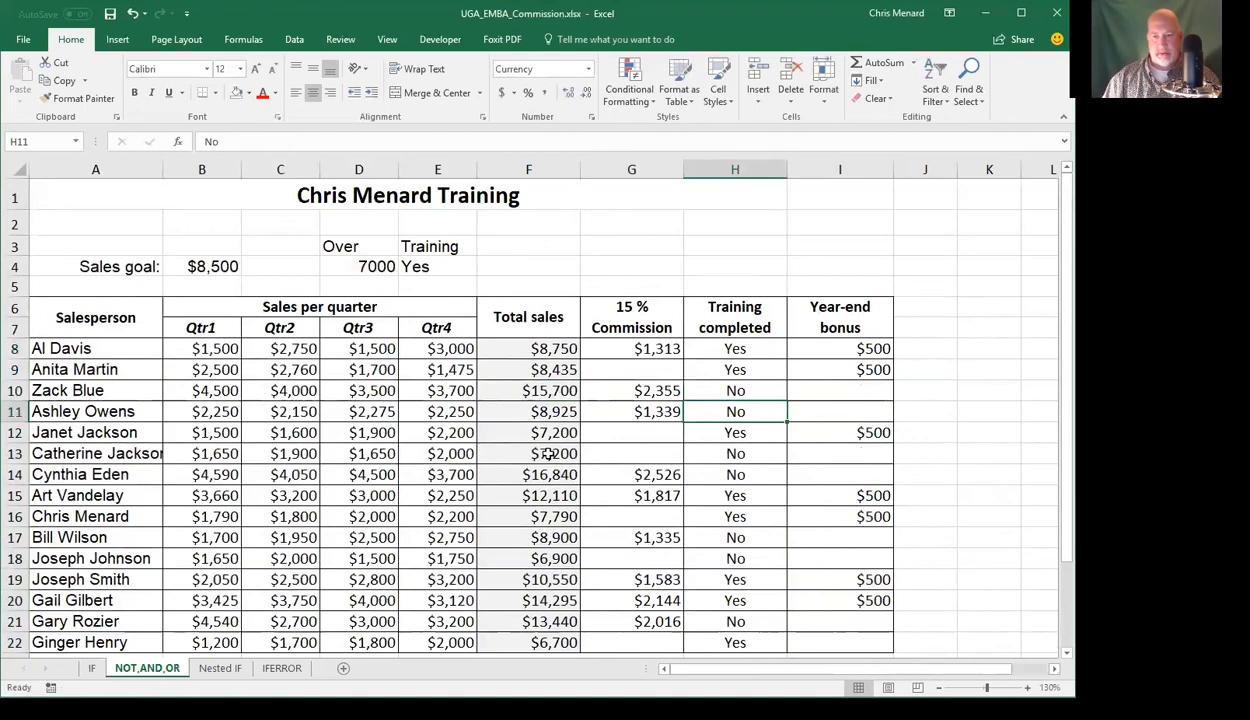
{"action": "left_click_drag", "start_coordinate": [538, 426], "coordinate": [837, 451]}
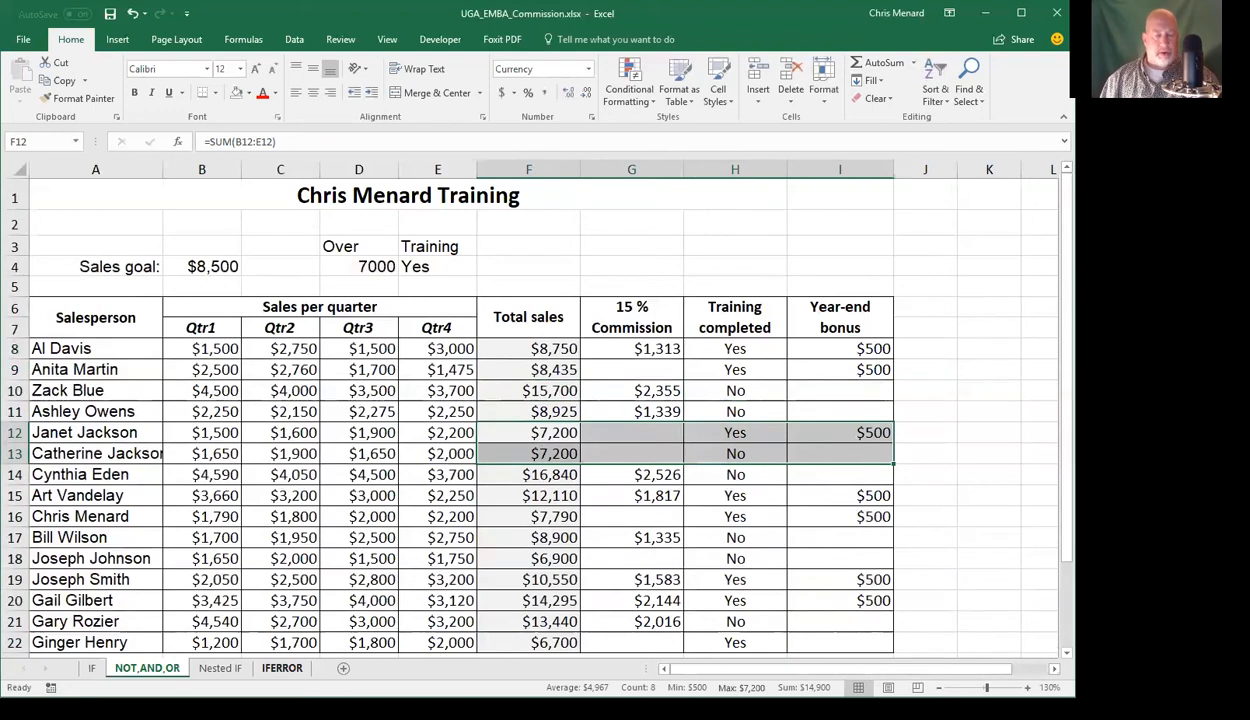
On the IFERROR sheet, calculate Product 1's units sold in D5 with =B5/C5
{"action": "left_click", "coordinate": [282, 672]}
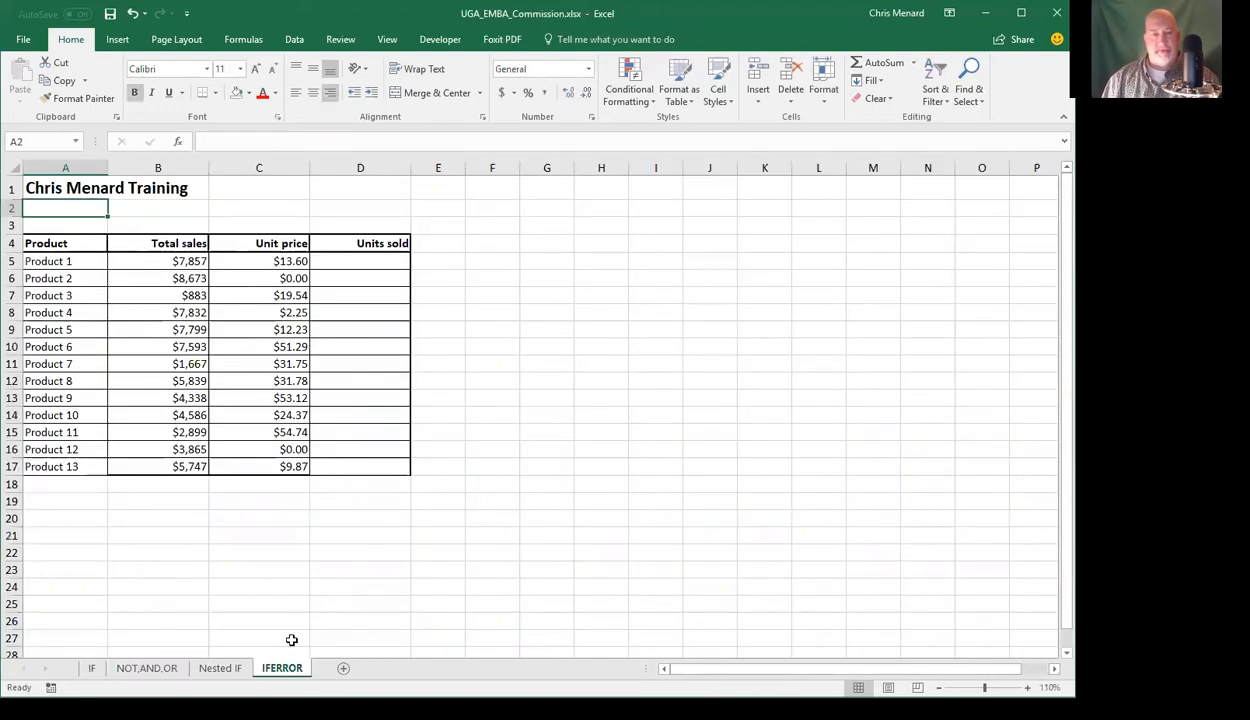
{"action": "left_click", "coordinate": [365, 262]}
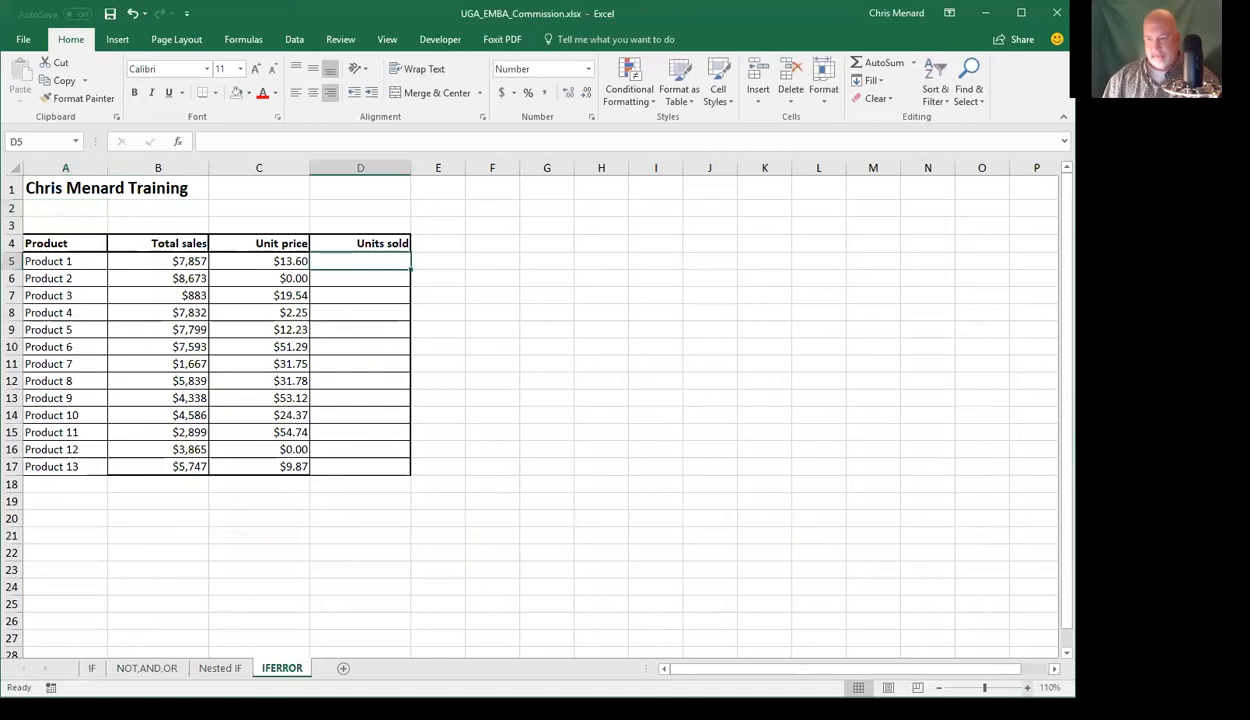
{"action": "scroll", "coordinate": [560, 370], "scroll_direction": "up", "scroll_amount": 4}
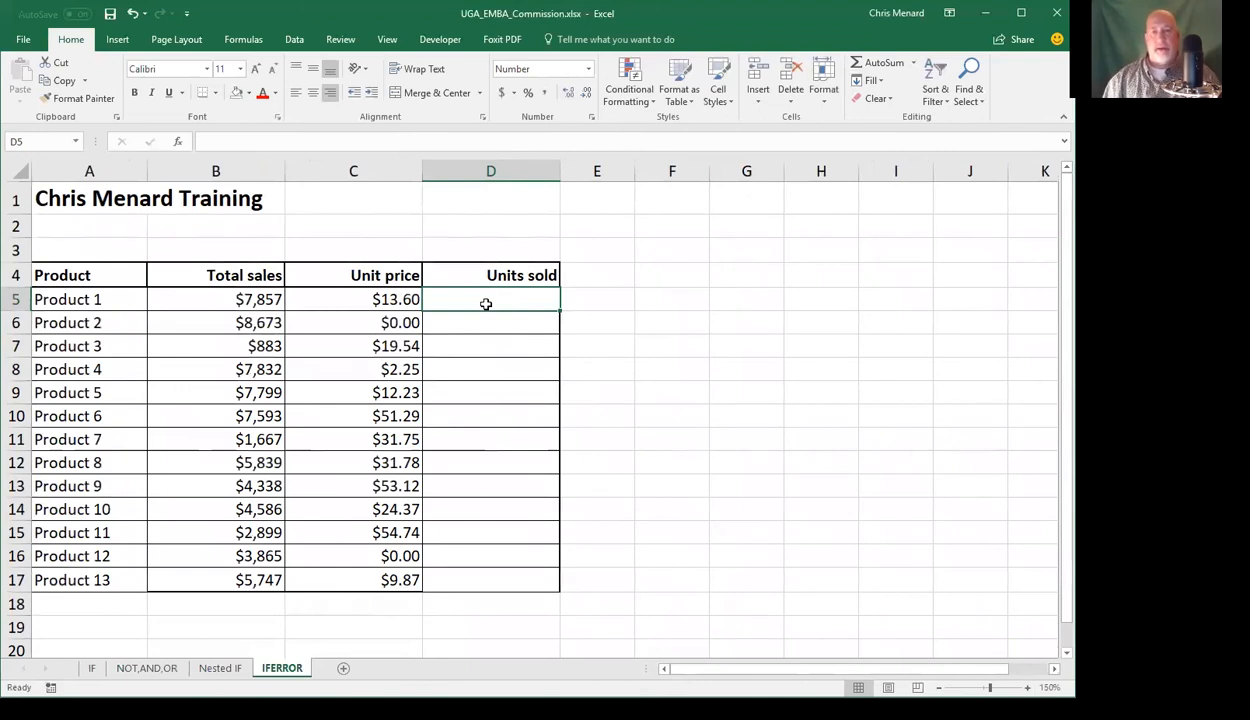
{"action": "type", "text": "="}
{"action": "key", "text": "Left"}
{"action": "key", "text": "Left"}
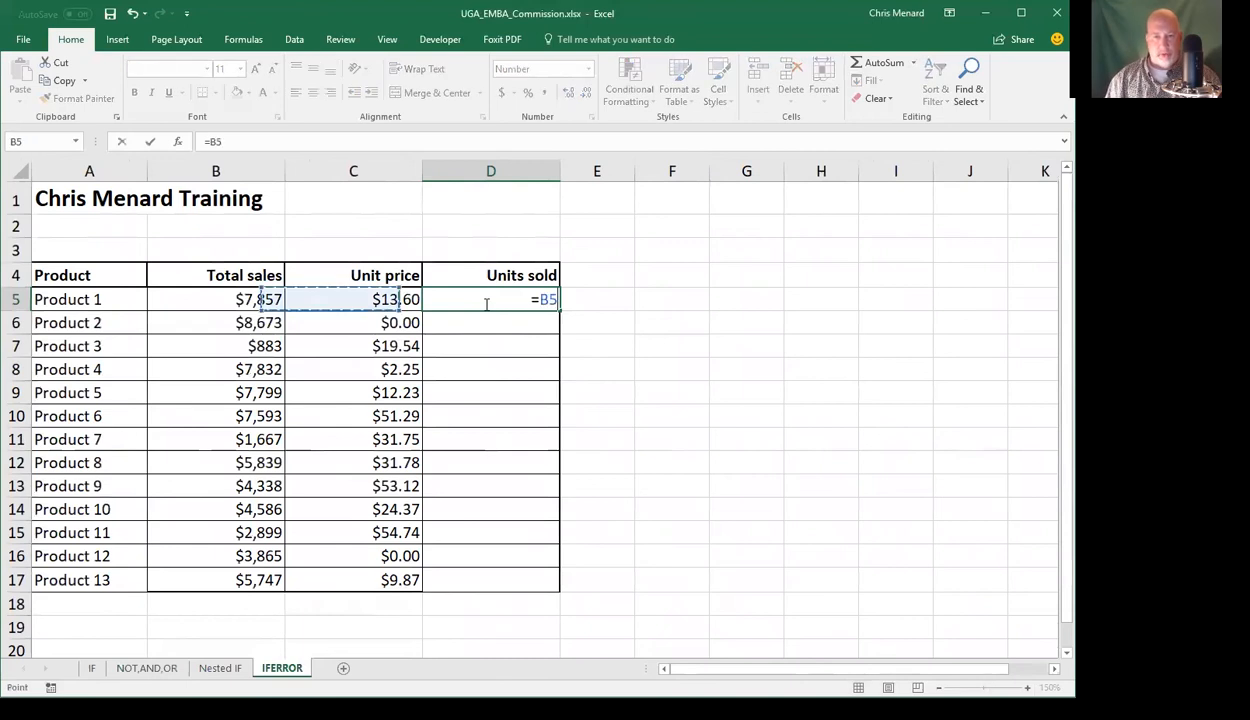
{"action": "type", "text": "/"}
{"action": "key", "text": "Left"}
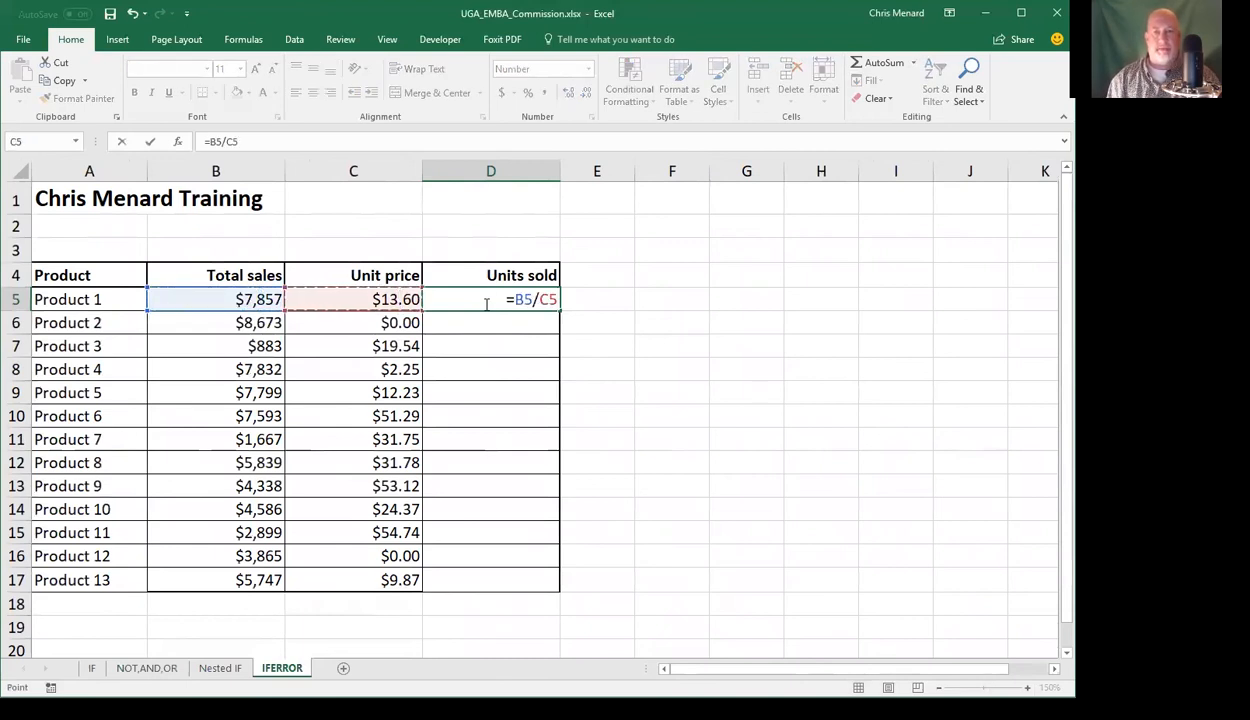
{"action": "key", "text": "Return"}
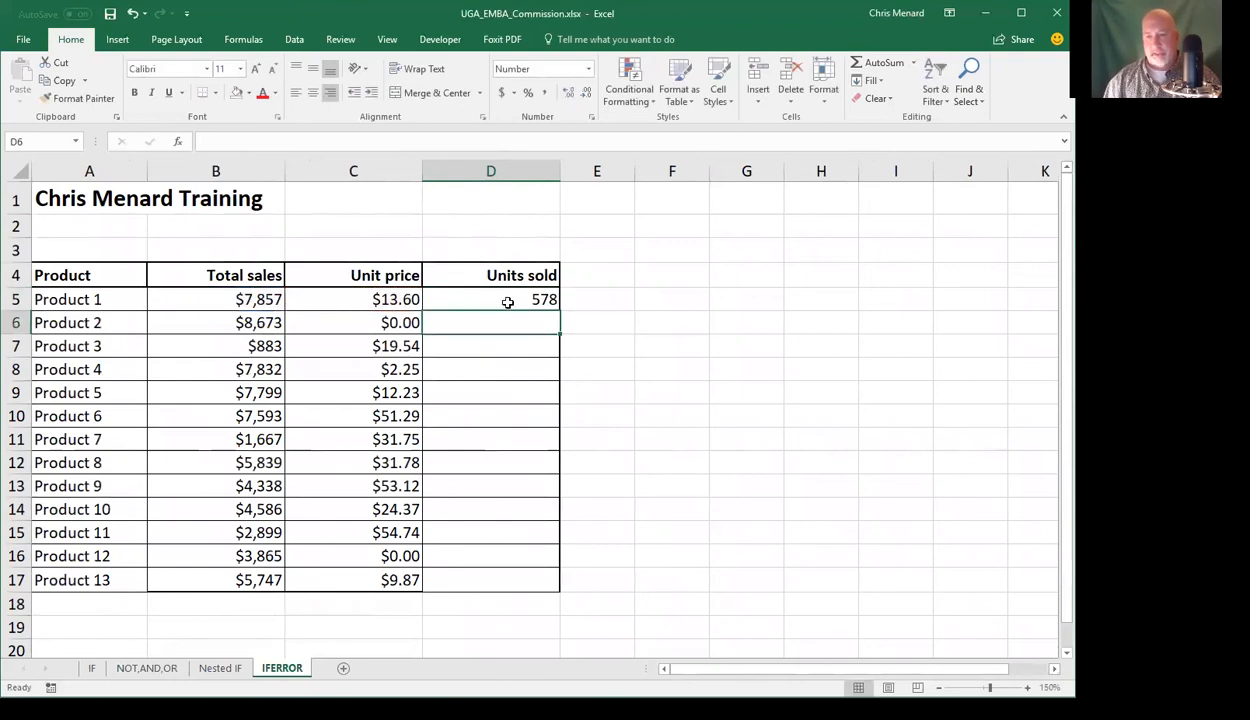
Fill D5's division formula down through D17 and inspect Product 2's unit price in C6 and result in D6
{"action": "left_click", "coordinate": [508, 302]}
{"action": "left_click_drag", "start_coordinate": [558, 311], "coordinate": [566, 586]}
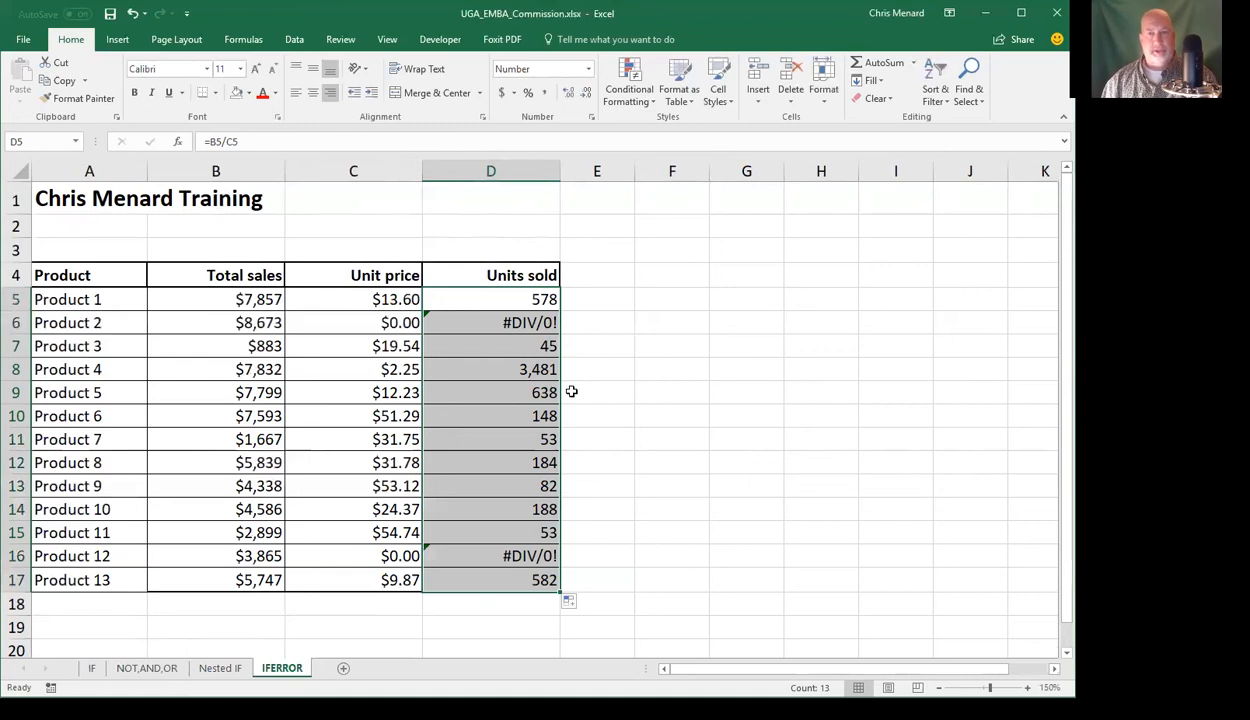
{"action": "left_click", "coordinate": [493, 321]}
{"action": "left_click", "coordinate": [363, 321]}
{"action": "left_click", "coordinate": [448, 320]}
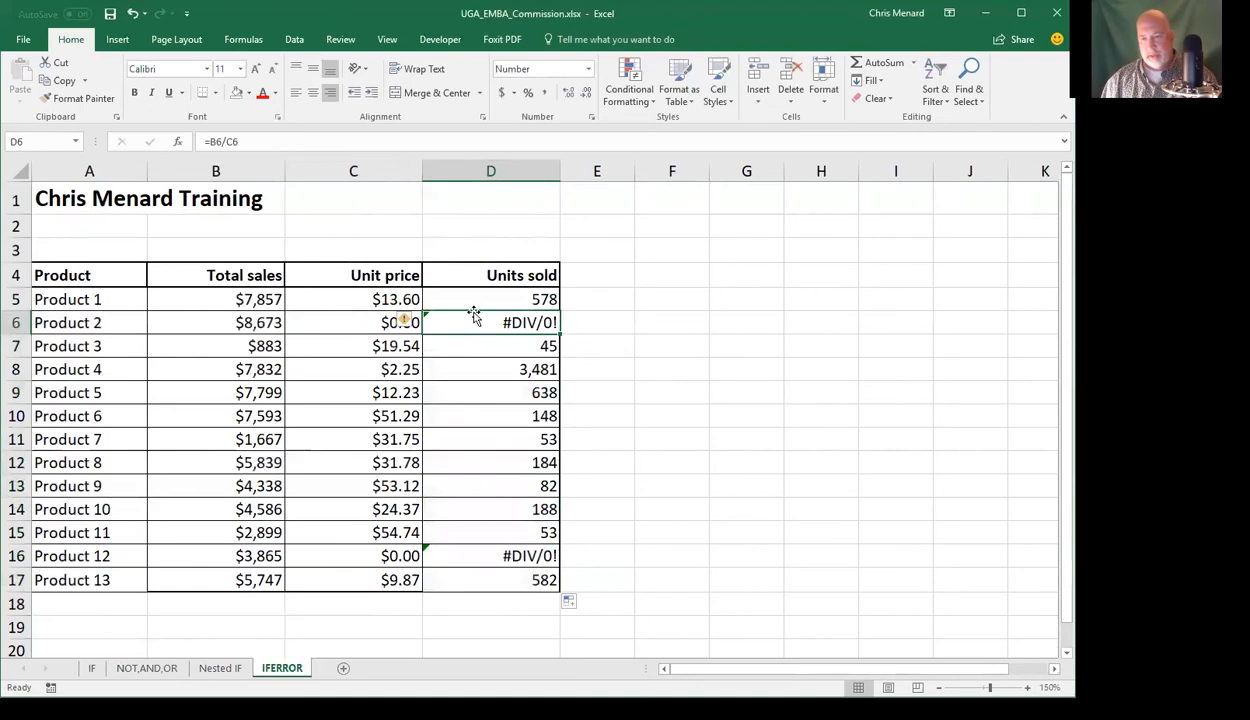
Clear the units sold formulas from D5:D17
{"action": "left_click", "coordinate": [472, 293]}
{"action": "left_click", "coordinate": [488, 572], "text": "shift"}
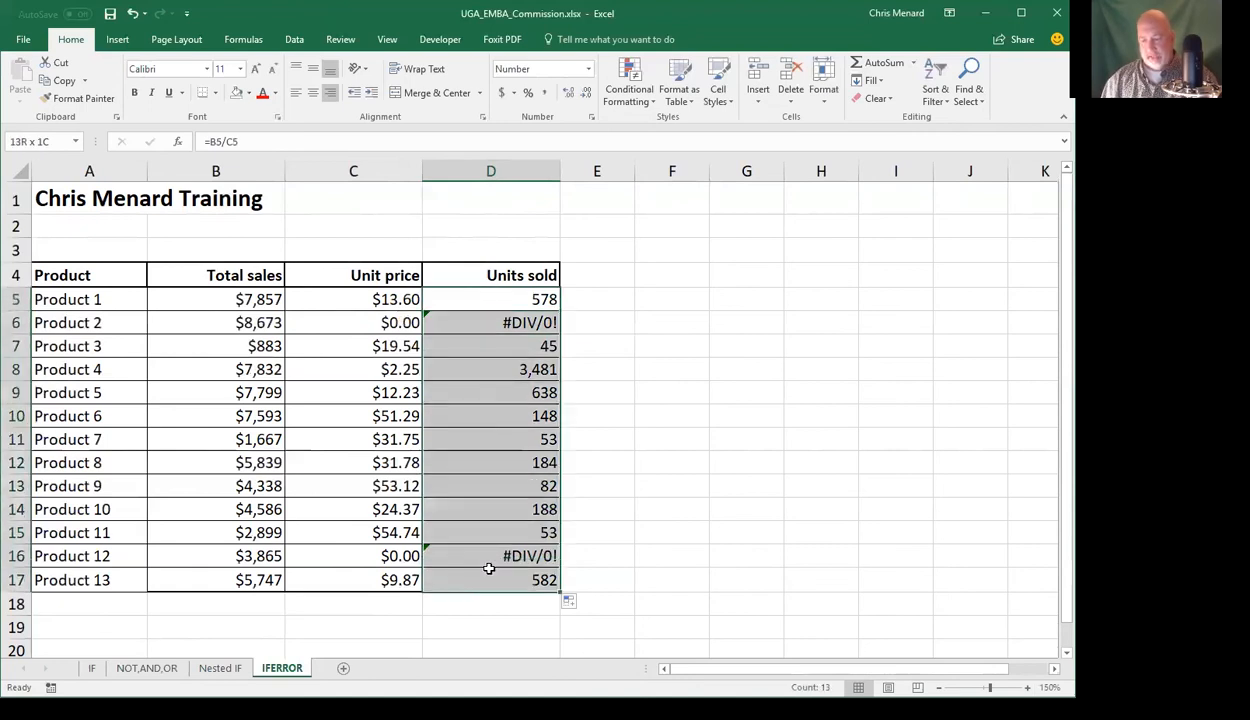
{"action": "key", "text": "Delete"}
Enter =IFERROR(B5/C5,"Check Unit Price") in D5 to calculate Product 1's units sold with a fallback text for errors
{"action": "left_click", "coordinate": [459, 300]}
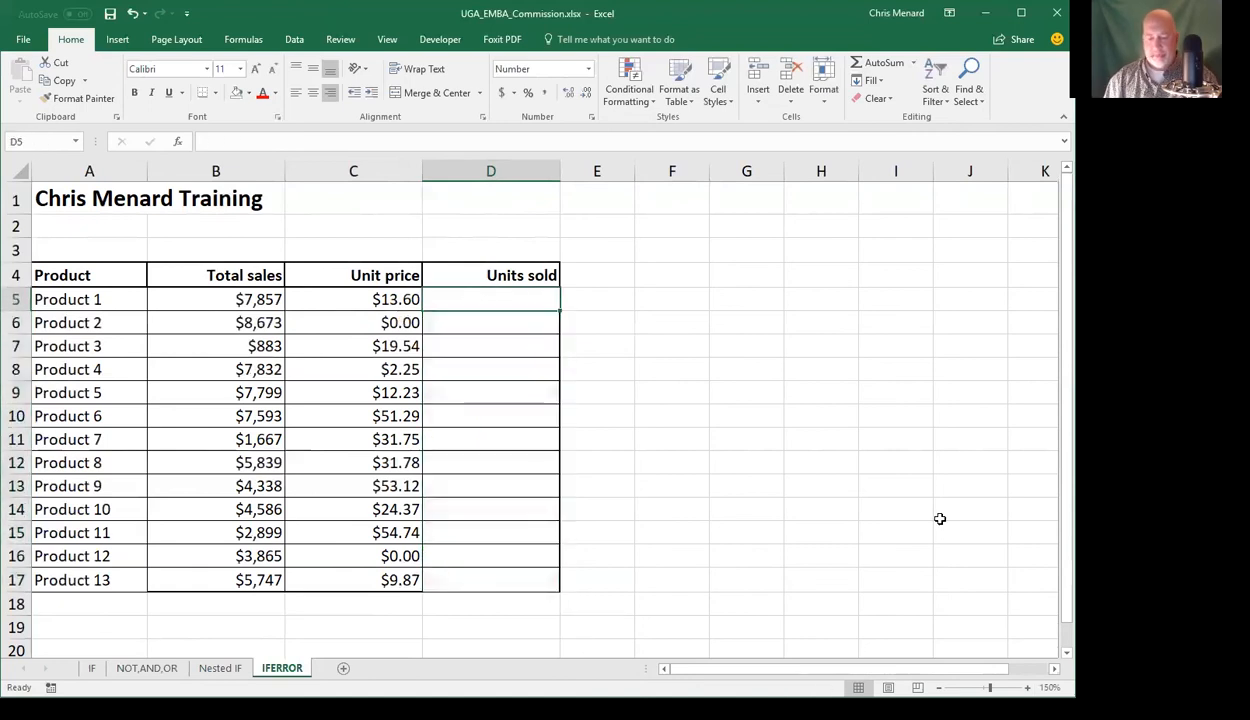
{"action": "type", "text": "="}
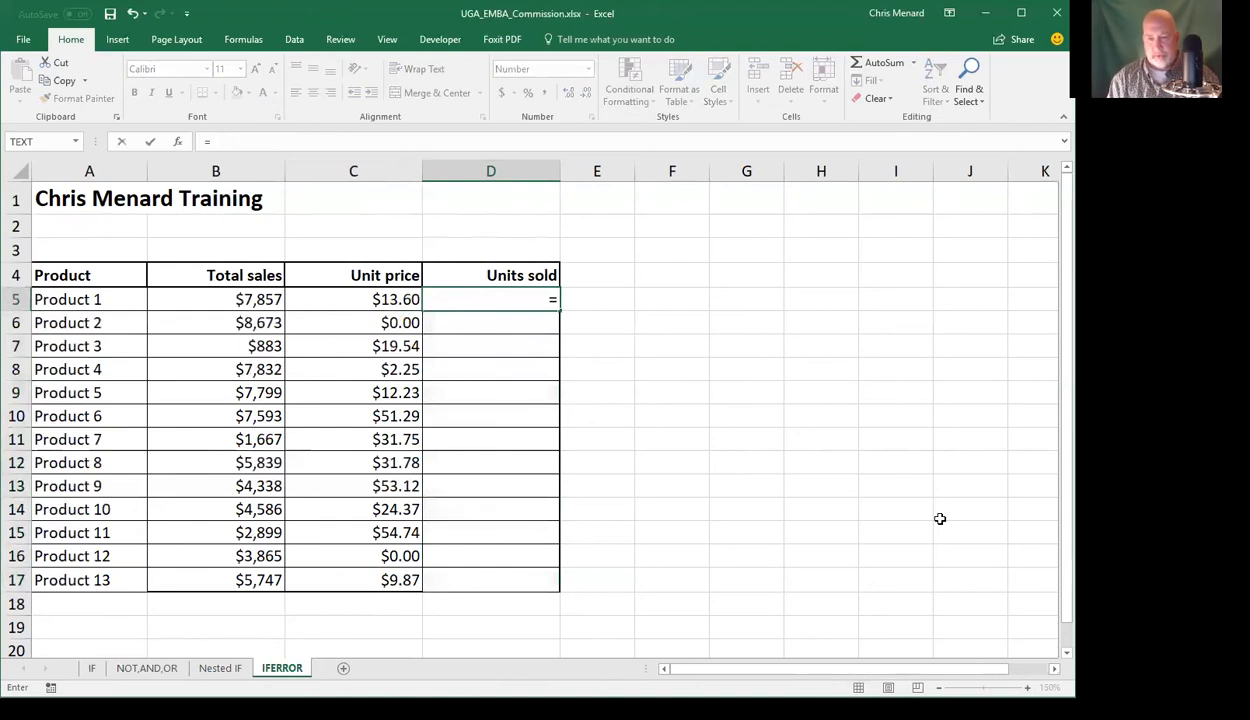
{"action": "type", "text": "IFERROR("}
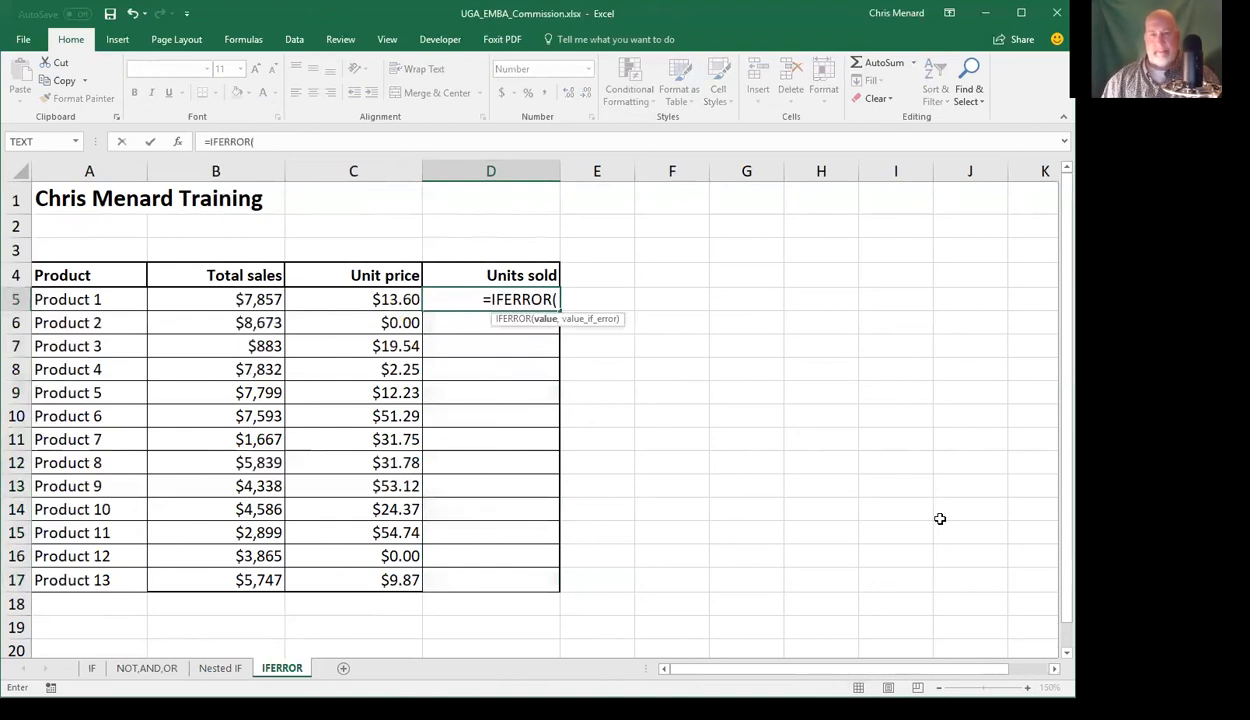
{"action": "left_click", "coordinate": [252, 295]}
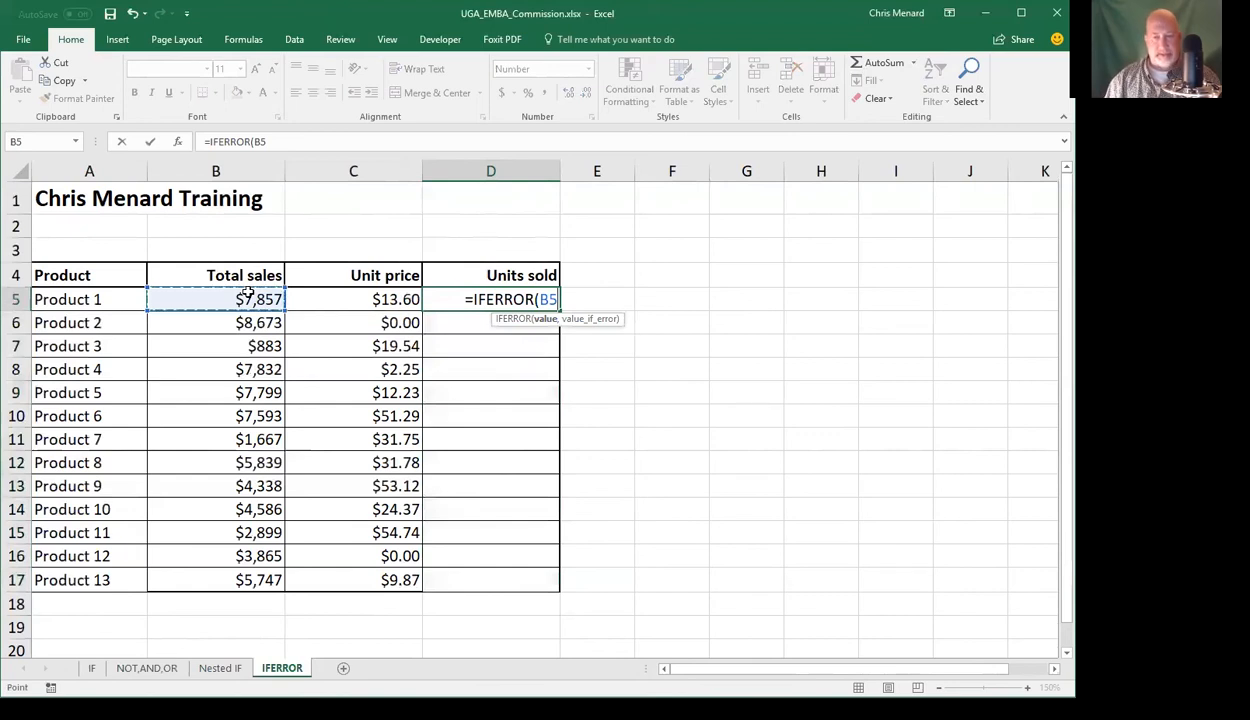
{"action": "type", "text": "/"}
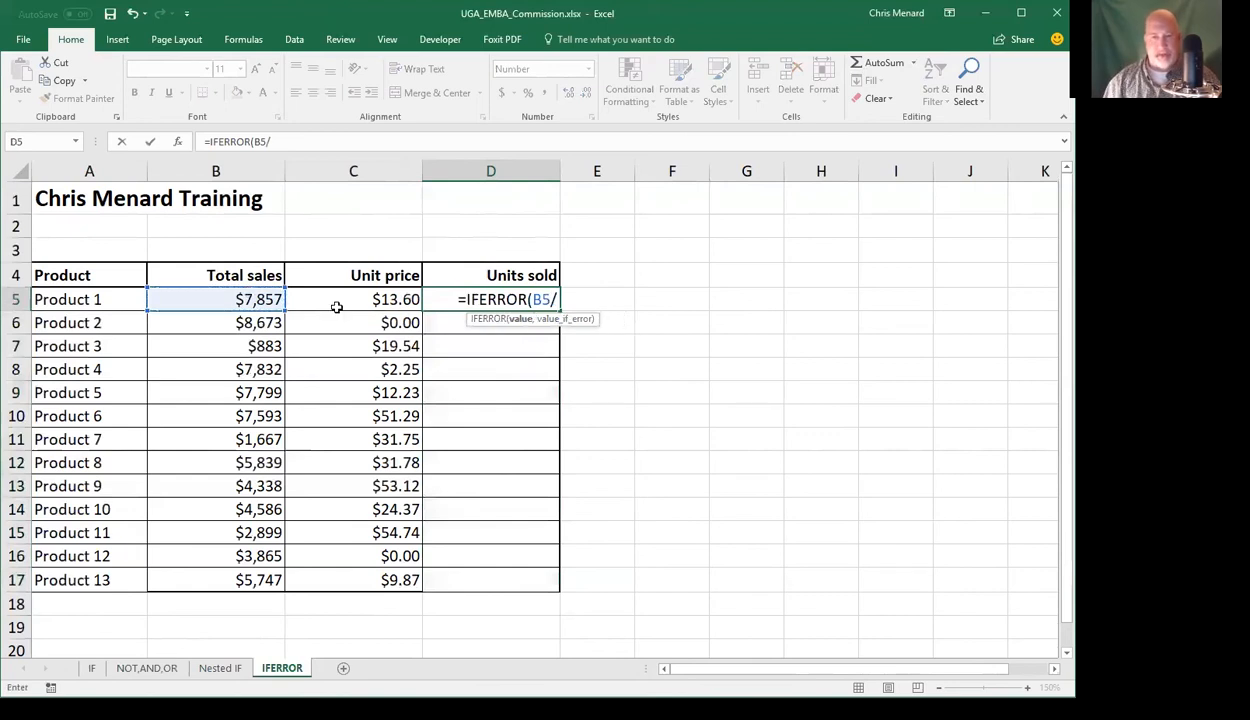
{"action": "left_click", "coordinate": [372, 298]}
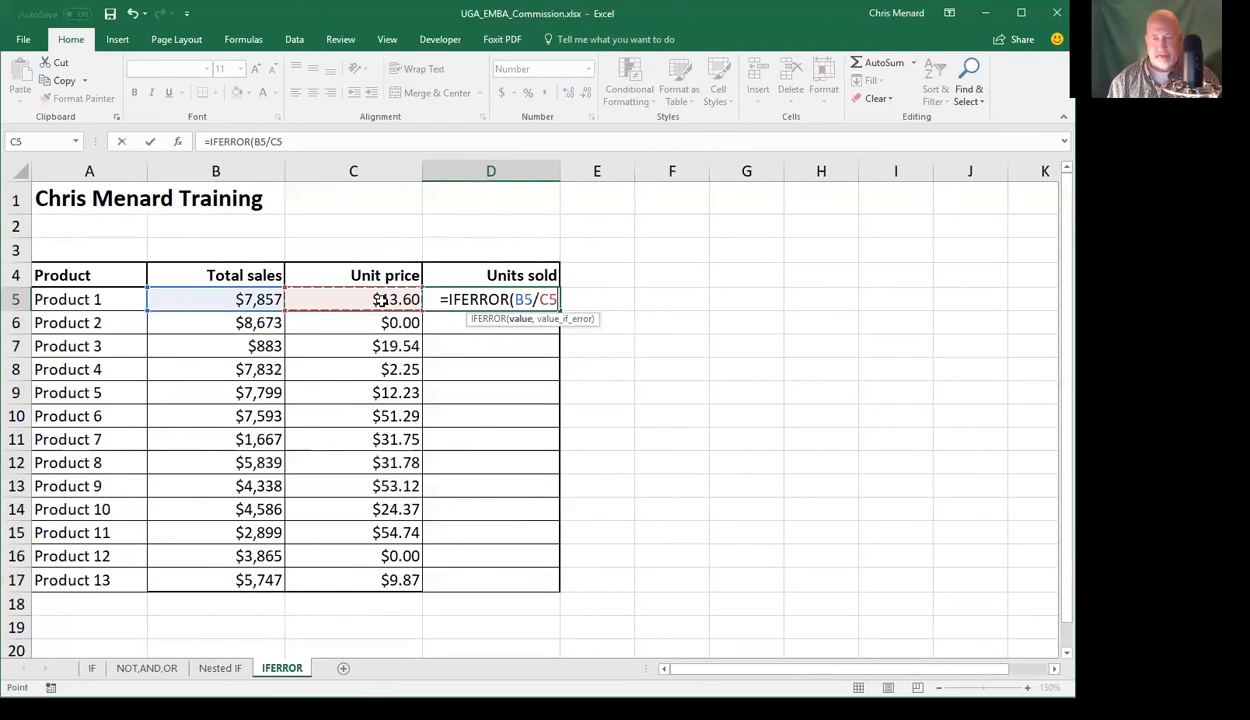
{"action": "type", "text": ","}
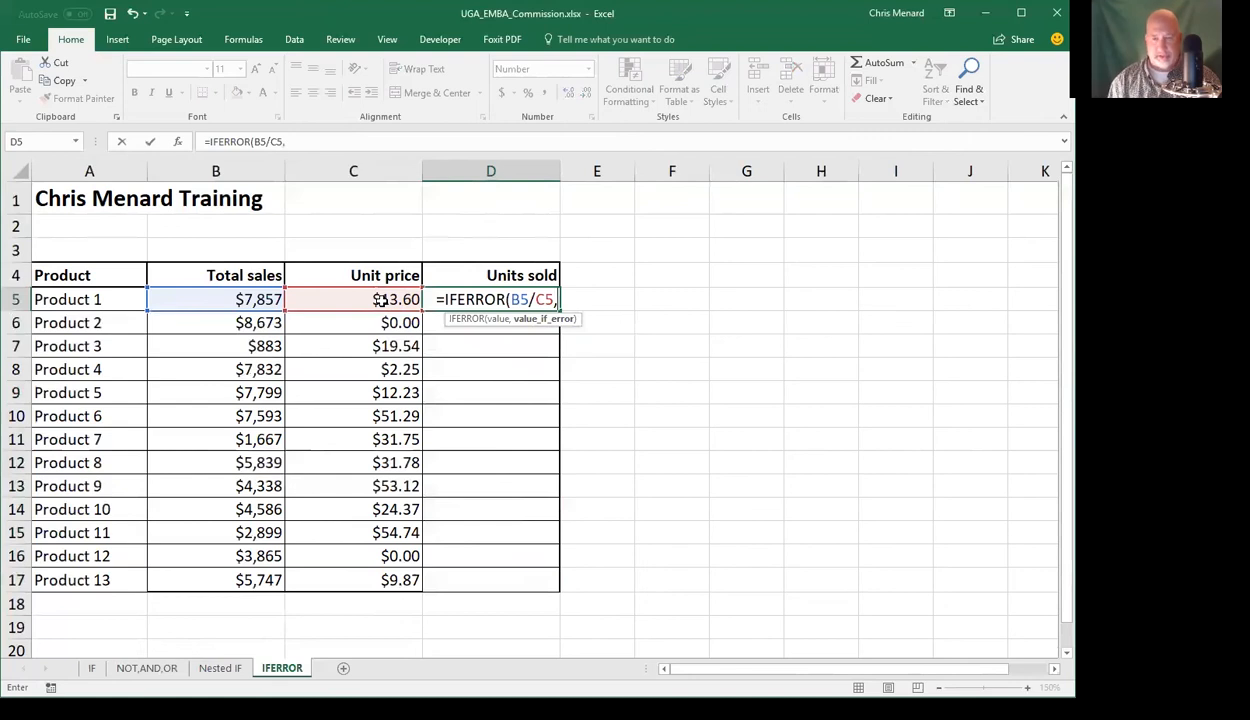
{"action": "type", "text": "\""}
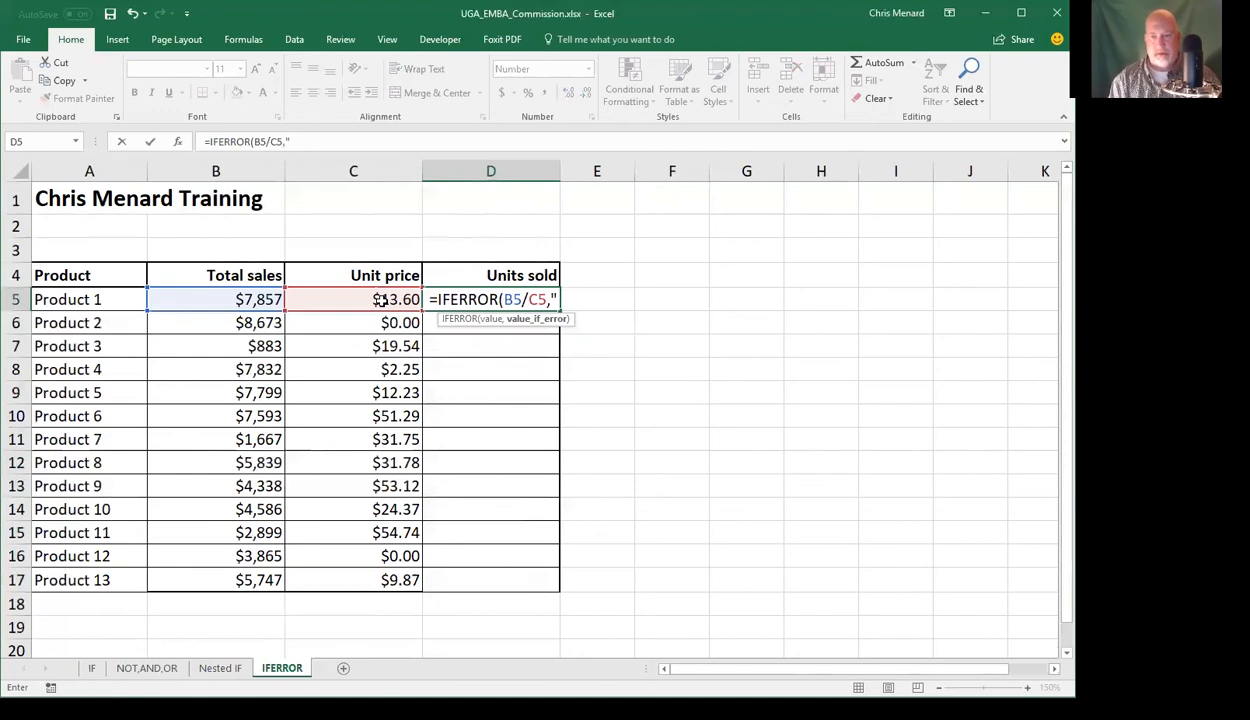
{"action": "type", "text": "Check Unit Pri"}
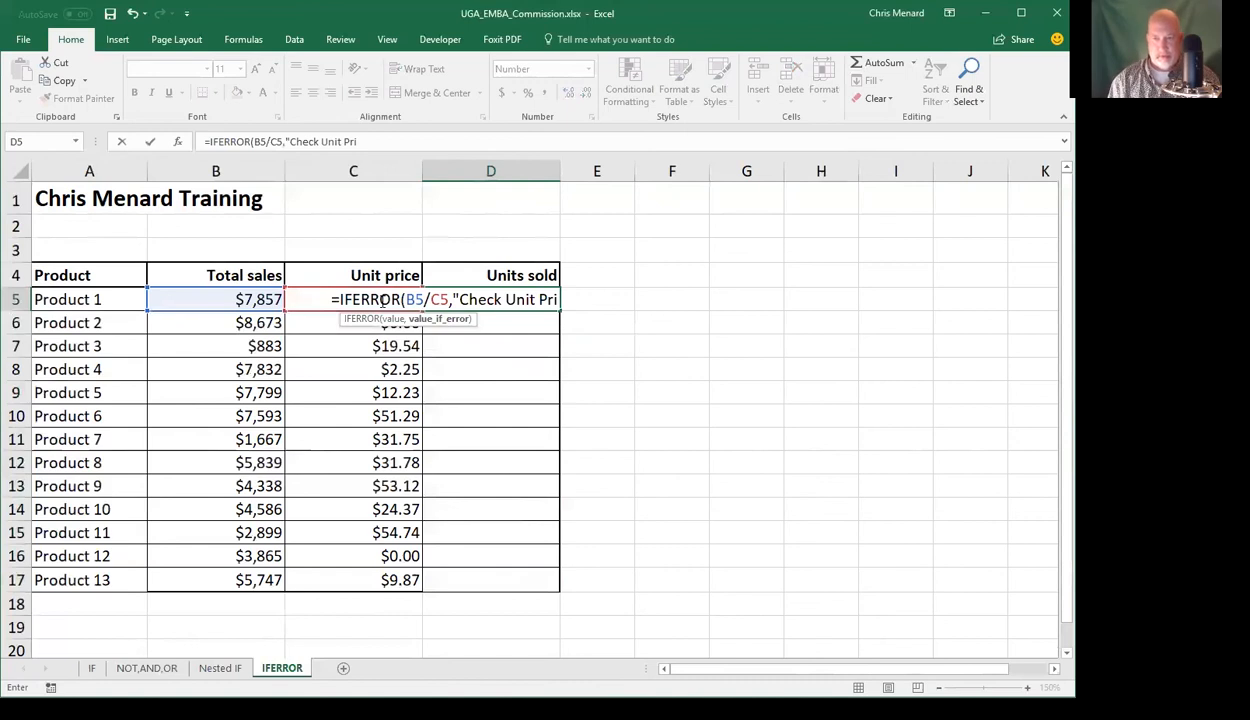
{"action": "type", "text": "ce\""}
{"action": "key", "text": "ctrl+Return"}
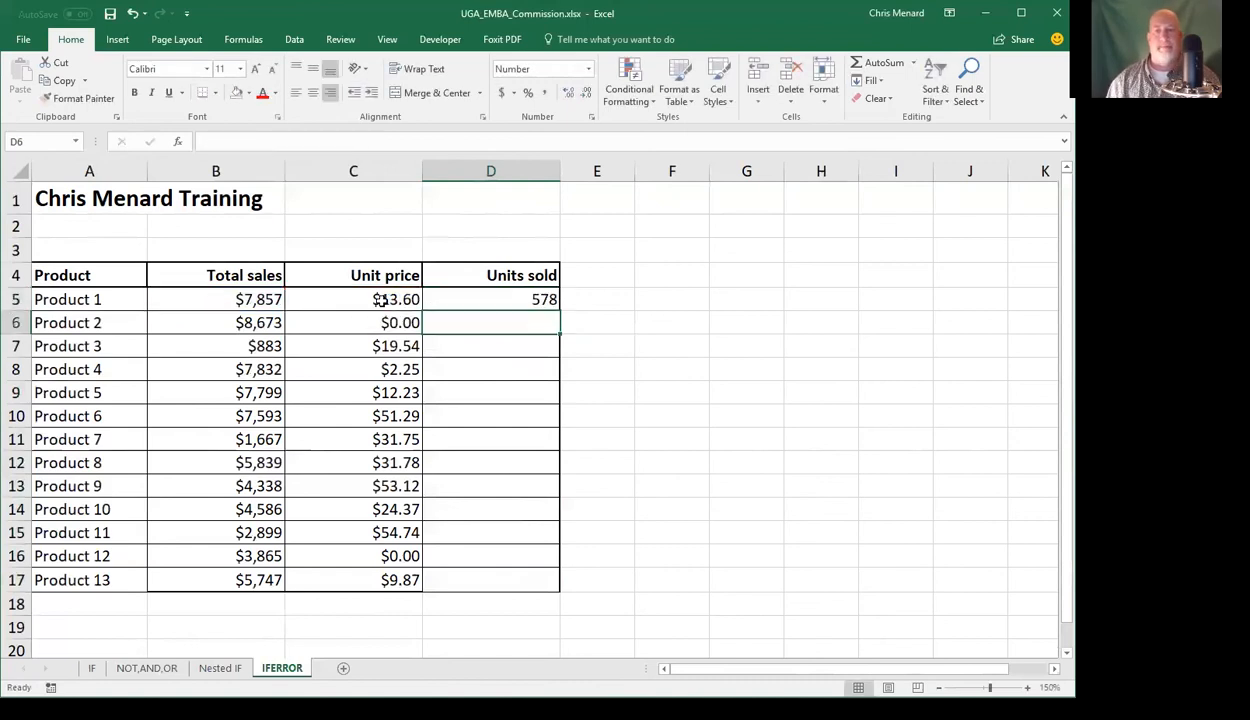
Fill D5's IFERROR formula down through D17 and autofit column D to its contents
{"action": "left_click_drag", "start_coordinate": [561, 313], "coordinate": [569, 594]}
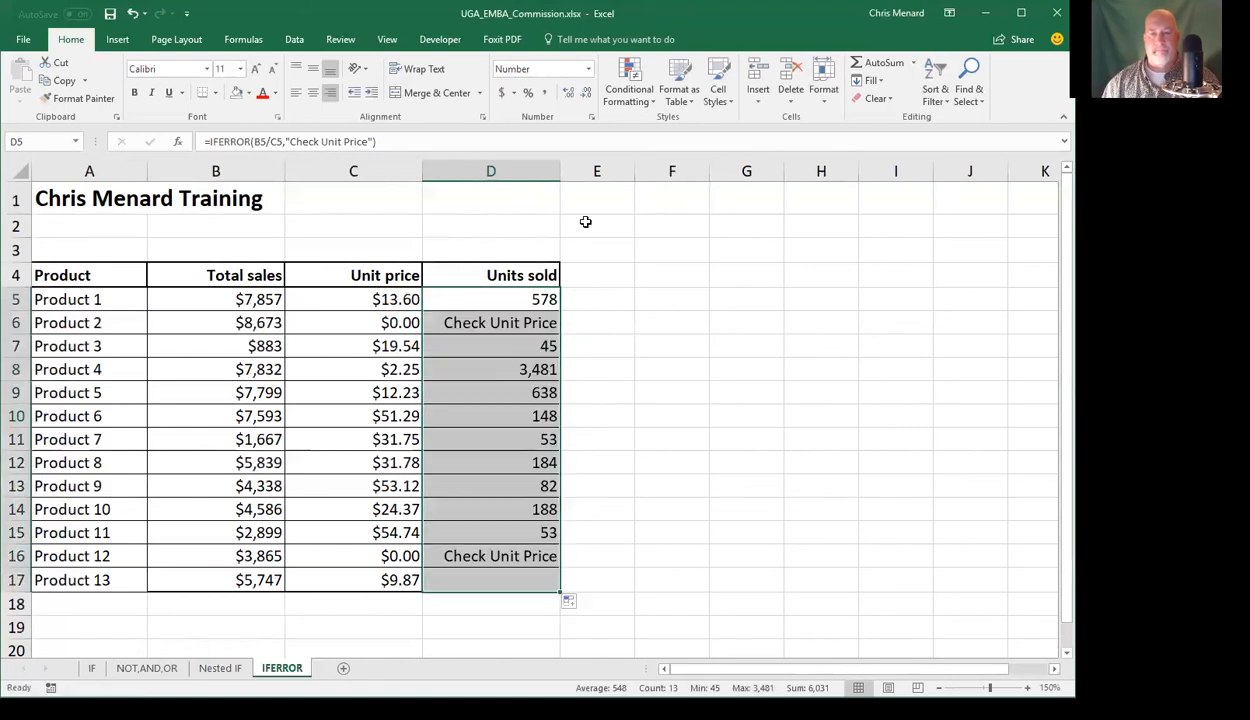
{"action": "double_click", "coordinate": [560, 171]}
{"action": "left_click", "coordinate": [547, 324]}
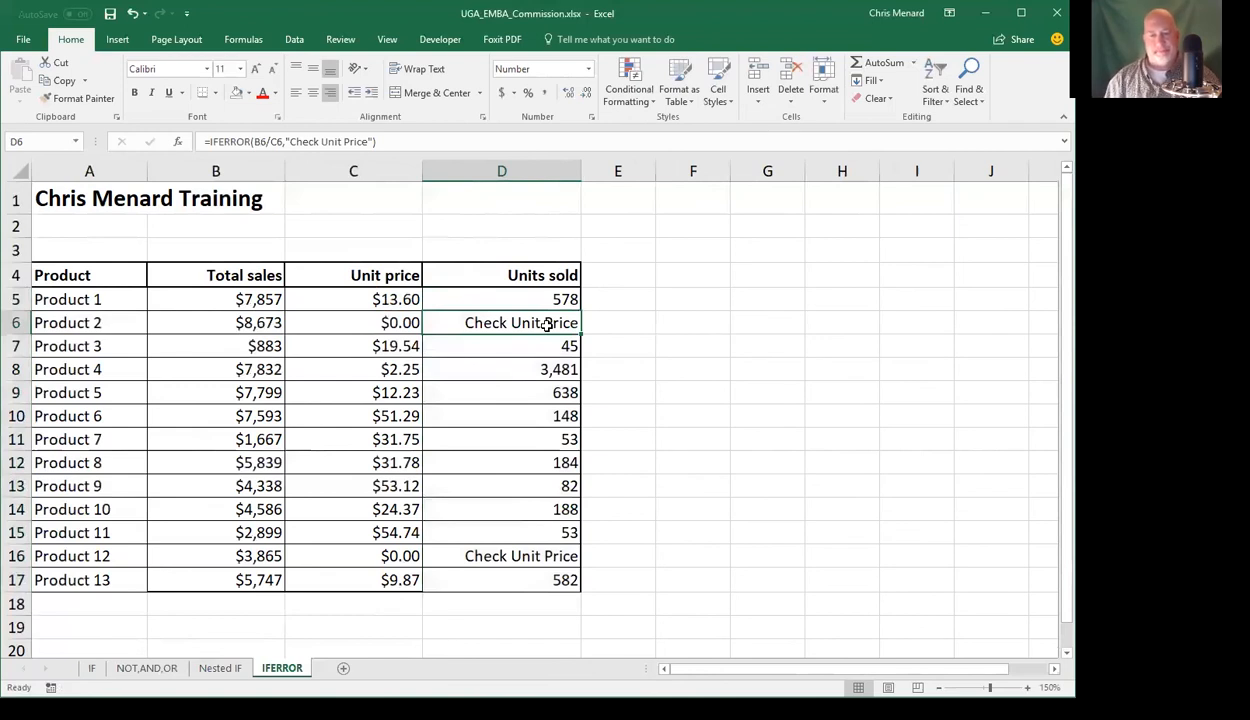
{"action": "left_click", "coordinate": [529, 295]}
{"action": "left_click", "coordinate": [522, 318]}
{"action": "left_click", "coordinate": [515, 305]}
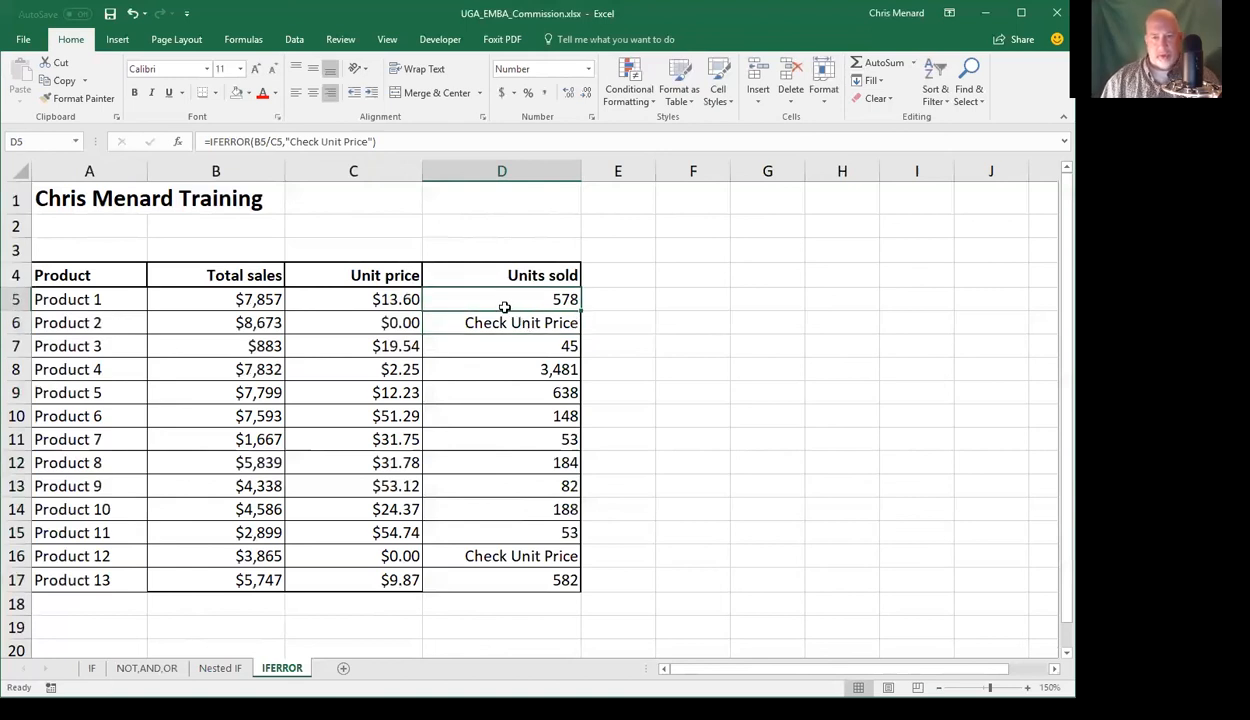
{"action": "left_click", "coordinate": [488, 343]}
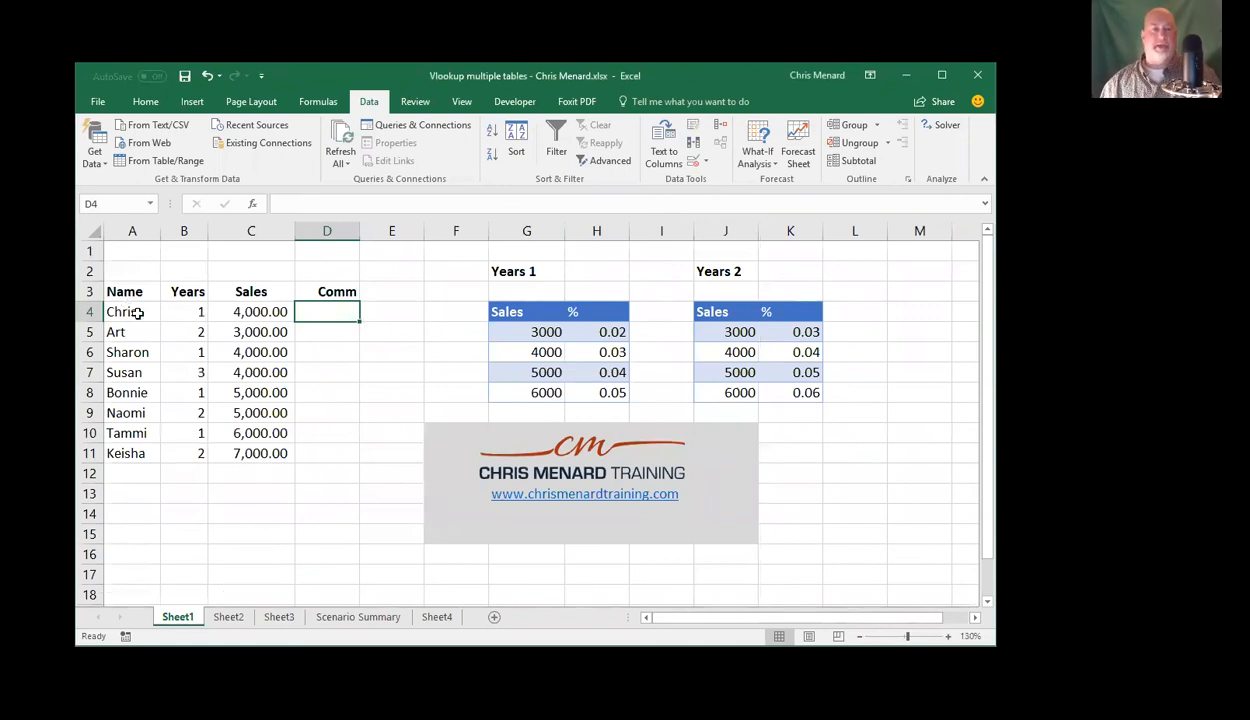
In the workbook Vlookup multiple tables, examine the names in A4:A11 and the Years, Sales and Comm columns of row 4
{"action": "left_click_drag", "start_coordinate": [139, 312], "coordinate": [141, 453]}
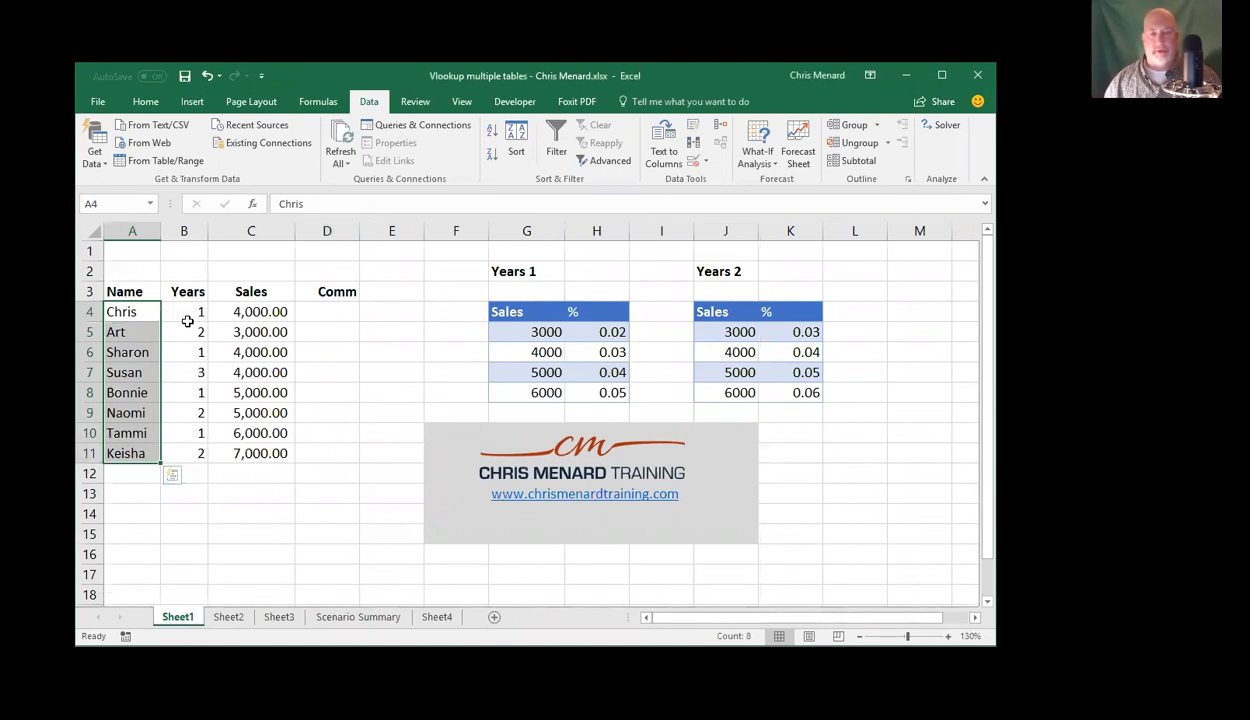
{"action": "key", "text": "Right"}
{"action": "key", "text": "Right"}
{"action": "key", "text": "Right"}
{"action": "key", "text": "Right"}
{"action": "key", "text": "Left"}
{"action": "key", "text": "Right"}
{"action": "key", "text": "Right"}
{"action": "key", "text": "Left"}
{"action": "key", "text": "Left"}
{"action": "key", "text": "Left"}
{"action": "key", "text": "Left"}
{"action": "key", "text": "Left"}
{"action": "key", "text": "Right"}
{"action": "key", "text": "Right"}
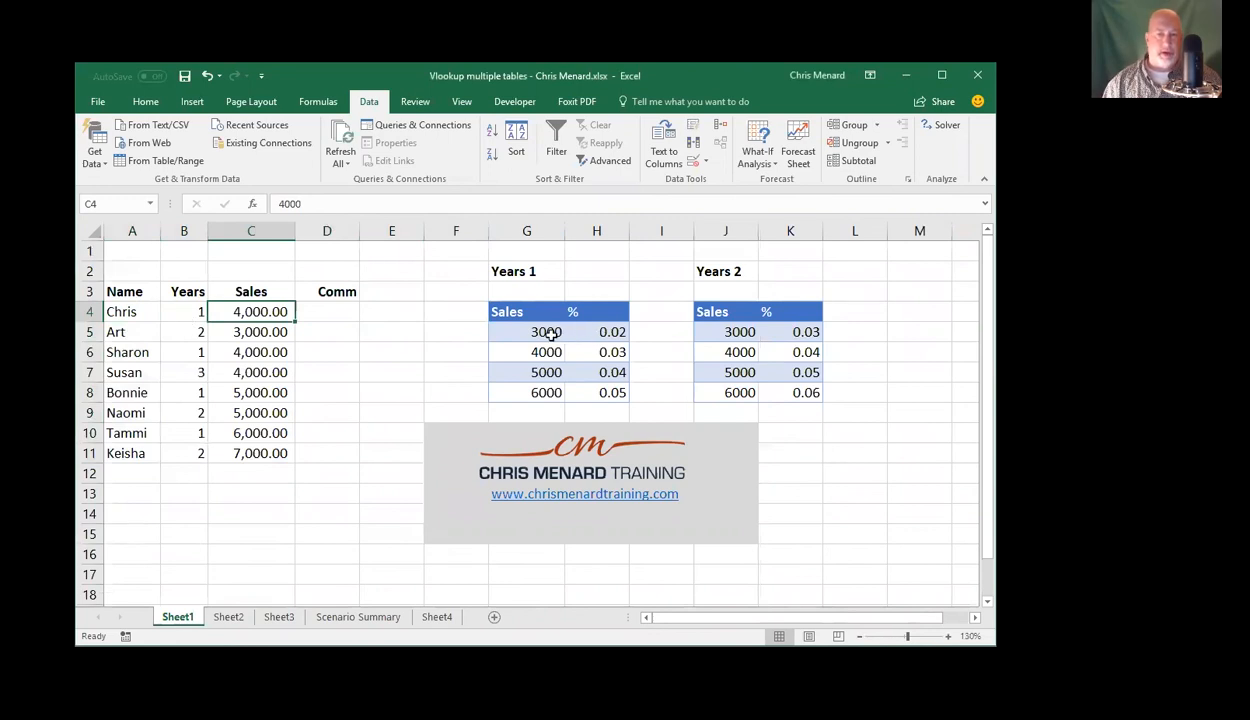
Compare the commission rates for sales of 3000 in the Years 1 and Years 2 tables
{"action": "left_click", "coordinate": [546, 332]}
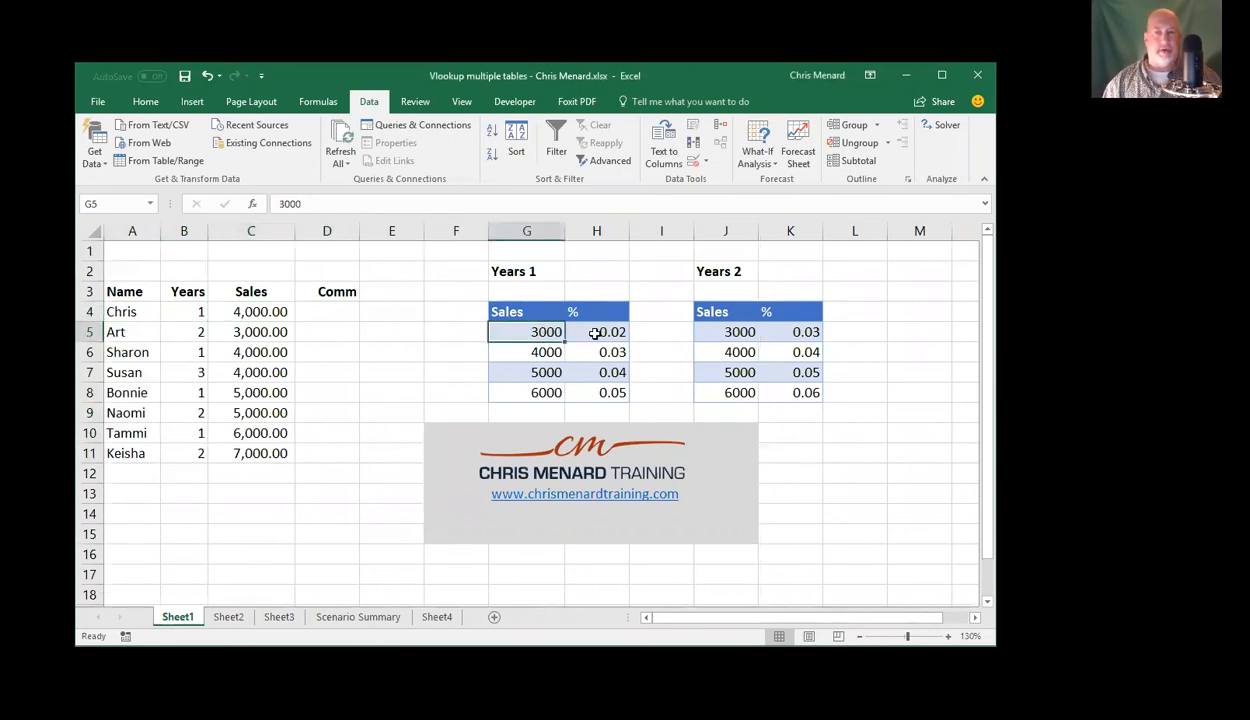
{"action": "left_click", "coordinate": [595, 333]}
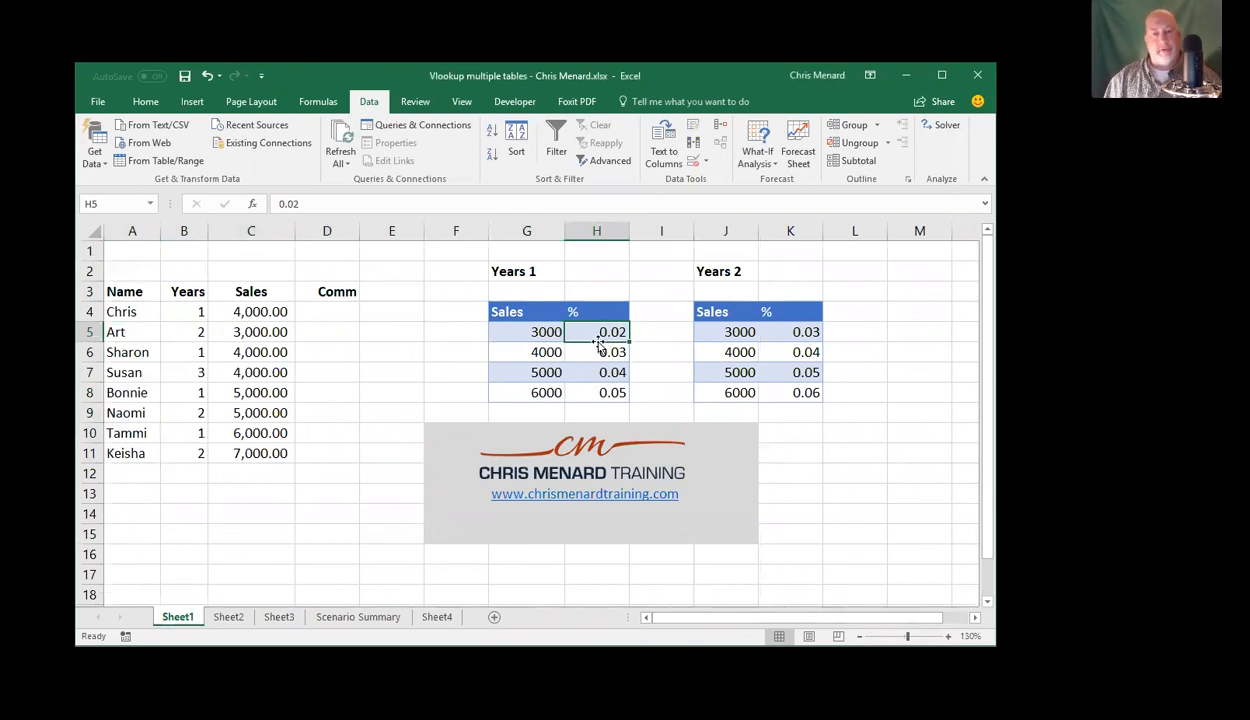
{"action": "left_click", "coordinate": [786, 333]}
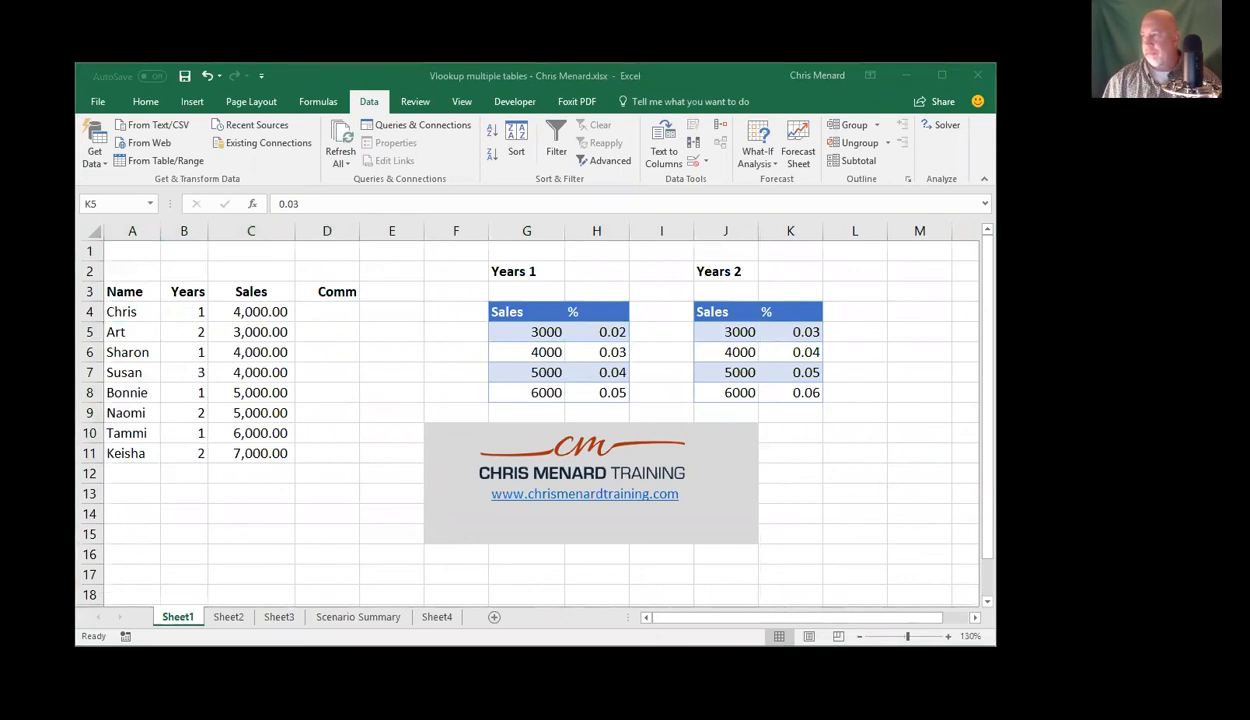
Widen column D and start a VLOOKUP formula in D4 with C4 as the lookup value
{"action": "left_click", "coordinate": [330, 315]}
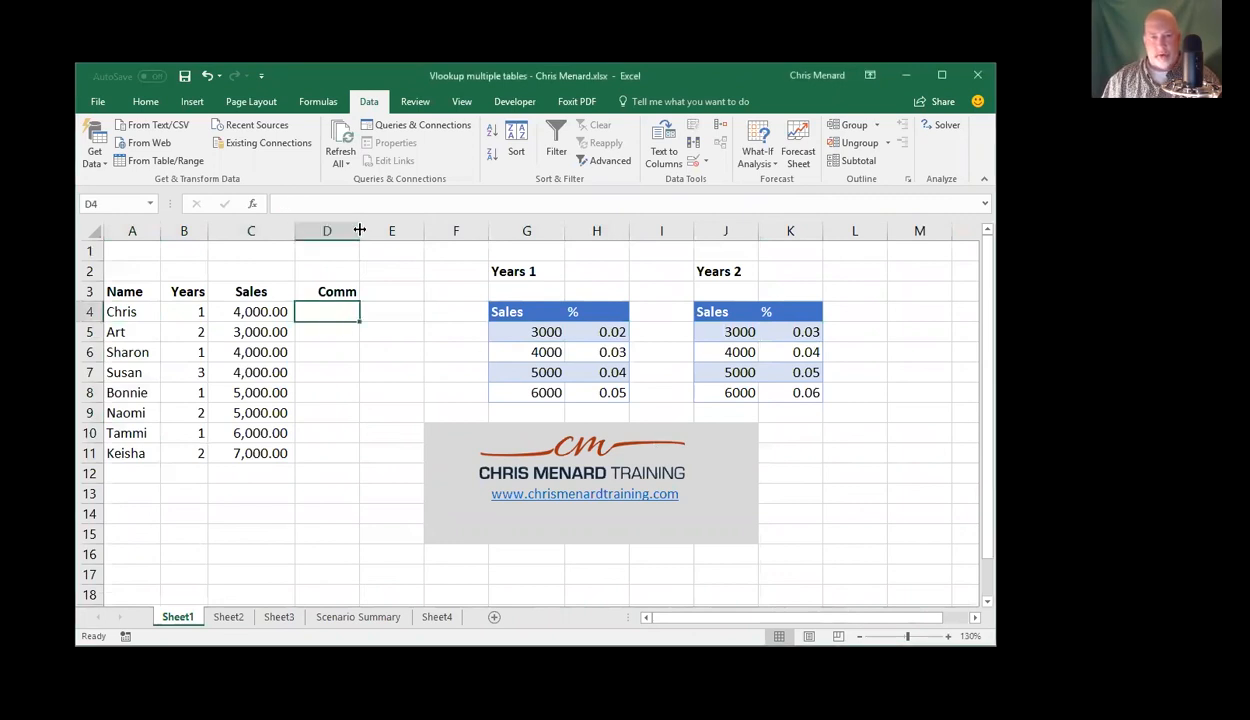
{"action": "left_click_drag", "start_coordinate": [359, 230], "coordinate": [412, 230]}
{"action": "type", "text": "="}
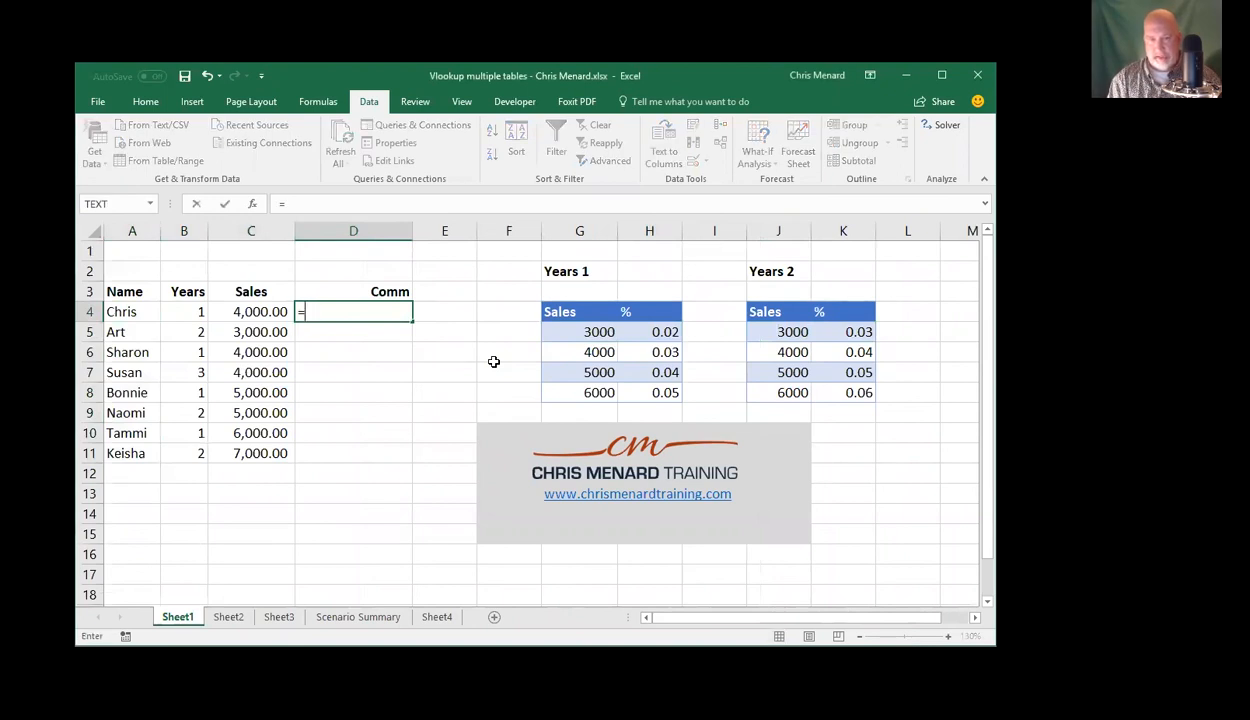
{"action": "type", "text": "vl"}
{"action": "key", "text": "Tab"}
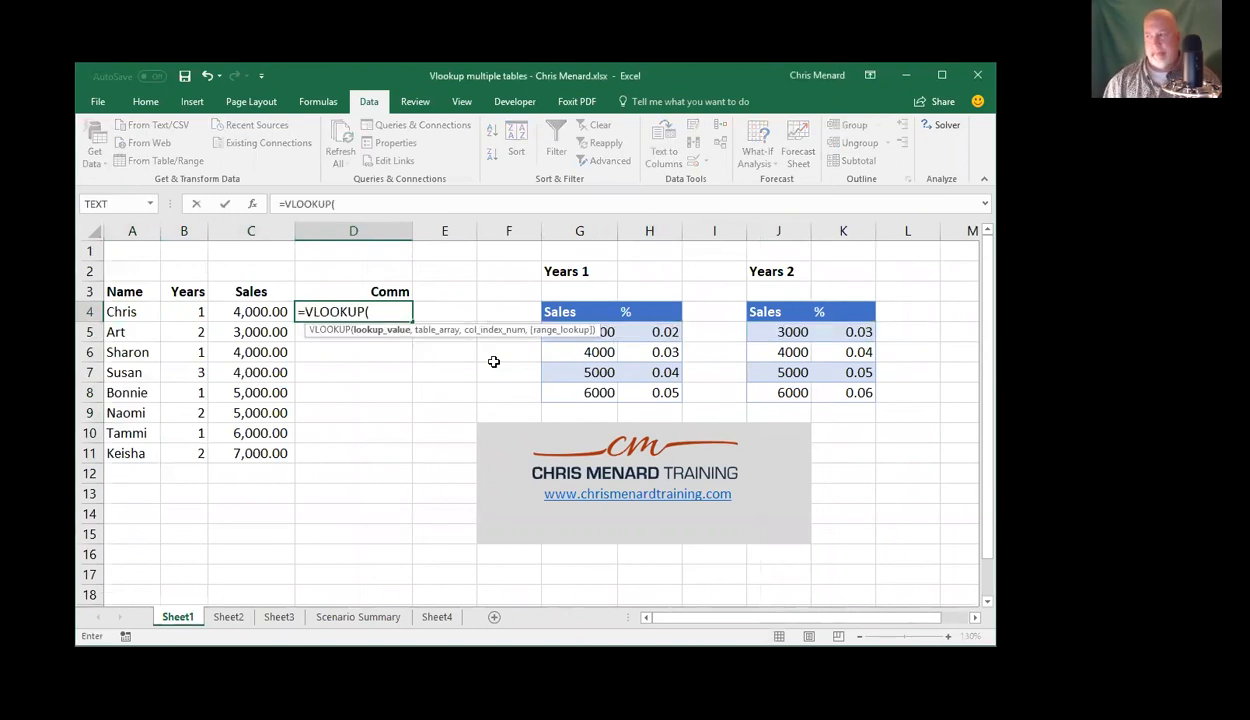
{"action": "left_click", "coordinate": [238, 312]}
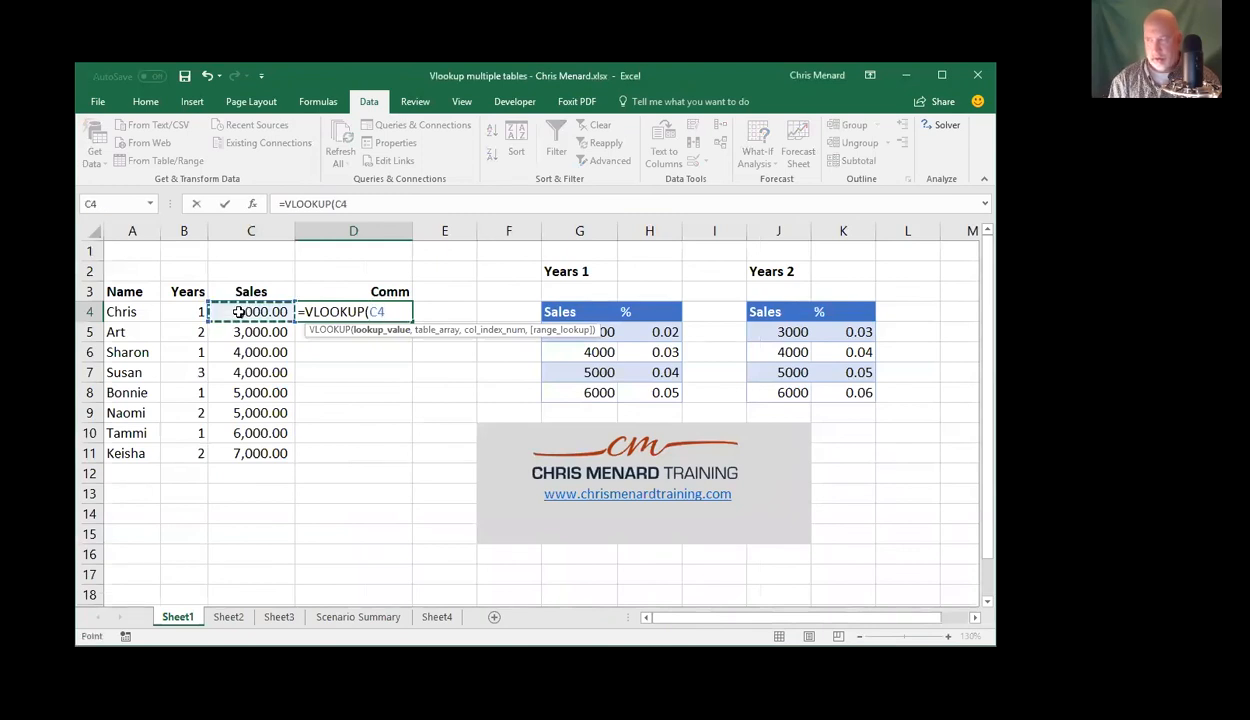
{"action": "type", "text": ","}
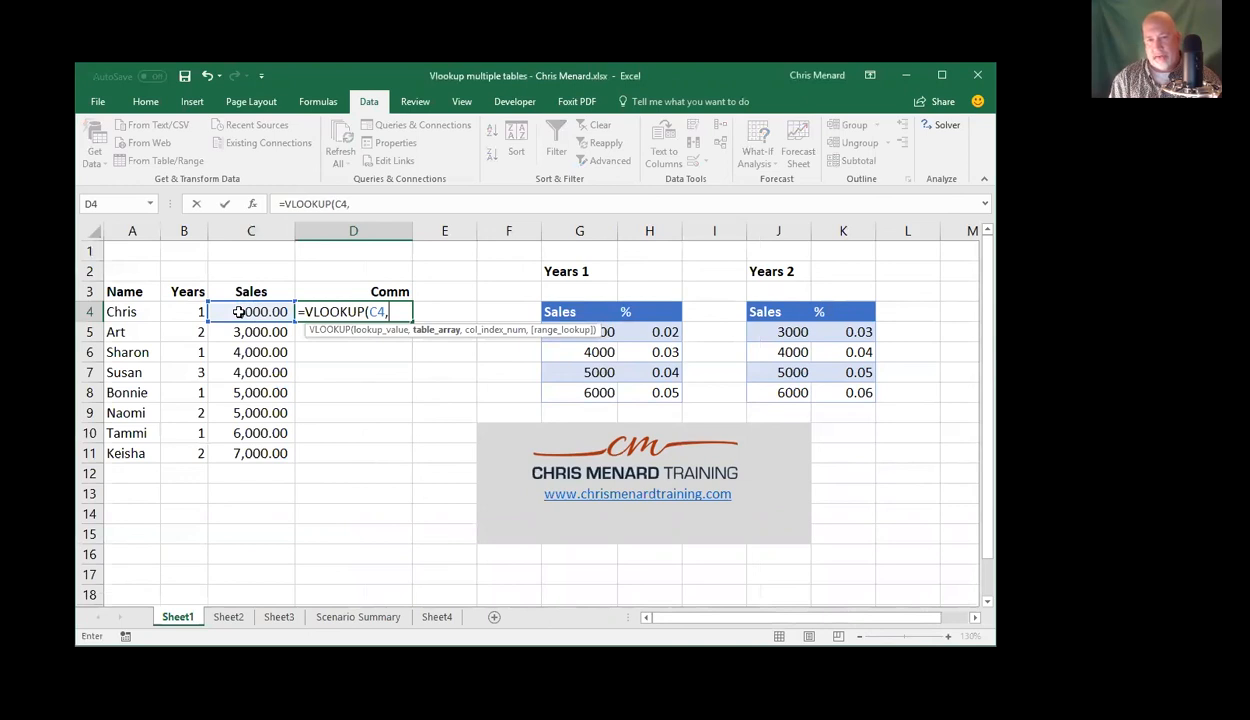
Nest an IF function as the VLOOKUP's table array in D4, with B4<2 as the logical test
{"action": "type", "text": "if"}
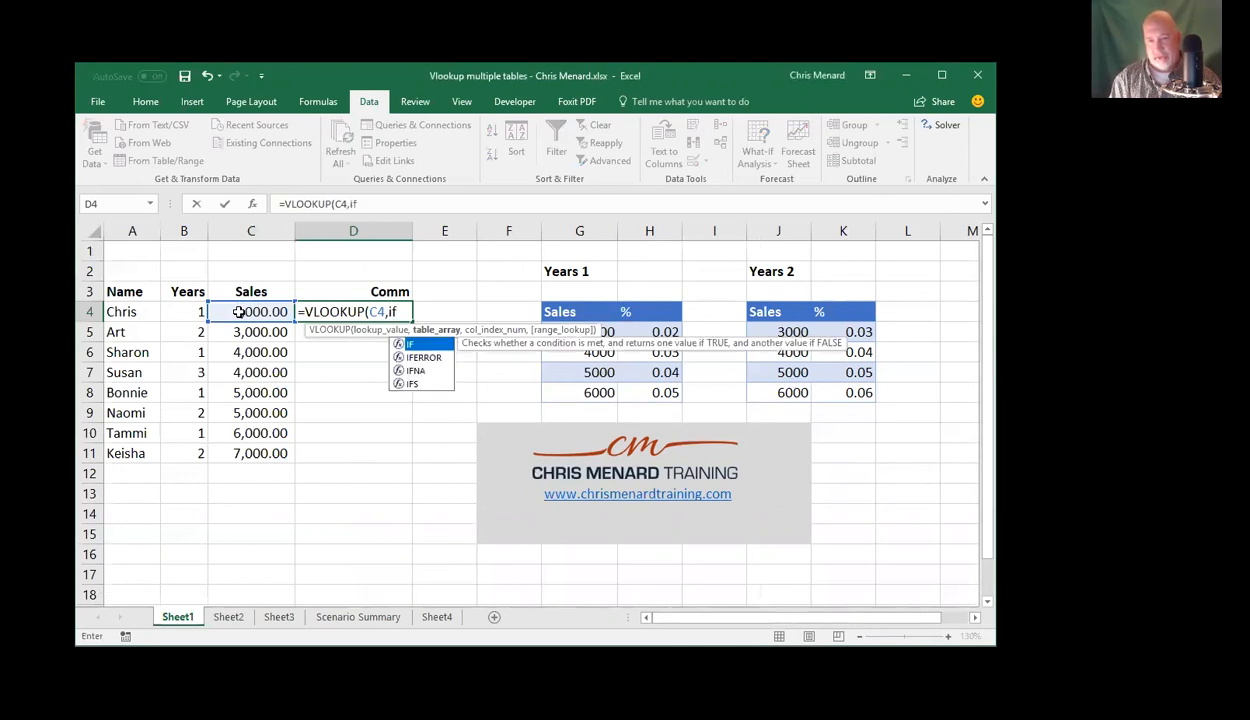
{"action": "key", "text": "Tab"}
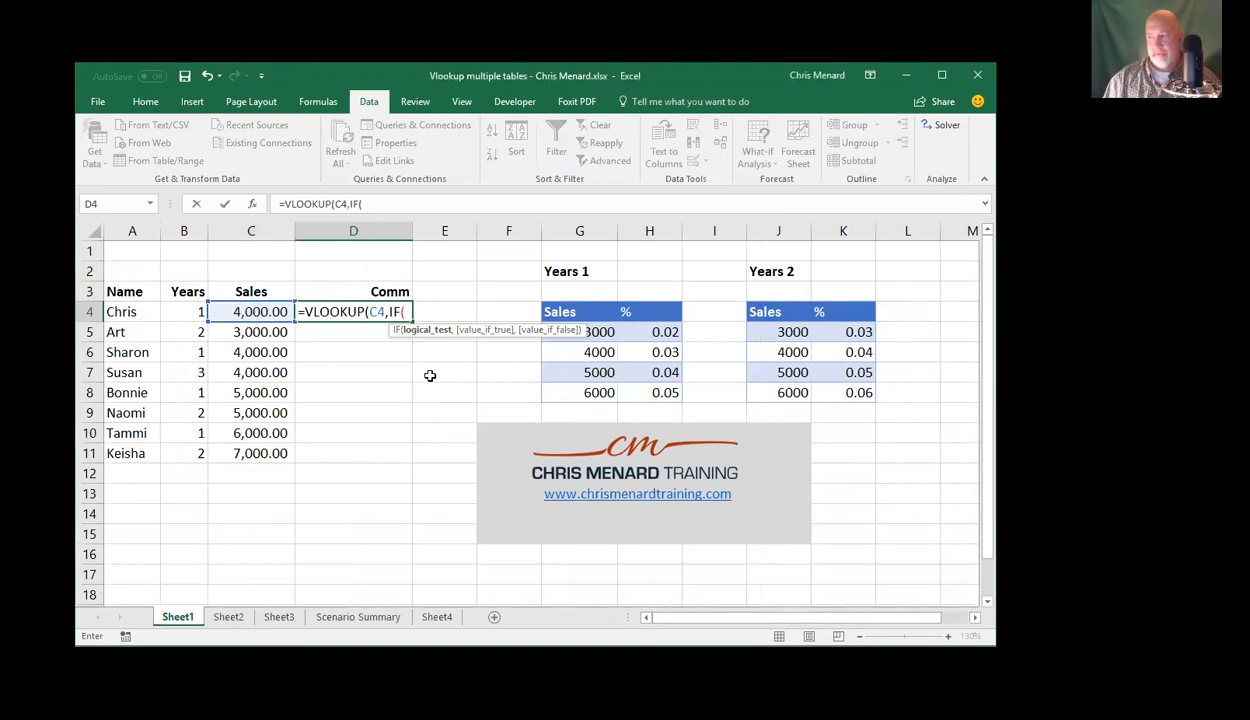
{"action": "left_click", "coordinate": [178, 313]}
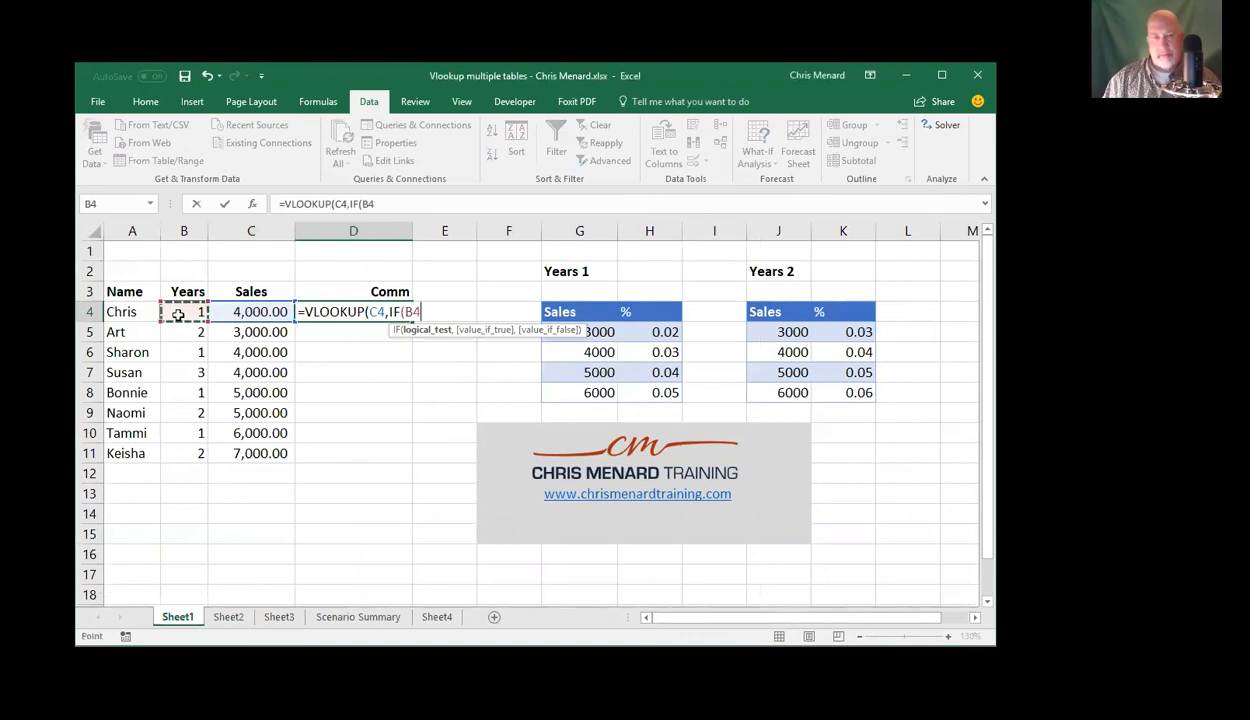
{"action": "type", "text": "<2"}
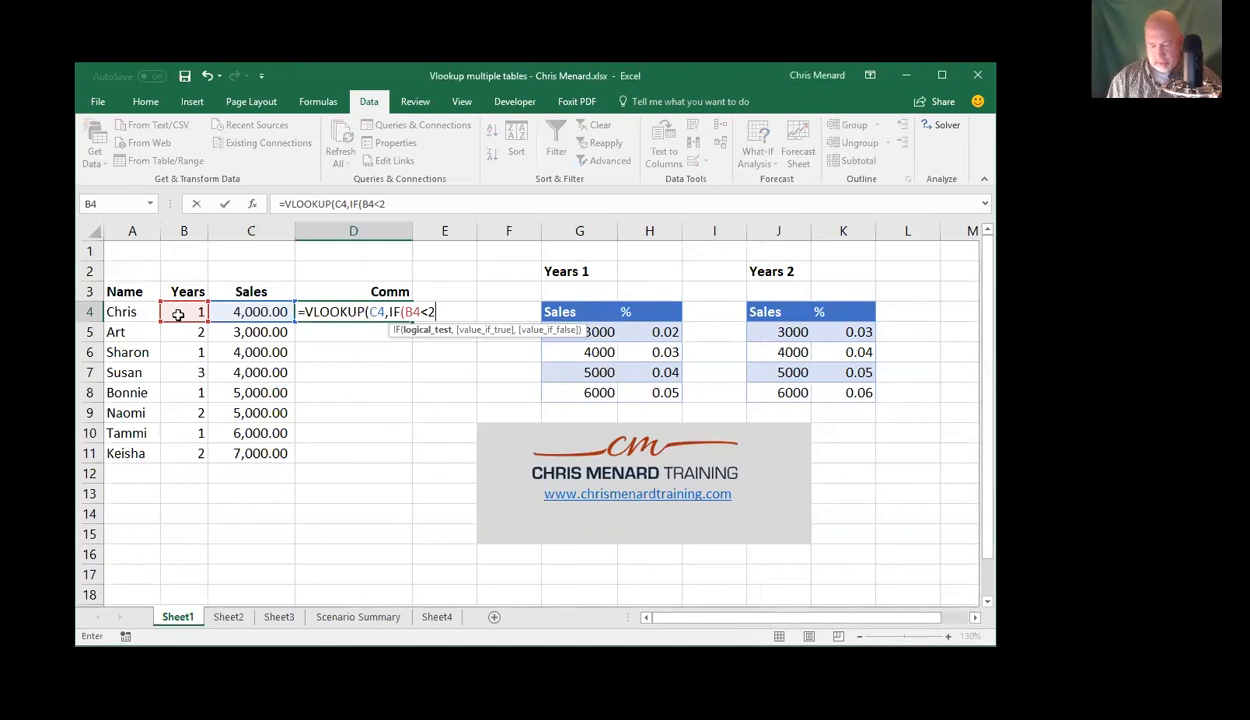
{"action": "type", "text": ","}
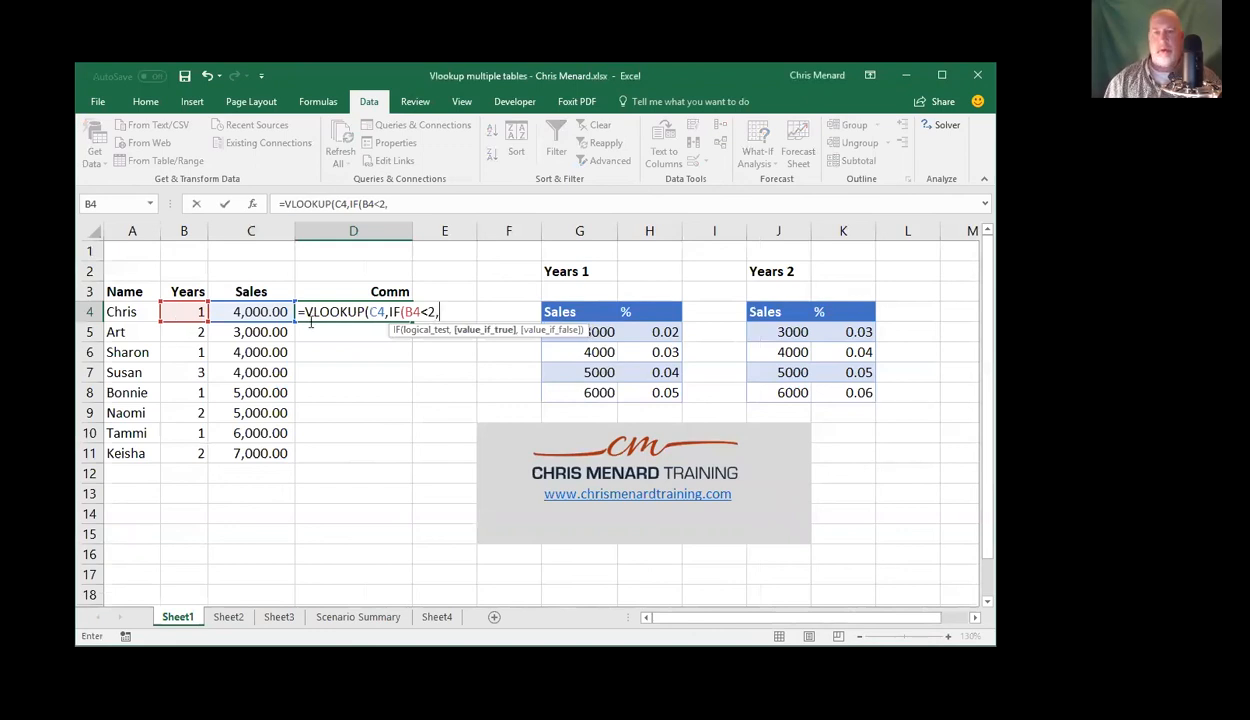
Set the IF function's value if true in D4 to the Years 1 table as the absolute range $G$4:$H$8
{"action": "left_click", "coordinate": [578, 313]}
{"action": "left_click_drag", "start_coordinate": [634, 317], "coordinate": [659, 394]}
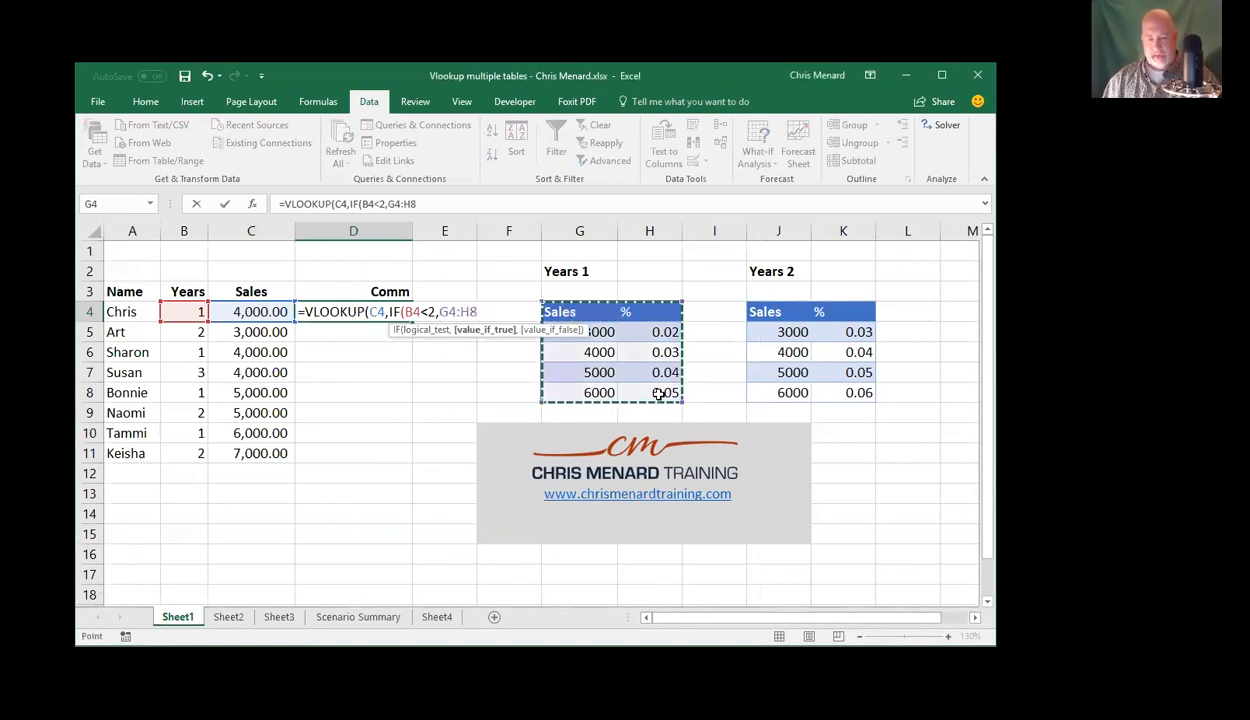
{"action": "key", "text": "F4"}
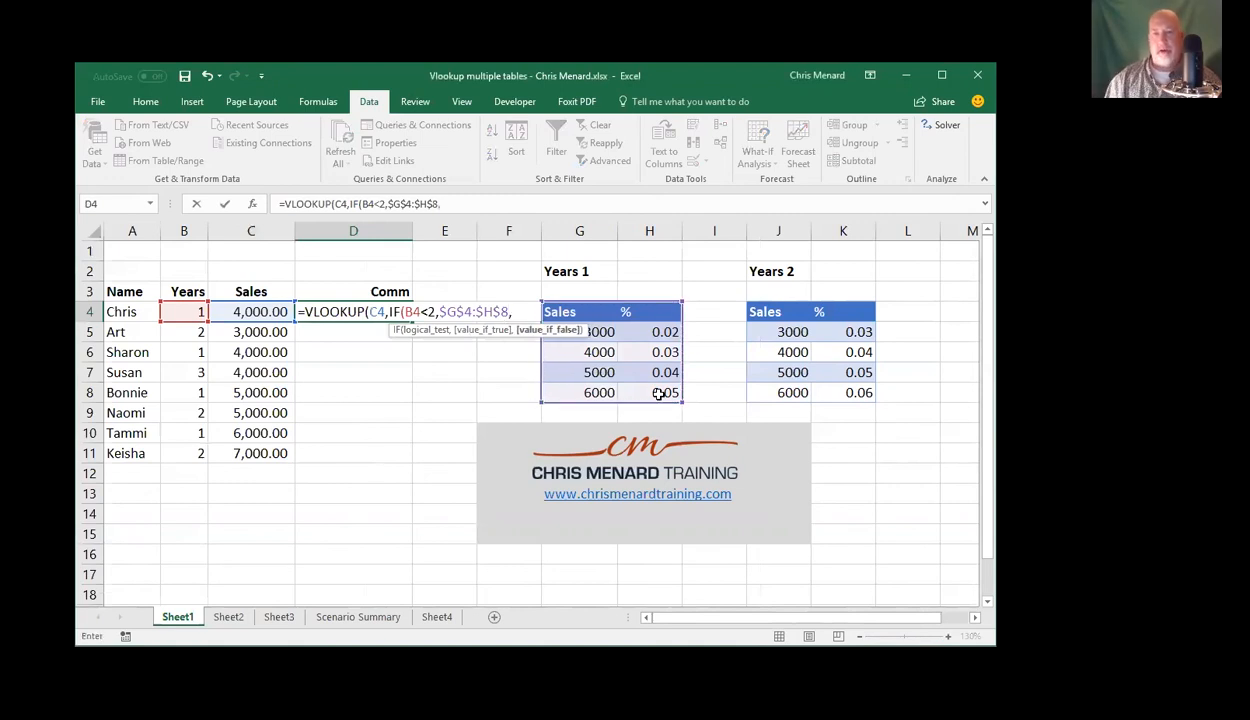
{"action": "scroll", "coordinate": [763, 366], "scroll_direction": "down", "scroll_amount": 1}
{"action": "type", "text": ","}
Set the IF function's value if false to the Years 2 table as the absolute range $J$4:$K$8 and close the IF
{"action": "left_click", "coordinate": [790, 302]}
{"action": "left_click_drag", "start_coordinate": [816, 324], "coordinate": [851, 391]}
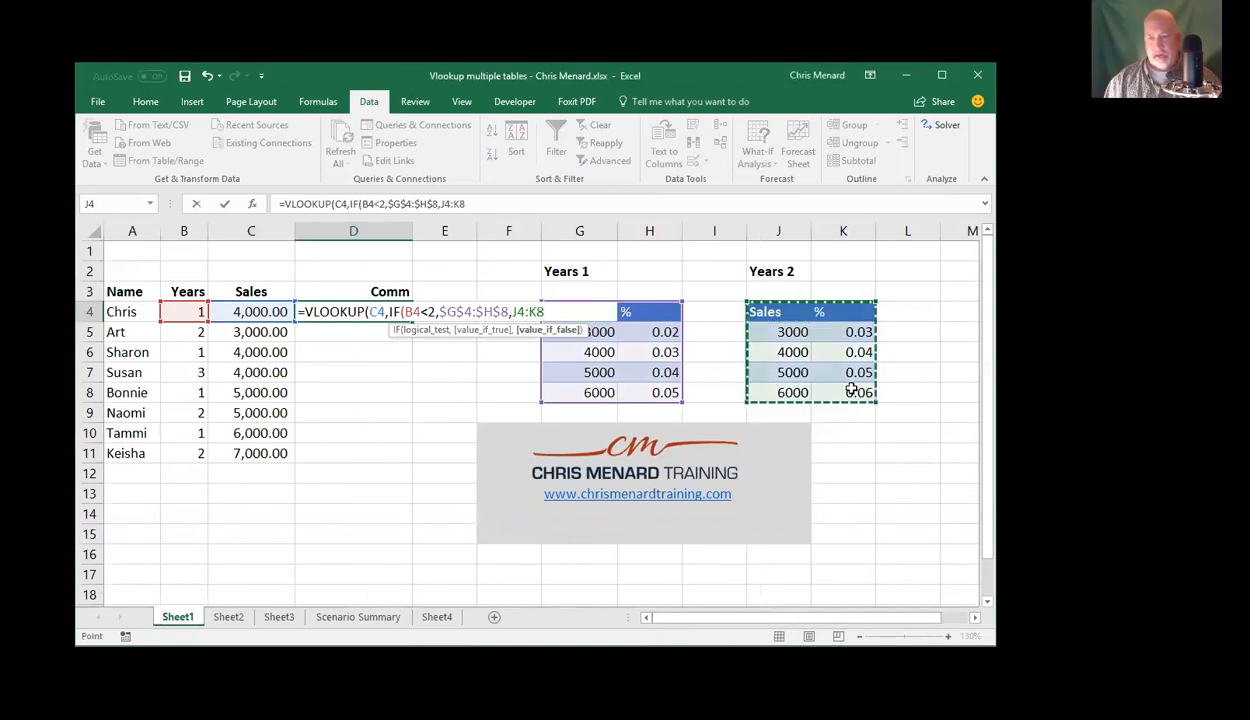
{"action": "key", "text": "F4"}
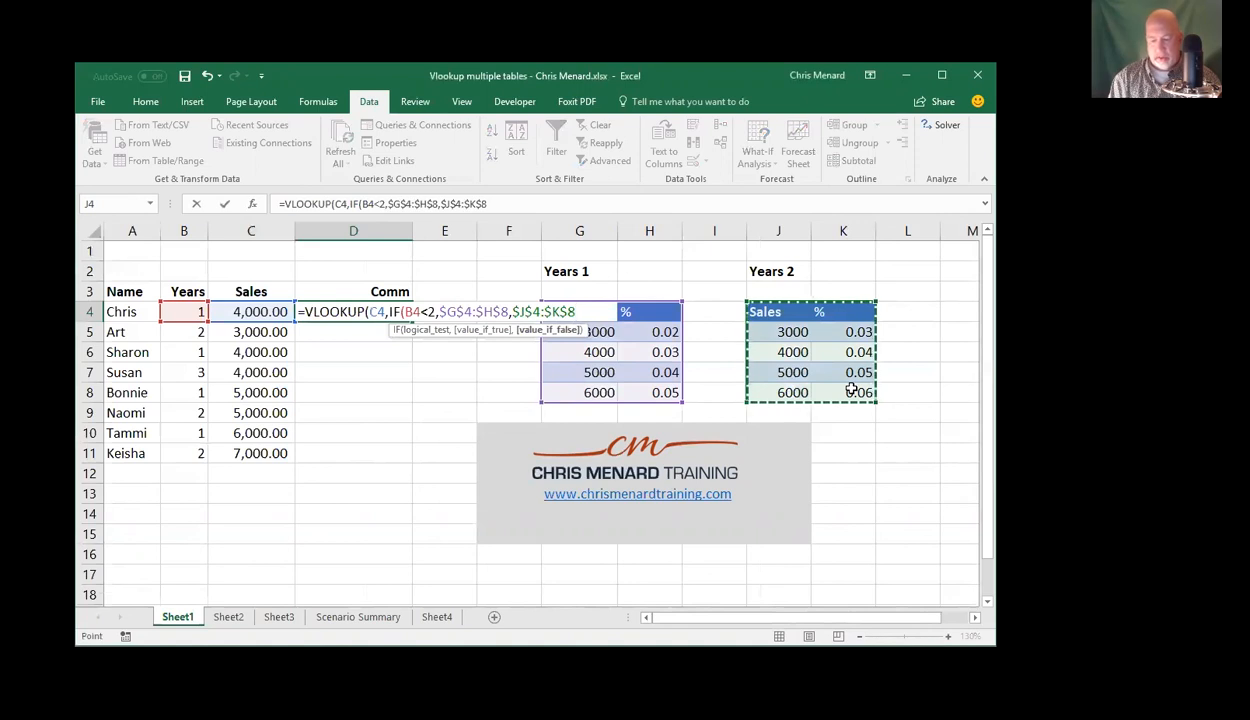
{"action": "type", "text": ")"}
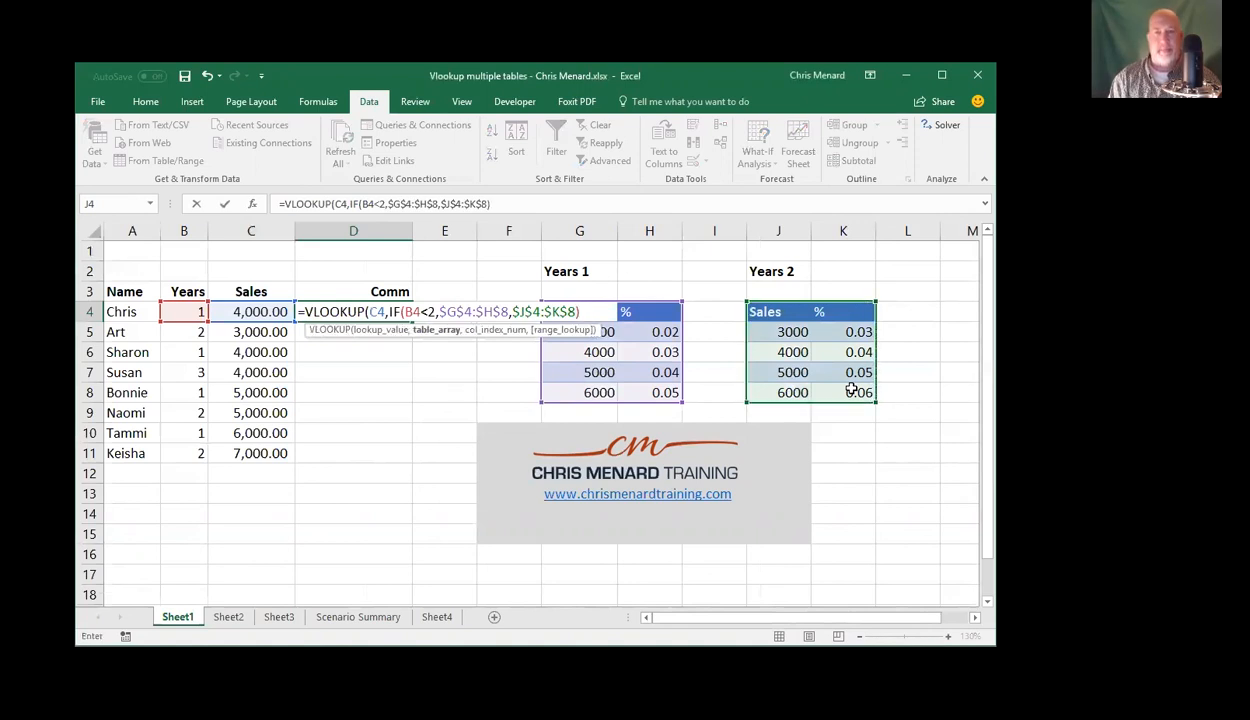
Complete the VLOOKUP in D4 with column index 2 and TRUE for approximate match, and enter the formula
{"action": "type", "text": ","}
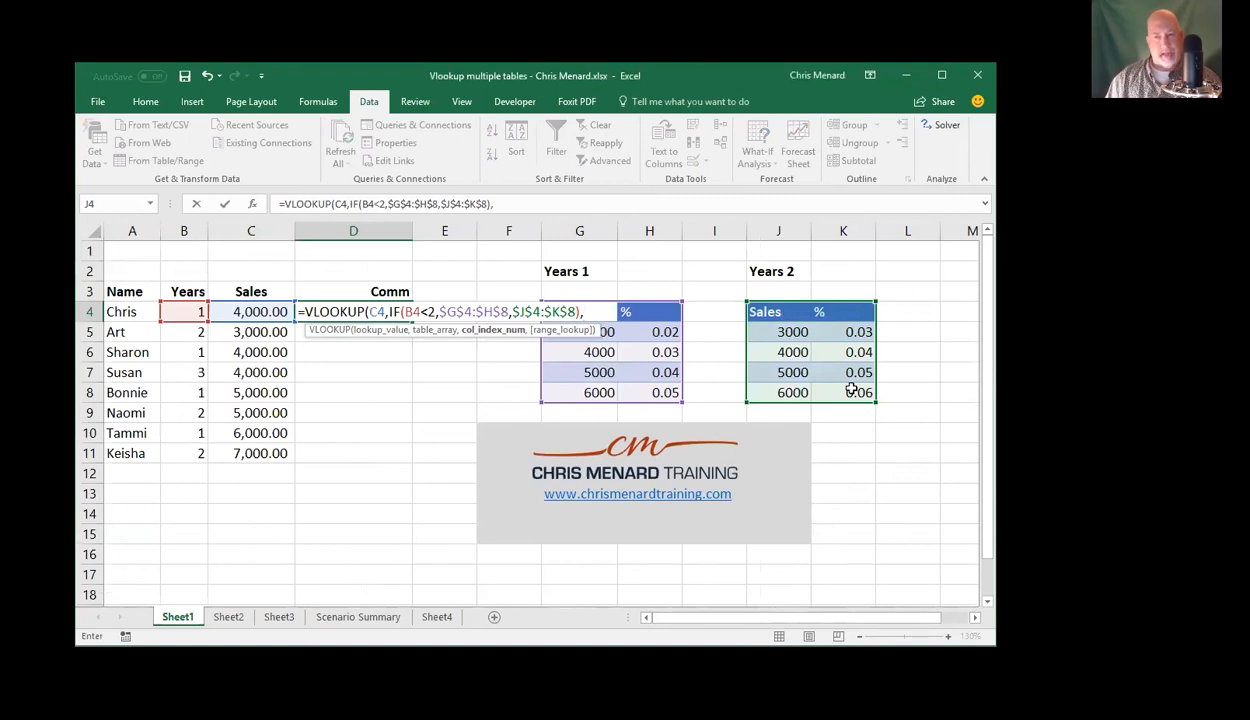
{"action": "type", "text": "2"}
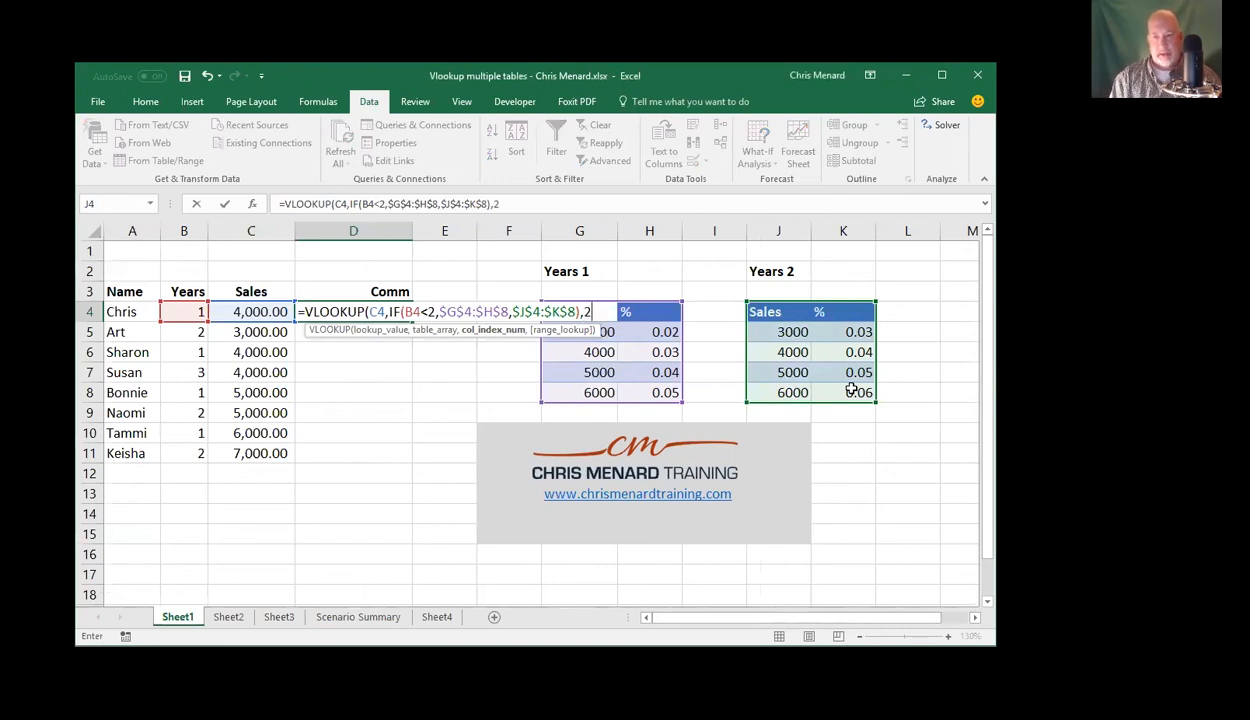
{"action": "type", "text": ","}
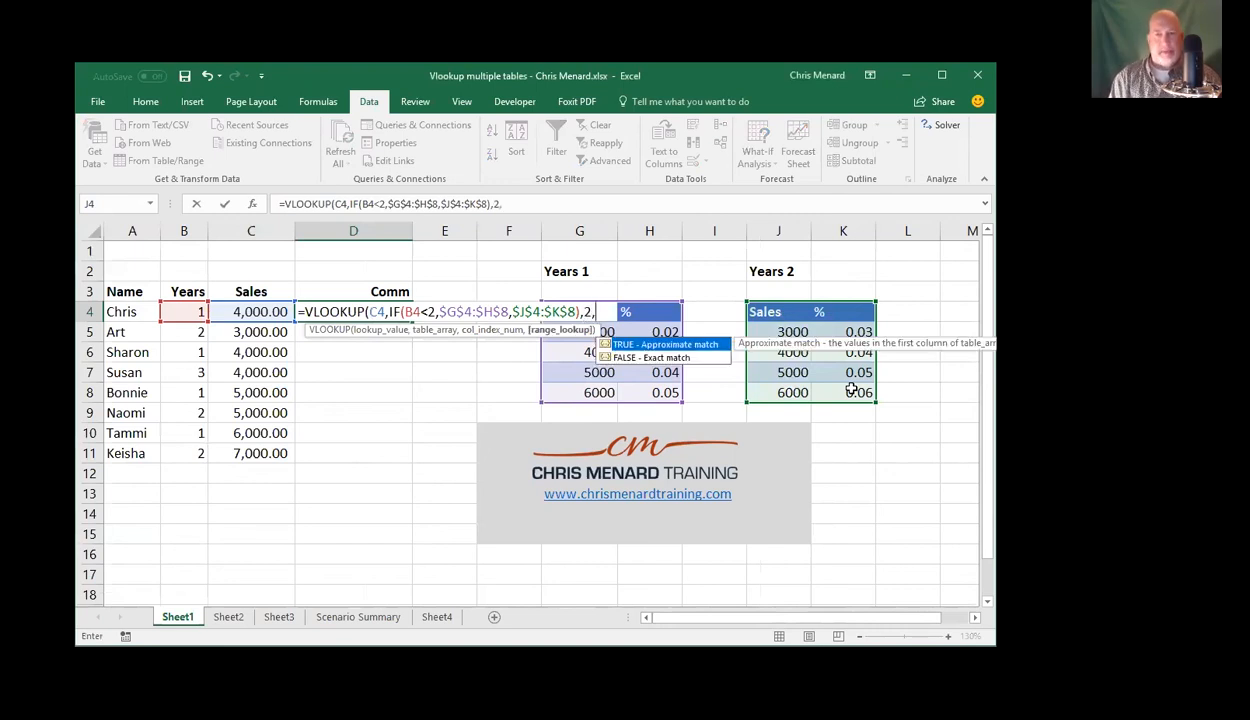
{"action": "type", "text": "TRUE"}
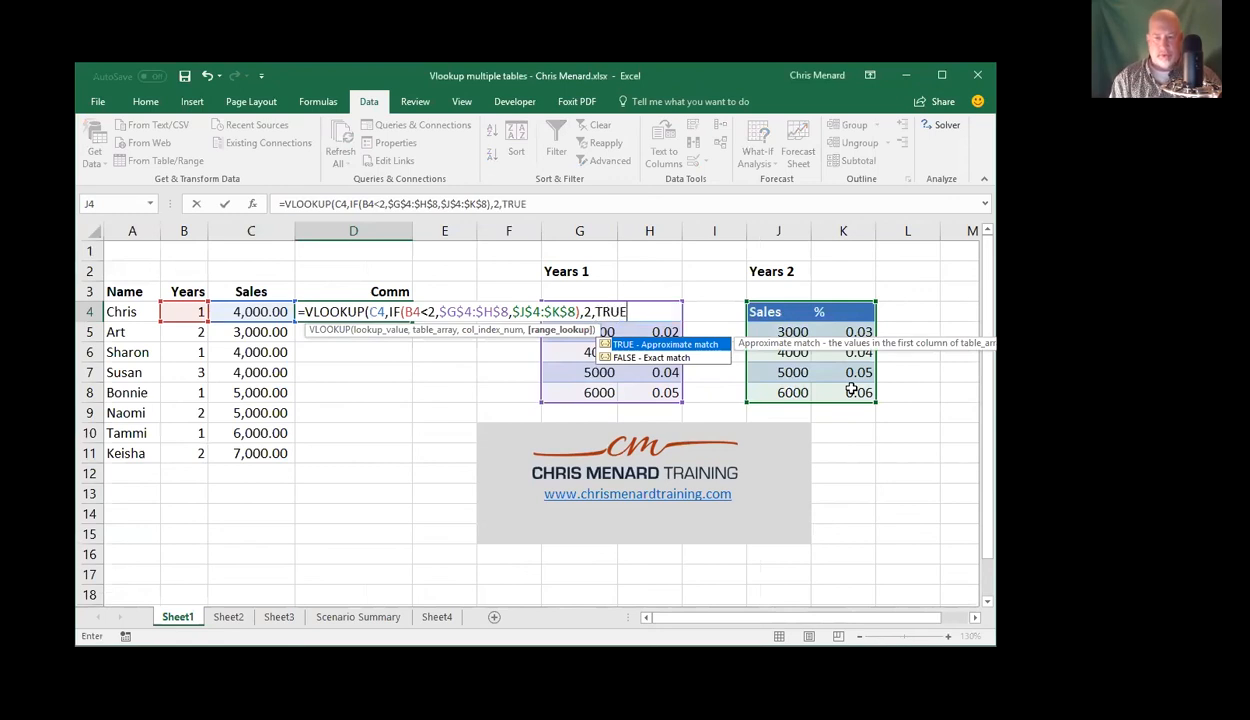
{"action": "type", "text": ")"}
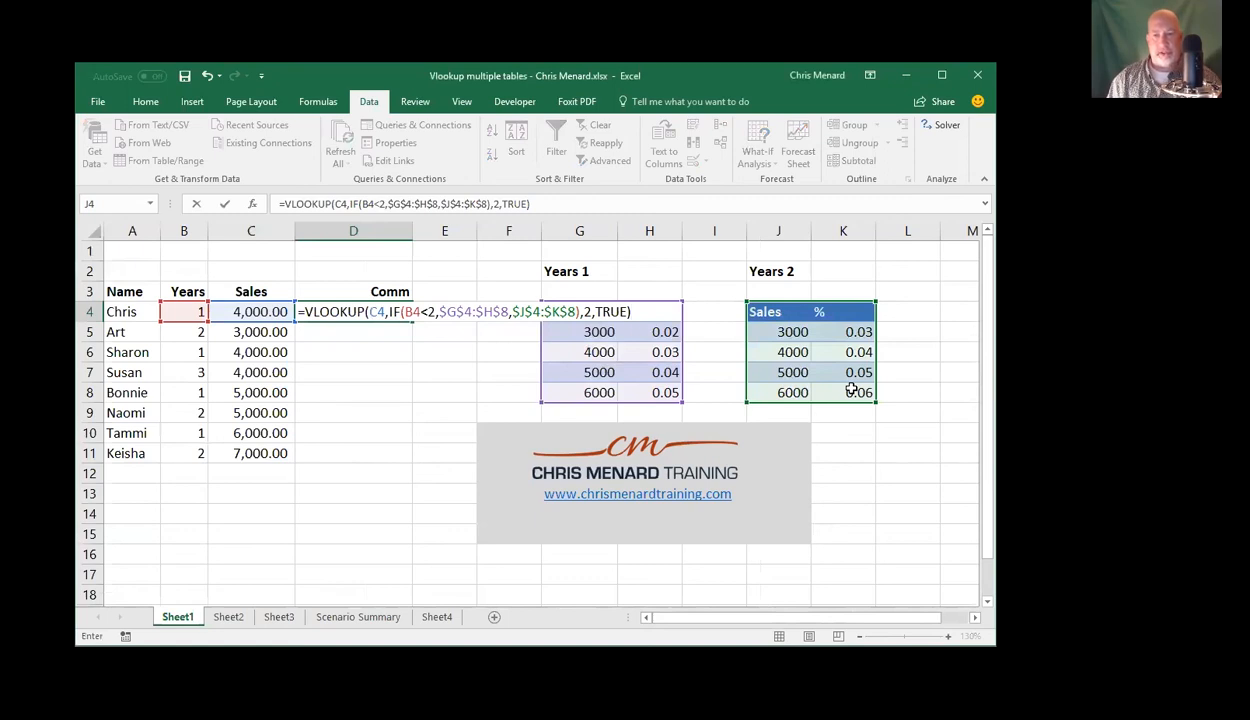
{"action": "key", "text": "Return"}
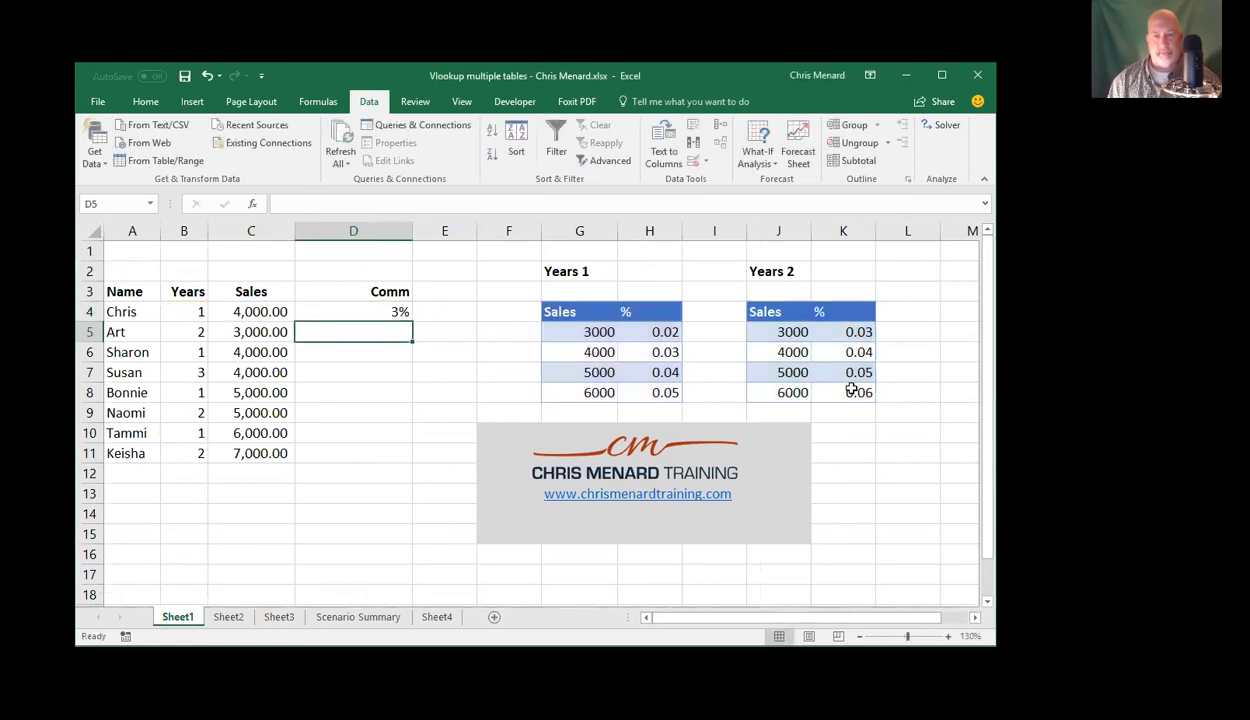
Check the commission in D4 against the sales in C4 and the 4000 row of the Years 1 table
{"action": "key", "text": "Up"}
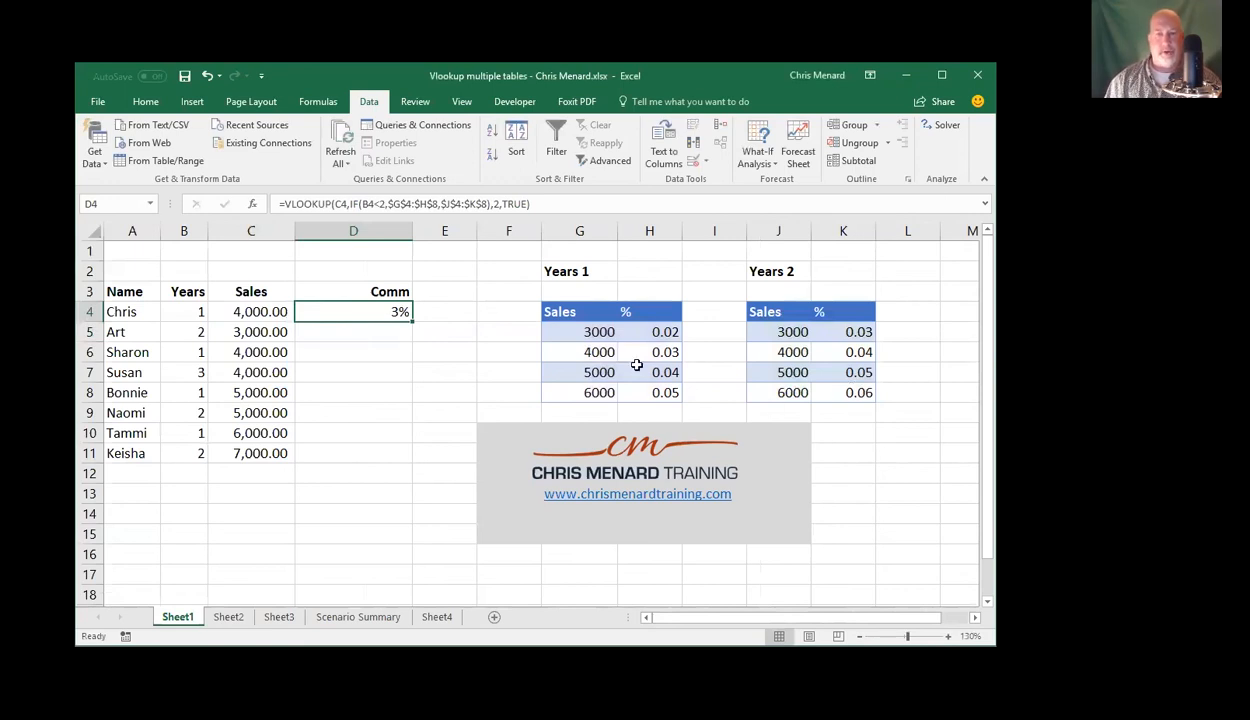
{"action": "left_click", "coordinate": [258, 309]}
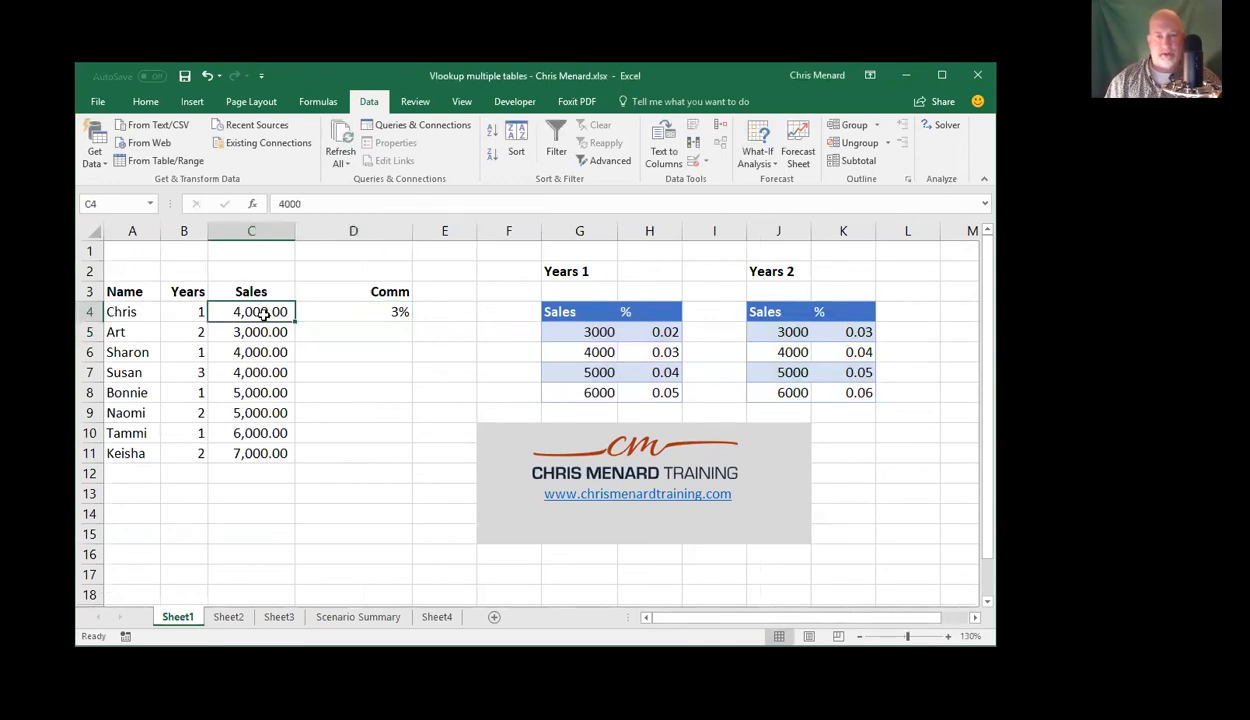
{"action": "left_click", "coordinate": [595, 352]}
{"action": "left_click", "coordinate": [643, 353]}
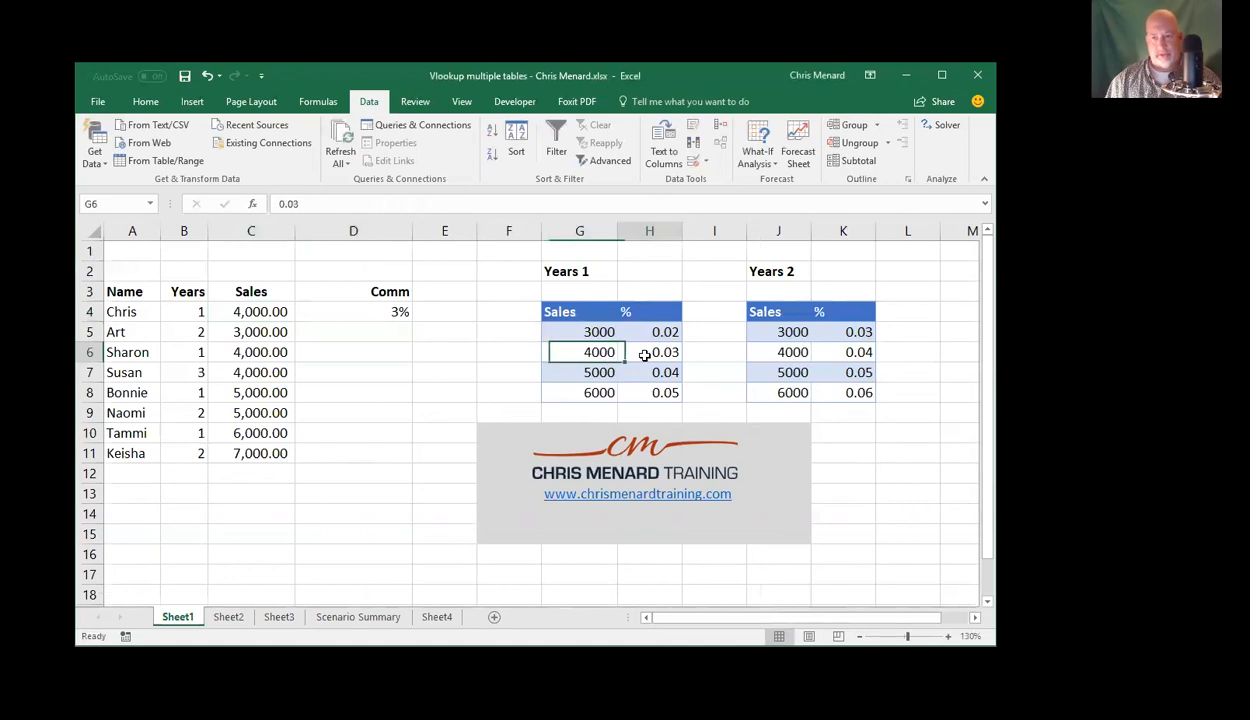
Set the sales amount in C4 to 3000 to test the commission lookup
{"action": "left_click", "coordinate": [282, 307]}
{"action": "type", "text": "3000"}
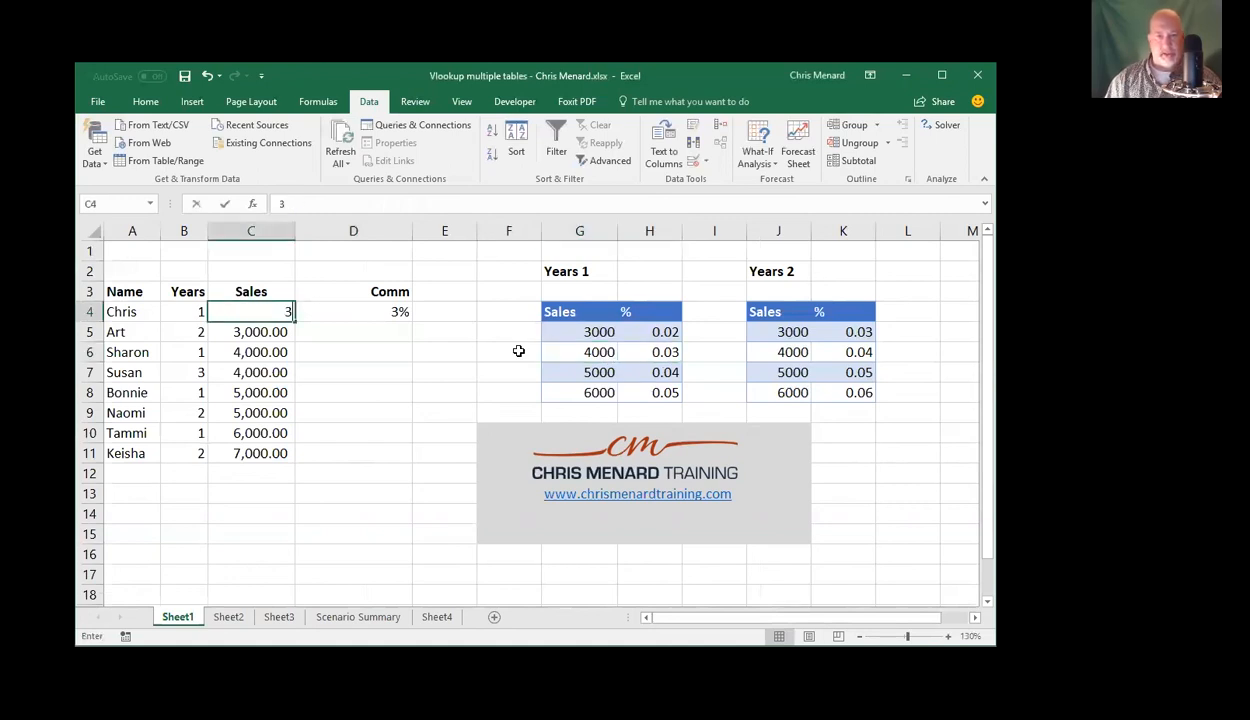
{"action": "key", "text": "Return"}
{"action": "key", "text": "Up"}
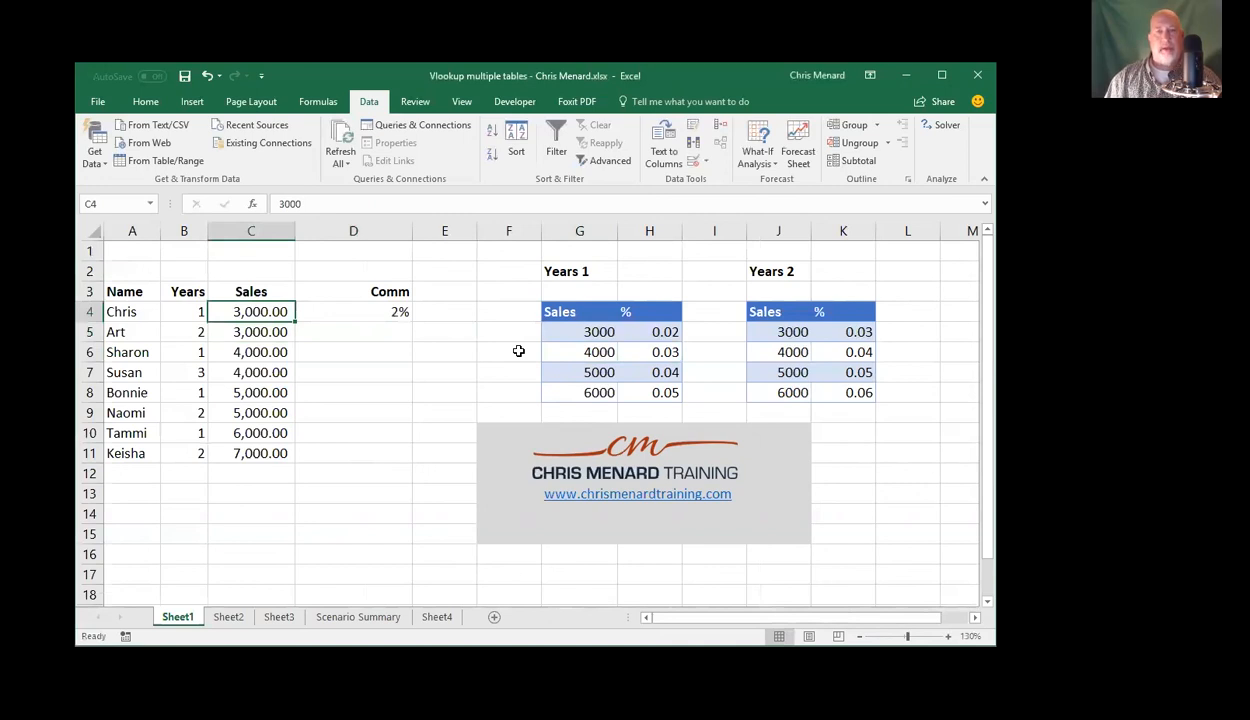
Test the commission in D4 by entering 2 and 4 as the years in B4, and set B4 back to 1
{"action": "key", "text": "Left"}
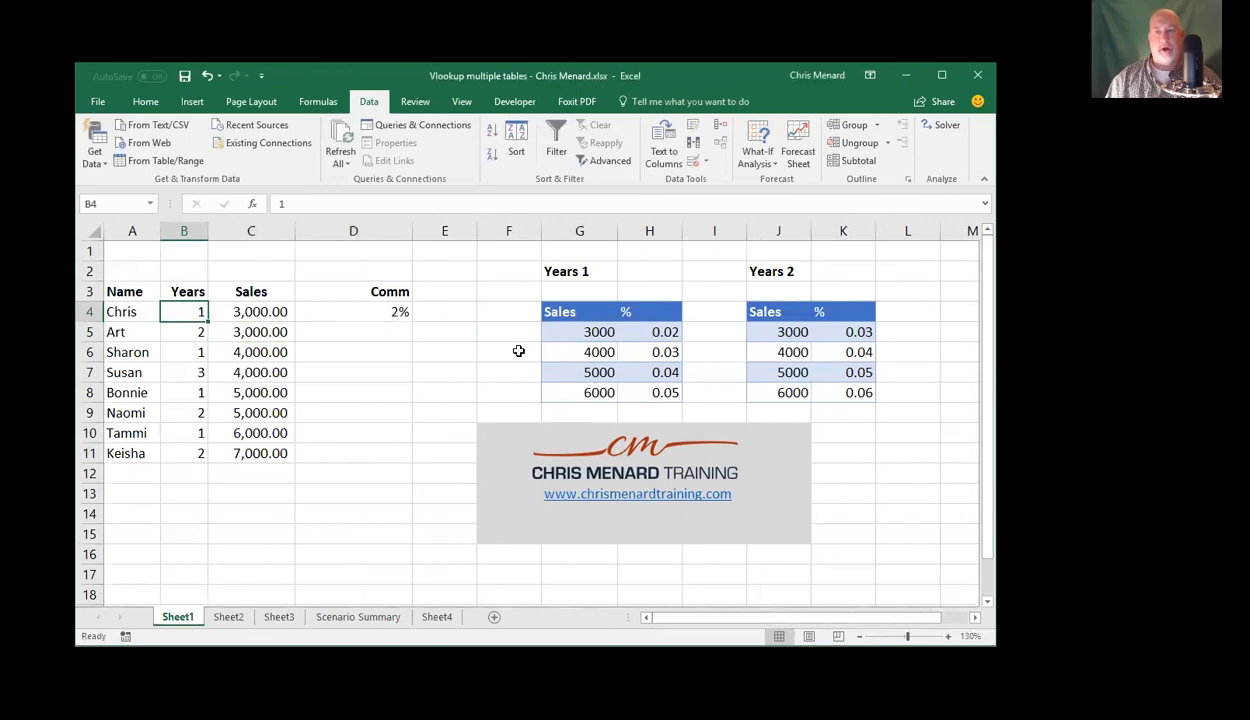
{"action": "type", "text": "2"}
{"action": "key", "text": "Return"}
{"action": "key", "text": "Up"}
{"action": "type", "text": "4"}
{"action": "key", "text": "Return"}
{"action": "key", "text": "Up"}
{"action": "key", "text": "Return"}
{"action": "key", "text": "Up"}
{"action": "type", "text": "1"}
{"action": "key", "text": "Return"}
{"action": "key", "text": "Up"}
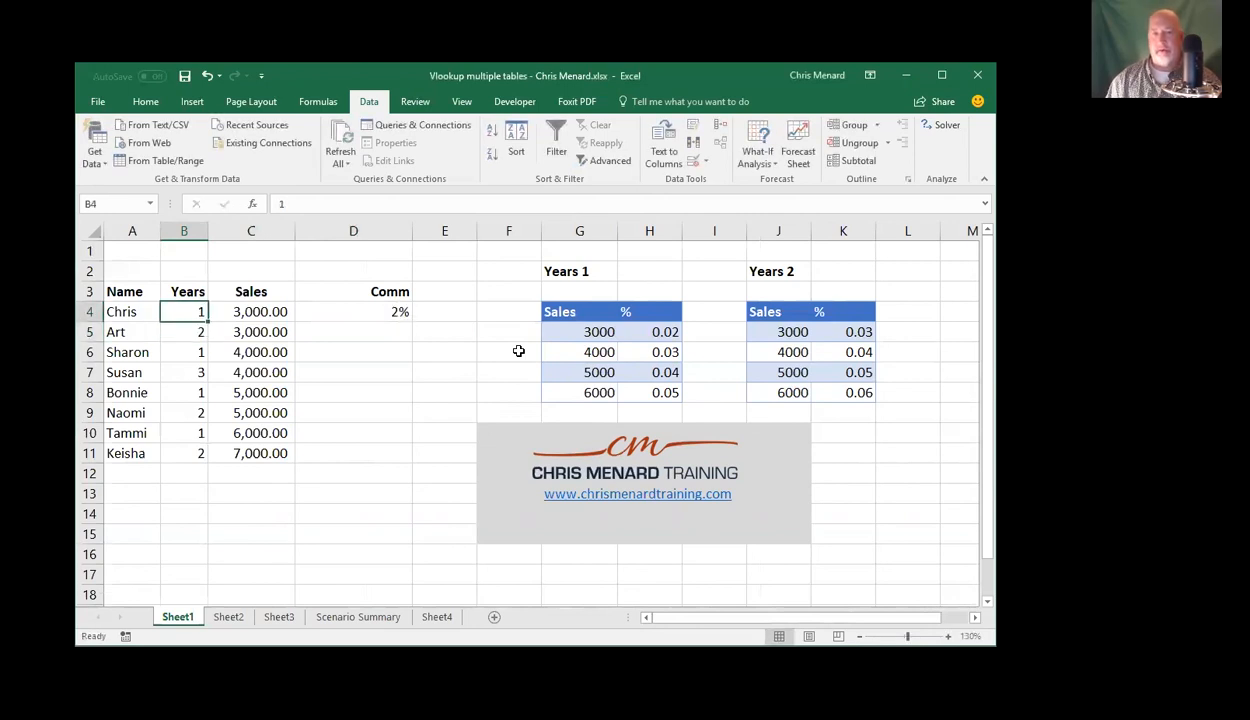
Examine the VLOOKUP formula in D4 and its highlighted ranges, leaving the cell without editing it
{"action": "left_click", "coordinate": [368, 314]}
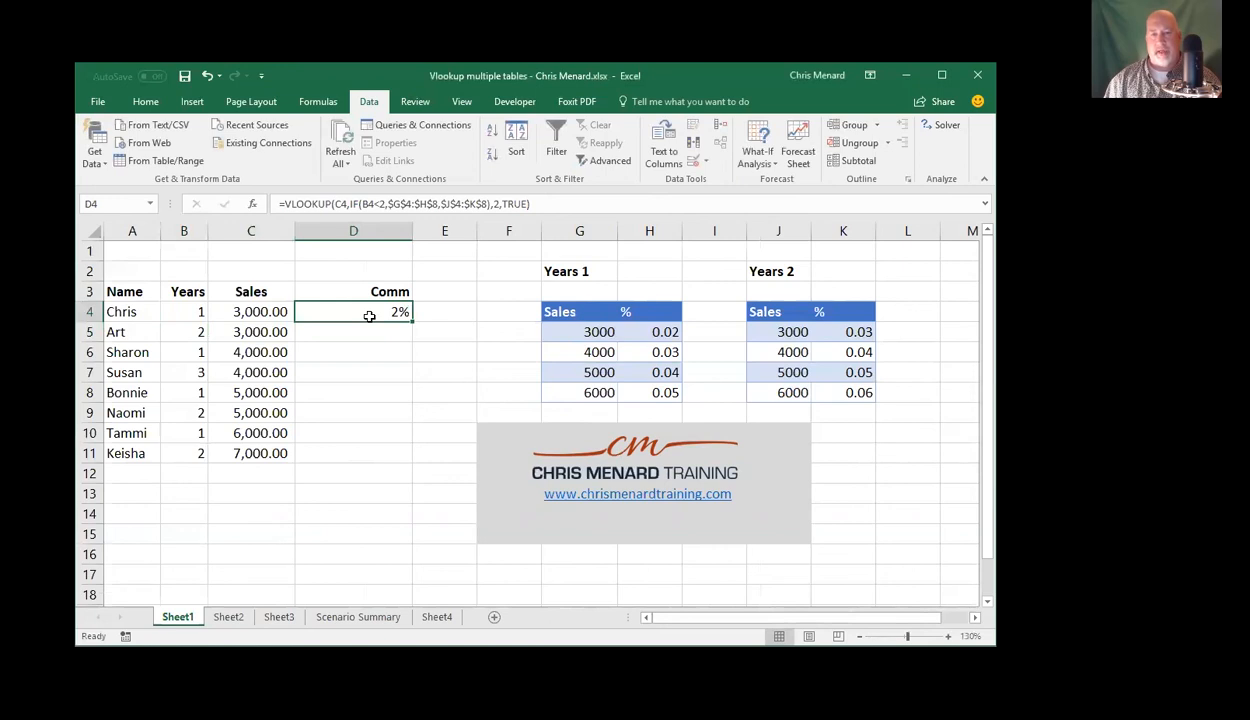
{"action": "double_click", "coordinate": [368, 314]}
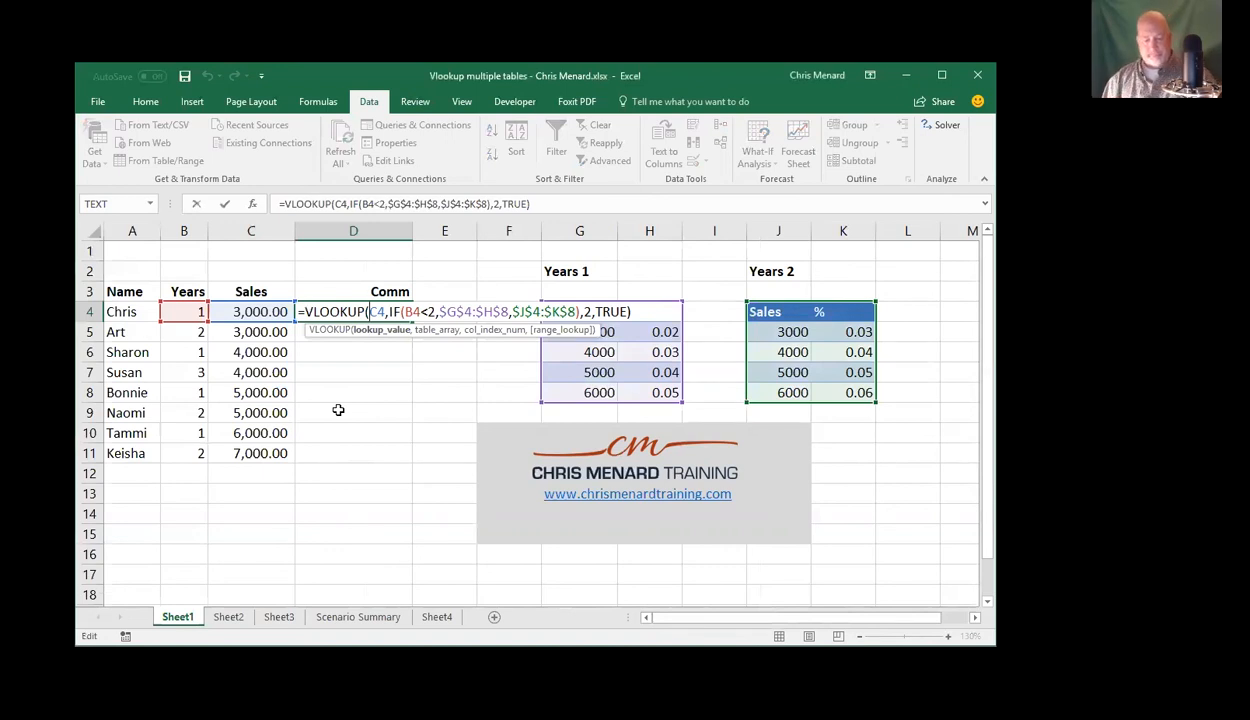
{"action": "key", "text": "Escape"}
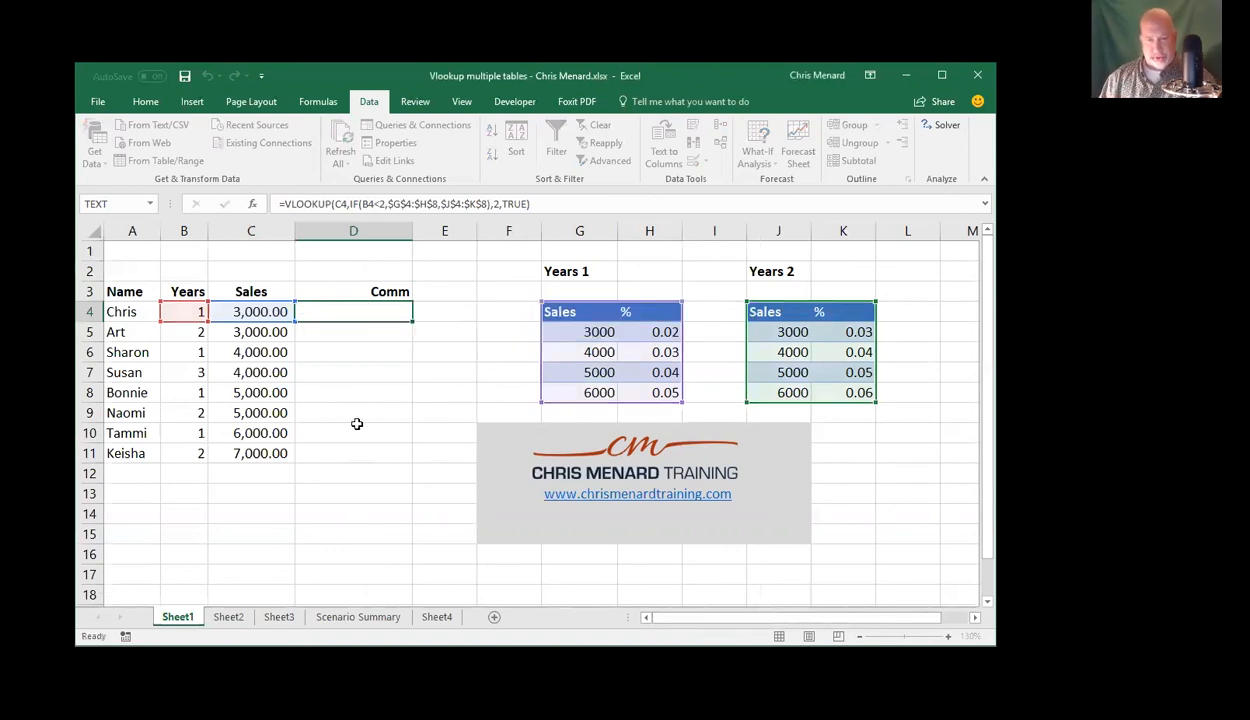
{"action": "key", "text": "ctrl+Return"}
{"action": "left_click", "coordinate": [352, 427]}
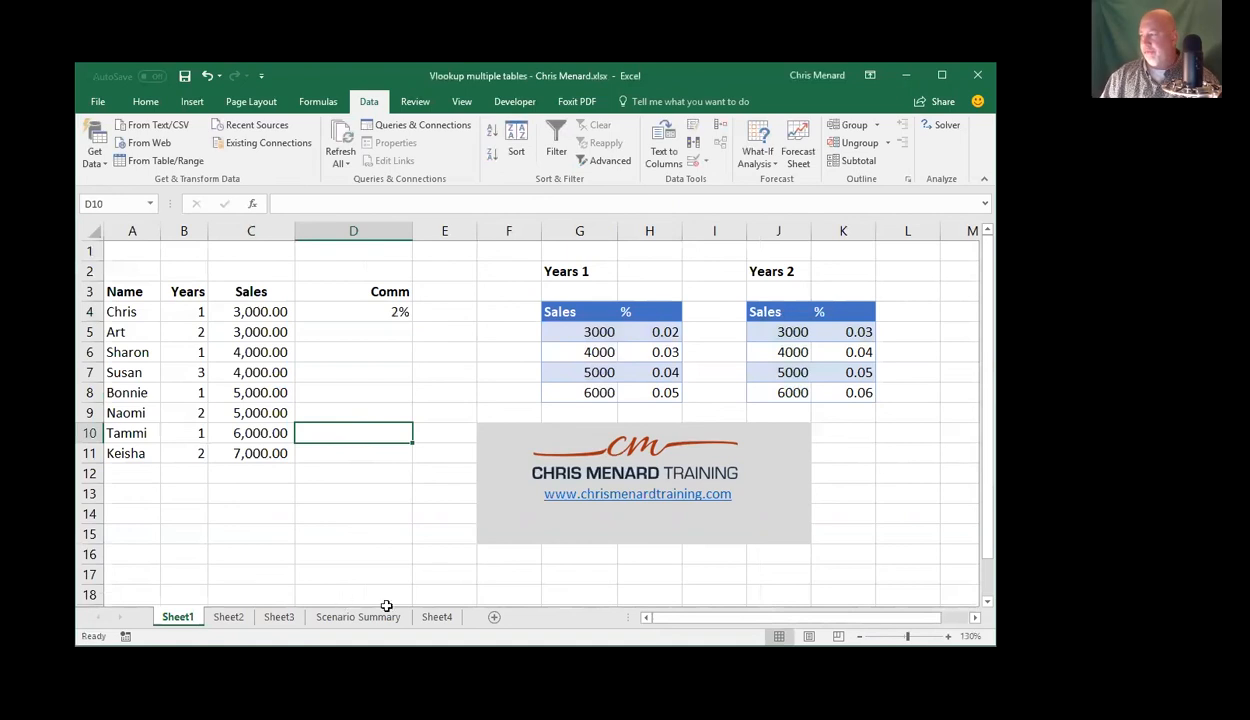
{"action": "scroll", "coordinate": [803, 536], "scroll_direction": "down", "scroll_amount": 1}
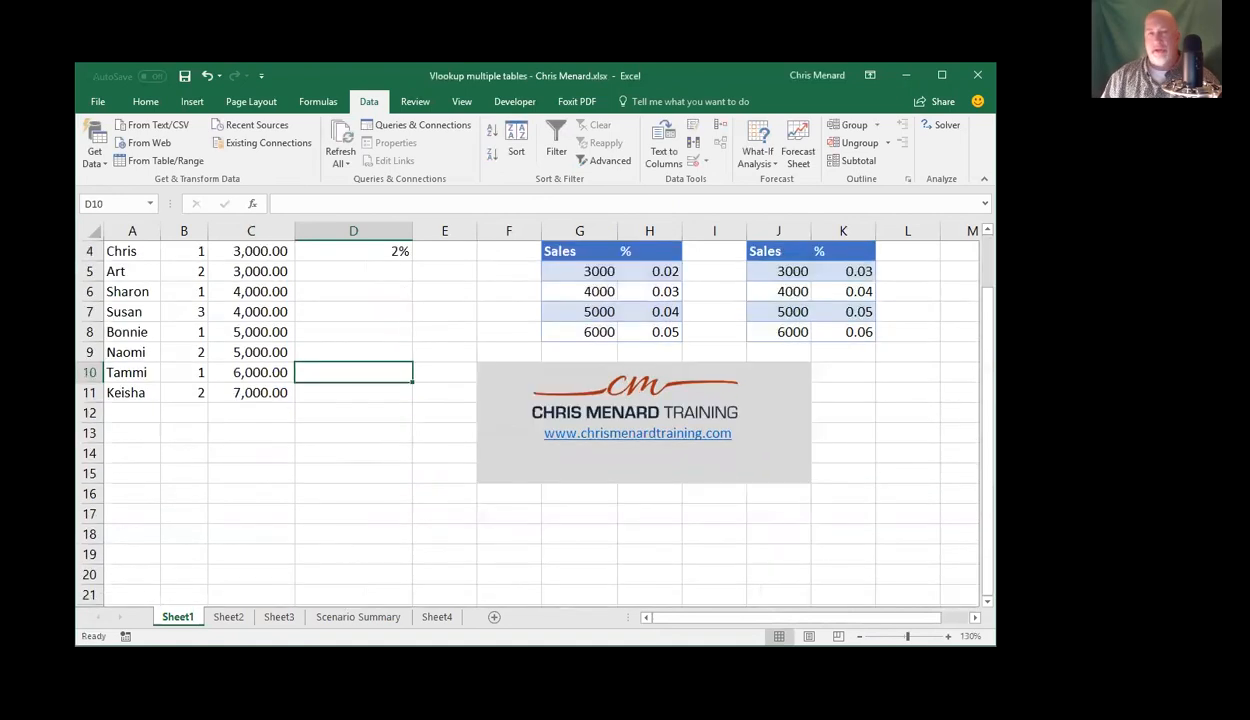
{"action": "scroll", "coordinate": [718, 495], "scroll_direction": "up", "scroll_amount": 1}
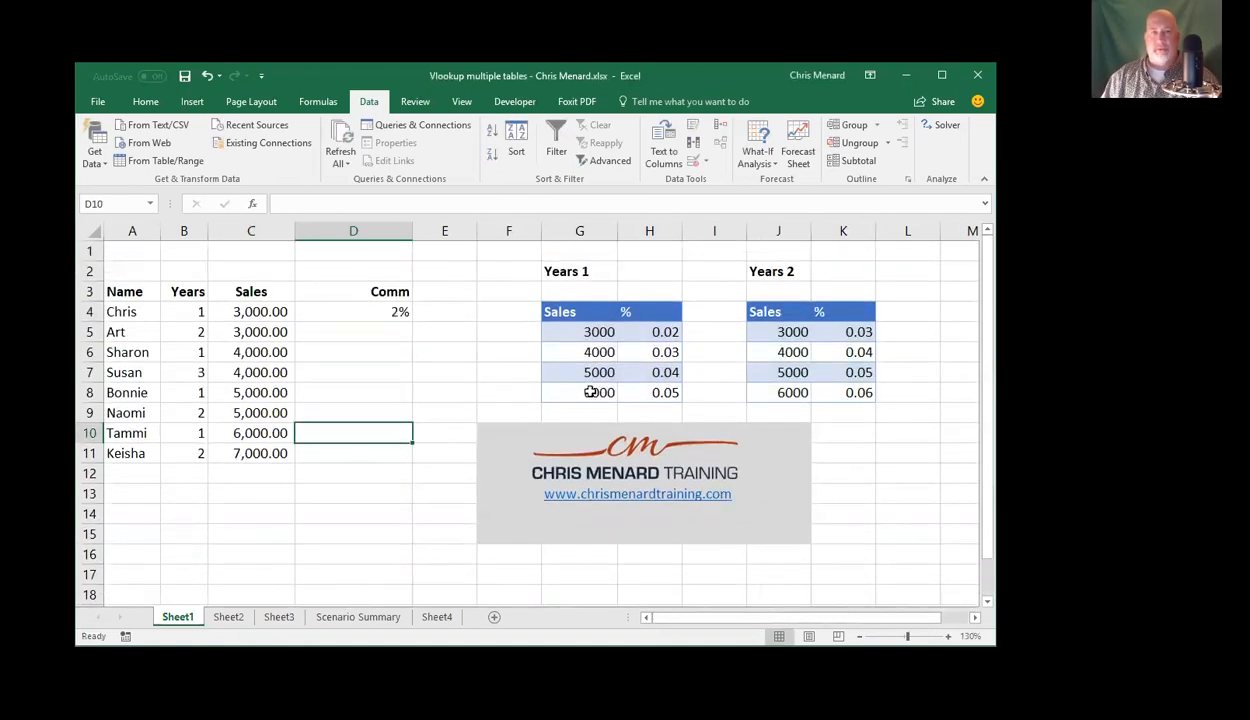